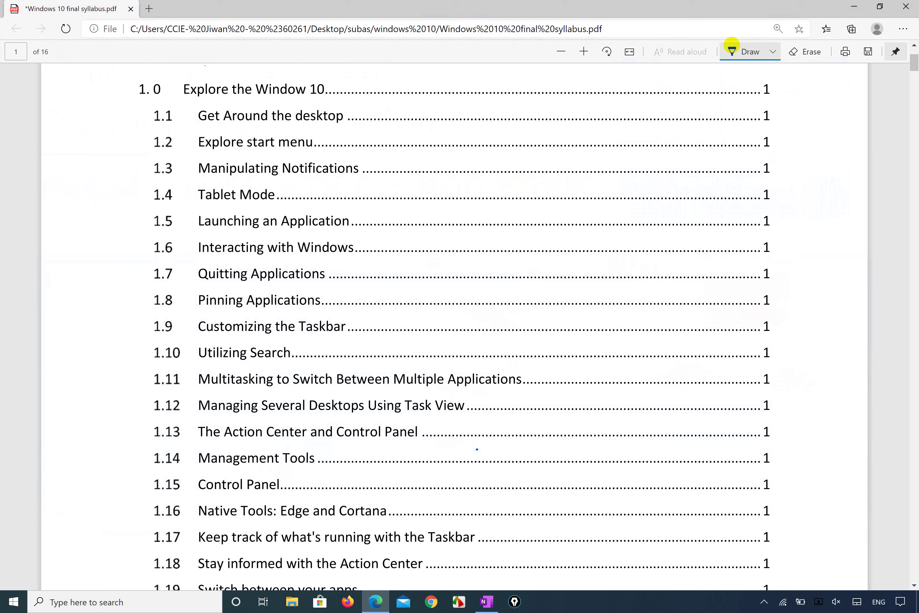
# - Try pen marks on syllabus items 1.8, 1.10 and 1.11 in the PDF, undoing each one
pyautogui.moveTo(141, 292)
pyautogui.mouseDown()
pyautogui.moveTo(177, 313)
pyautogui.moveTo(206, 286)
pyautogui.mouseUp()
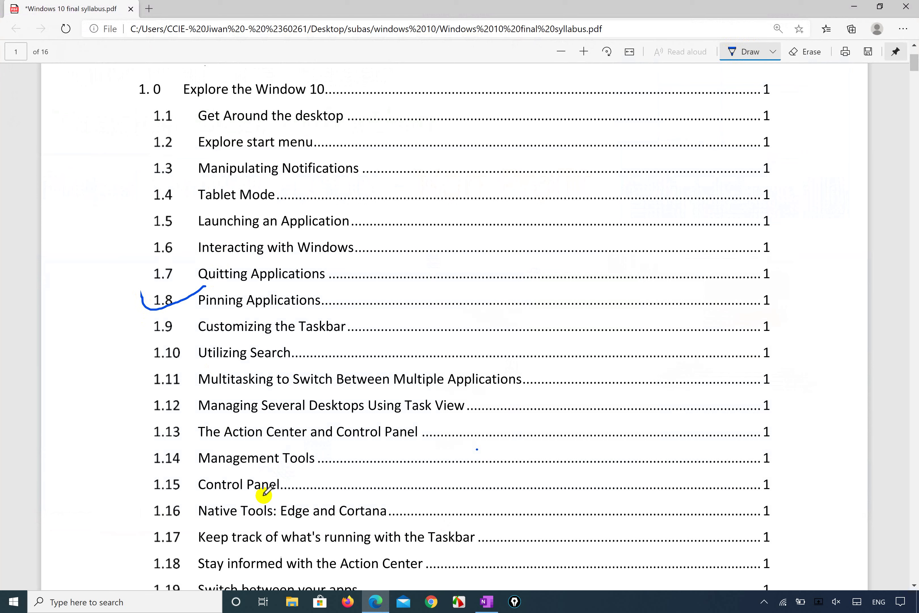
pyautogui.click(286, 608)
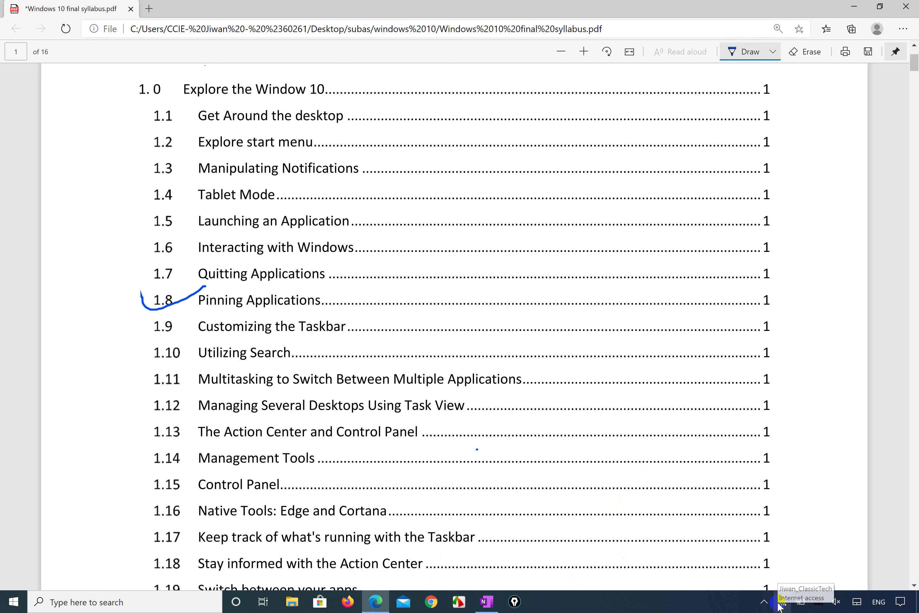
pyautogui.hotkey('ctrl', 'z')
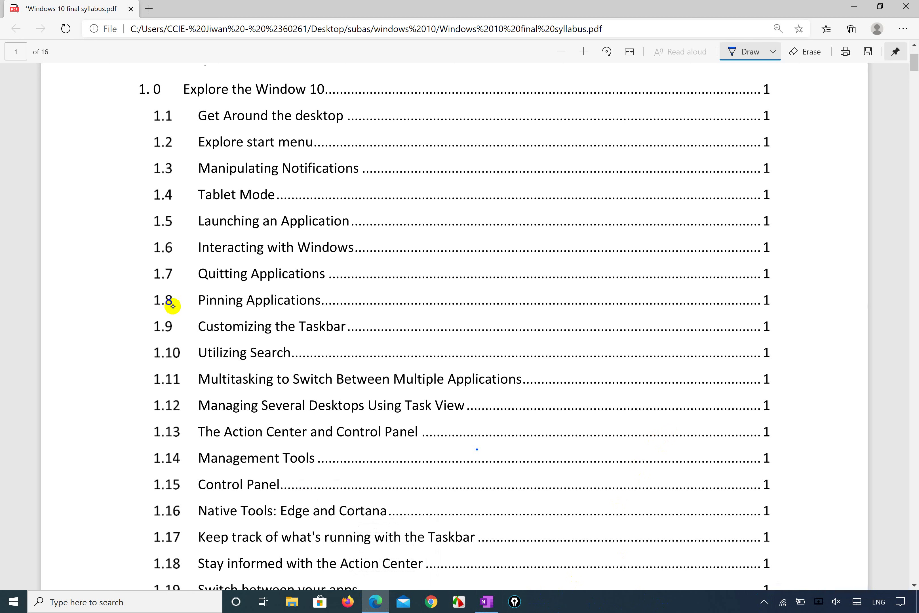
pyautogui.moveTo(143, 349); pyautogui.dragTo(199, 341)
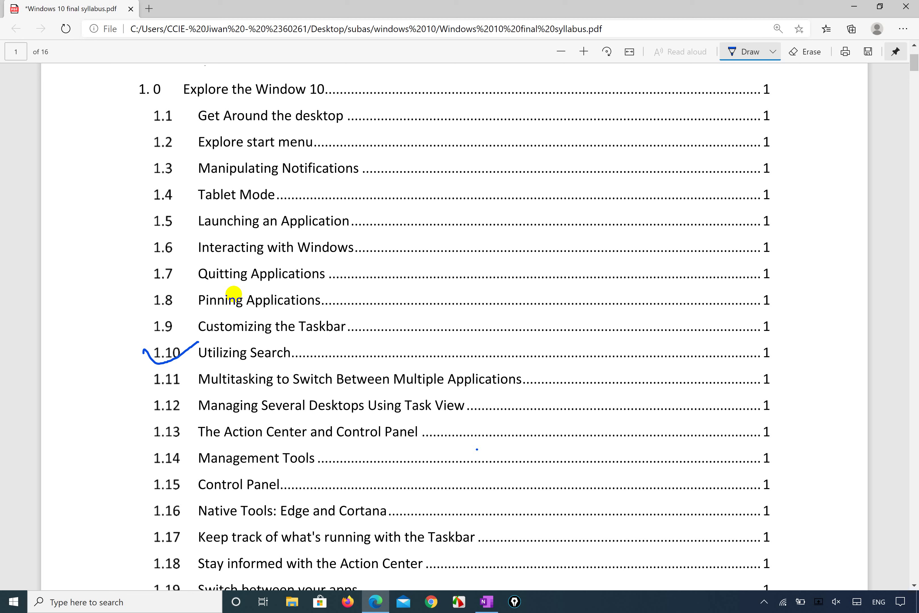
pyautogui.hotkey('ctrl', 'z')
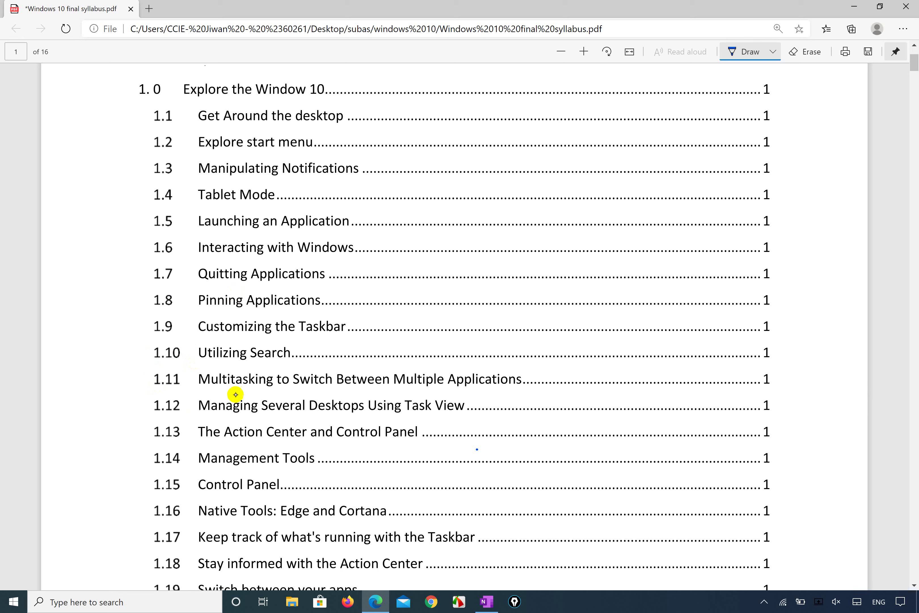
pyautogui.moveTo(201, 384)
pyautogui.mouseDown()
pyautogui.moveTo(456, 396)
pyautogui.moveTo(511, 388)
pyautogui.moveTo(524, 359)
pyautogui.moveTo(201, 353)
pyautogui.moveTo(197, 387)
pyautogui.mouseUp()
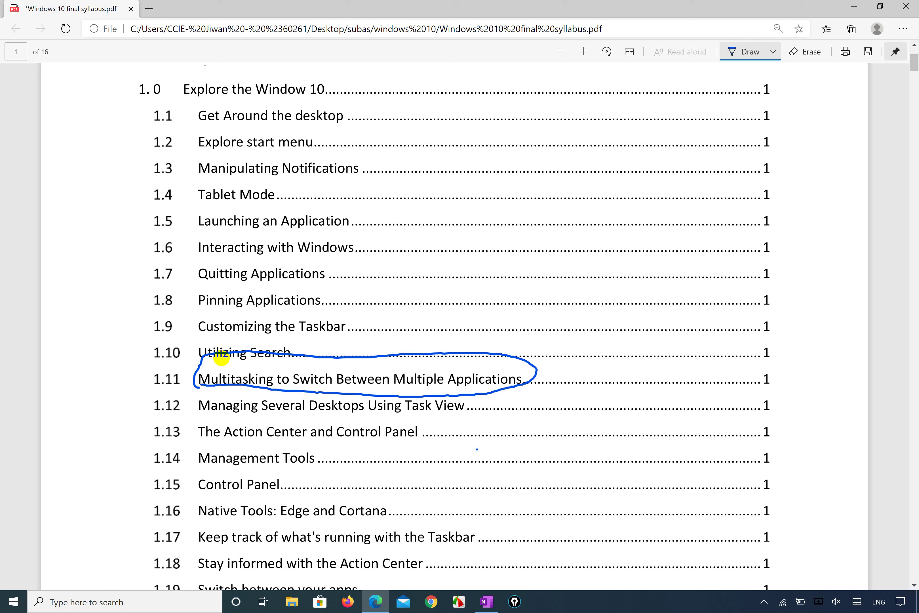
pyautogui.hotkey('ctrl', 'z')
# - Circle syllabus items 1.8 to 1.12 as a group, and circle item 1.17 about the Taskbar separately
pyautogui.moveTo(211, 408)
pyautogui.mouseDown()
pyautogui.moveTo(393, 428)
pyautogui.moveTo(496, 421)
pyautogui.moveTo(535, 325)
pyautogui.moveTo(441, 280)
pyautogui.moveTo(294, 292)
pyautogui.moveTo(201, 285)
pyautogui.moveTo(108, 314)
pyautogui.moveTo(202, 411)
pyautogui.mouseUp()
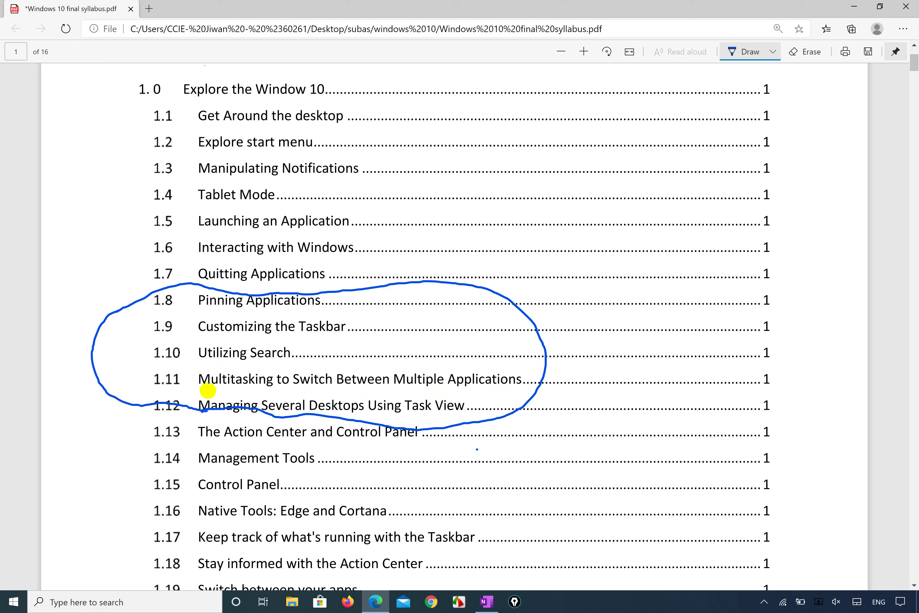
pyautogui.moveTo(222, 424)
pyautogui.mouseDown()
pyautogui.moveTo(207, 422)
pyautogui.moveTo(153, 545)
pyautogui.moveTo(431, 588)
pyautogui.moveTo(532, 569)
pyautogui.moveTo(295, 428)
pyautogui.moveTo(237, 422)
pyautogui.mouseUp()
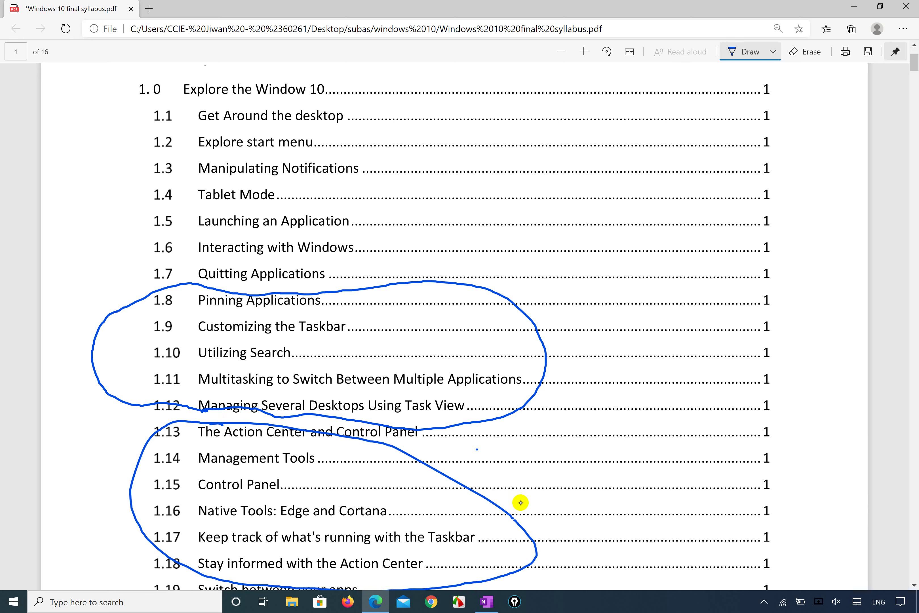
pyautogui.hotkey('ctrl', 'z')
pyautogui.moveTo(433, 550)
pyautogui.mouseDown()
pyautogui.moveTo(487, 533)
pyautogui.moveTo(417, 518)
pyautogui.moveTo(214, 526)
pyautogui.moveTo(252, 554)
pyautogui.moveTo(451, 549)
pyautogui.mouseUp()
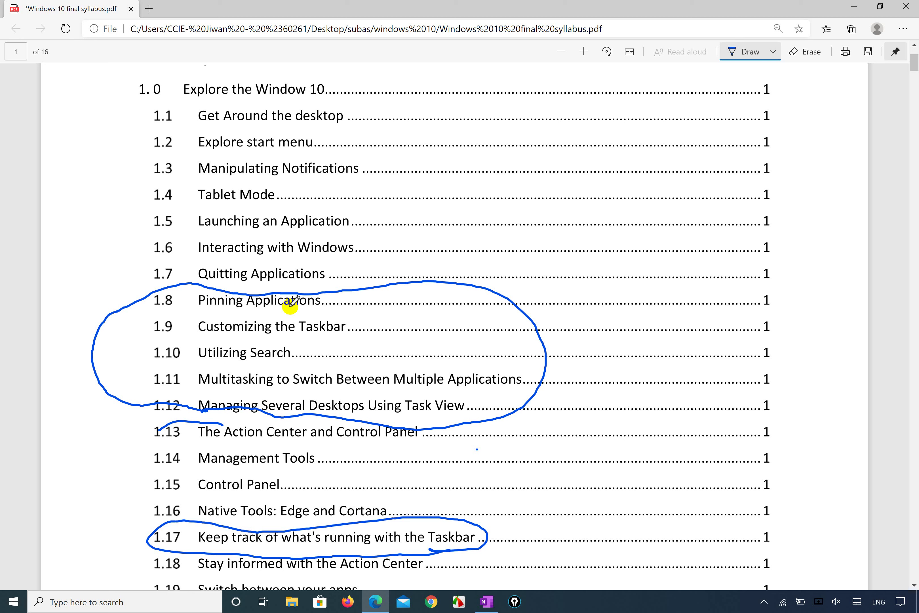
# - Minimize the syllabus PDF window and view the Windows search pane with its top apps and recent activities
pyautogui.click(548, 598)
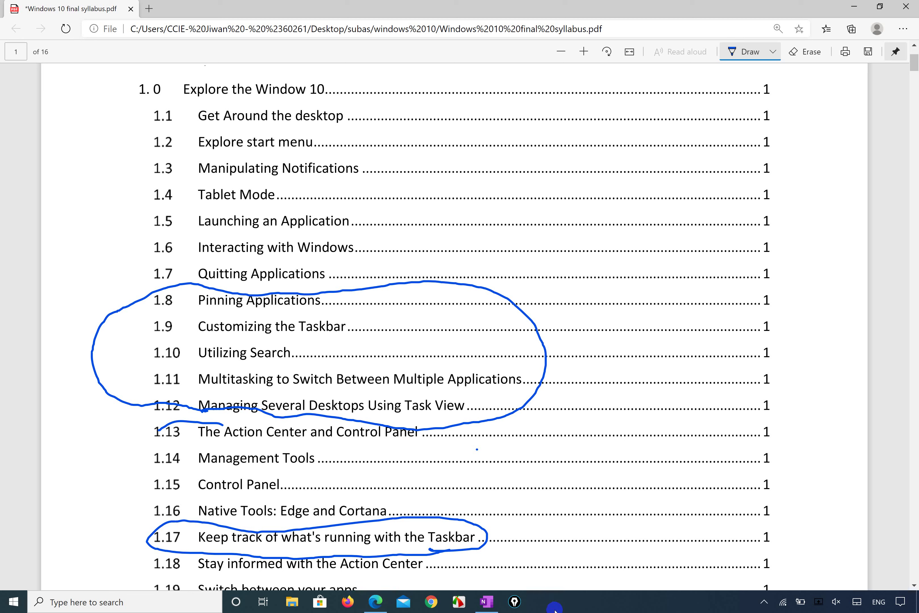
pyautogui.click(555, 608)
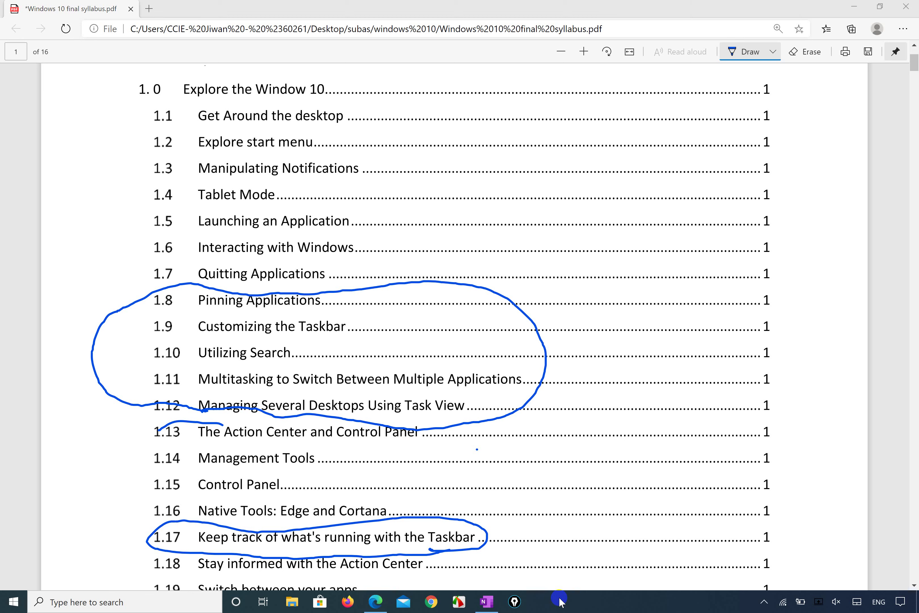
pyautogui.click(853, 5)
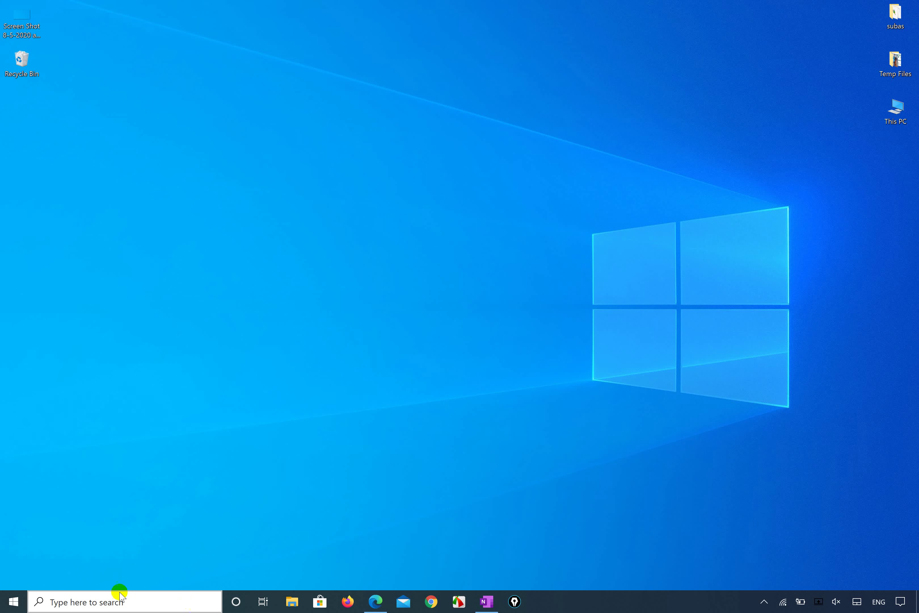
pyautogui.click(39, 601)
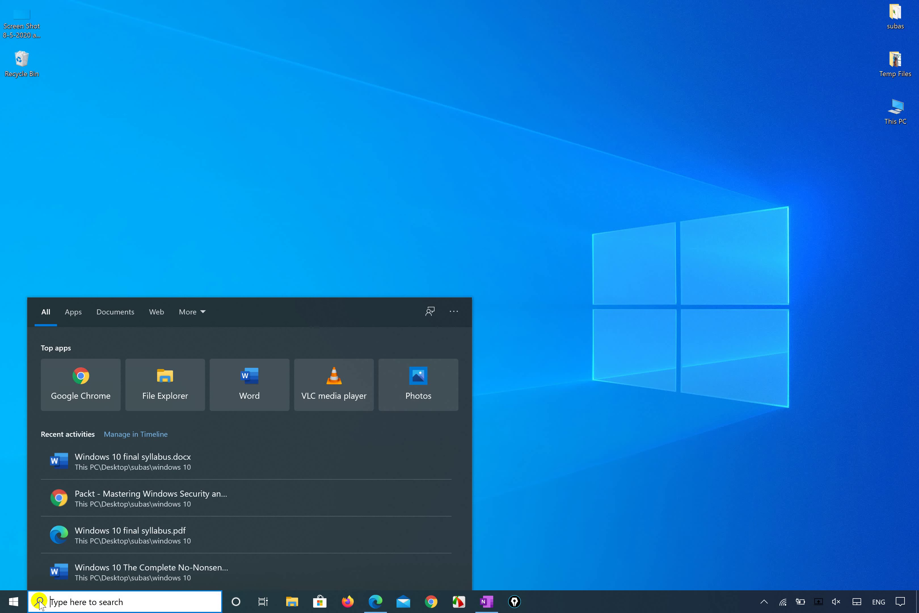
pyautogui.click(580, 494)
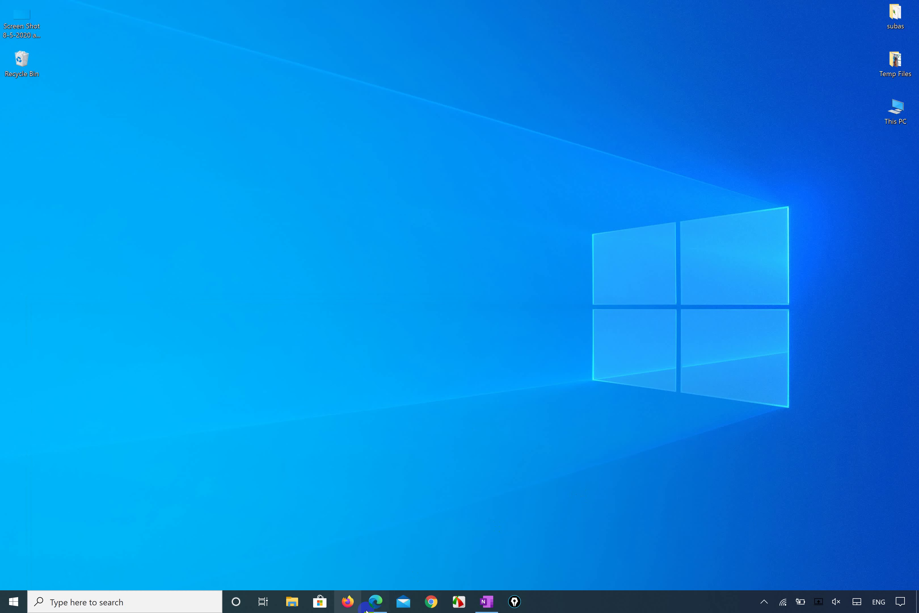
# - Demonstrate File Explorer's pinned shortcut by opening, minimizing, restoring and closing its window
pyautogui.click(288, 603)
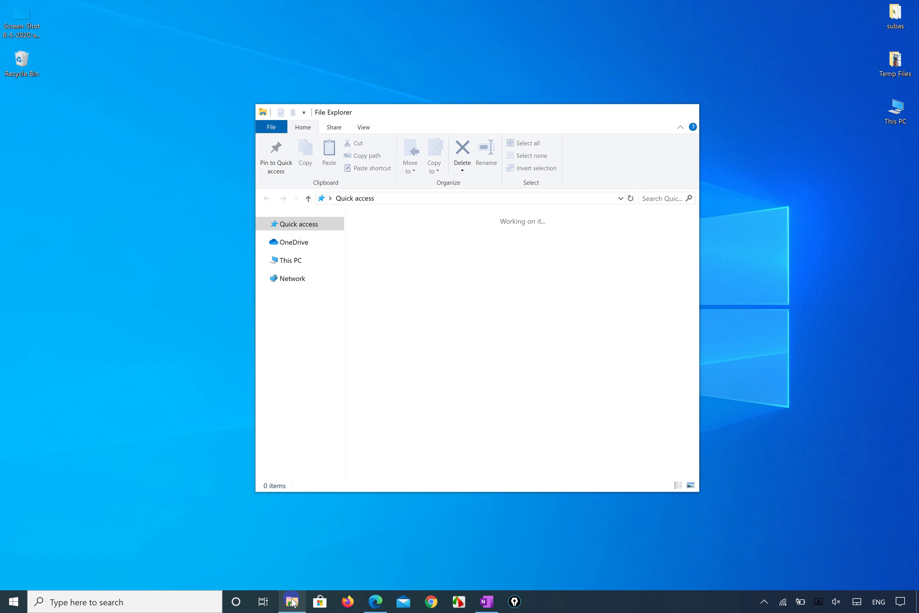
pyautogui.click(292, 601)
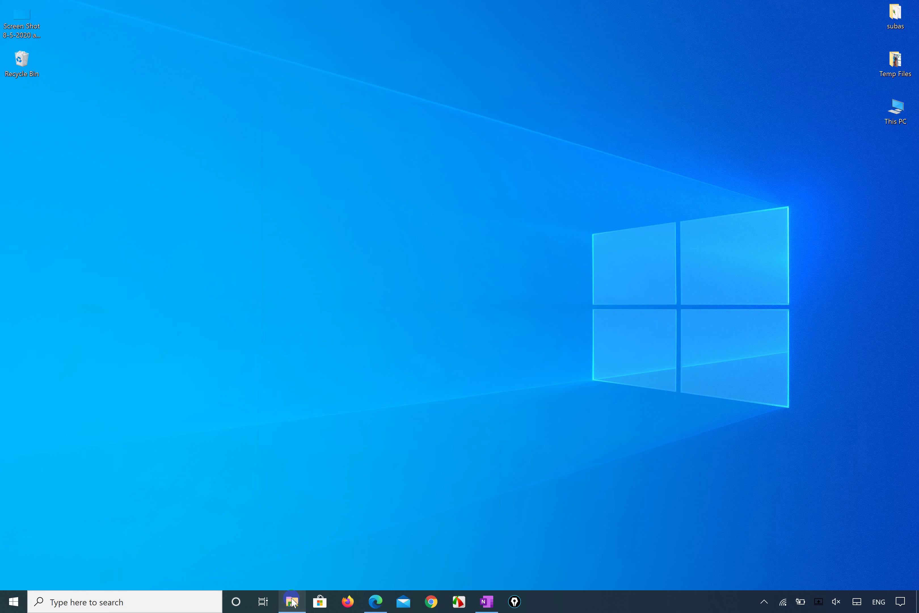
pyautogui.click(292, 602)
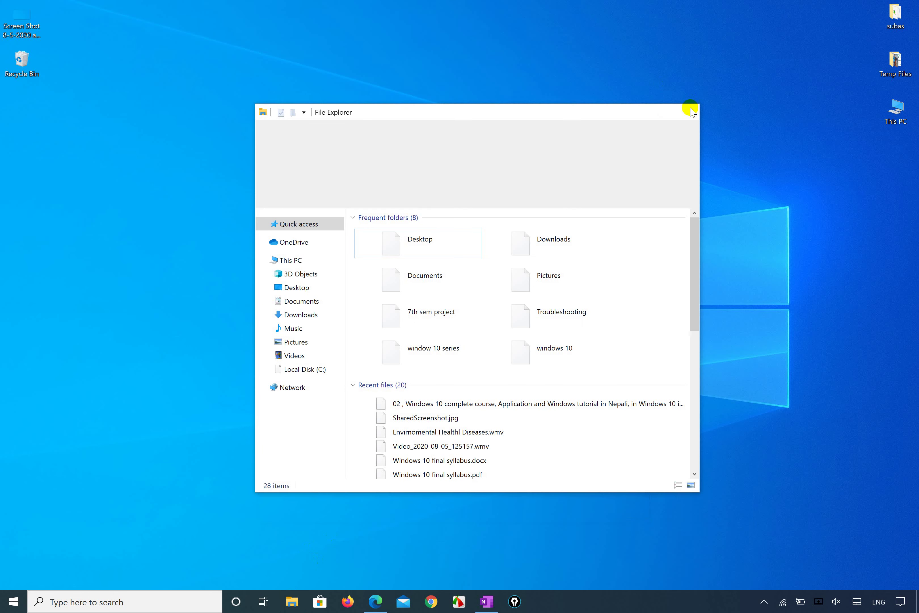
pyautogui.click(689, 110)
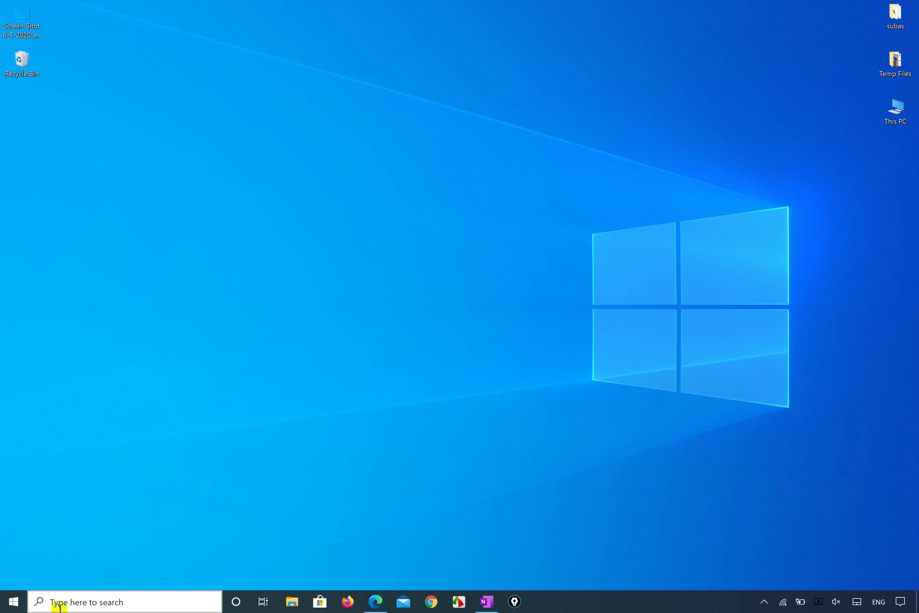
# - Search Windows for "file" to look up File Explorer, and dismiss the results
pyautogui.click(76, 602)
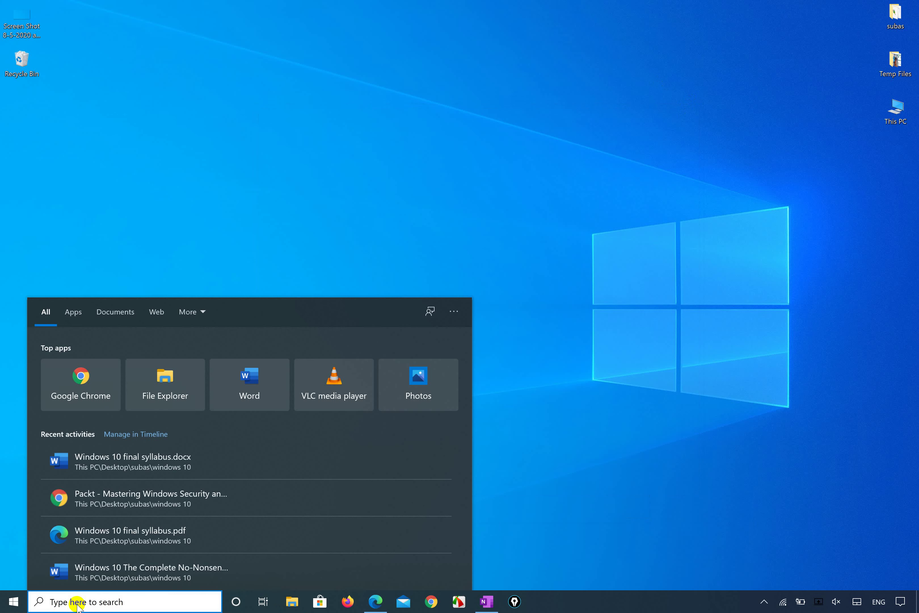
pyautogui.write('file')
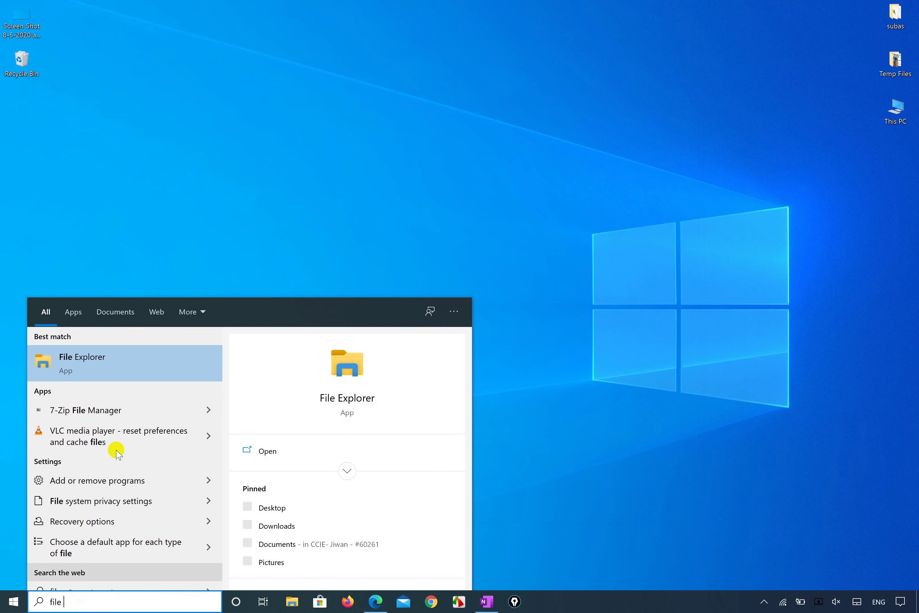
pyautogui.click(600, 331)
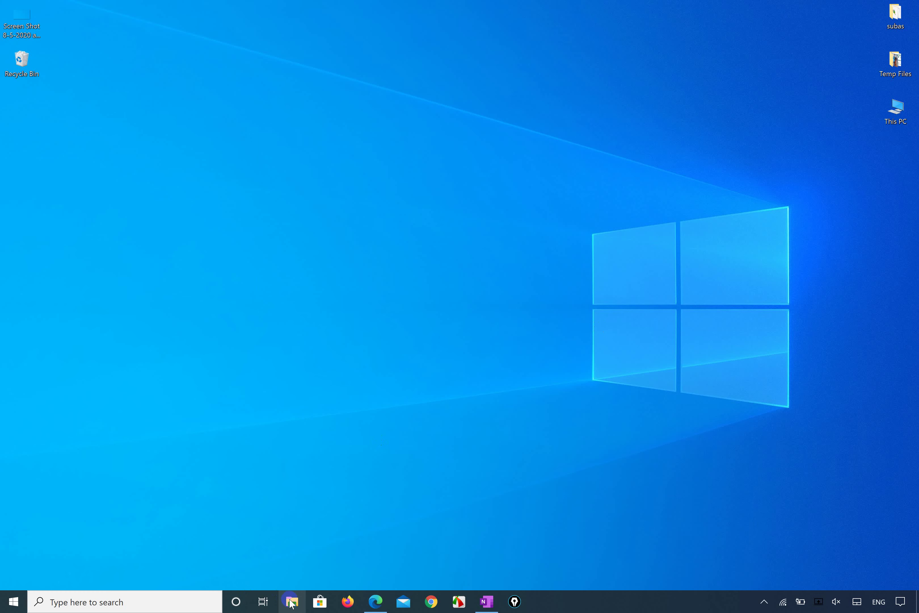
pyautogui.click(289, 586)
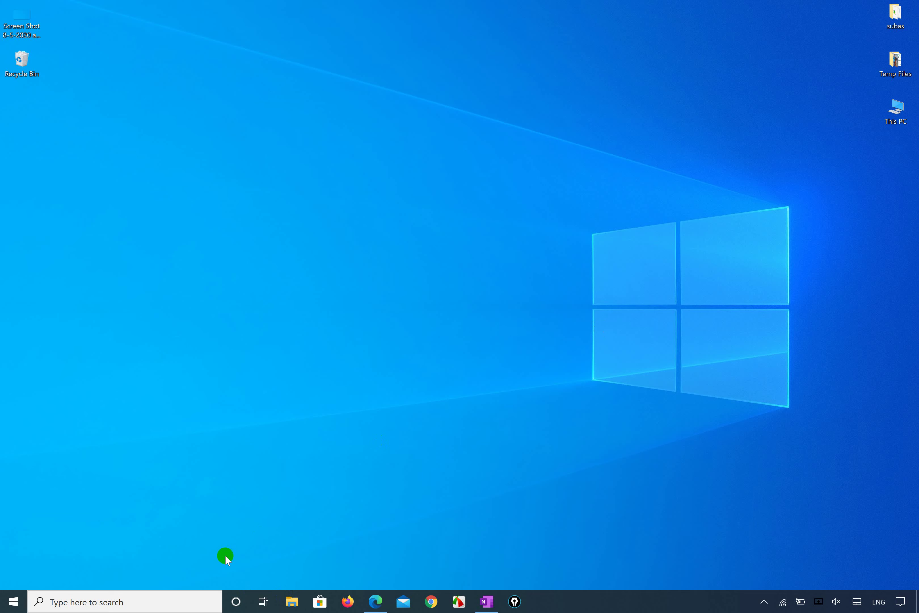
# - Search Windows for "game", replace the query with "soli" to find Microsoft Solitaire Collection, and dismiss the results
pyautogui.click(135, 594)
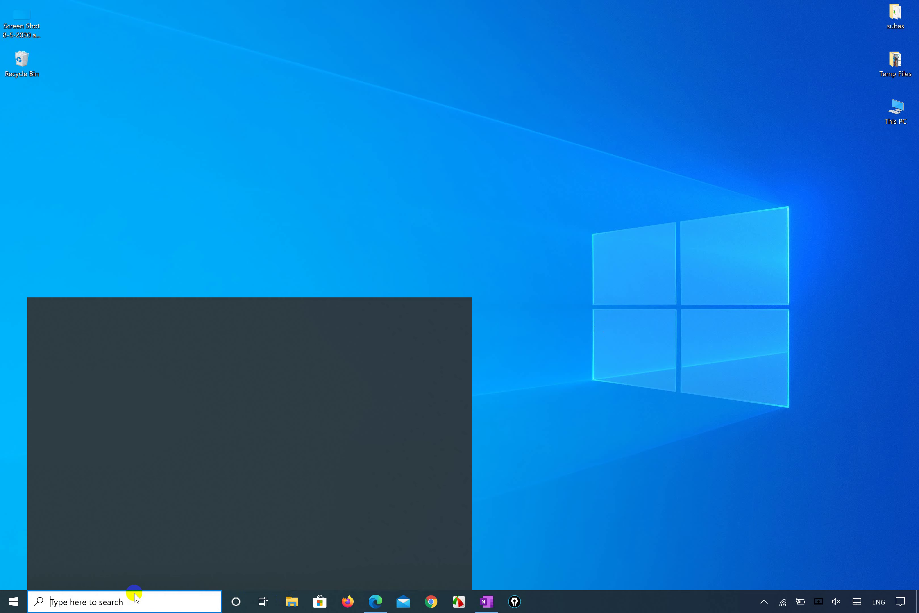
pyautogui.write('g')
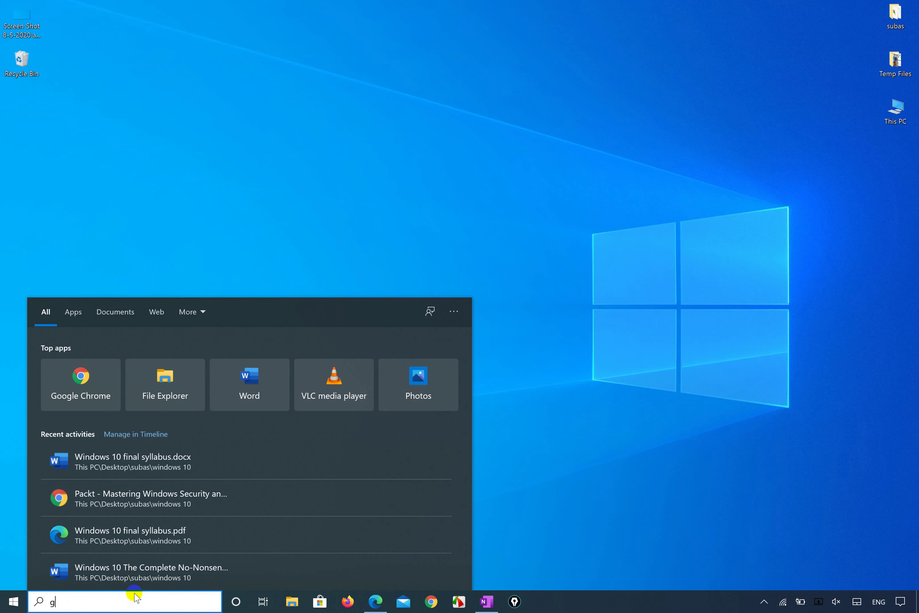
pyautogui.write('ame')
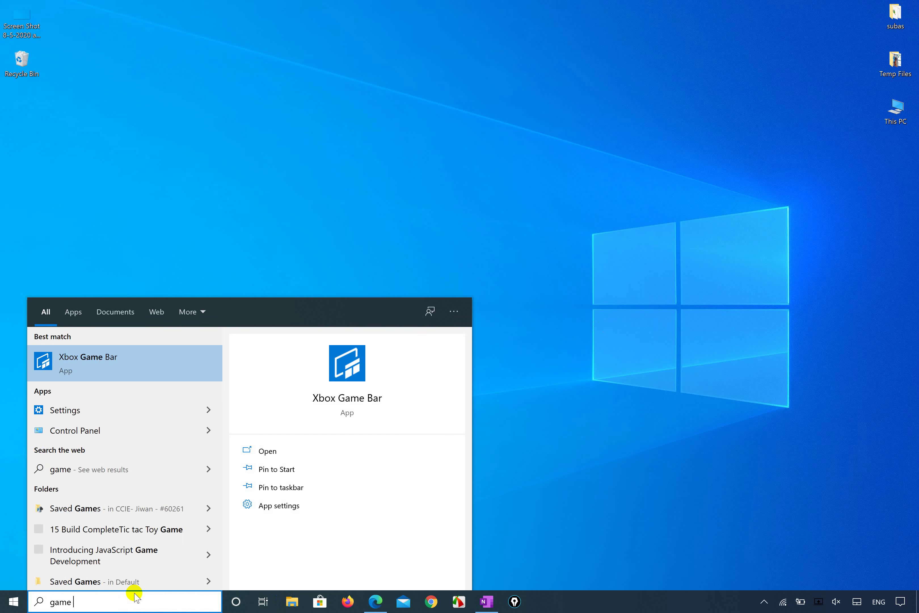
pyautogui.press('BackSpace')
pyautogui.press('BackSpace')
pyautogui.press('BackSpace')
pyautogui.press('BackSpace')
pyautogui.press('BackSpace')
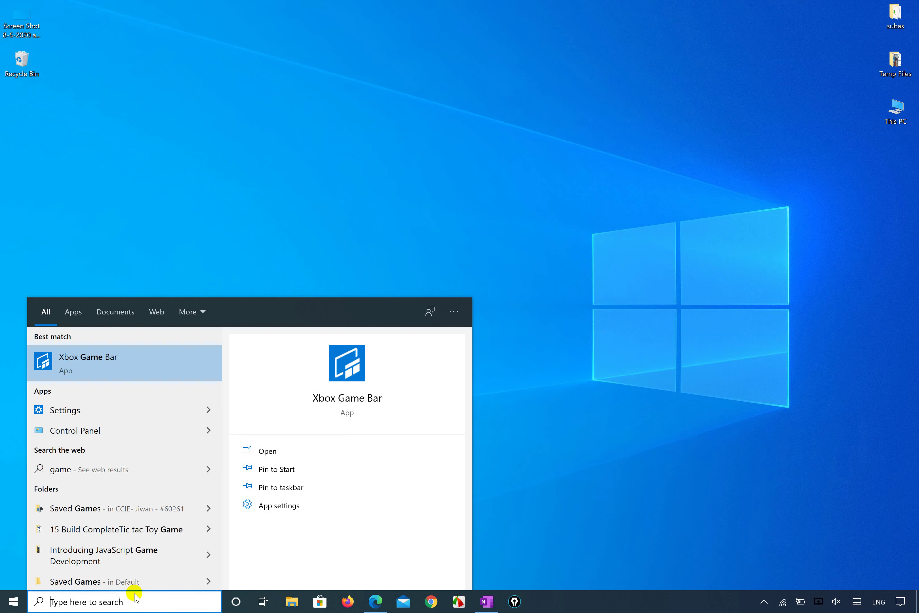
pyautogui.write('soli')
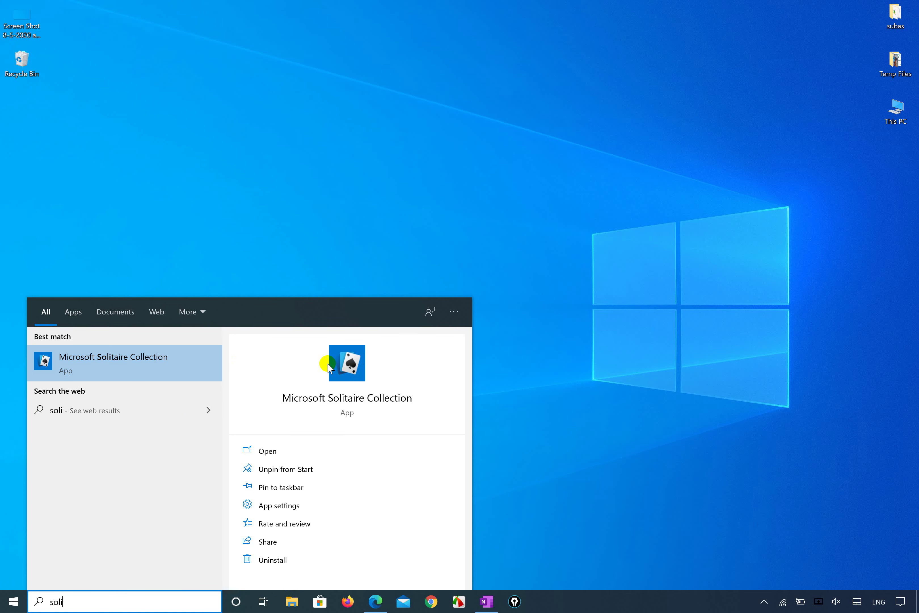
pyautogui.click(549, 599)
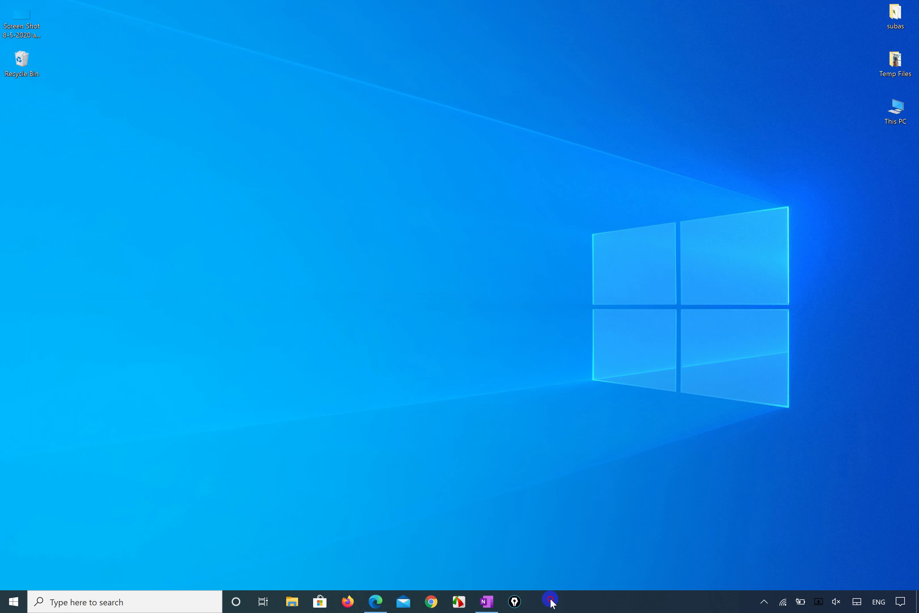
# - Launch the pinned screen annotation app and move its floating toolbar above the Windows logo in the wallpaper
pyautogui.click(554, 602)
pyautogui.click(510, 601)
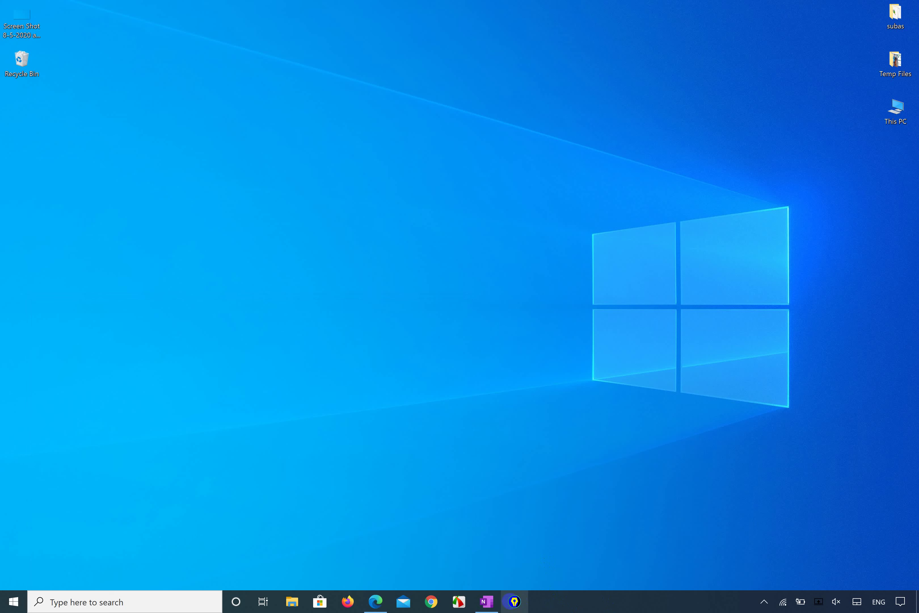
pyautogui.click(514, 600)
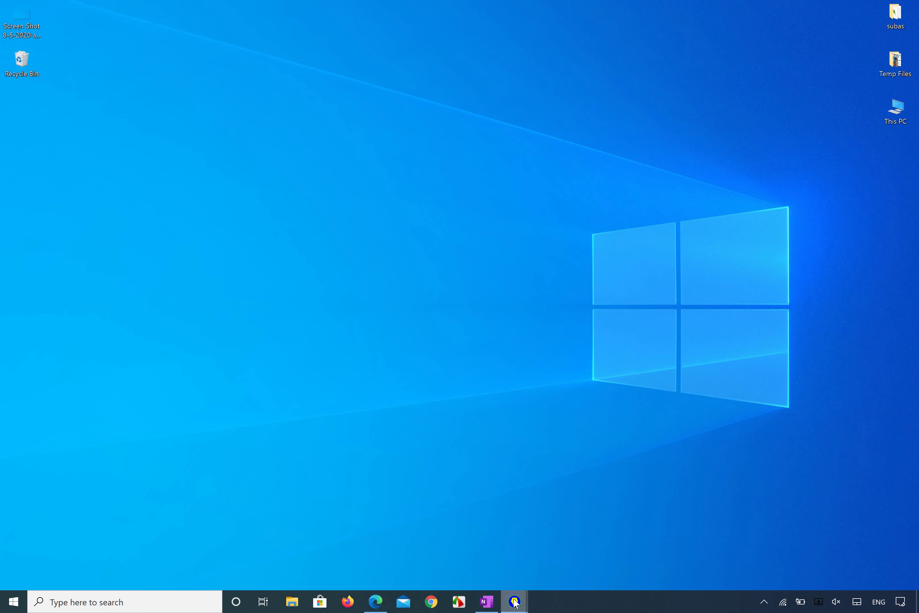
pyautogui.click(514, 601)
pyautogui.click(515, 602)
pyautogui.click(515, 602)
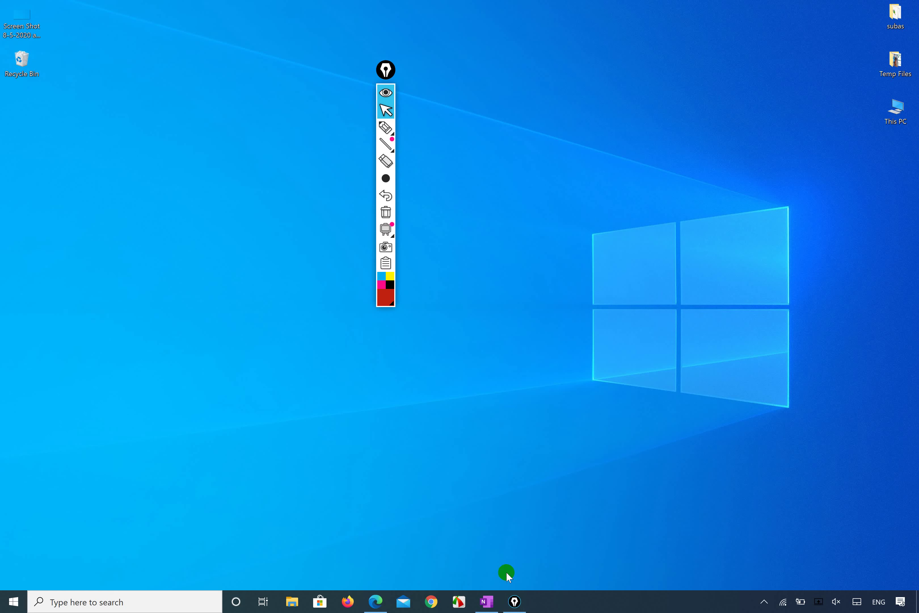
pyautogui.click(385, 69)
pyautogui.moveTo(387, 71); pyautogui.dragTo(692, 32)
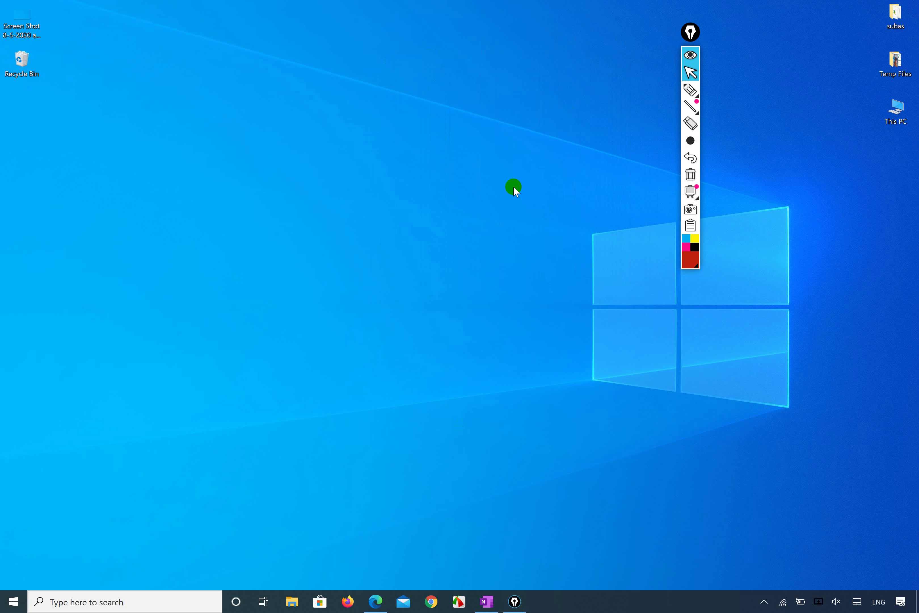
# - Search Windows for "soli" to find Microsoft Solitaire Collection, and activate the annotation pen to mark a red dot on the desktop
pyautogui.click(76, 604)
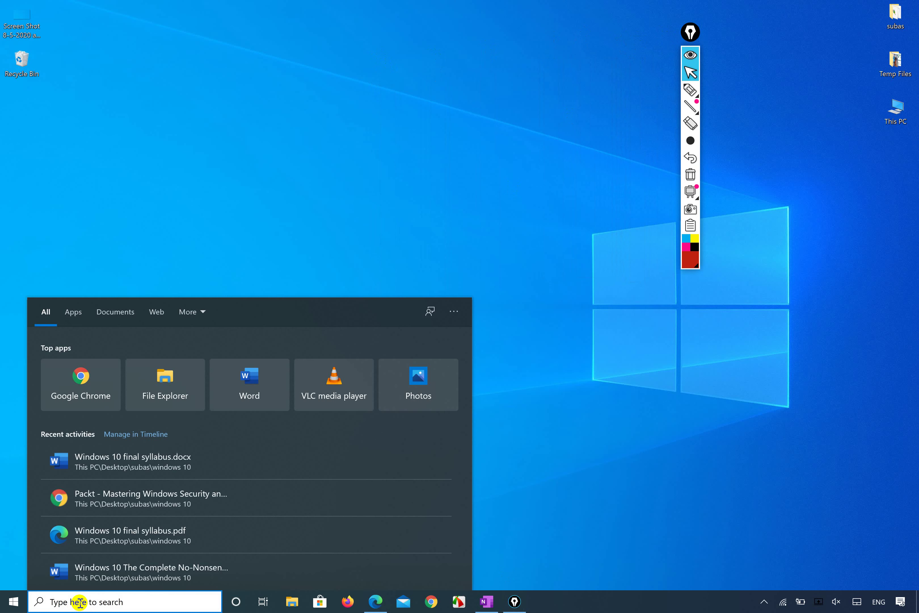
pyautogui.write('soli')
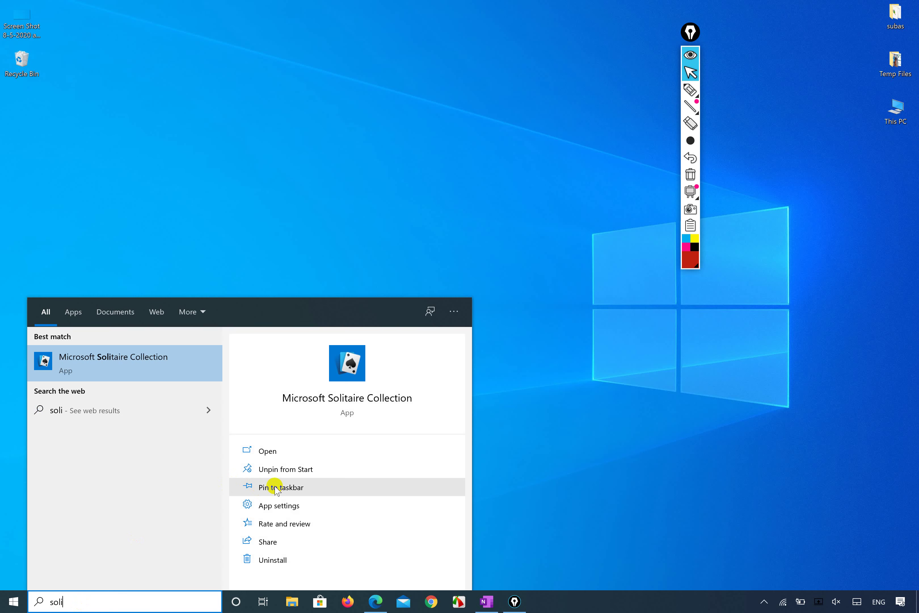
pyautogui.click(690, 91)
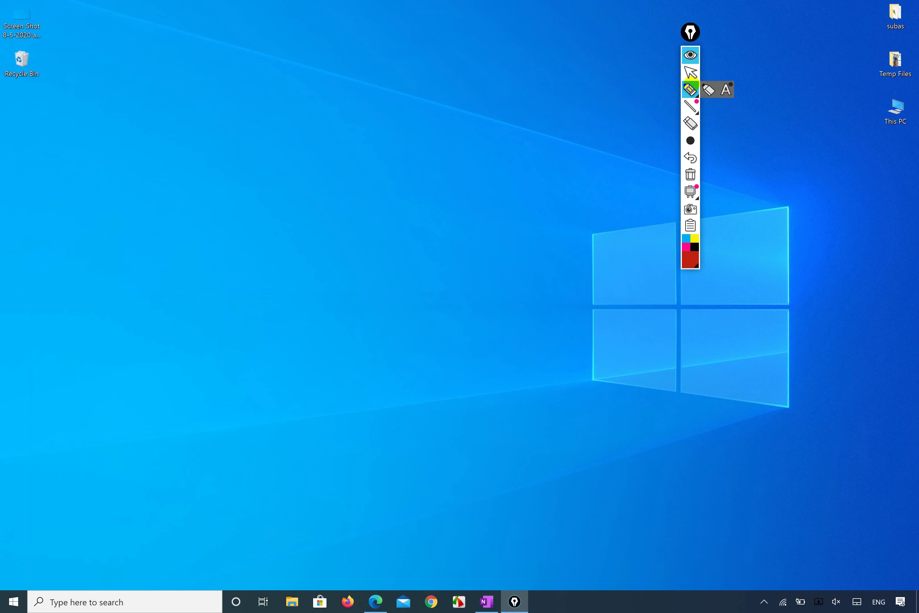
pyautogui.click(507, 153)
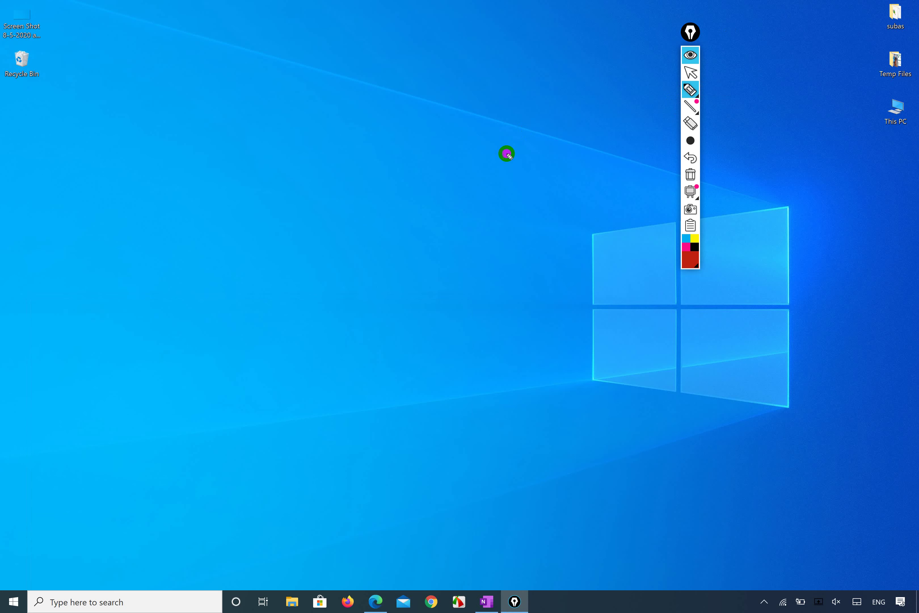
# - Search for "soli" again, and draw a red freehand loop on the desktop beside the annotation toolbar
pyautogui.press('super')
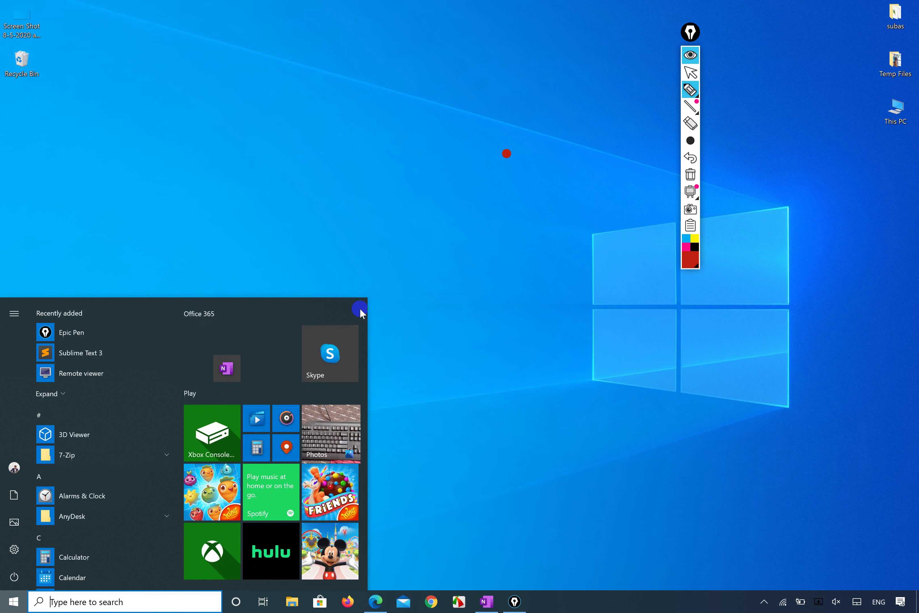
pyautogui.write('soli')
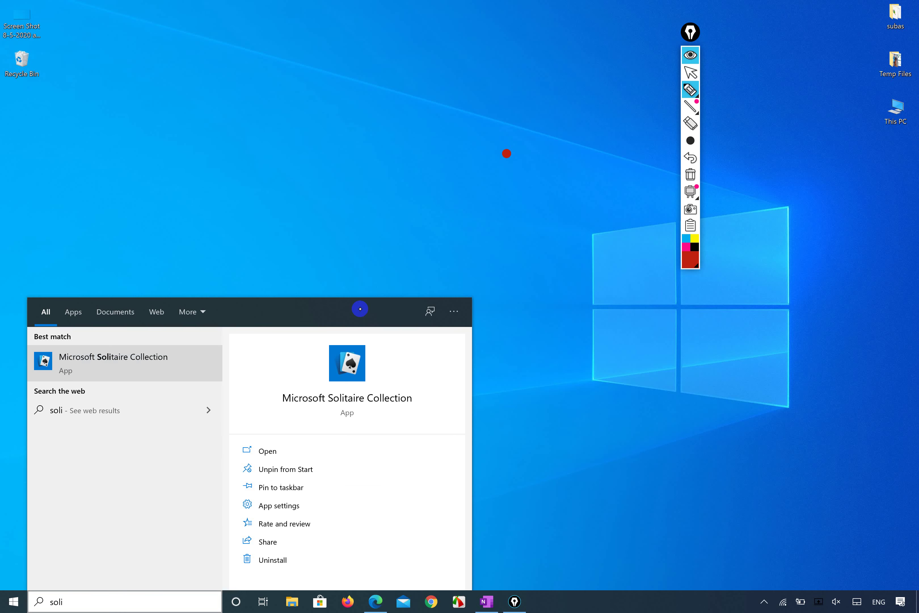
pyautogui.click(697, 85)
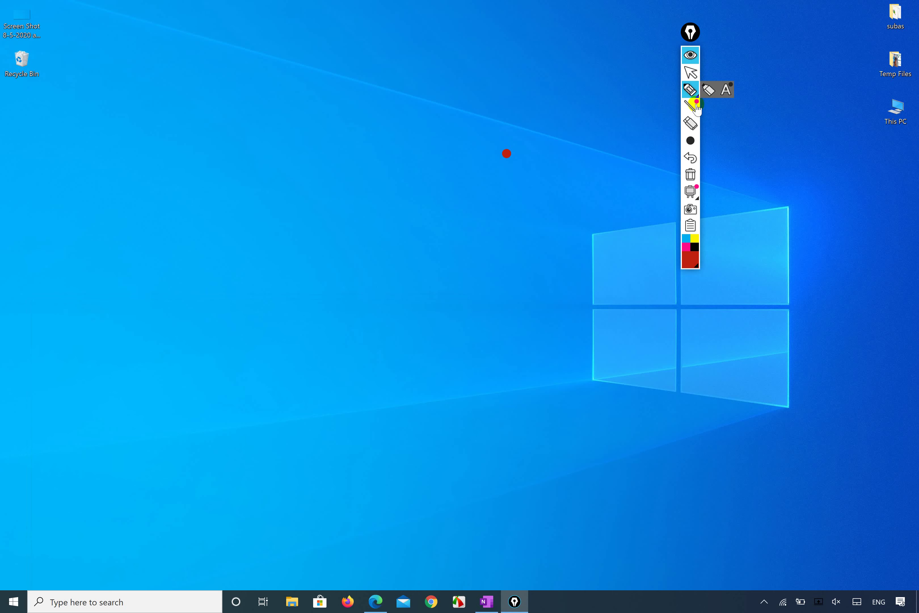
pyautogui.moveTo(731, 127)
pyautogui.mouseDown()
pyautogui.moveTo(753, 181)
pyautogui.moveTo(735, 205)
pyautogui.moveTo(757, 185)
pyautogui.mouseUp()
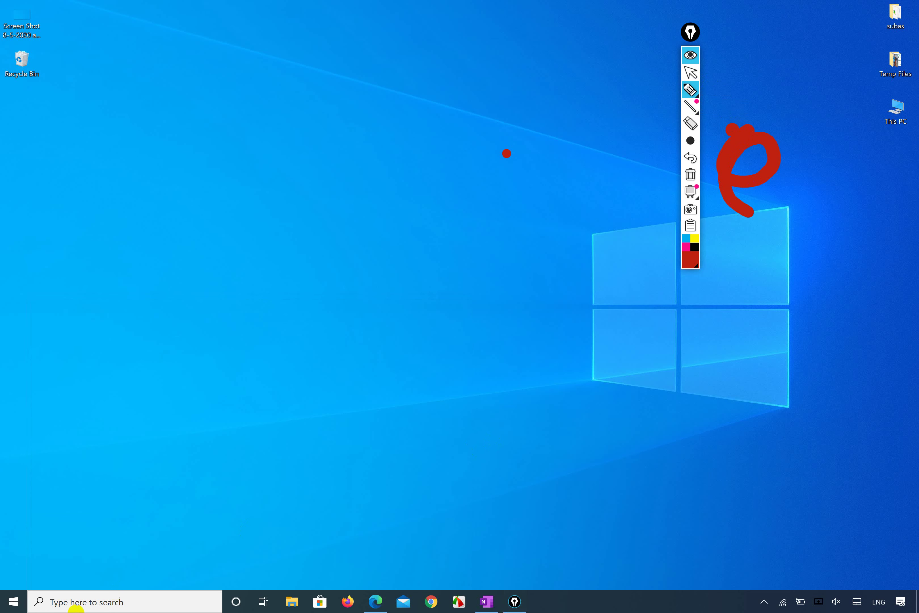
# - Find Microsoft Solitaire Collection by searching for "soli", unpin it from Start, and pin it to the taskbar
pyautogui.click(74, 608)
pyautogui.press('super')
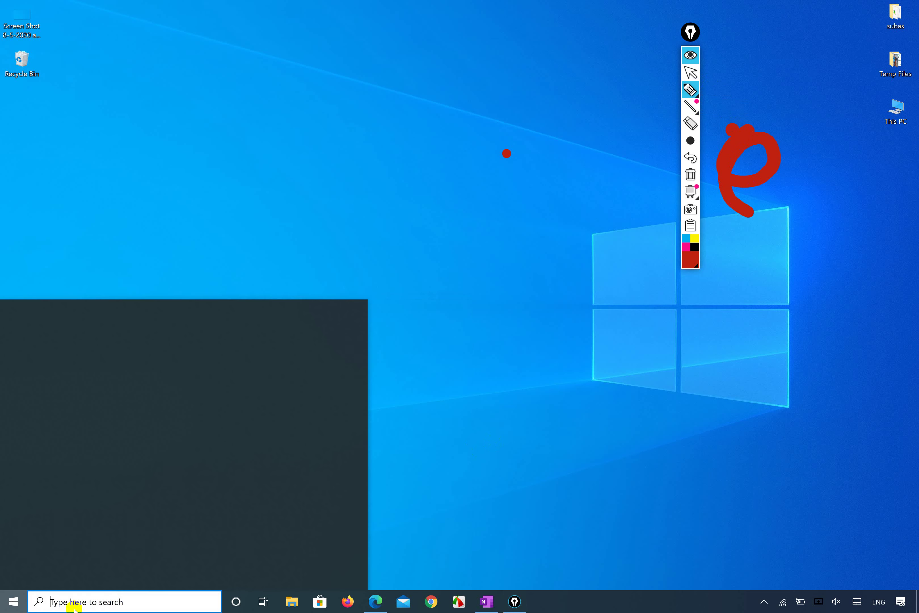
pyautogui.write('s')
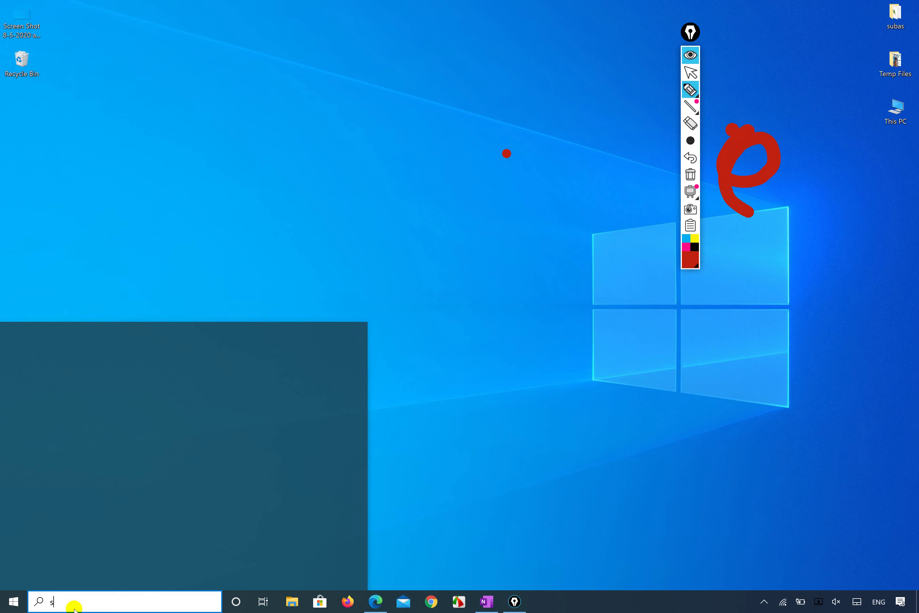
pyautogui.write('oli')
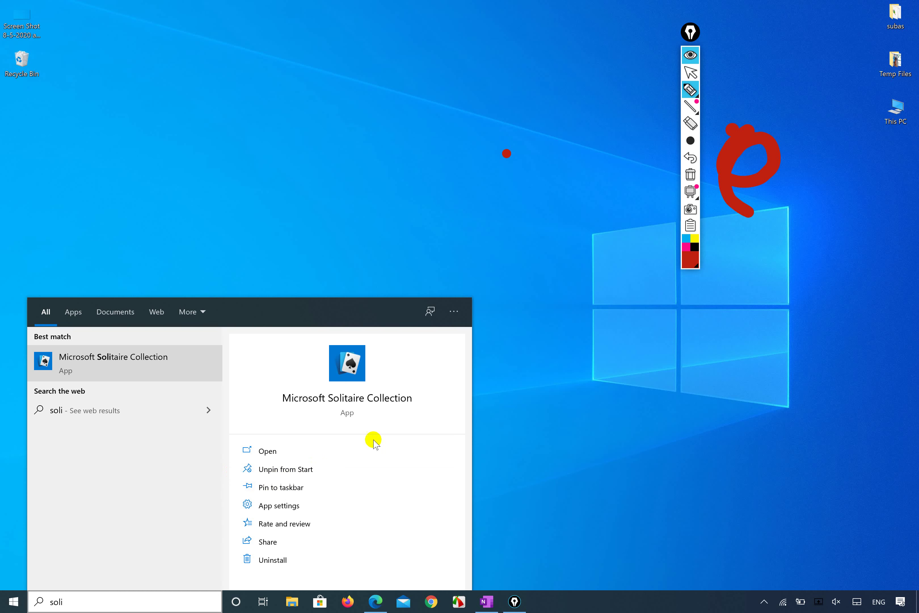
pyautogui.click(281, 468)
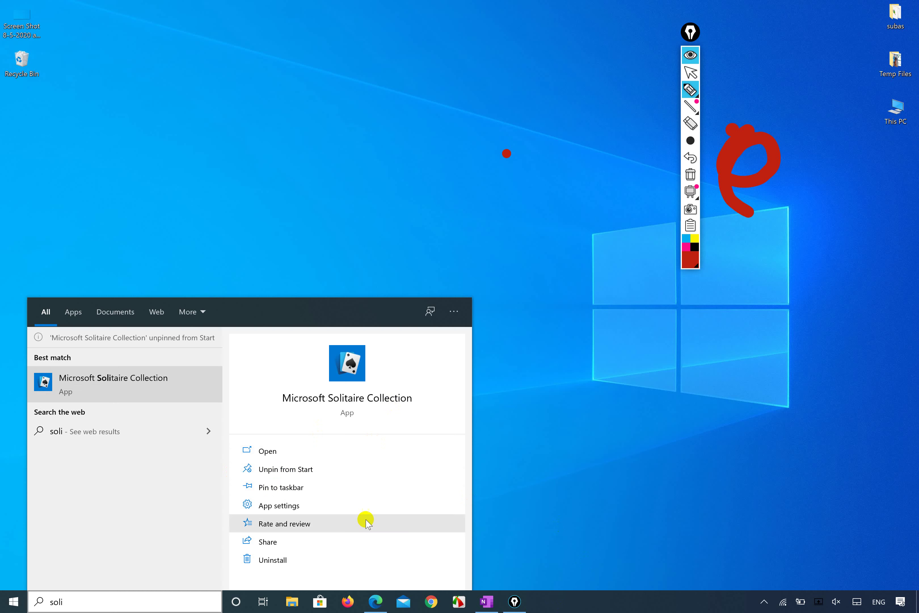
pyautogui.click(296, 486)
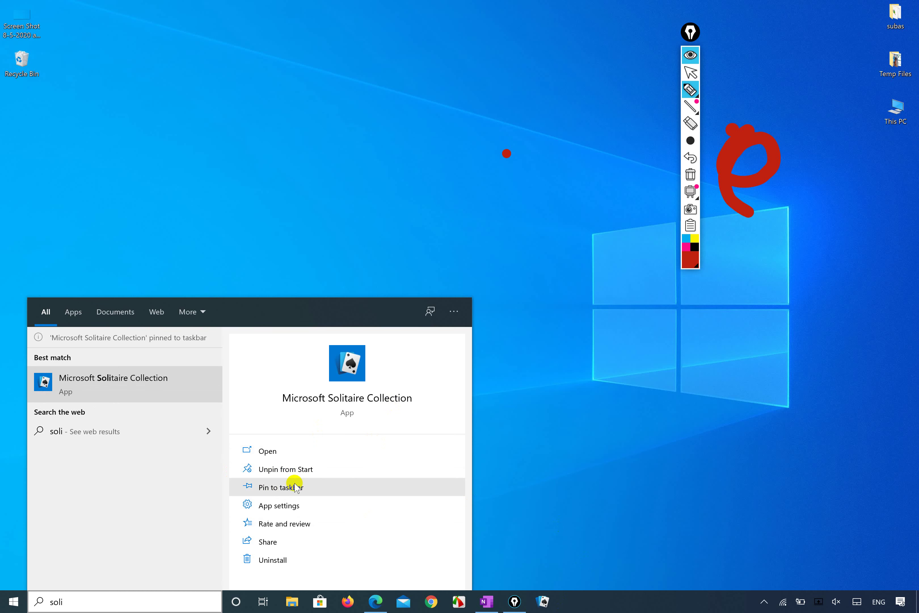
pyautogui.click(595, 600)
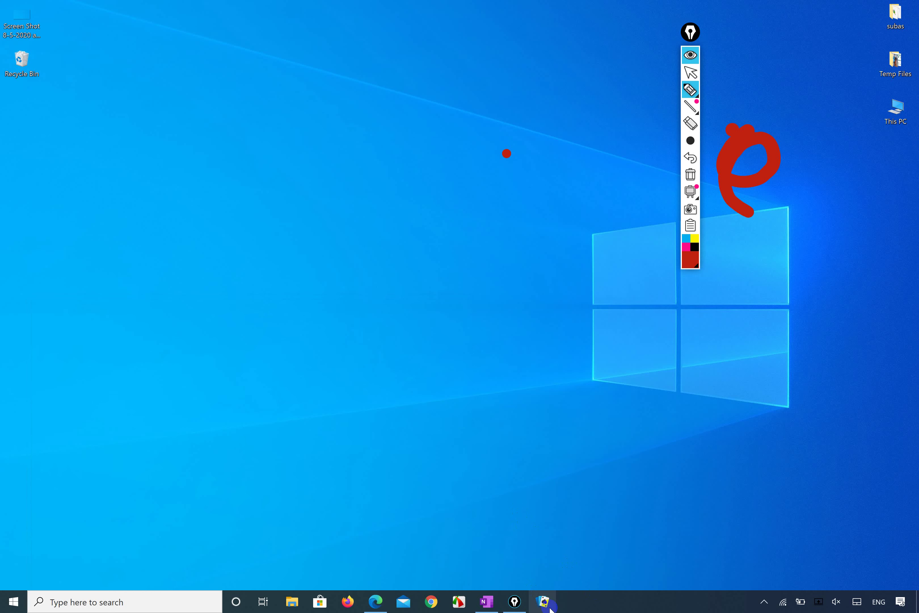
# - Circle the pinned Solitaire icon on the taskbar in red, and undo the circle and the earlier freehand loop
pyautogui.moveTo(538, 543)
pyautogui.mouseDown()
pyautogui.moveTo(591, 594)
pyautogui.moveTo(516, 604)
pyautogui.moveTo(542, 554)
pyautogui.moveTo(532, 609)
pyautogui.moveTo(562, 550)
pyautogui.moveTo(568, 610)
pyautogui.mouseUp()
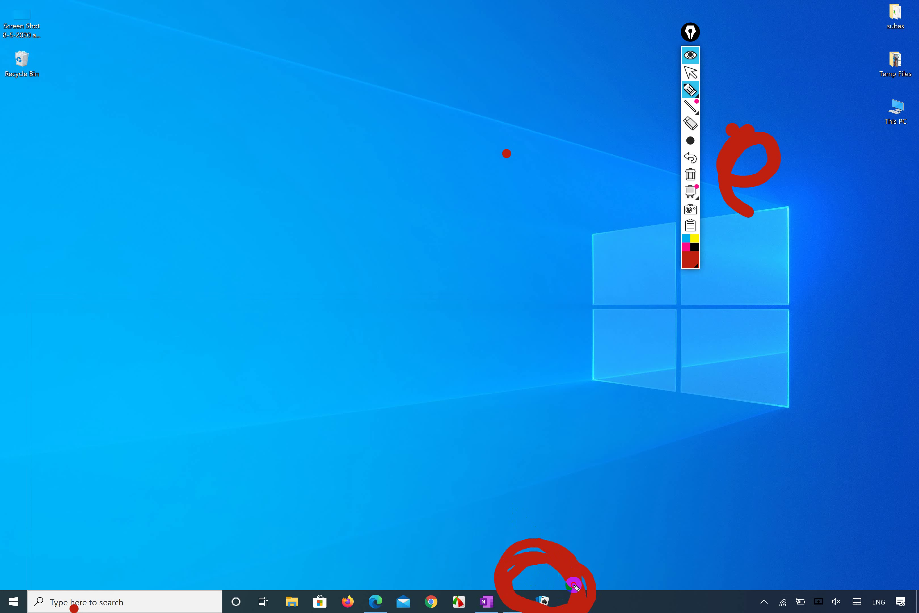
pyautogui.click(517, 601)
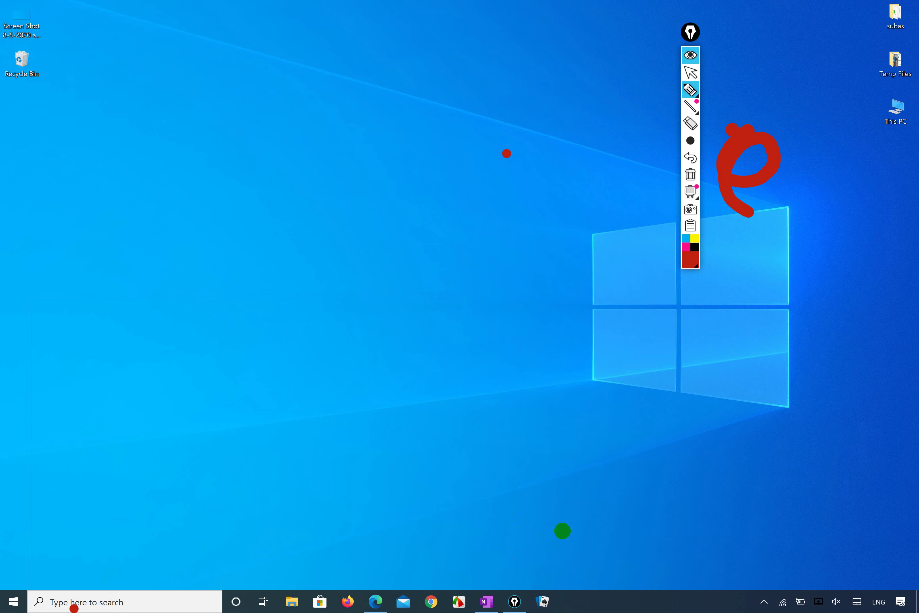
pyautogui.hotkey('ctrl', 'z')
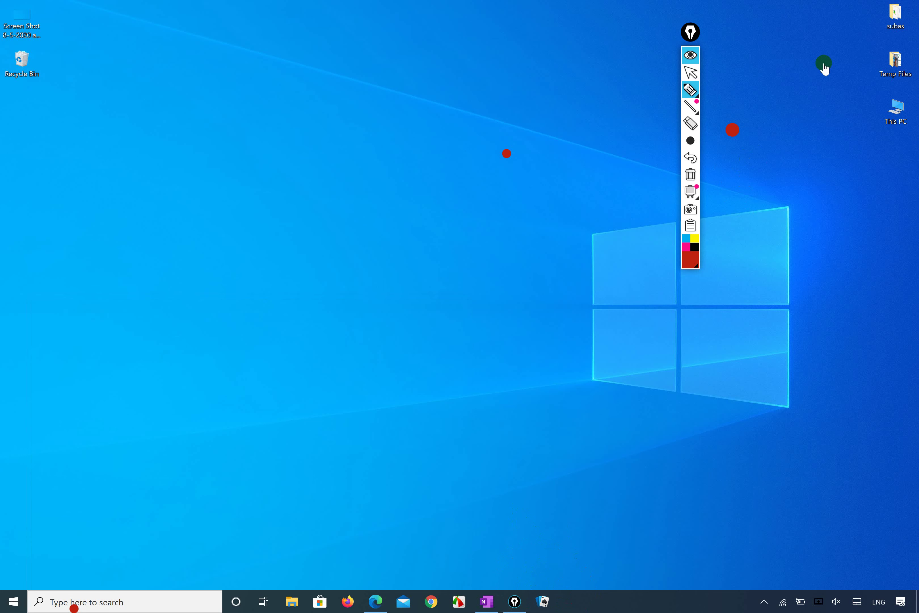
# - Switch annotation back to cursor mode, launch Solitaire from its taskbar pin, move the annotation toolbar clear of the game window, and close the game
pyautogui.click(691, 67)
pyautogui.click(543, 603)
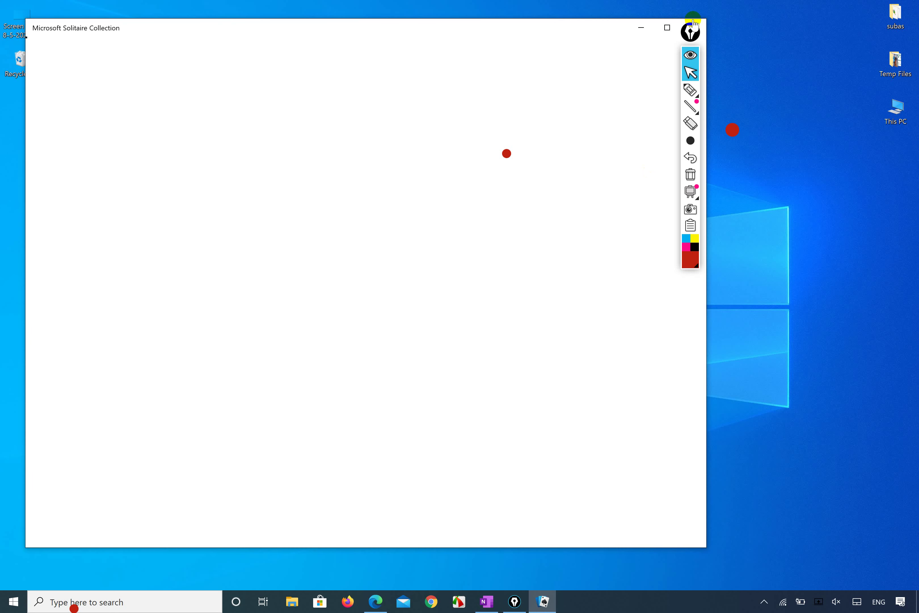
pyautogui.moveTo(695, 23); pyautogui.dragTo(801, 85)
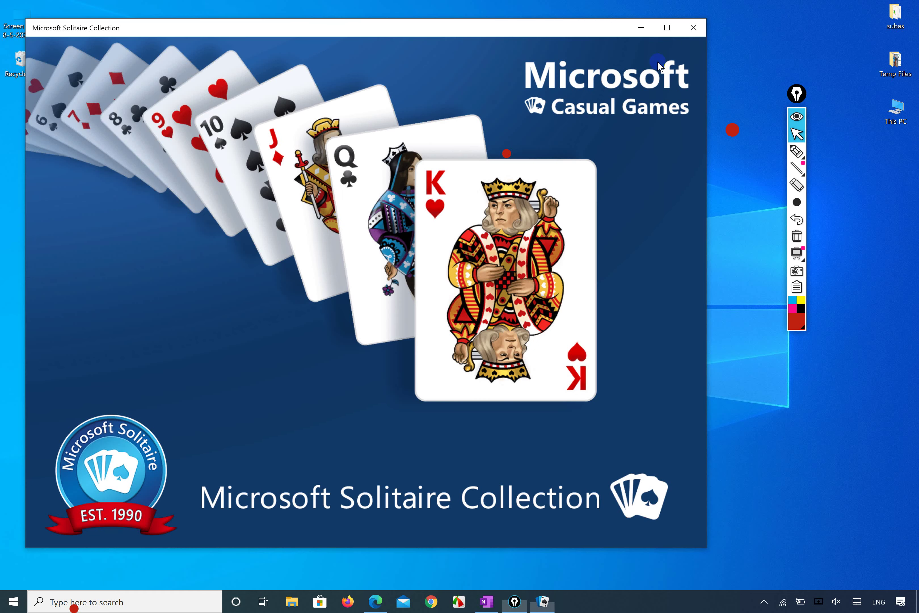
pyautogui.click(686, 41)
pyautogui.click(695, 29)
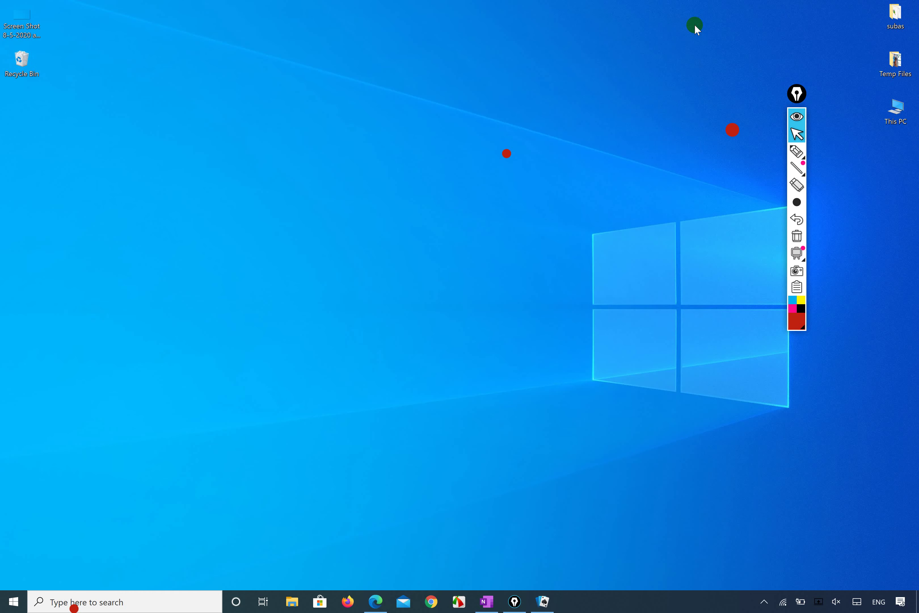
# - Demonstrate opening Microsoft Solitaire Collection from the "soli" search results and from its taskbar pin, closing the window each time
pyautogui.click(51, 601)
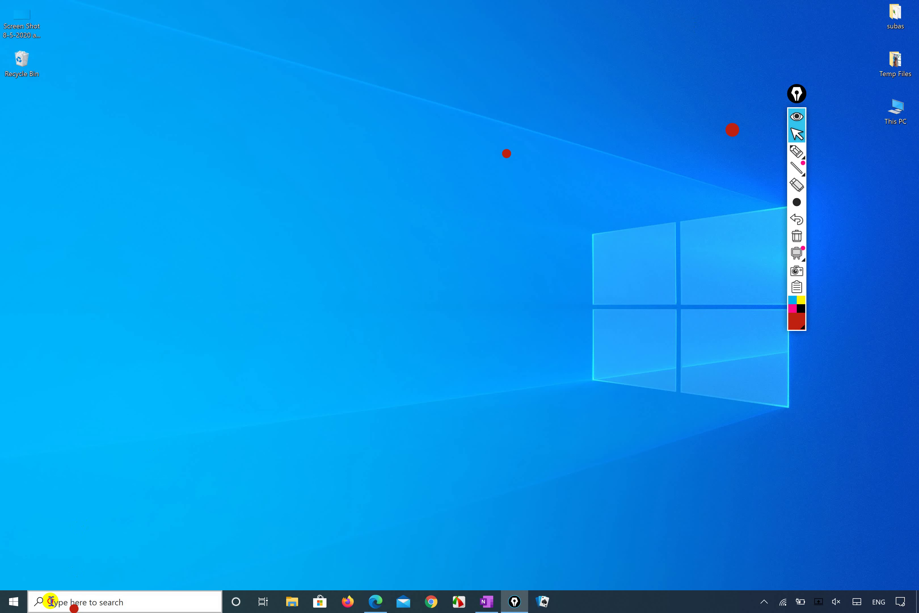
pyautogui.click(50, 601)
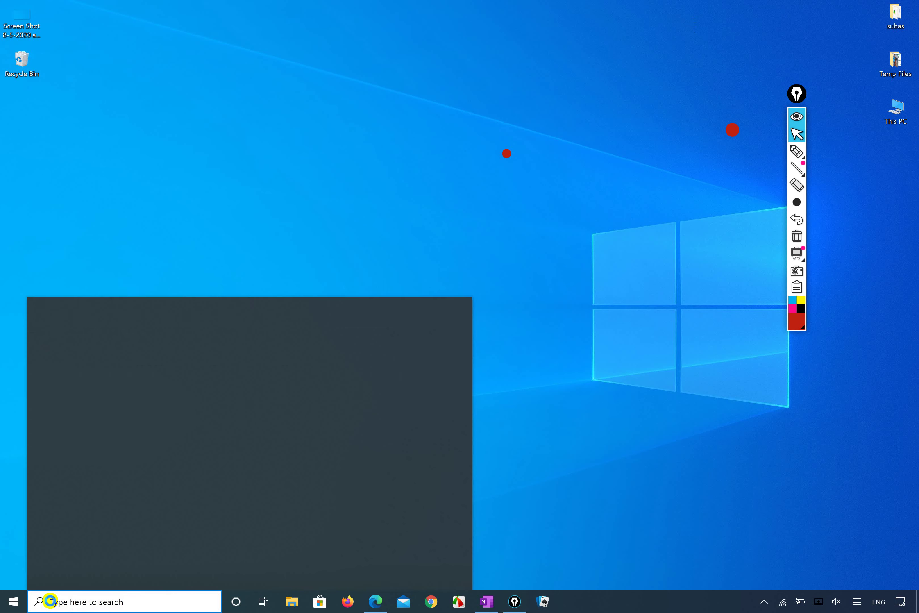
pyautogui.write('soli')
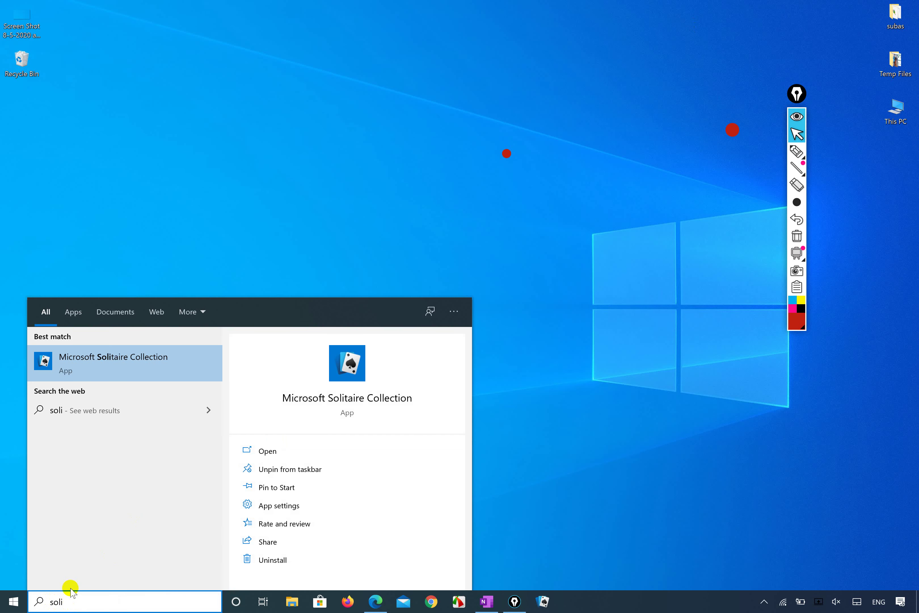
pyautogui.click(264, 452)
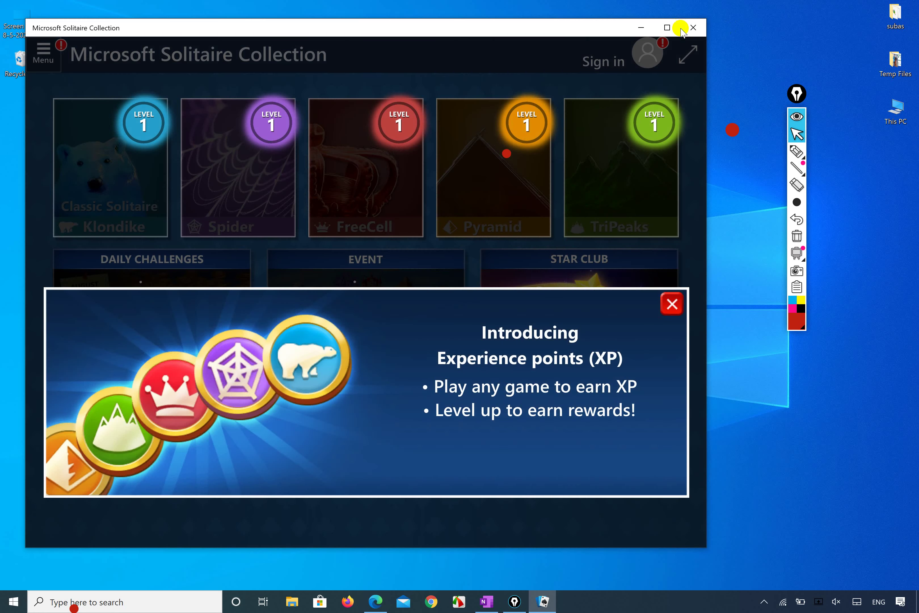
pyautogui.click(693, 27)
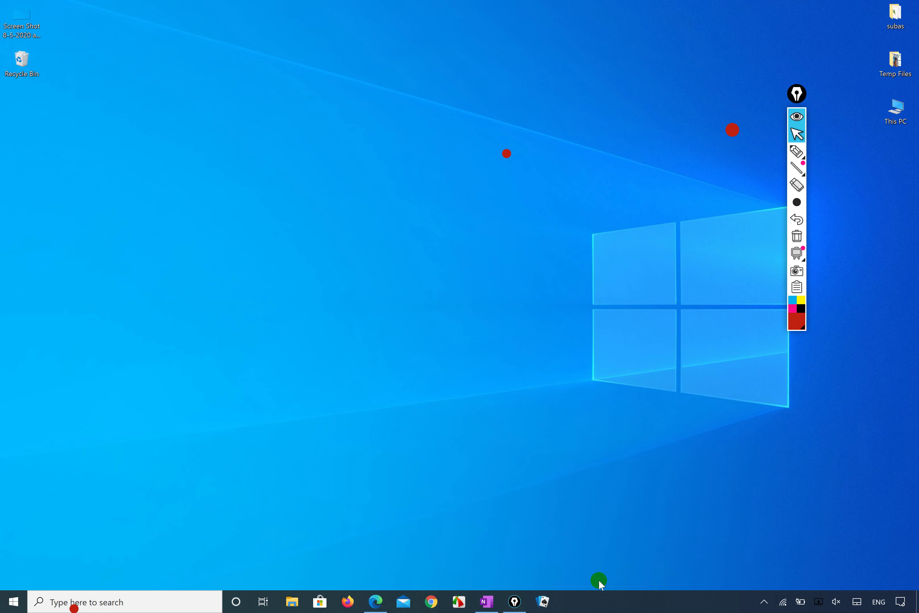
pyautogui.click(545, 603)
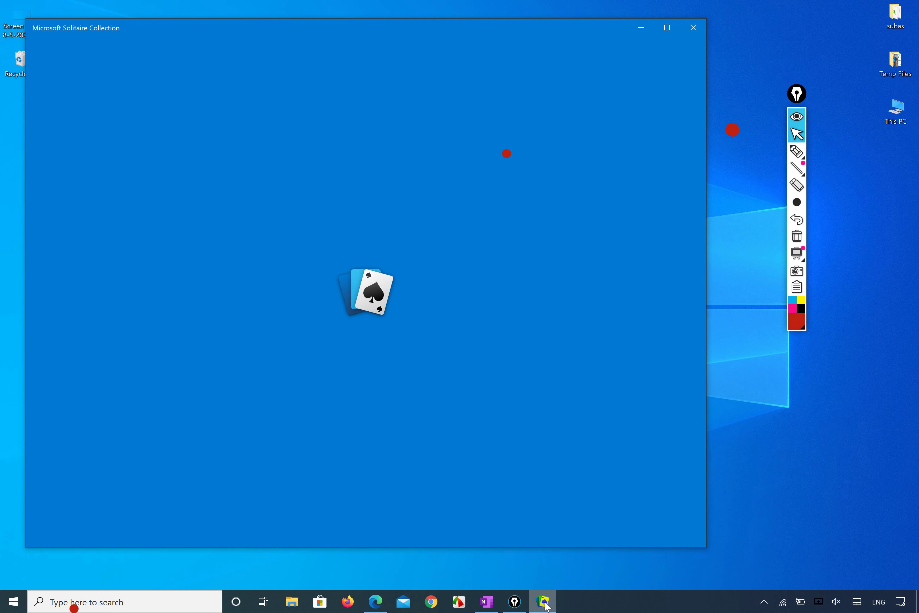
pyautogui.click(691, 24)
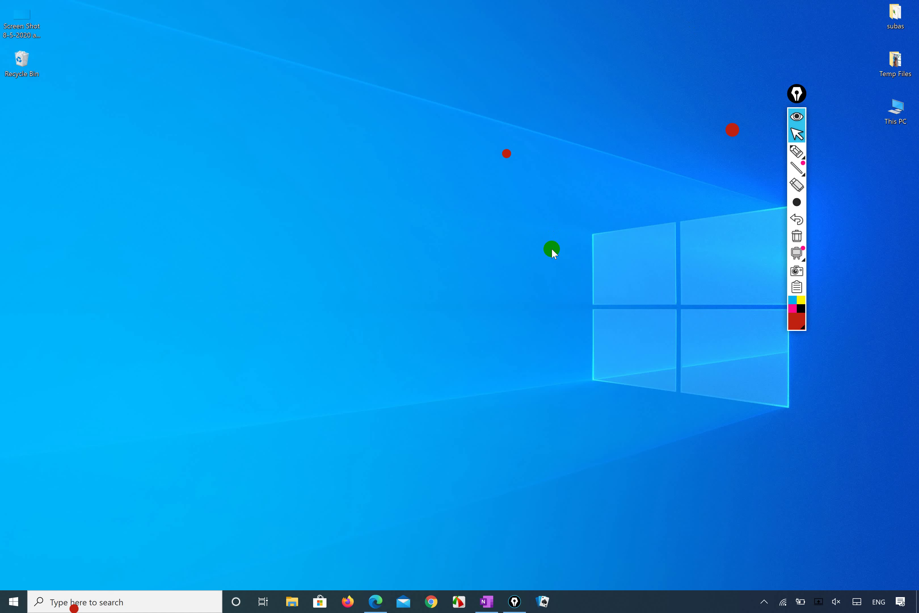
# - Launch Sublime Text 3 from the recently added apps in Start, and pin the running program to the taskbar
pyautogui.click(133, 602)
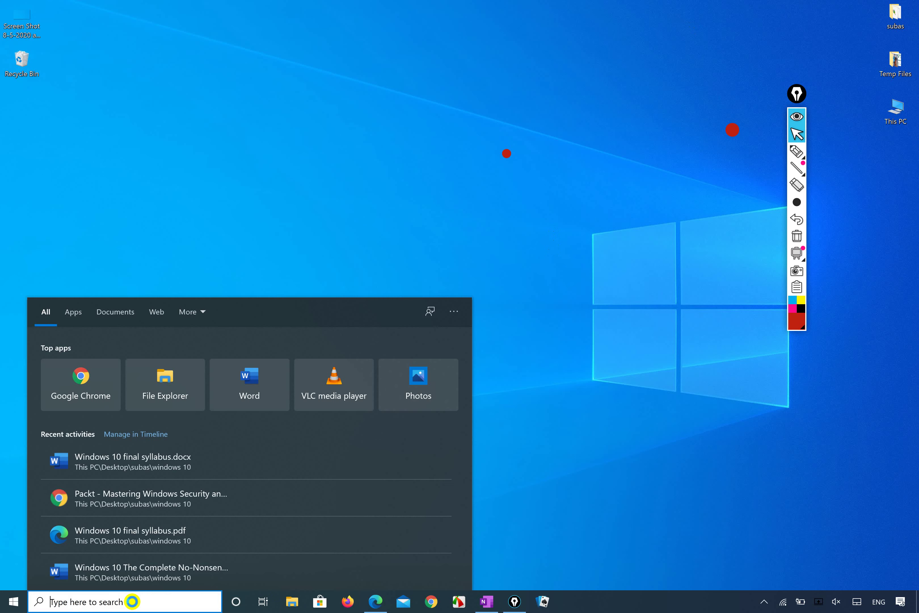
pyautogui.click(12, 602)
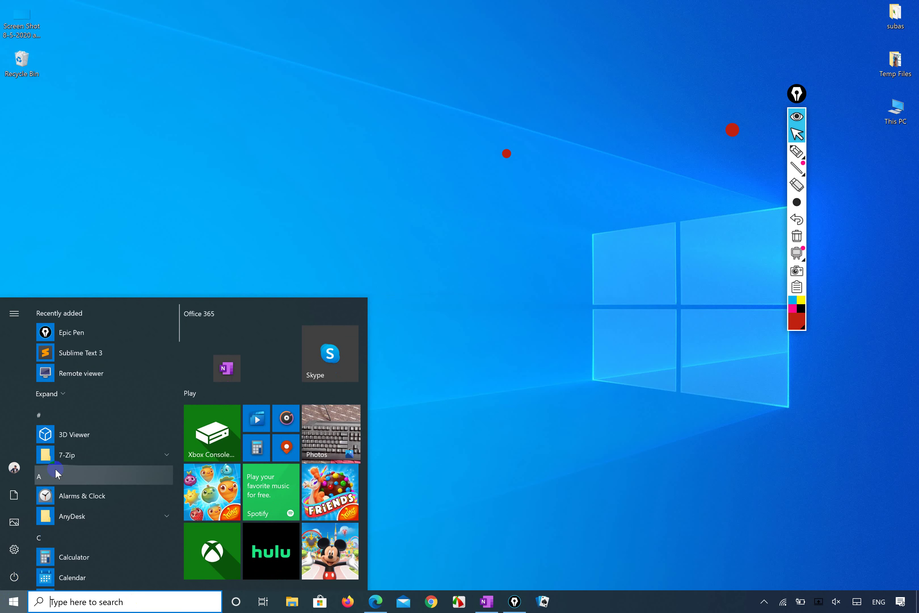
pyautogui.click(109, 356)
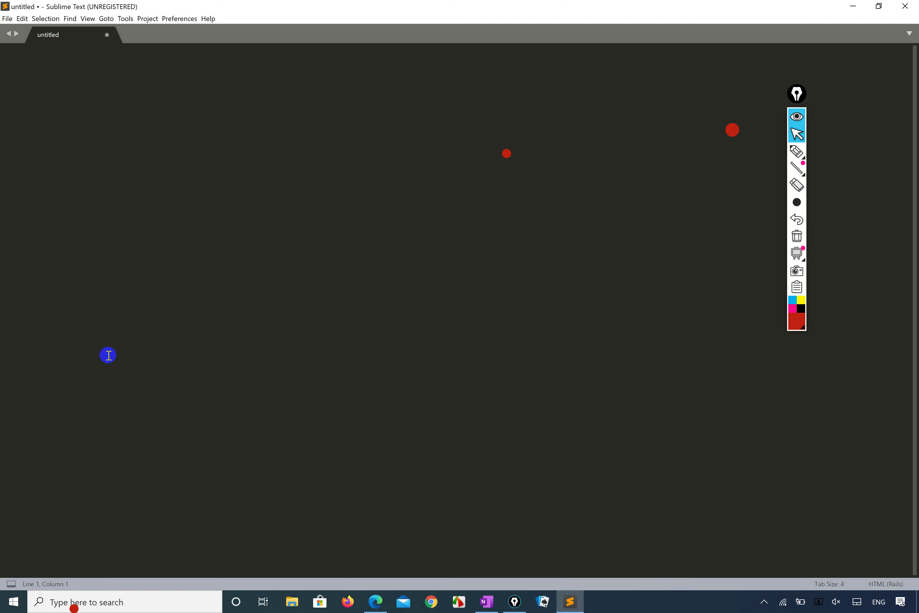
pyautogui.write('<!DOCTYPE html> <html> <head> \t<title></title> </head> <body>  </body> </html>')
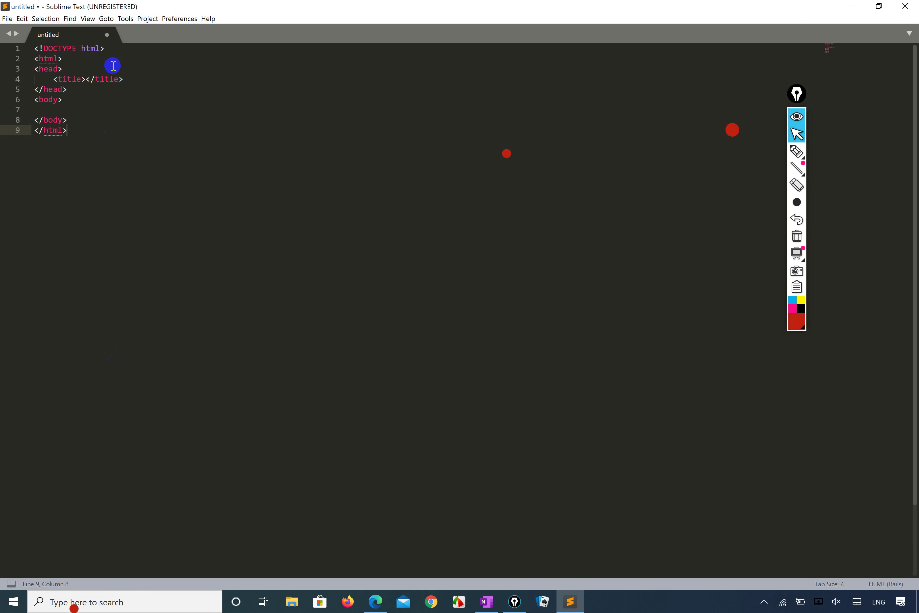
pyautogui.click(75, 96)
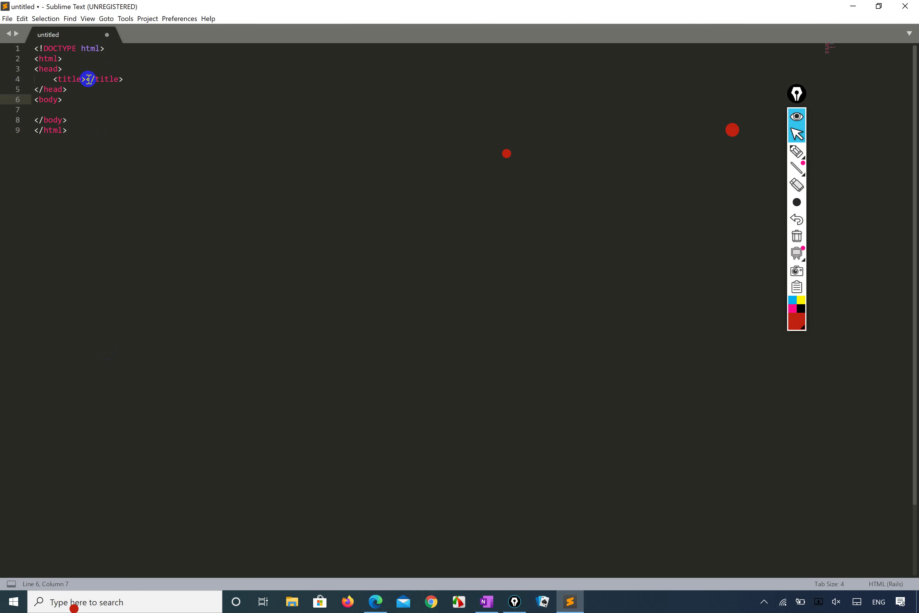
pyautogui.click(88, 79)
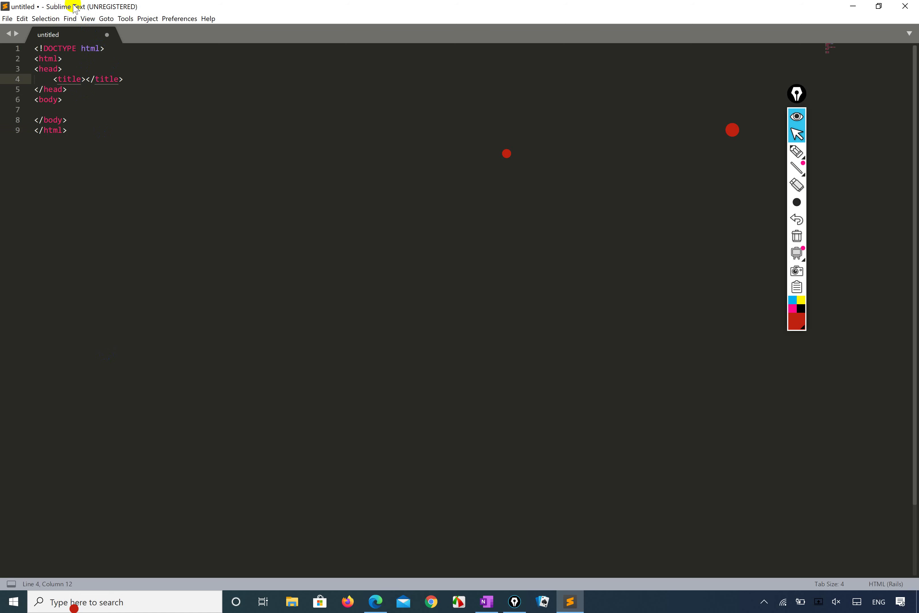
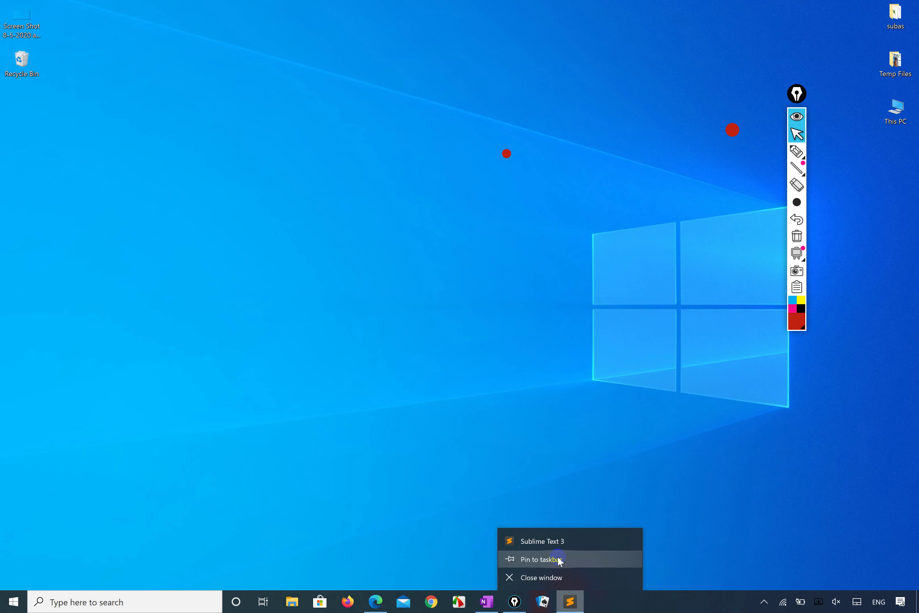
pyautogui.click(535, 557)
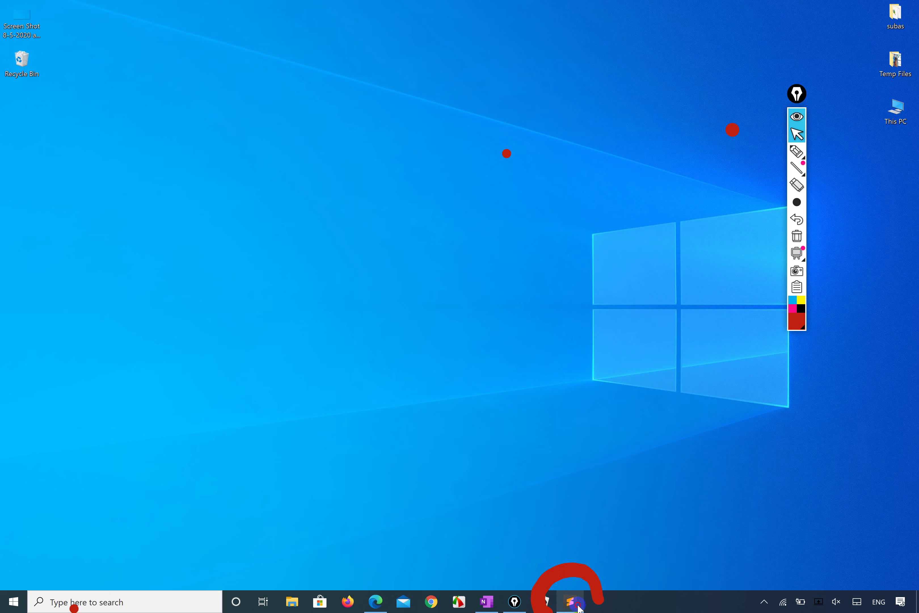
# - Launch Sublime Text 3 from its taskbar pin, close it, and undo the red circle drawn around the pin
pyautogui.click(570, 601)
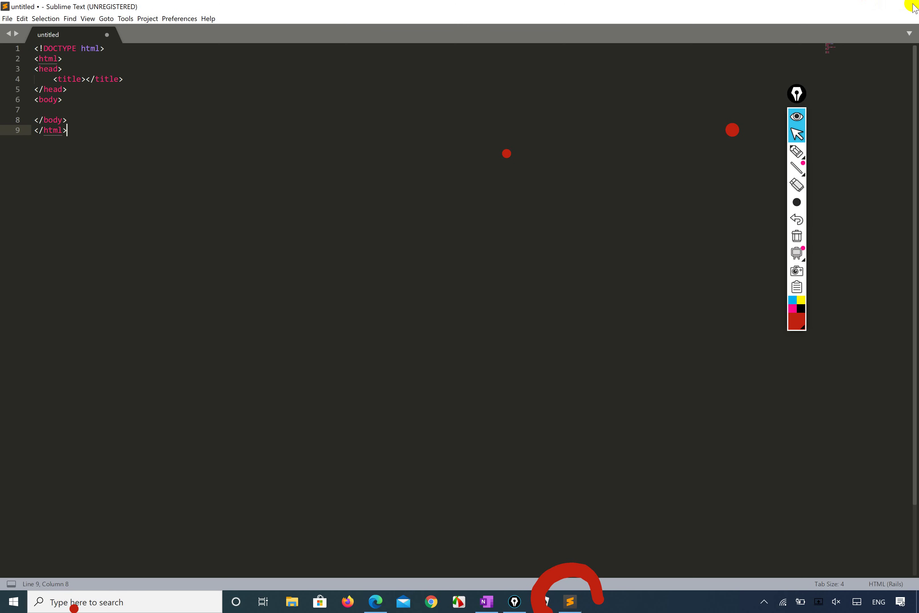
pyautogui.click(571, 600)
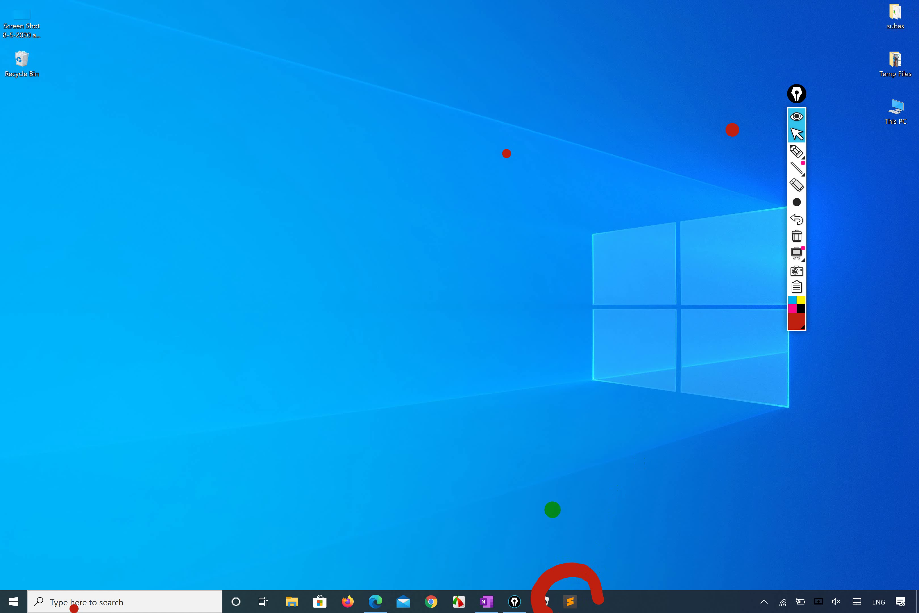
pyautogui.click(797, 151)
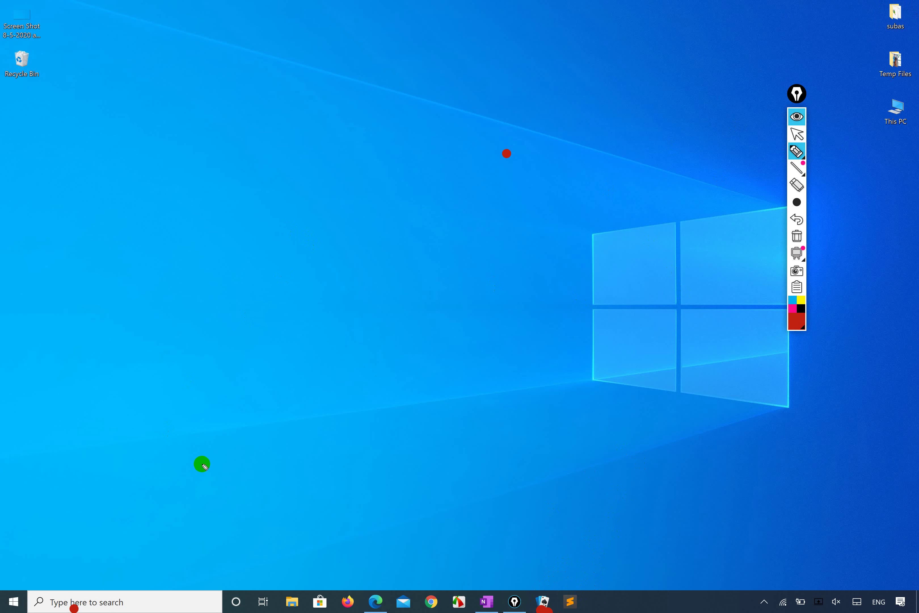
pyautogui.click(796, 133)
# - Search Windows for "vlc", launch VLC media player, and toggle its window between restored and maximized size
pyautogui.click(137, 605)
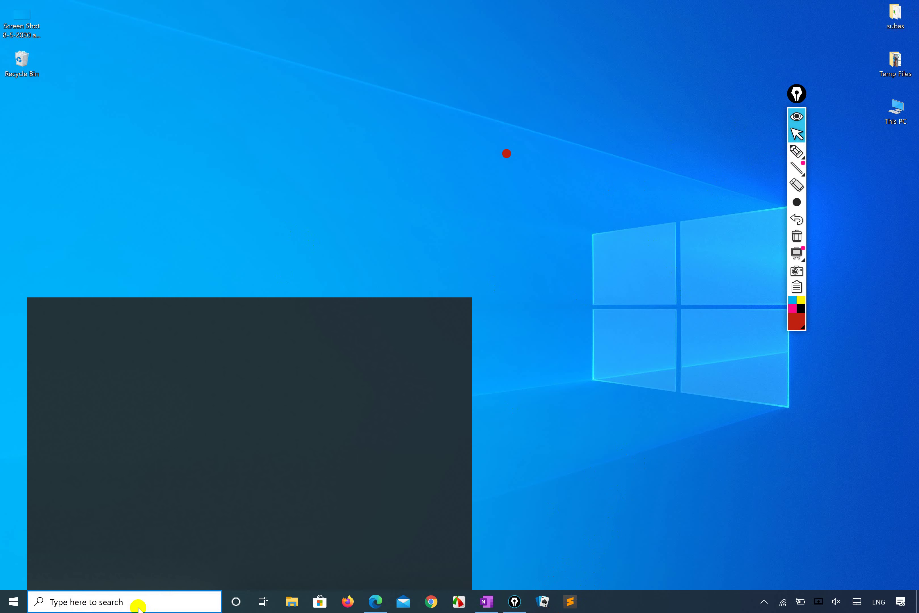
pyautogui.write('vlc')
pyautogui.click(259, 452)
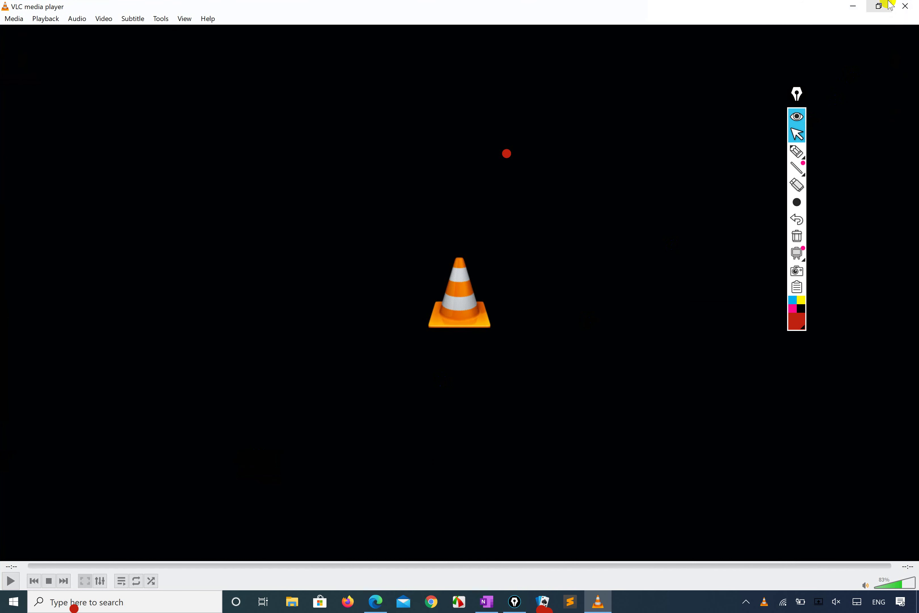
pyautogui.click(879, 6)
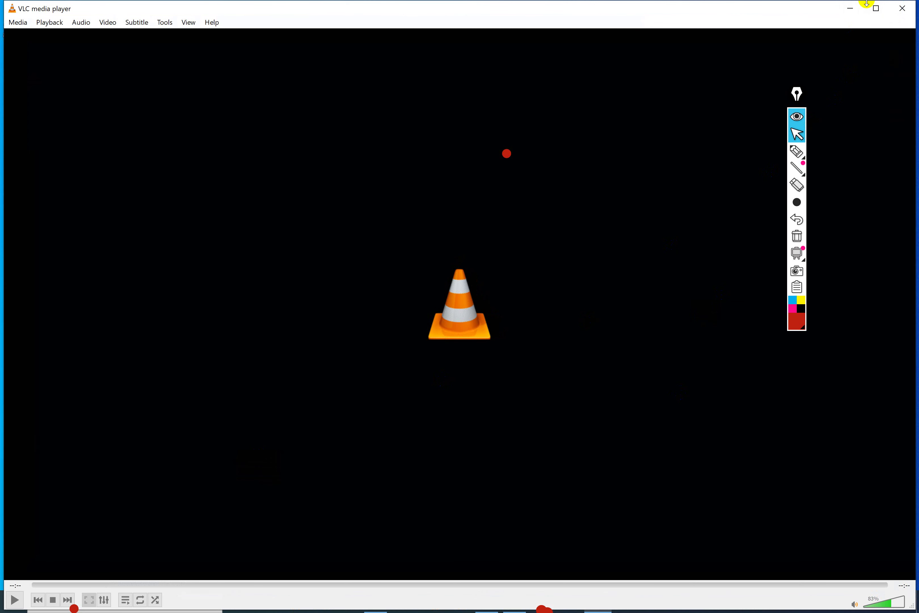
pyautogui.click(877, 7)
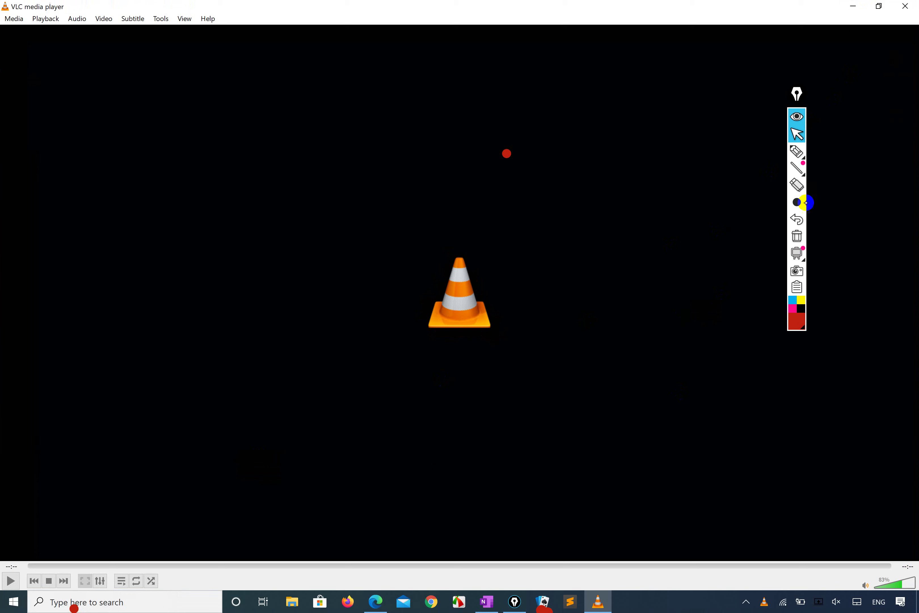
# - Circle the running VLC entry and its neighbouring taskbar icons in red, return to cursor mode, and close VLC media player
pyautogui.click(797, 151)
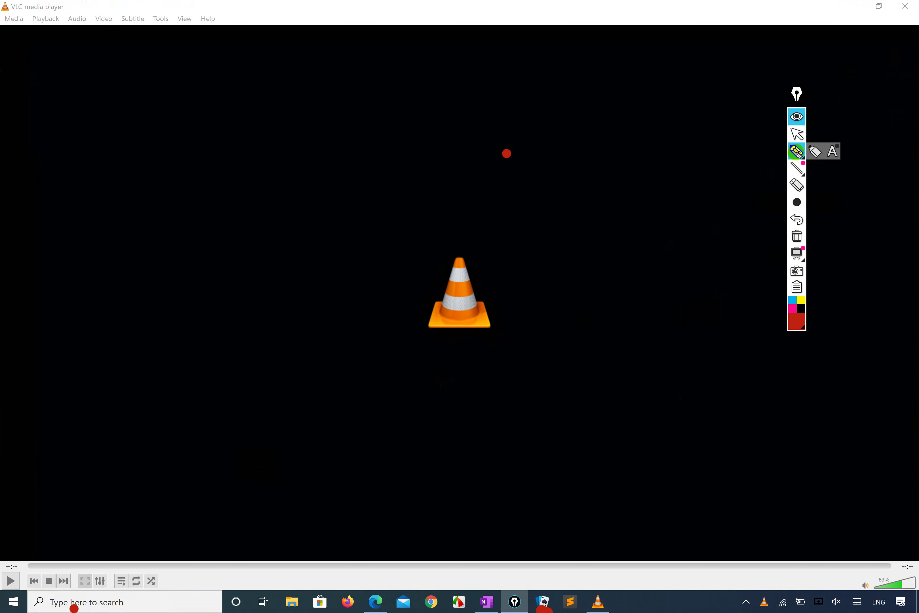
pyautogui.click(660, 591)
pyautogui.moveTo(631, 597)
pyautogui.mouseDown()
pyautogui.moveTo(601, 612)
pyautogui.moveTo(573, 570)
pyautogui.moveTo(523, 600)
pyautogui.moveTo(589, 574)
pyautogui.moveTo(620, 597)
pyautogui.moveTo(537, 581)
pyautogui.moveTo(538, 566)
pyautogui.moveTo(626, 601)
pyautogui.moveTo(525, 589)
pyautogui.moveTo(607, 566)
pyautogui.moveTo(555, 558)
pyautogui.mouseUp()
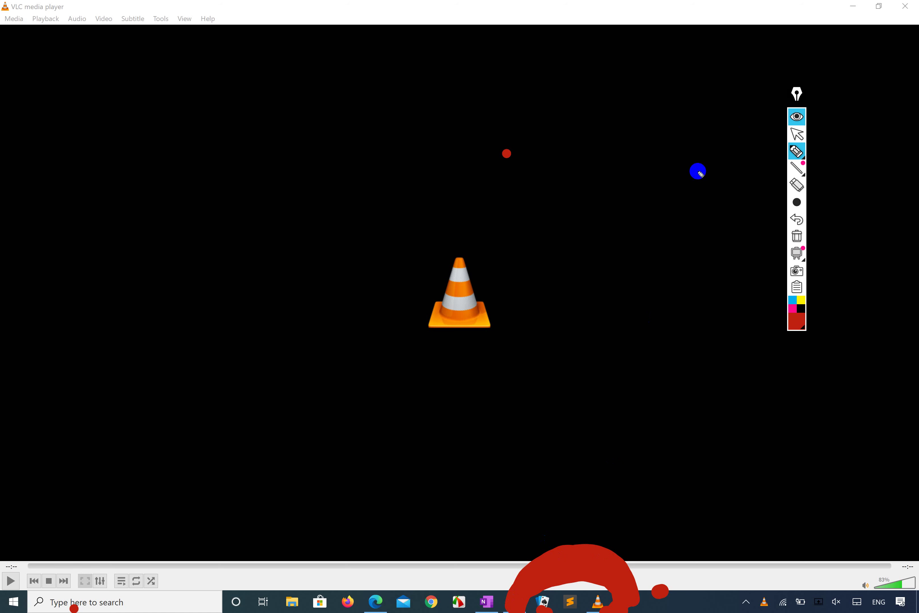
pyautogui.click(797, 135)
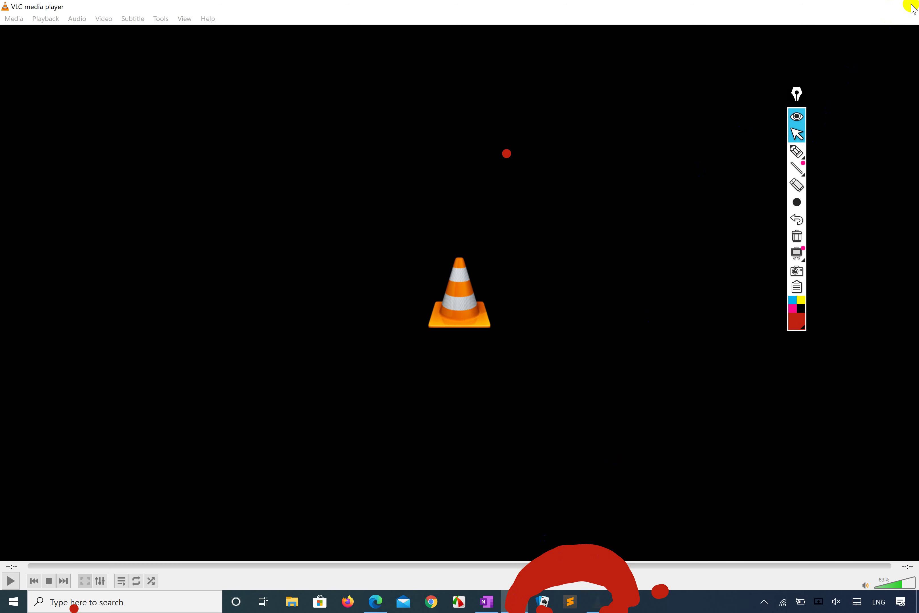
pyautogui.click(913, 7)
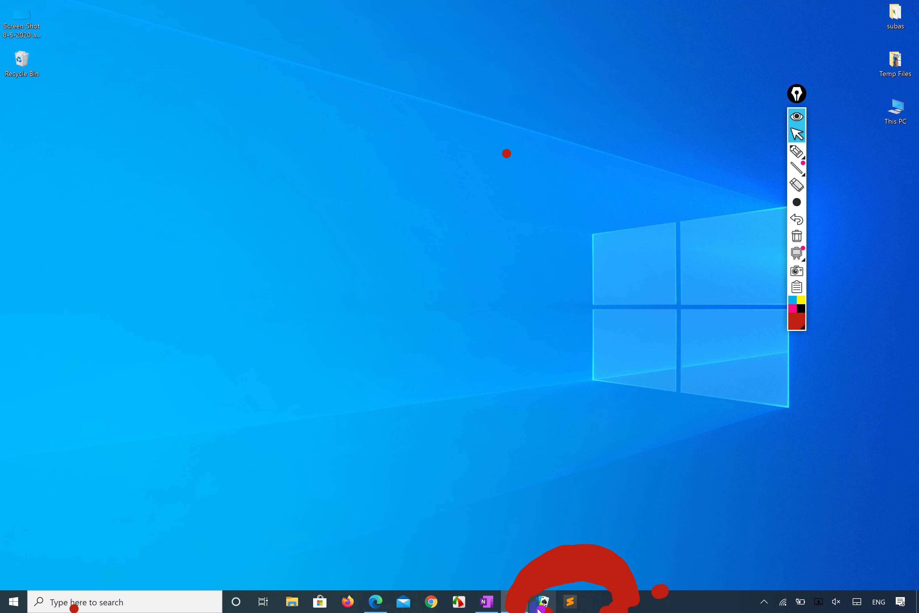
pyautogui.click(577, 605)
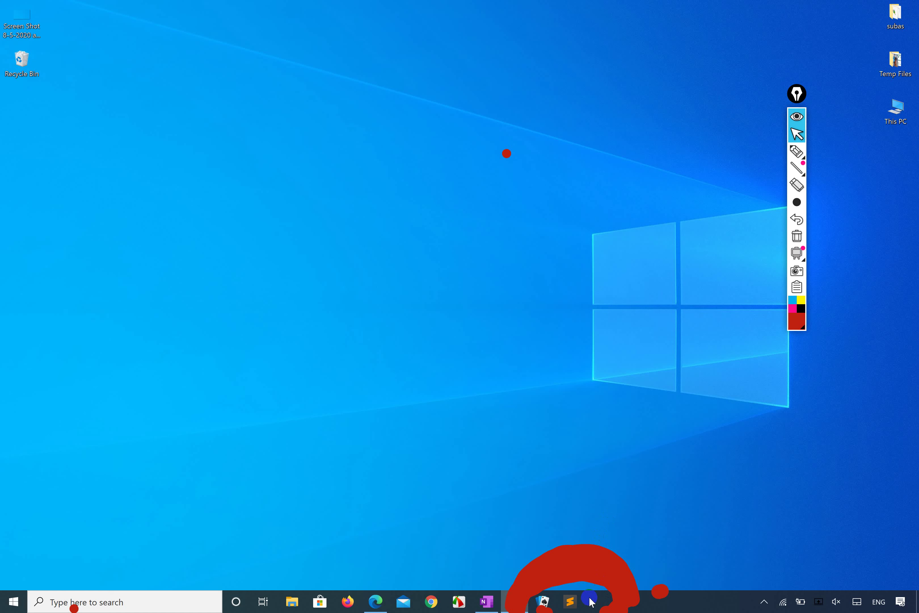
# - Clear the red circle, mark a thick red stroke along the taskbar beyond the pinned icons, and undo that stroke
pyautogui.click(803, 150)
pyautogui.click(815, 151)
pyautogui.moveTo(609, 526); pyautogui.dragTo(603, 553)
pyautogui.moveTo(579, 608); pyautogui.dragTo(676, 593)
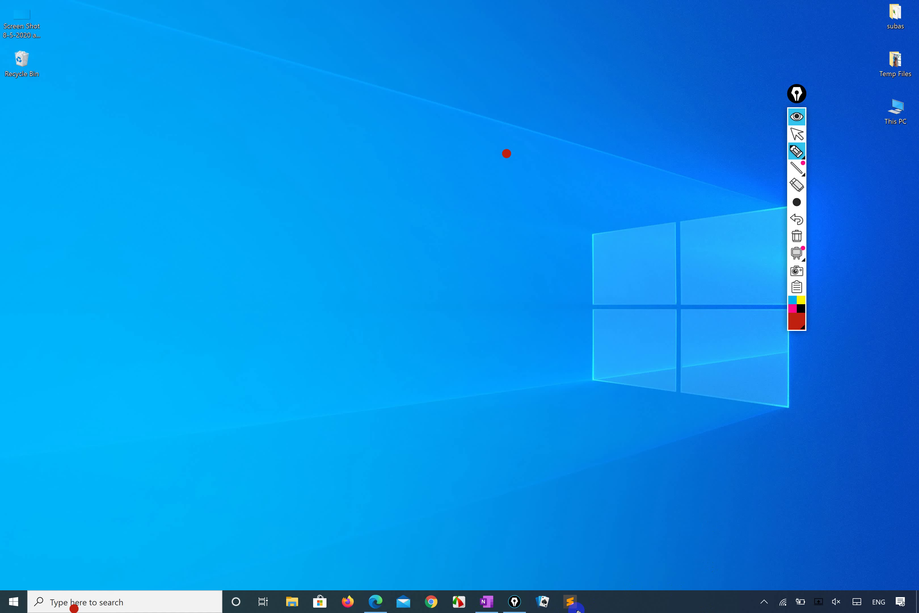
pyautogui.click(596, 599)
pyautogui.moveTo(610, 609)
pyautogui.mouseDown()
pyautogui.moveTo(746, 602)
pyautogui.moveTo(542, 602)
pyautogui.moveTo(791, 601)
pyautogui.moveTo(633, 603)
pyautogui.mouseUp()
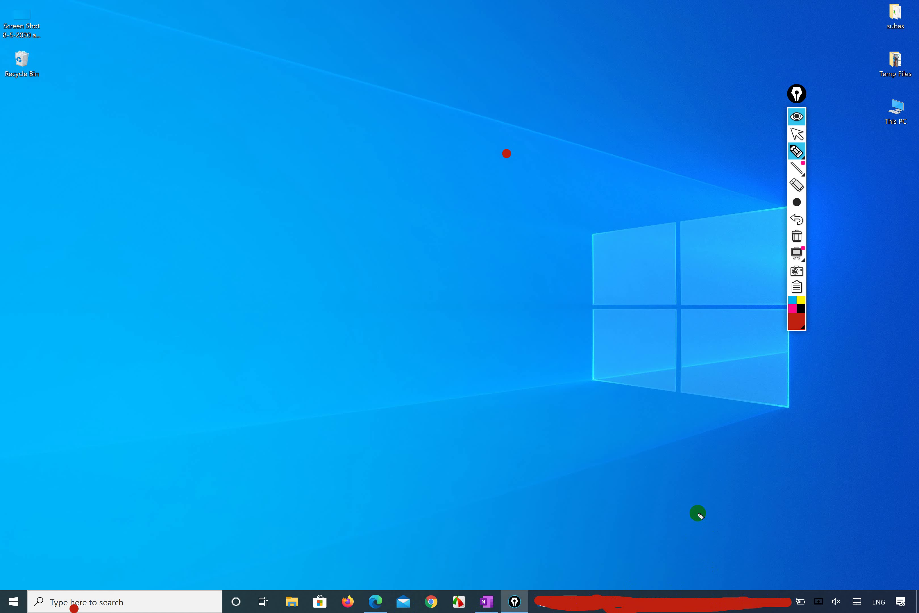
pyautogui.hotkey('ctrl', 'z')
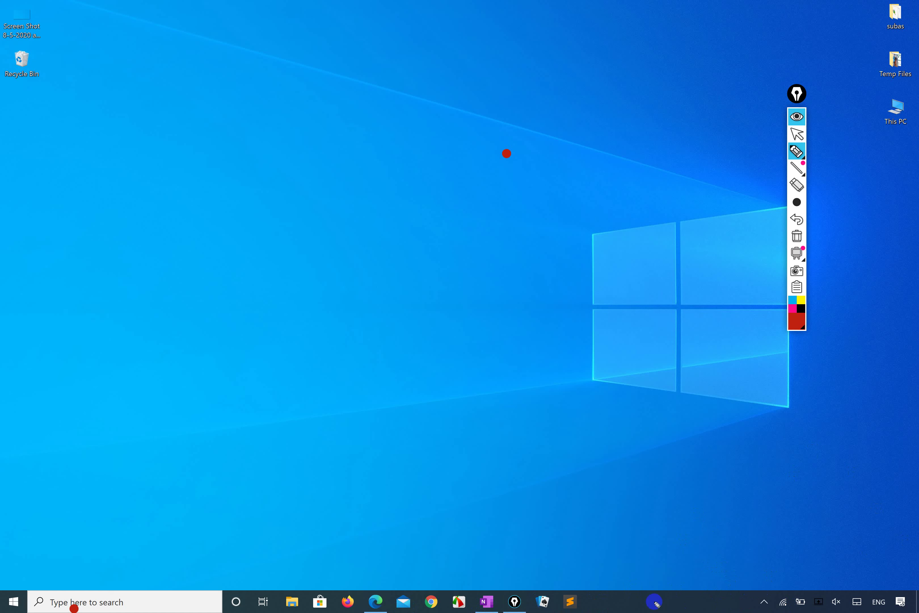
# - Draw a red stroke along the empty taskbar area and a tall loop over the hidden-icons arrow
pyautogui.moveTo(611, 604); pyautogui.dragTo(749, 602)
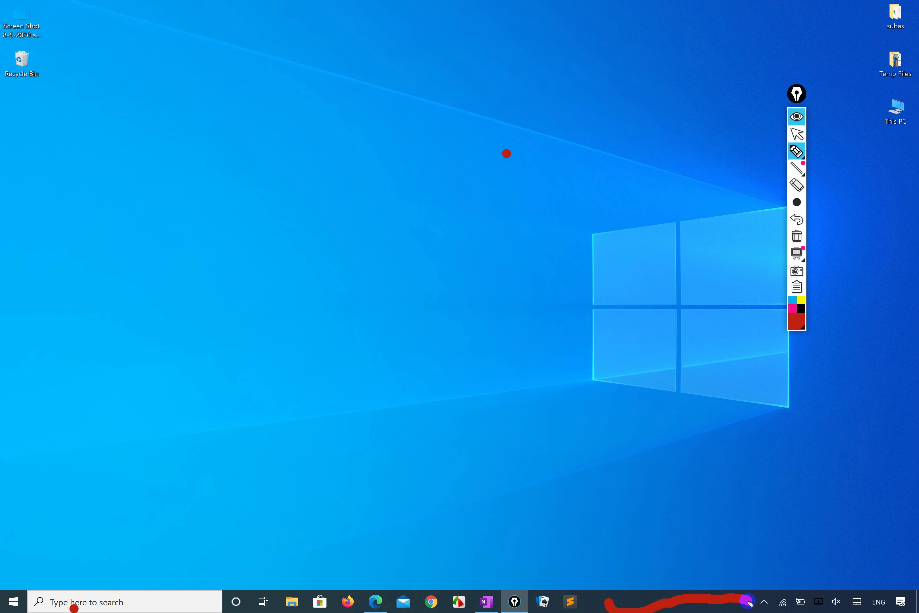
pyautogui.moveTo(749, 602)
pyautogui.mouseDown()
pyautogui.moveTo(750, 567)
pyautogui.moveTo(747, 588)
pyautogui.moveTo(779, 532)
pyautogui.moveTo(789, 595)
pyautogui.moveTo(775, 609)
pyautogui.moveTo(749, 581)
pyautogui.mouseUp()
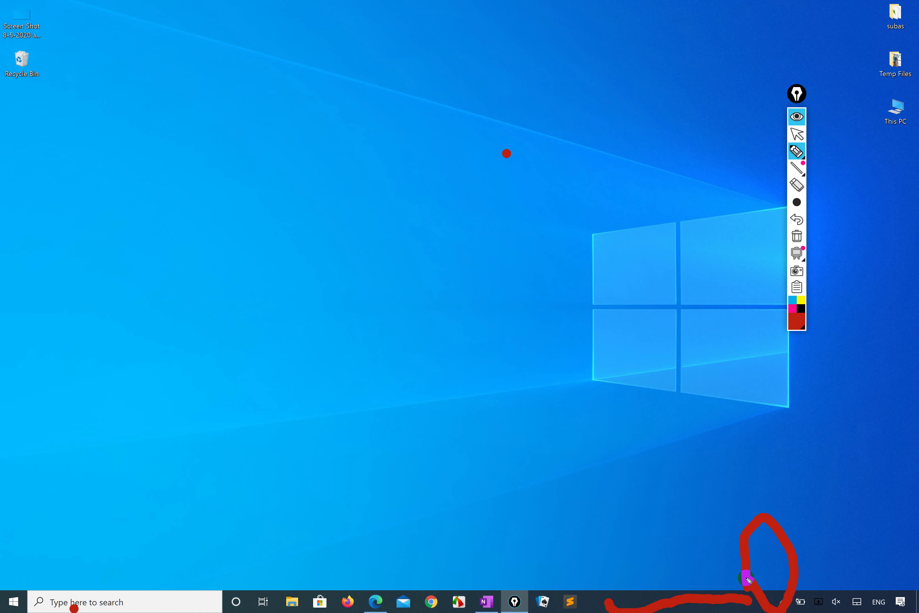
pyautogui.moveTo(581, 599)
pyautogui.mouseDown()
pyautogui.moveTo(742, 526)
pyautogui.moveTo(805, 593)
pyautogui.moveTo(580, 596)
pyautogui.mouseUp()
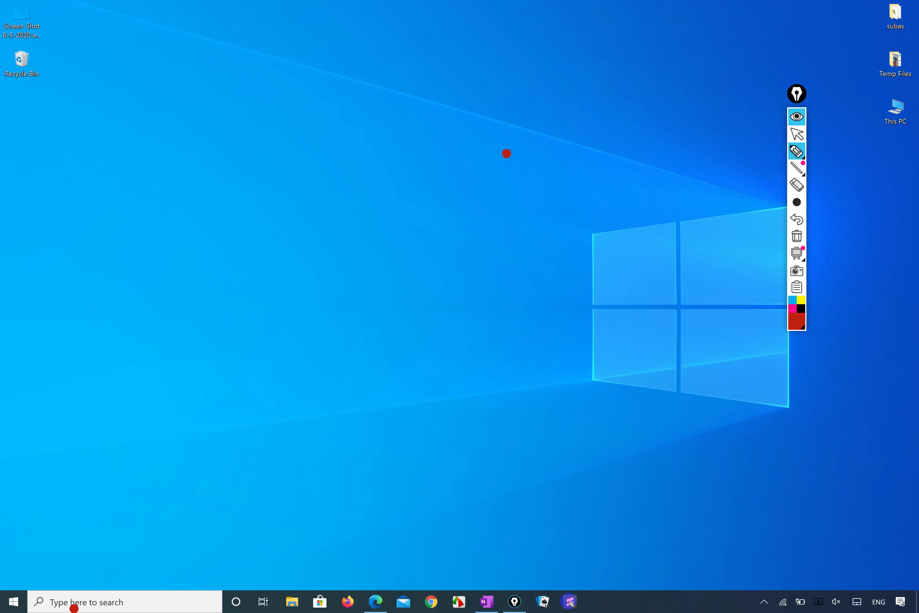
# - Switch to cursor mode, show the unpin option for the pinned Sublime Text 3 icon, and dismiss it without unpinning
pyautogui.click(797, 134)
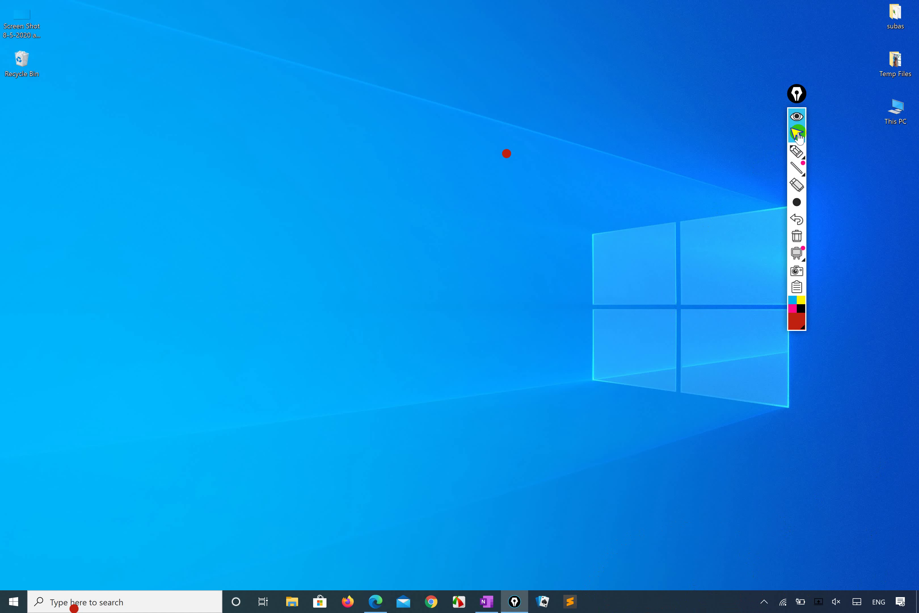
pyautogui.rightClick(570, 602)
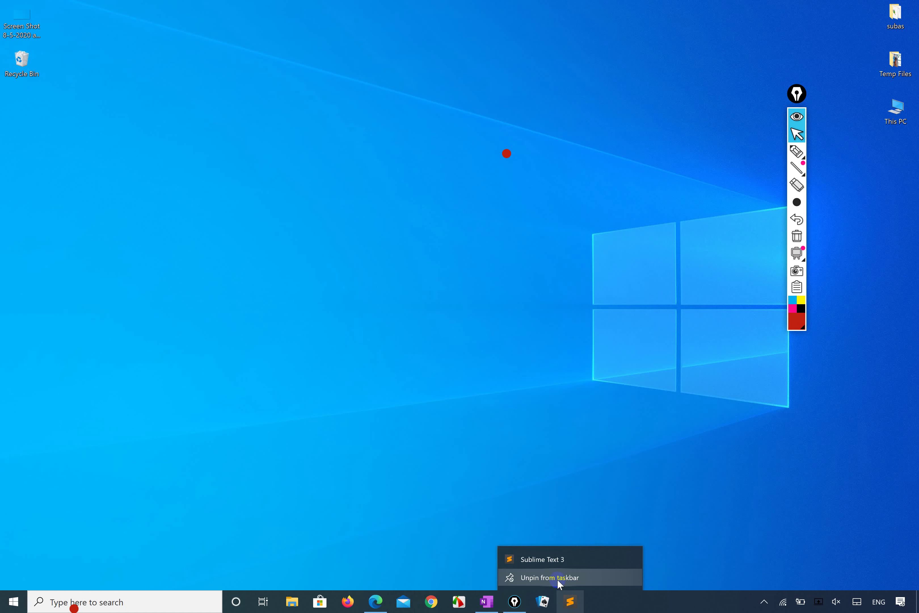
pyautogui.click(590, 492)
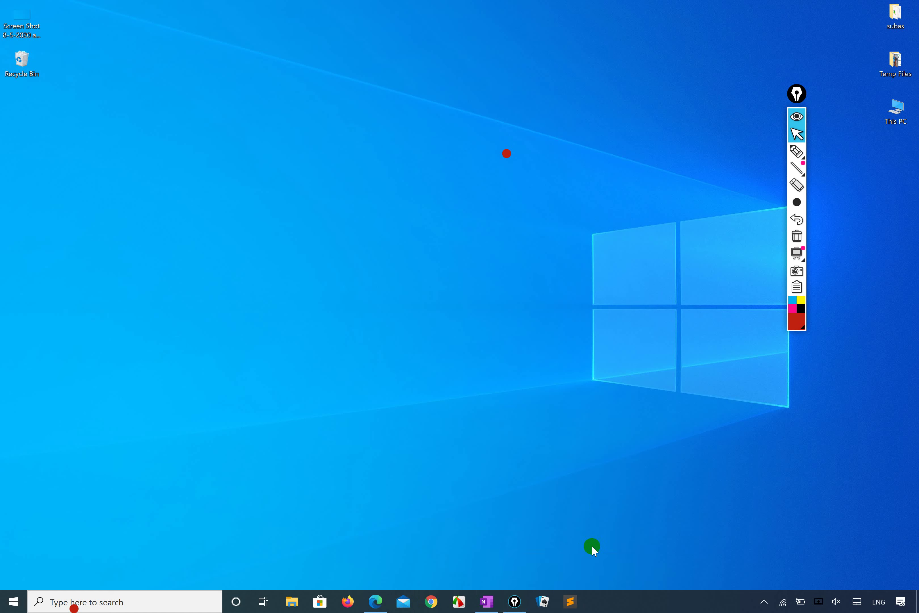
# - Sketch a computer mouse in red on the desktop, with a scroll wheel, two separated buttons and a dot on each
pyautogui.click(797, 152)
pyautogui.moveTo(471, 214)
pyautogui.mouseDown()
pyautogui.moveTo(441, 404)
pyautogui.moveTo(476, 422)
pyautogui.moveTo(570, 211)
pyautogui.moveTo(601, 378)
pyautogui.moveTo(484, 425)
pyautogui.mouseUp()
pyautogui.moveTo(525, 257)
pyautogui.mouseDown()
pyautogui.moveTo(520, 301)
pyautogui.moveTo(525, 262)
pyautogui.moveTo(511, 301)
pyautogui.moveTo(525, 262)
pyautogui.moveTo(511, 267)
pyautogui.moveTo(519, 274)
pyautogui.mouseUp()
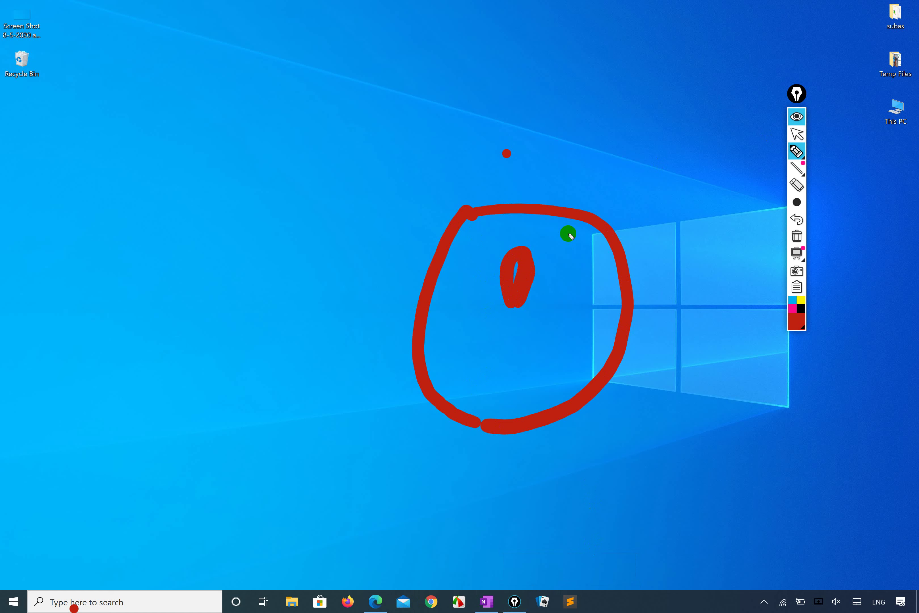
pyautogui.moveTo(572, 226)
pyautogui.mouseDown()
pyautogui.moveTo(550, 215)
pyautogui.moveTo(543, 257)
pyautogui.moveTo(524, 236)
pyautogui.moveTo(509, 293)
pyautogui.moveTo(597, 320)
pyautogui.moveTo(513, 303)
pyautogui.moveTo(440, 315)
pyautogui.mouseUp()
pyautogui.moveTo(473, 254); pyautogui.dragTo(462, 267)
pyautogui.moveTo(579, 261)
pyautogui.mouseDown()
pyautogui.moveTo(573, 266)
pyautogui.moveTo(589, 269)
pyautogui.mouseUp()
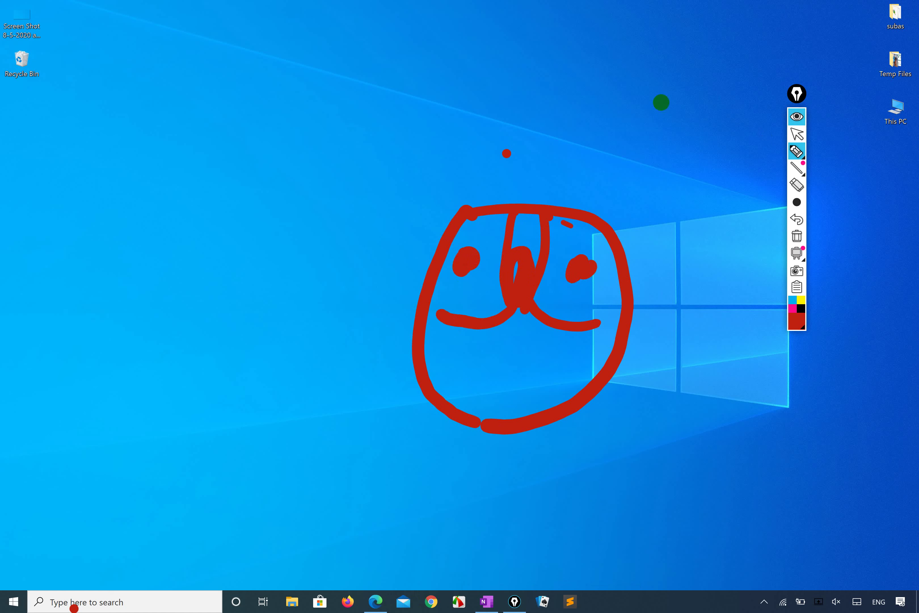
# - Change the pen colour to green, cross out the sketched mouse's left button and put a check mark on its right button
pyautogui.click(796, 322)
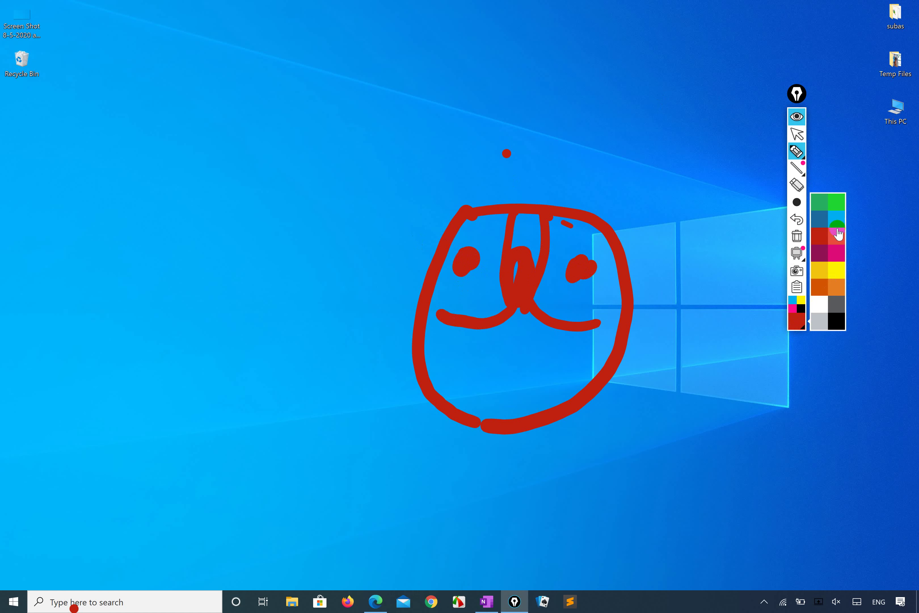
pyautogui.click(835, 198)
pyautogui.moveTo(446, 178); pyautogui.dragTo(468, 358)
pyautogui.moveTo(366, 236); pyautogui.dragTo(499, 267)
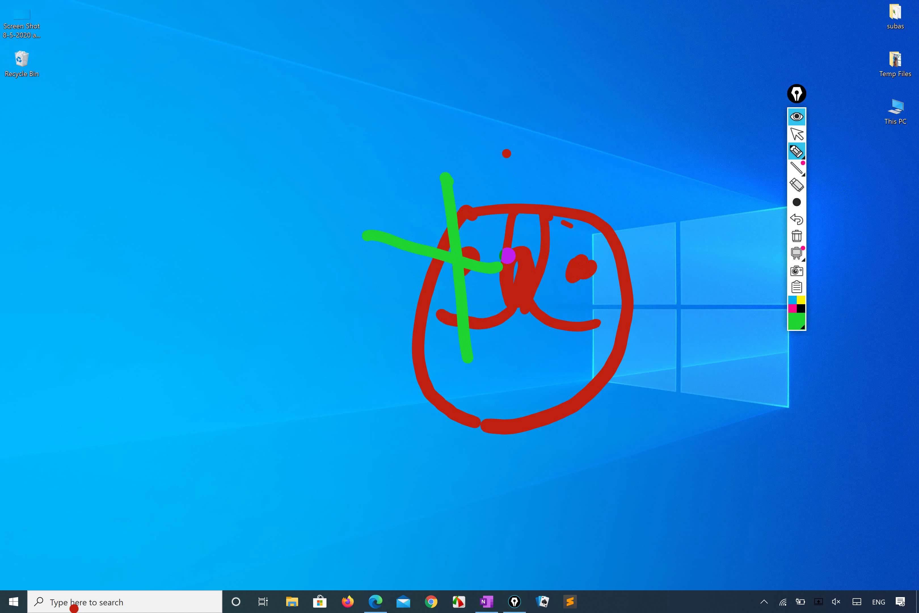
pyautogui.moveTo(603, 269)
pyautogui.mouseDown()
pyautogui.moveTo(628, 293)
pyautogui.moveTo(697, 230)
pyautogui.mouseUp()
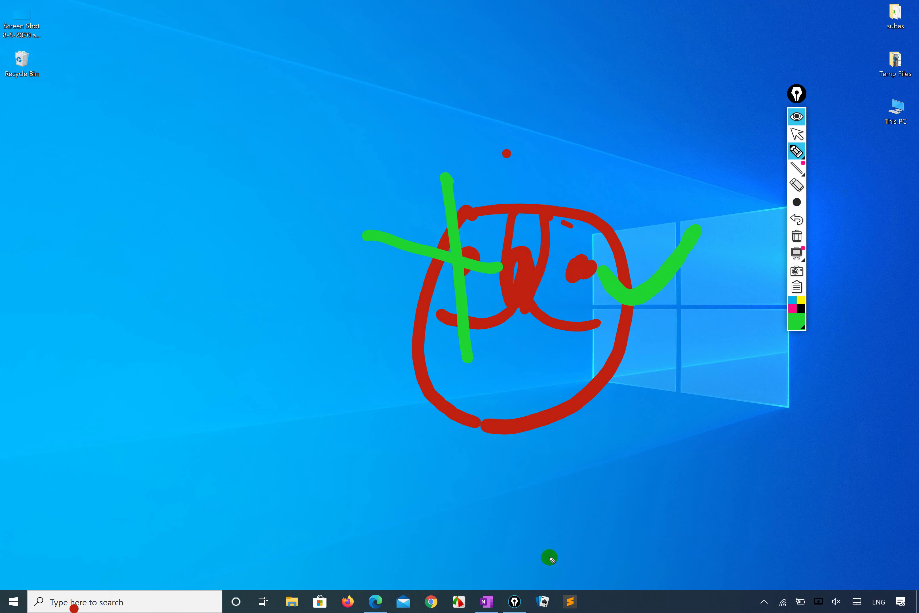
# - Draw a green touchpad rectangle beside the mouse sketch, try out lines for two lower buttons, and undo those lines
pyautogui.moveTo(113, 383)
pyautogui.mouseDown()
pyautogui.moveTo(104, 274)
pyautogui.moveTo(181, 235)
pyautogui.moveTo(338, 335)
pyautogui.moveTo(130, 383)
pyautogui.mouseUp()
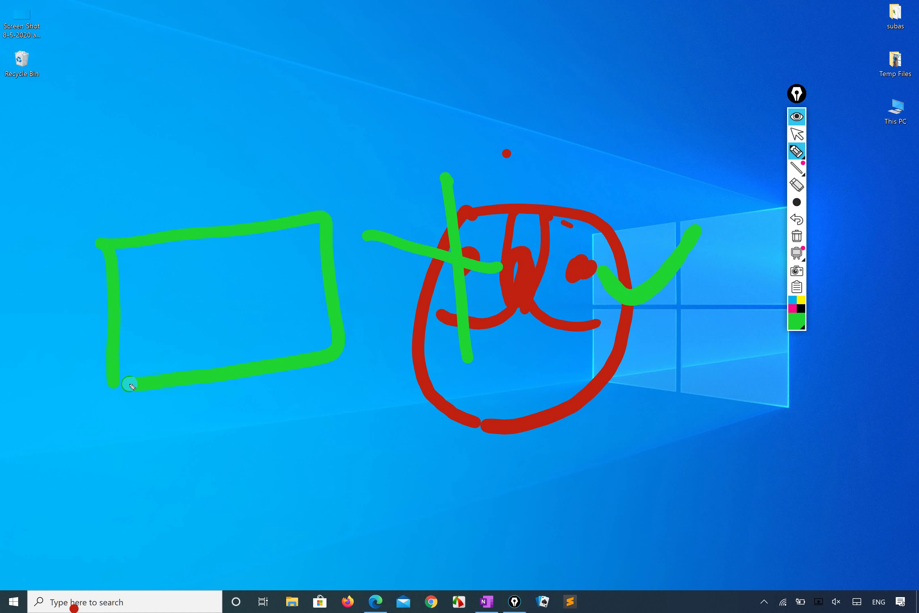
pyautogui.moveTo(206, 231); pyautogui.dragTo(208, 350)
pyautogui.hotkey('ctrl', 'z')
pyautogui.moveTo(118, 334)
pyautogui.mouseDown()
pyautogui.moveTo(281, 299)
pyautogui.moveTo(318, 304)
pyautogui.mouseUp()
pyautogui.moveTo(216, 329); pyautogui.dragTo(221, 367)
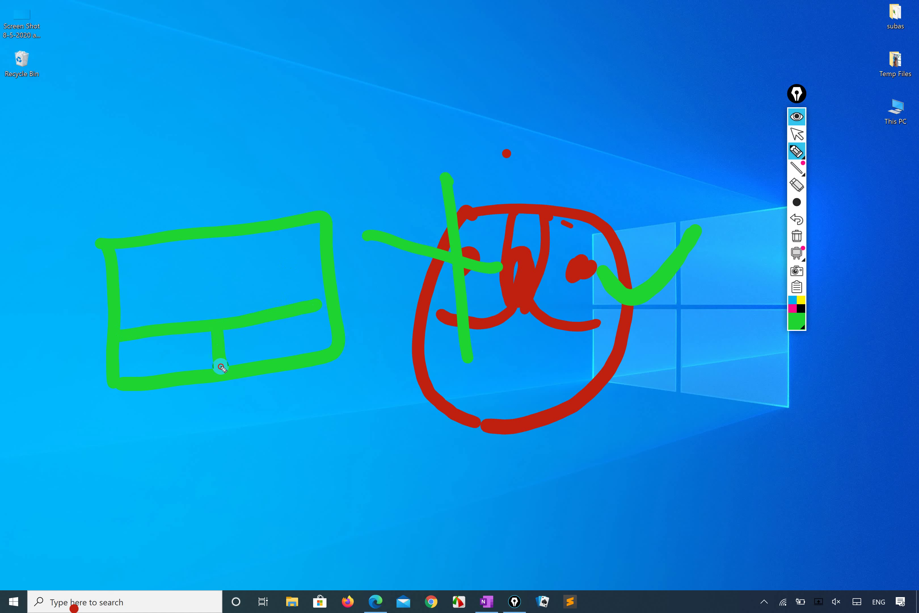
pyautogui.moveTo(301, 307); pyautogui.dragTo(326, 299)
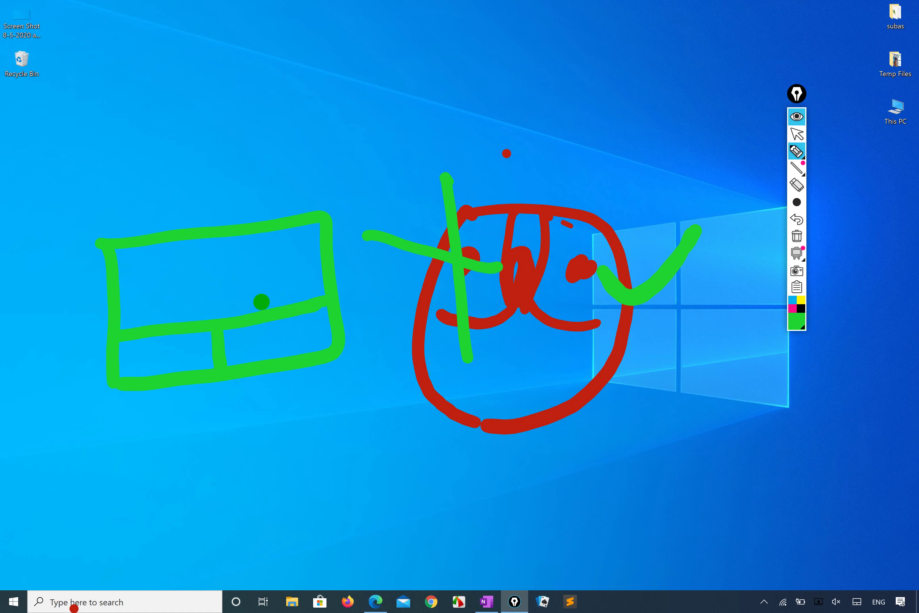
pyautogui.moveTo(252, 331)
pyautogui.mouseDown()
pyautogui.moveTo(242, 322)
pyautogui.moveTo(303, 303)
pyautogui.moveTo(302, 235)
pyautogui.mouseUp()
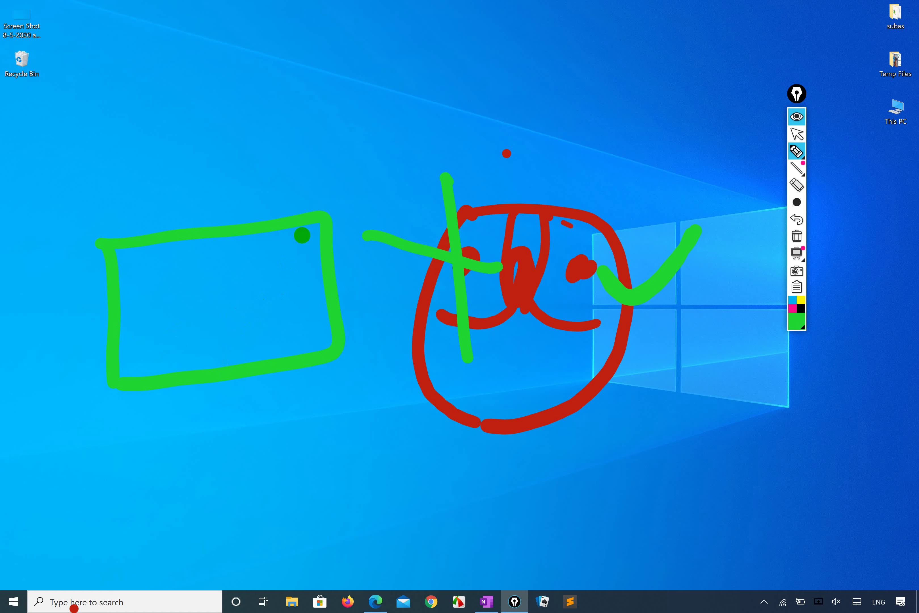
# - Put green dots in the touchpad's two lower corners, and in magenta check the right one and cross out the left one
pyautogui.click(152, 353)
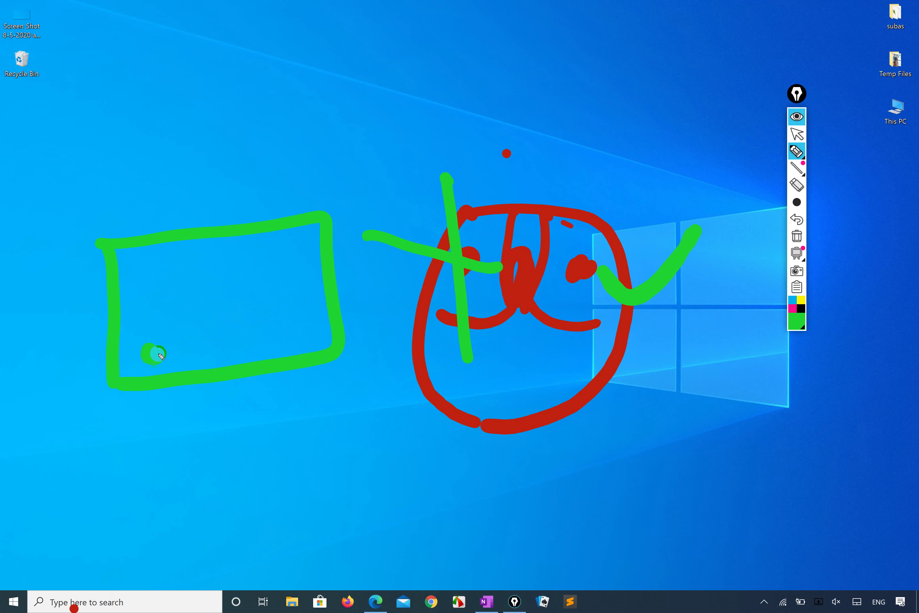
pyautogui.moveTo(261, 346); pyautogui.dragTo(277, 330)
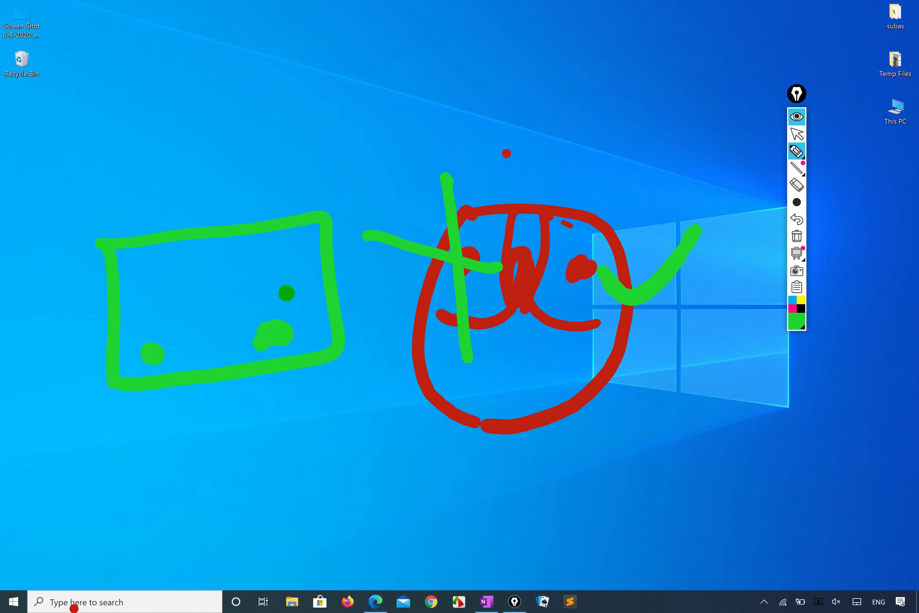
pyautogui.click(796, 321)
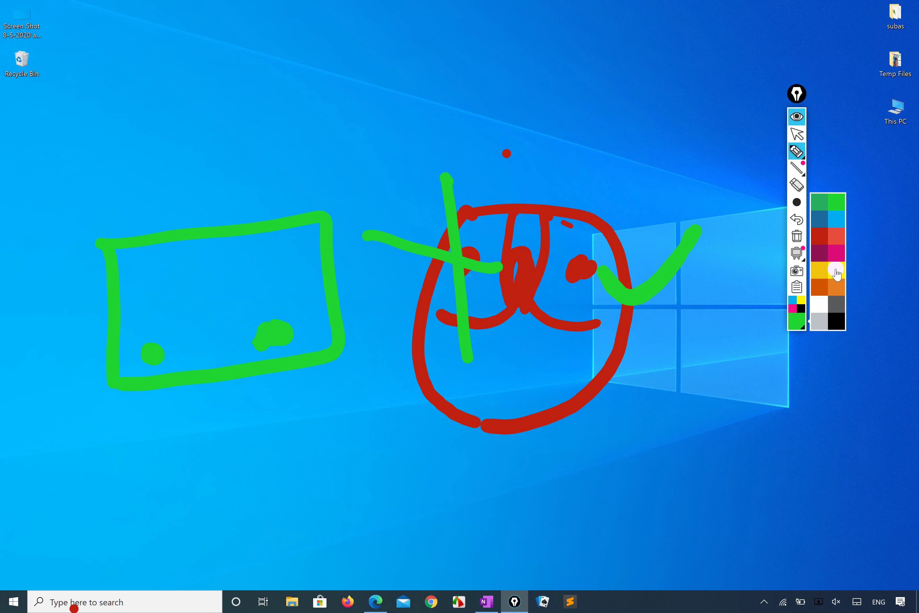
pyautogui.click(836, 252)
pyautogui.moveTo(273, 340)
pyautogui.mouseDown()
pyautogui.moveTo(328, 350)
pyautogui.moveTo(379, 295)
pyautogui.mouseUp()
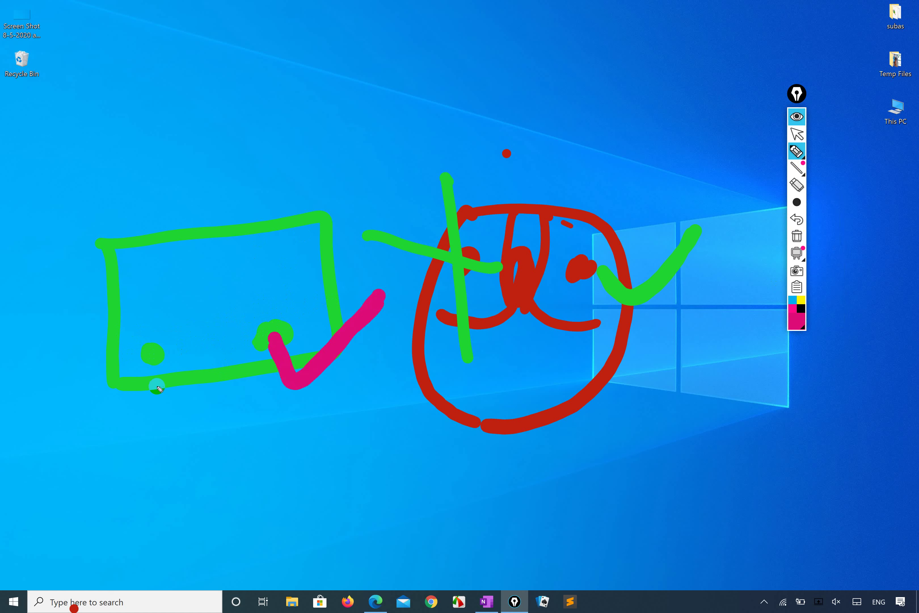
pyautogui.moveTo(170, 371); pyautogui.dragTo(150, 431)
pyautogui.moveTo(134, 385); pyautogui.dragTo(182, 425)
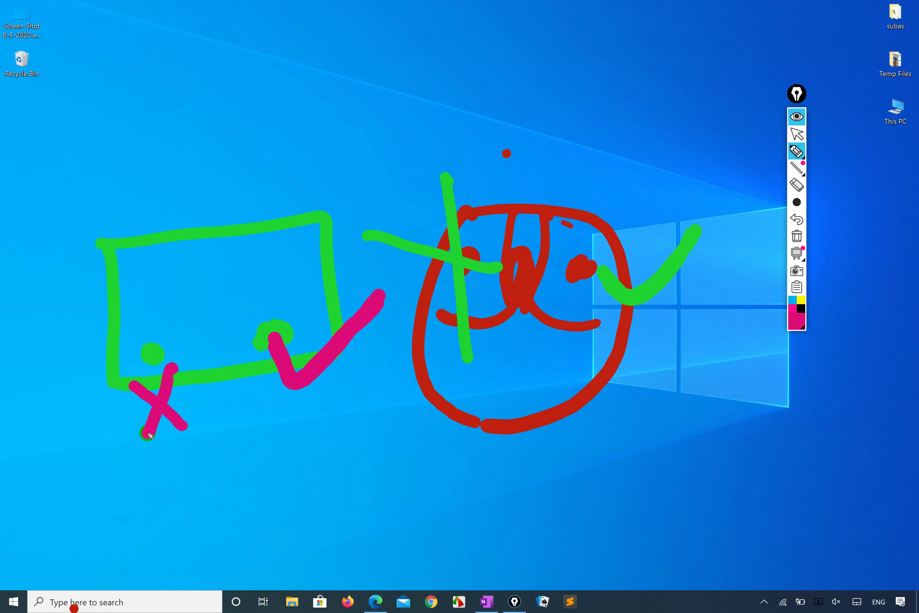
# - Add magenta check marks over the right buttons of the touchpad and mouse sketches
pyautogui.click(185, 357)
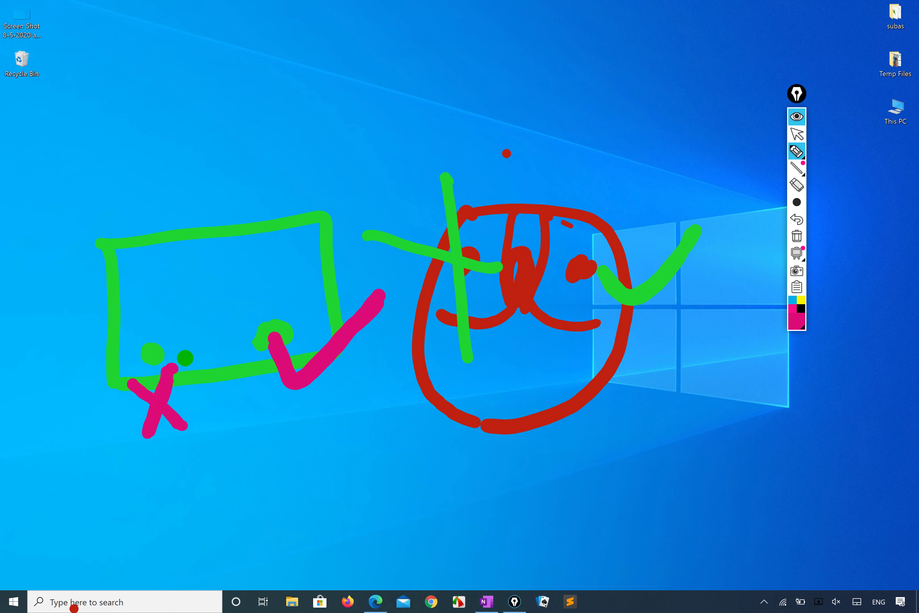
pyautogui.moveTo(244, 307)
pyautogui.mouseDown()
pyautogui.moveTo(281, 389)
pyautogui.moveTo(352, 337)
pyautogui.mouseUp()
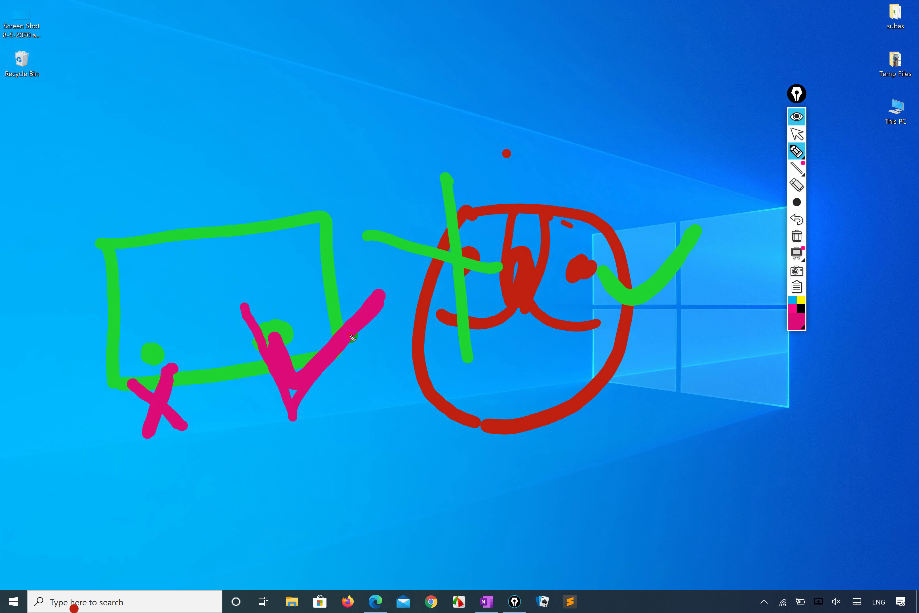
pyautogui.moveTo(593, 285)
pyautogui.mouseDown()
pyautogui.moveTo(623, 336)
pyautogui.moveTo(723, 227)
pyautogui.mouseUp()
# - Leave drawing mode and unpin Sublime Text 3 from the taskbar
pyautogui.click(569, 601)
pyautogui.click(797, 134)
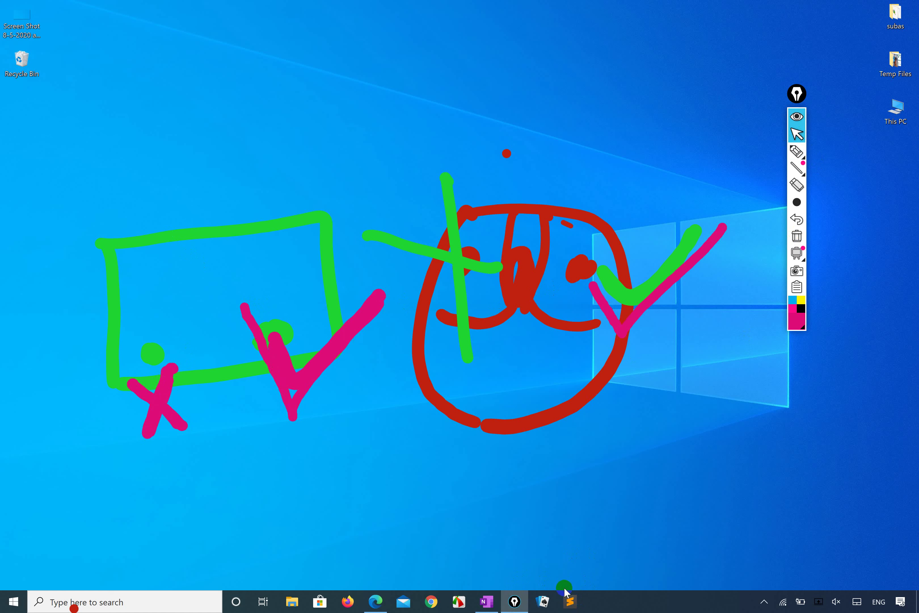
pyautogui.rightClick(566, 601)
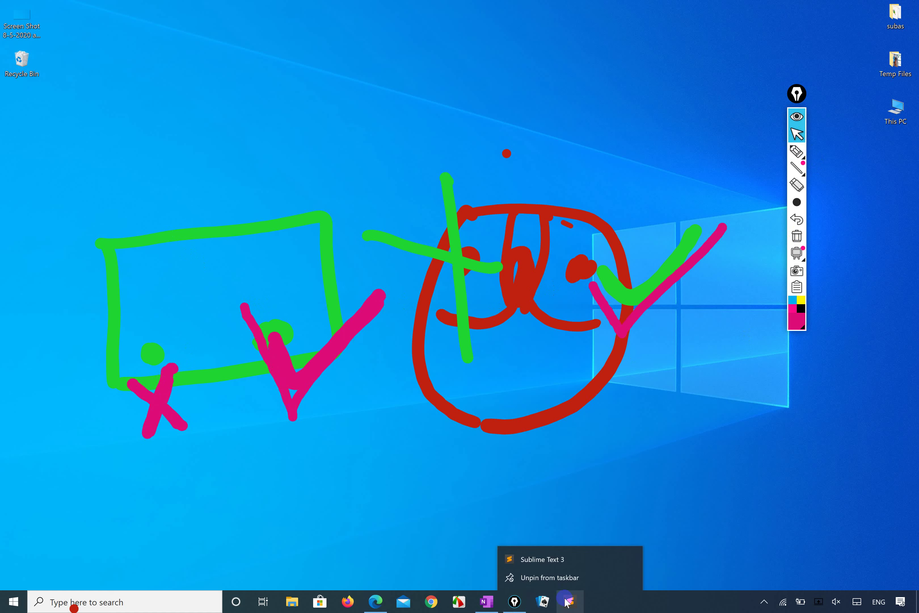
pyautogui.click(558, 578)
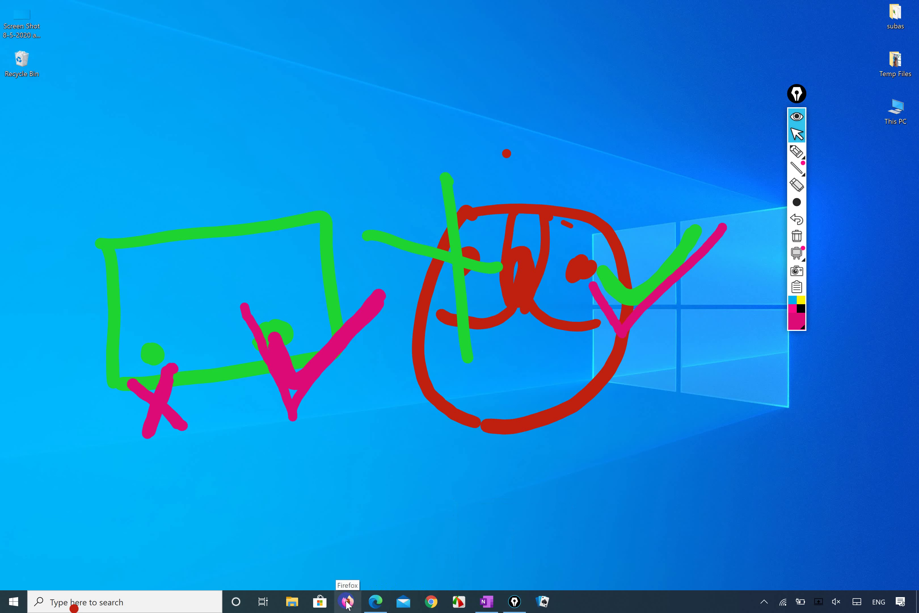
# - Search for "fire" and view the unpin option for Firefox in the search results and on its taskbar icon, leaving it pinned
pyautogui.click(178, 606)
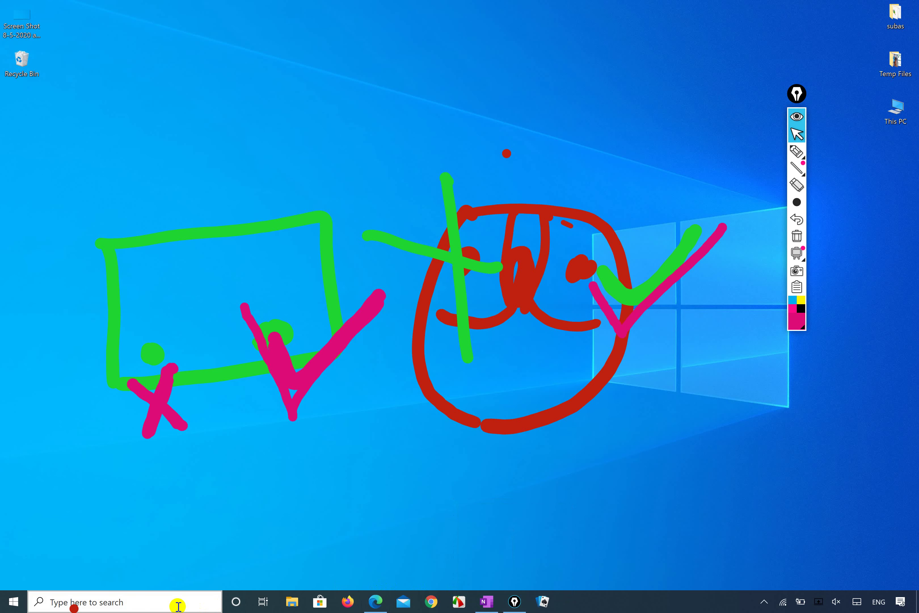
pyautogui.write('fui')
pyautogui.press('BackSpace')
pyautogui.press('BackSpace')
pyautogui.write('ire')
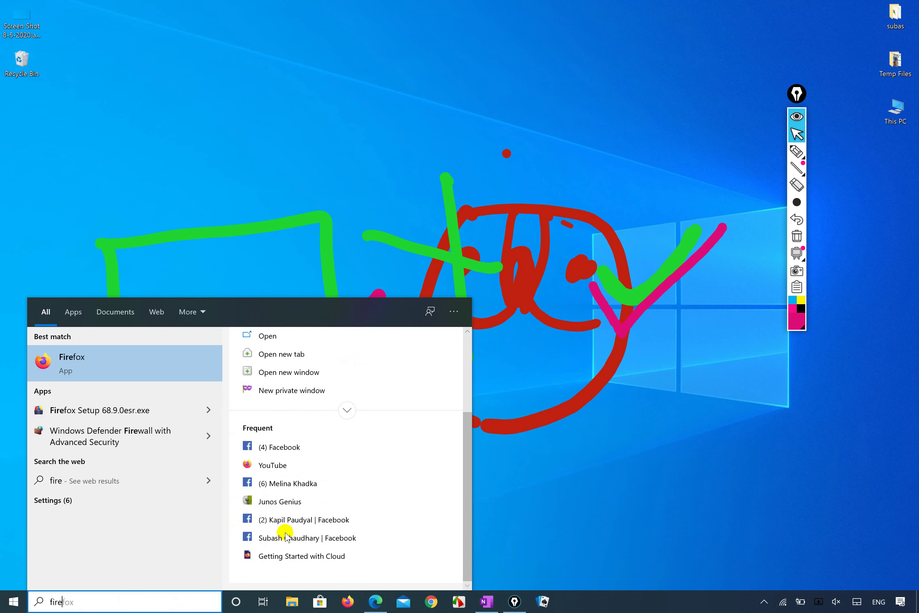
pyautogui.click(98, 359)
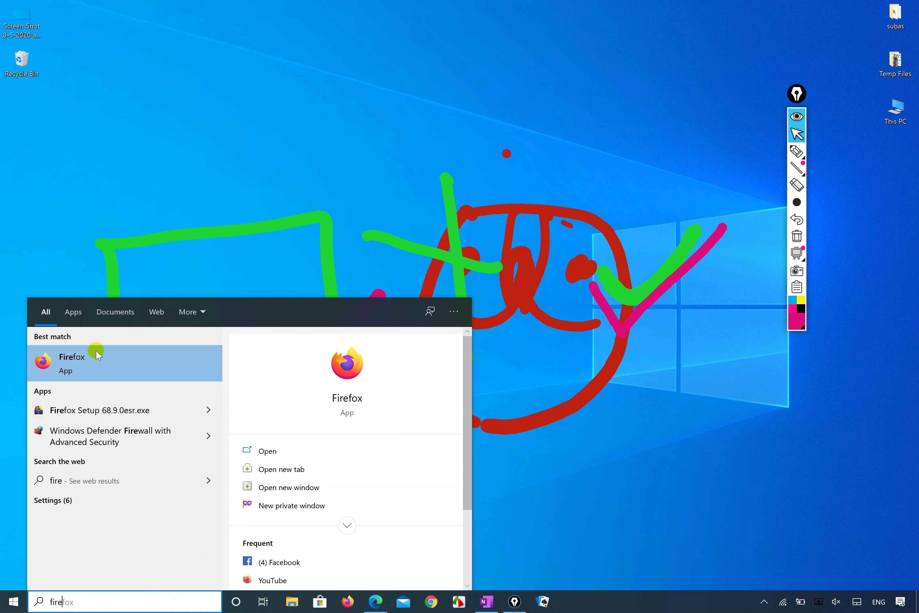
pyautogui.rightClick(97, 360)
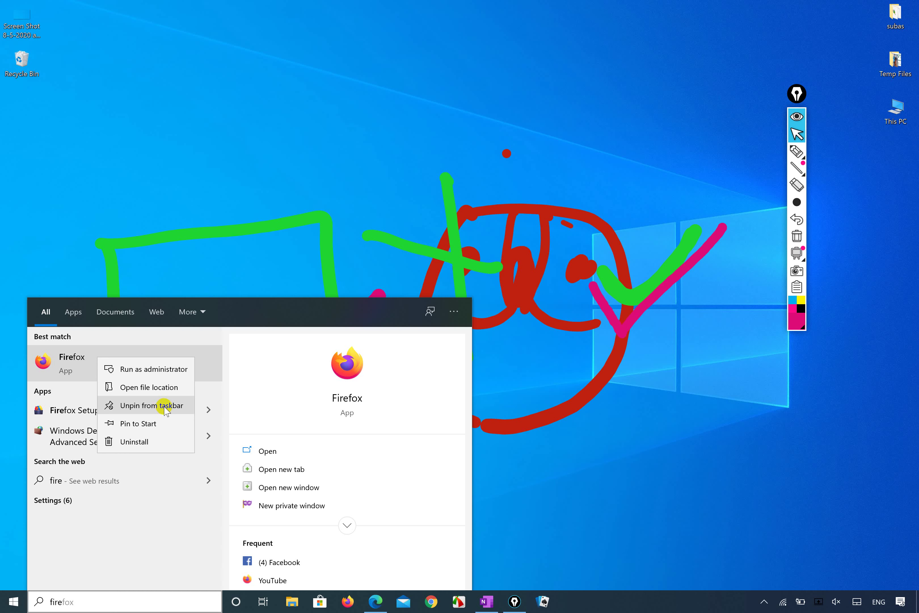
pyautogui.press('Down')
pyautogui.click(677, 495)
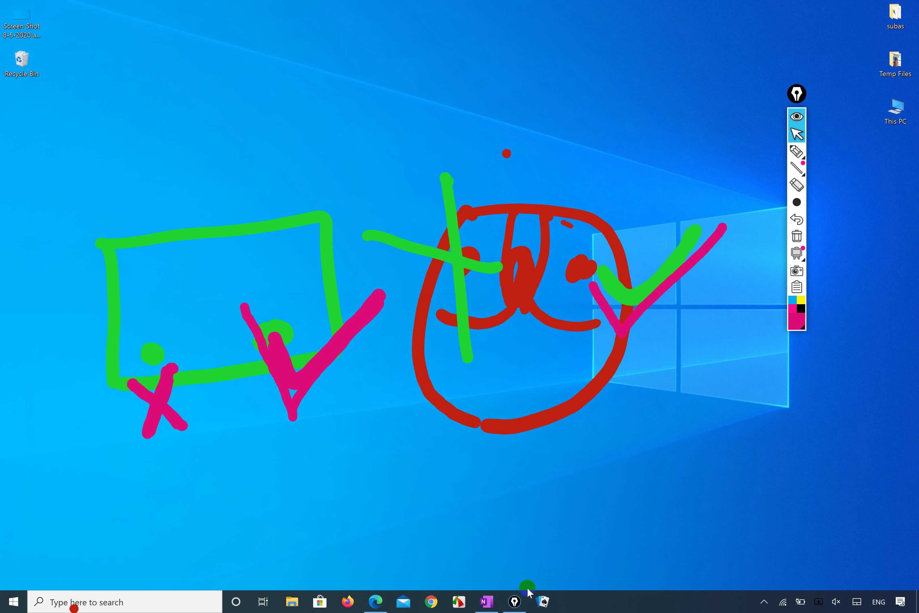
pyautogui.click(347, 605)
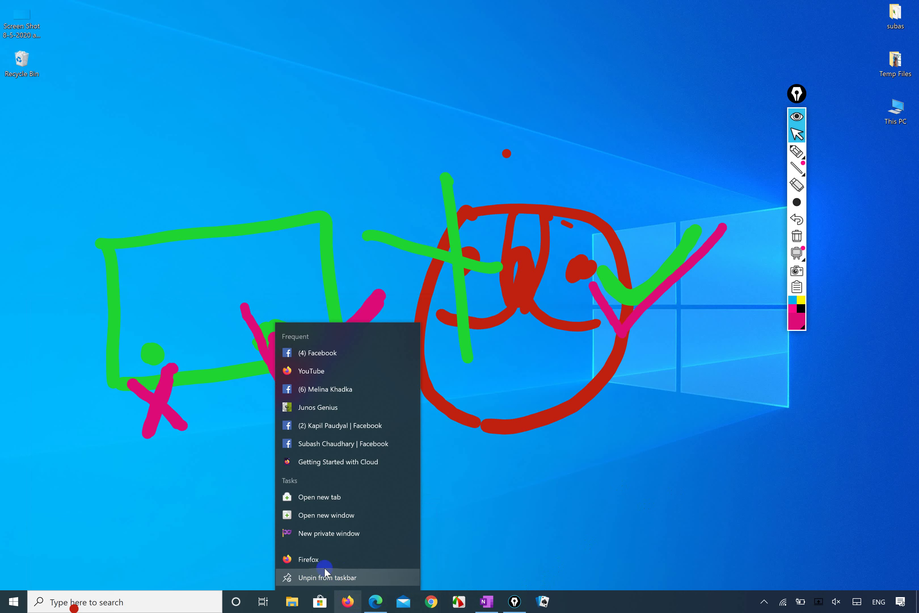
pyautogui.click(528, 466)
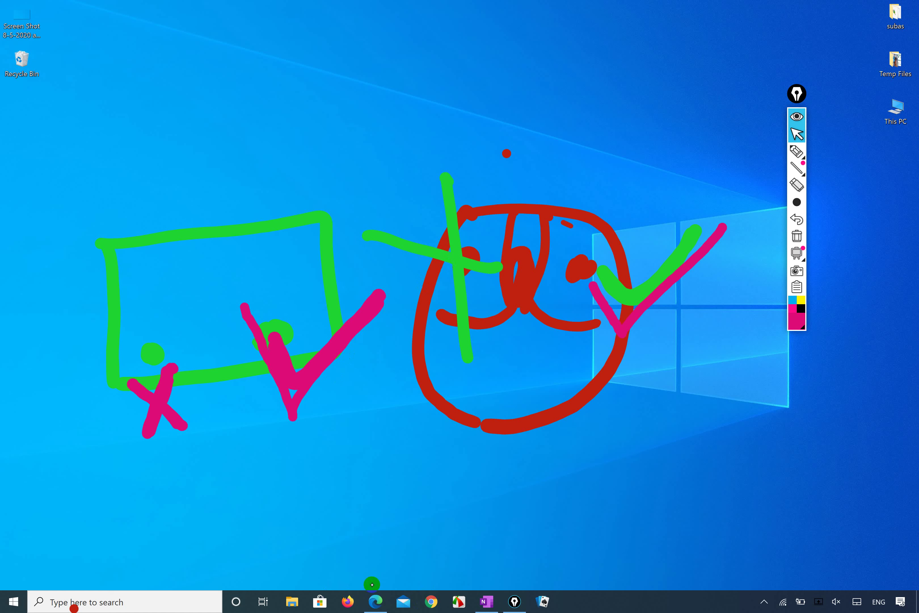
# - Draw a magenta arc around the Firefox taskbar icon and retrace the check marks on the touchpad and mouse sketches
pyautogui.click(797, 151)
pyautogui.moveTo(355, 549); pyautogui.dragTo(330, 611)
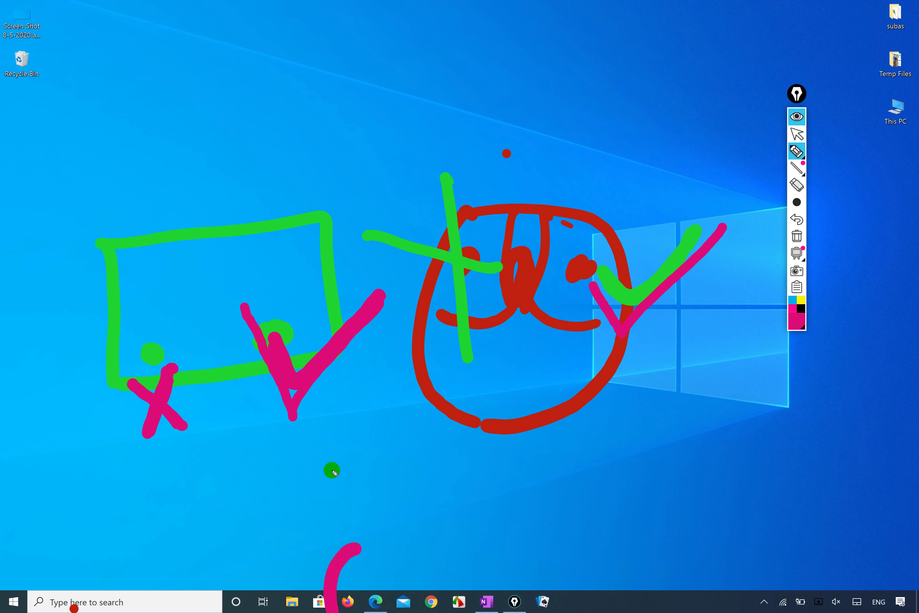
pyautogui.moveTo(262, 321); pyautogui.dragTo(343, 335)
pyautogui.moveTo(597, 283); pyautogui.dragTo(712, 221)
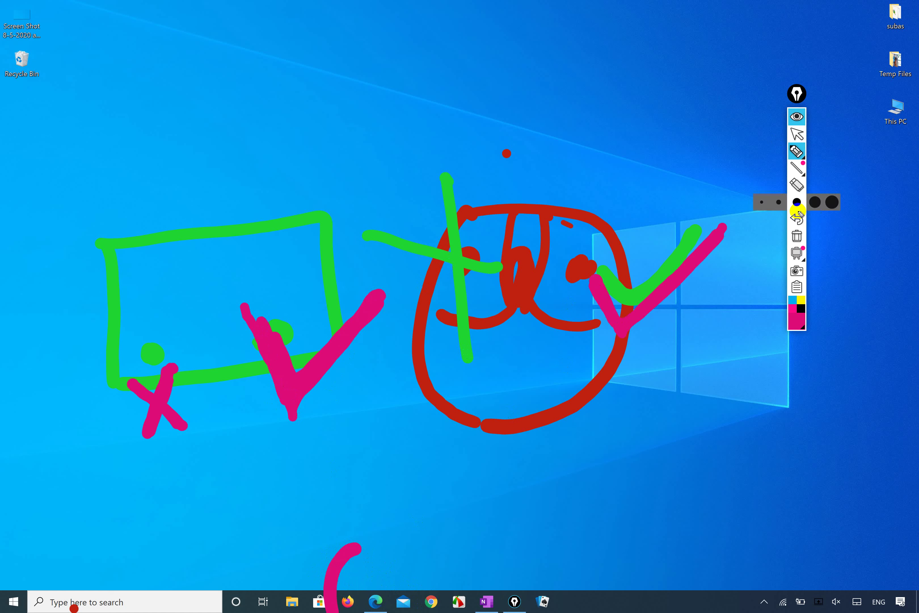
pyautogui.click(797, 135)
# - Search for "soli" and unpin Microsoft Solitaire Collection from the taskbar through its search result
pyautogui.moveTo(536, 607); pyautogui.dragTo(535, 579)
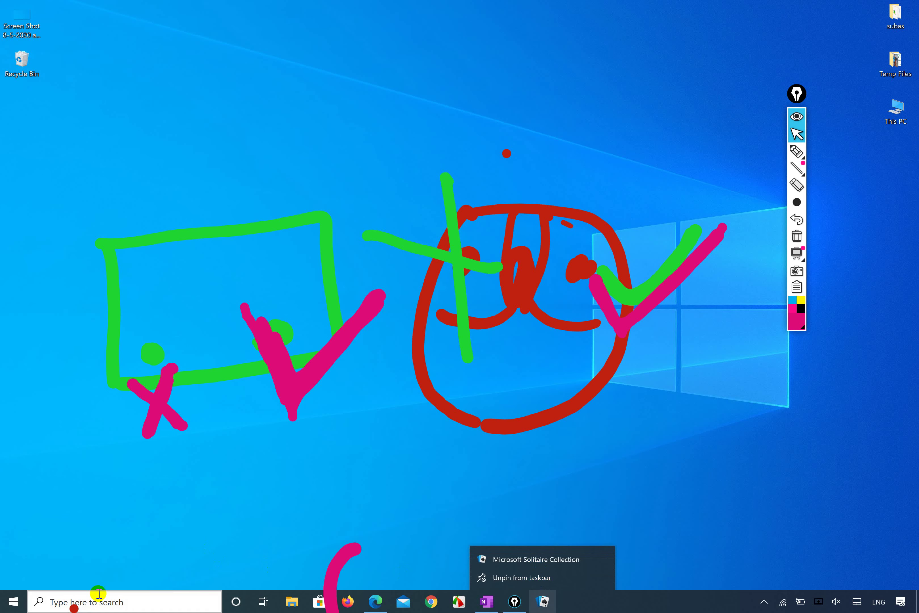
pyautogui.click(81, 601)
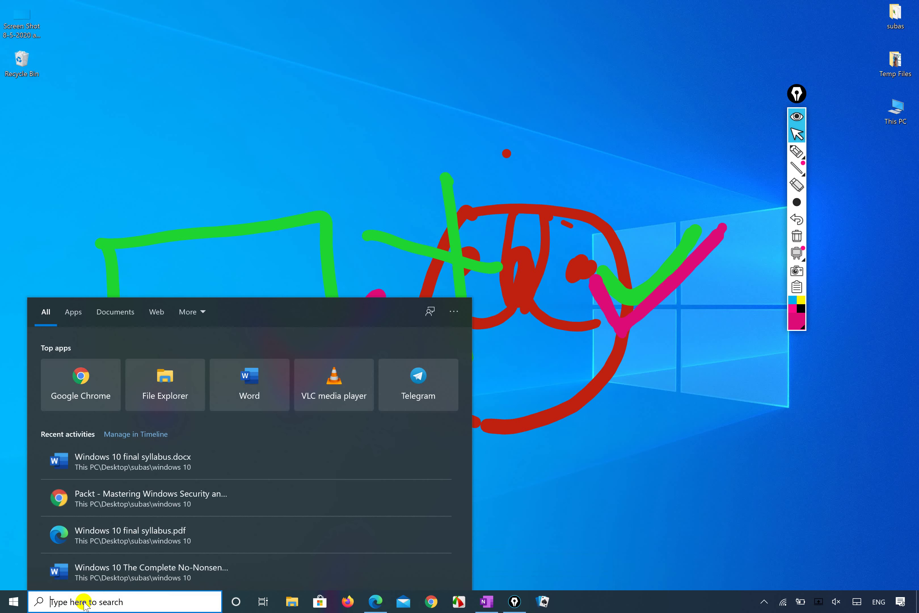
pyautogui.write('soli')
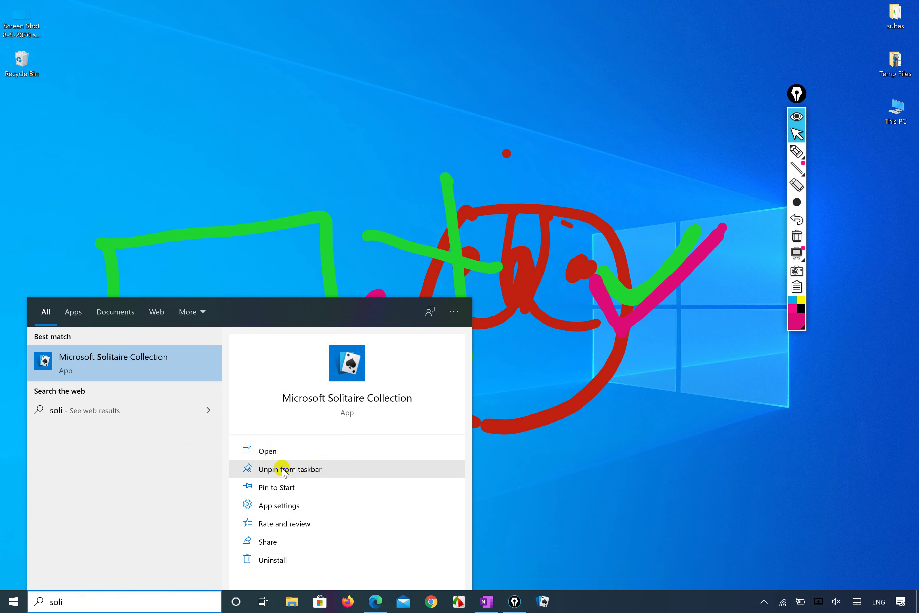
pyautogui.rightClick(170, 363)
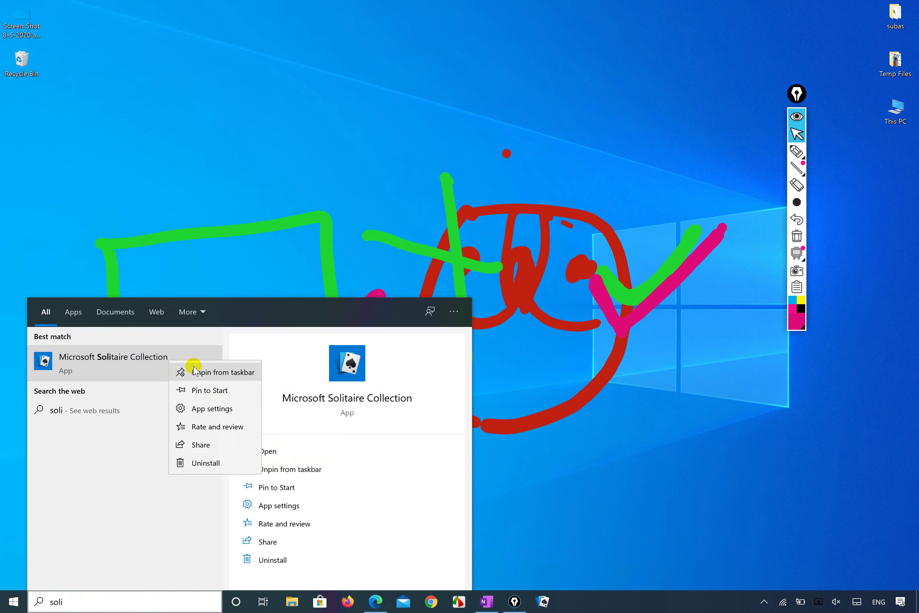
pyautogui.click(200, 373)
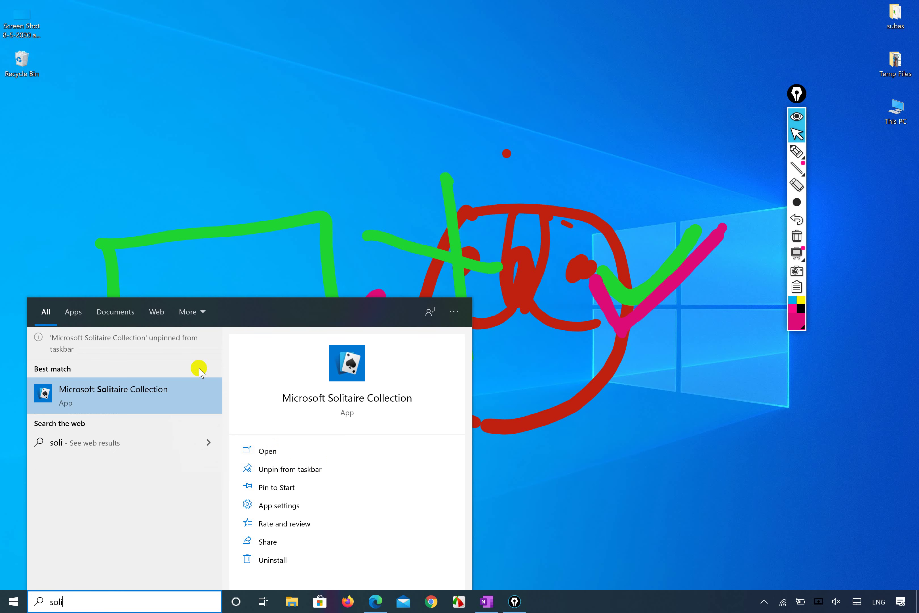
pyautogui.click(322, 160)
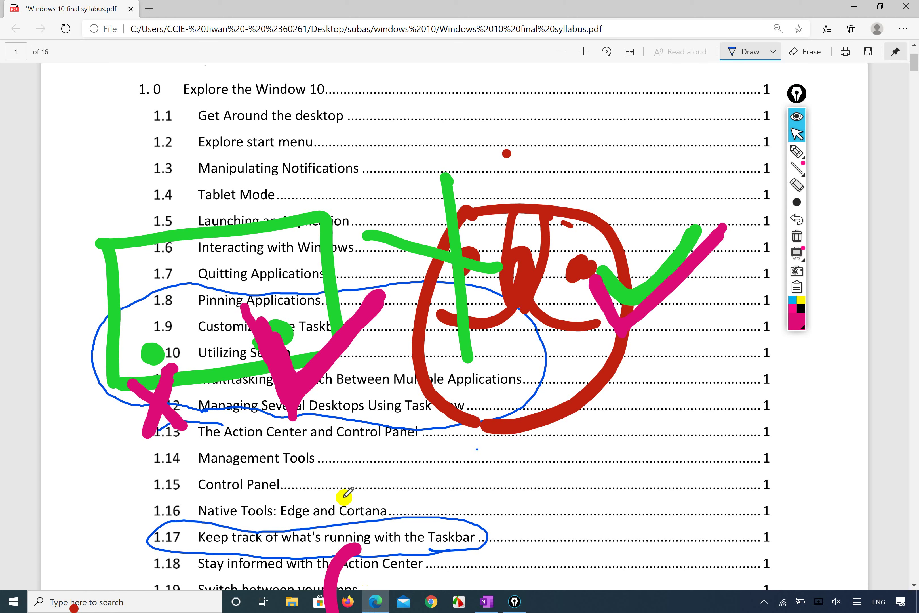
# - Over the syllabus PDF in Edge, erase the mouse and touchpad sketches and most of the blue ink around entries 1.8–1.13 and 1.17
pyautogui.moveTo(428, 211); pyautogui.dragTo(440, 216)
pyautogui.hotkey('ctrl', 'z')
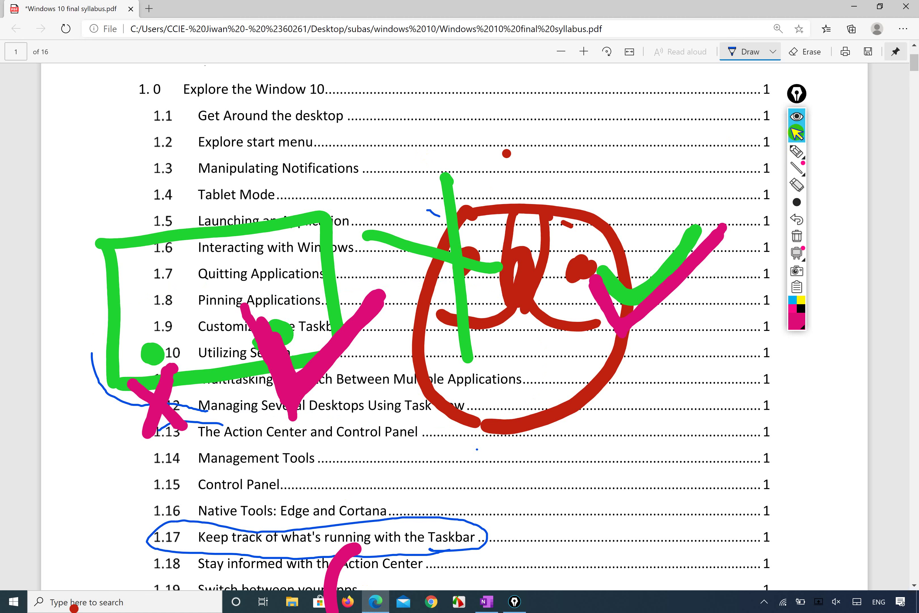
pyautogui.click(797, 151)
pyautogui.moveTo(637, 227)
pyautogui.mouseDown()
pyautogui.moveTo(488, 329)
pyautogui.moveTo(610, 196)
pyautogui.moveTo(575, 194)
pyautogui.mouseUp()
pyautogui.moveTo(608, 250); pyautogui.dragTo(688, 258)
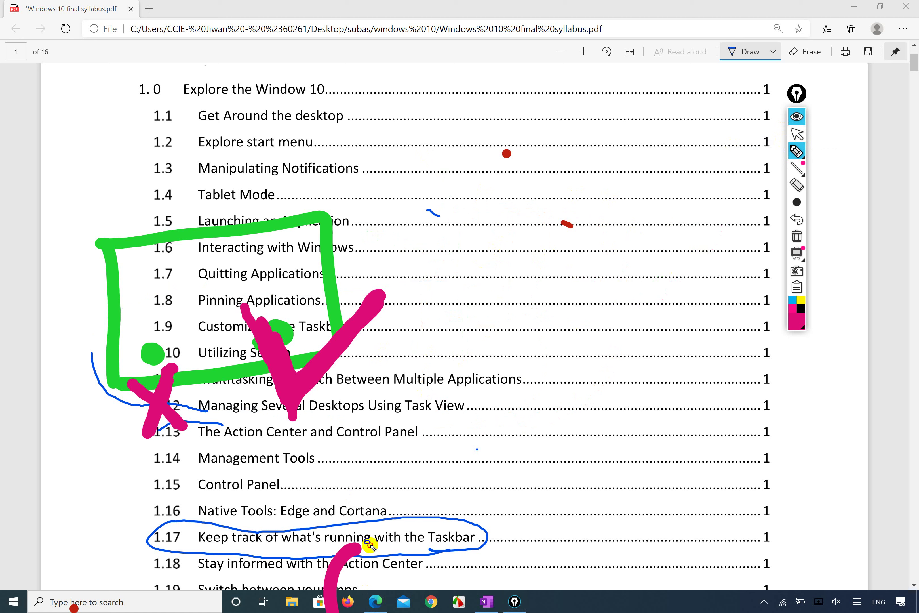
pyautogui.click(321, 570)
pyautogui.click(287, 354)
pyautogui.moveTo(287, 356)
pyautogui.mouseDown()
pyautogui.moveTo(334, 277)
pyautogui.moveTo(170, 359)
pyautogui.moveTo(116, 398)
pyautogui.moveTo(105, 373)
pyautogui.mouseUp()
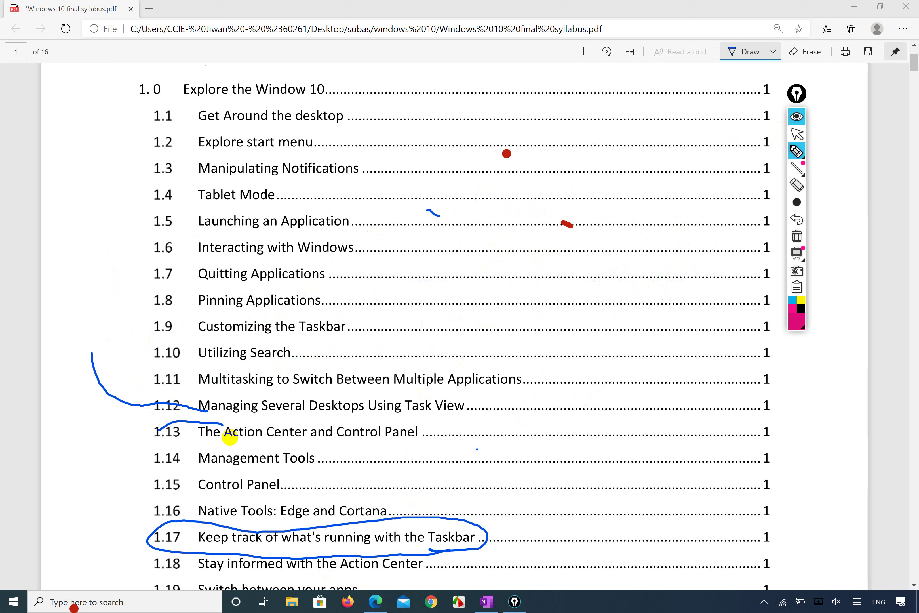
pyautogui.click(563, 224)
pyautogui.click(797, 134)
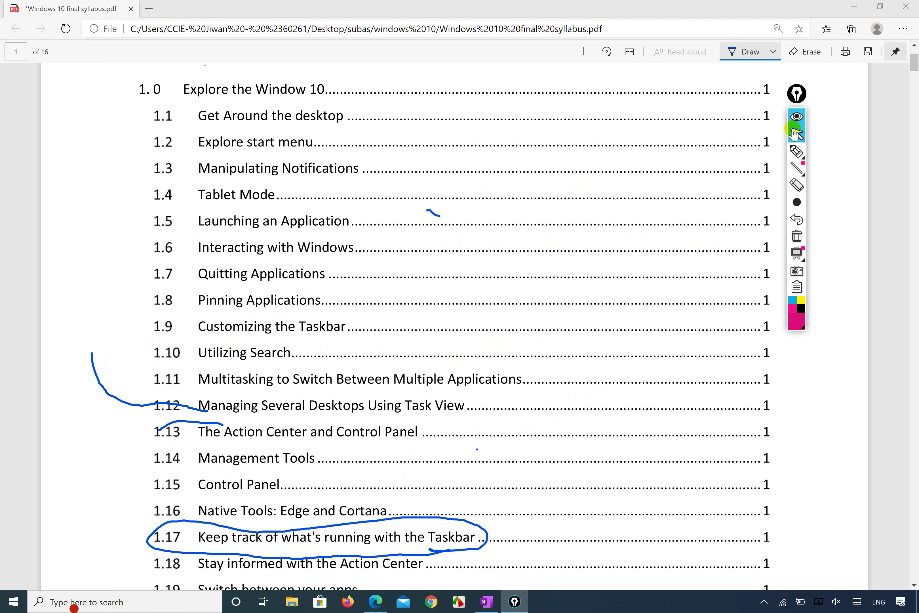
pyautogui.click(368, 498)
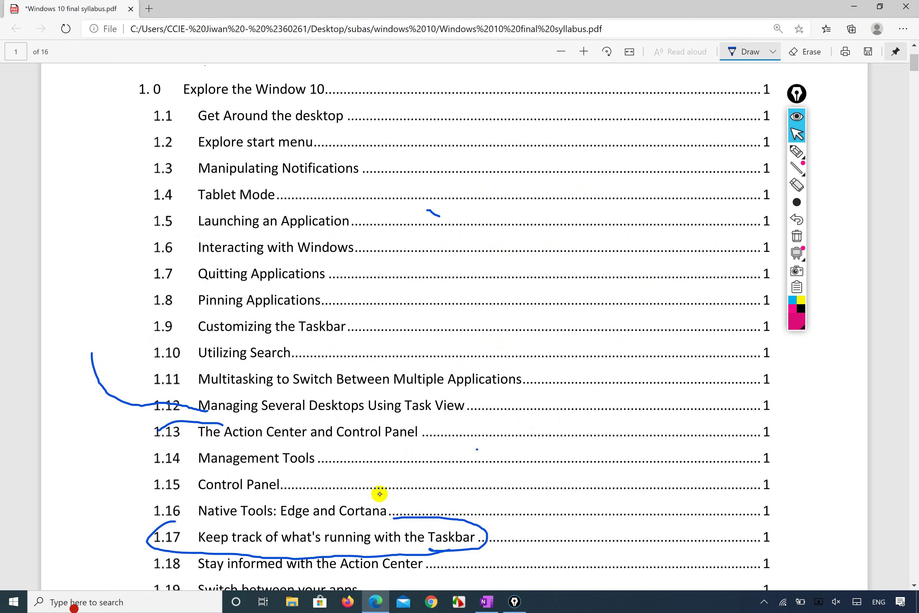
# - Draw magenta check marks beside syllabus entries 1.8 and 1.9, on the empty taskbar area and near the system tray, and erase them all
pyautogui.click(796, 151)
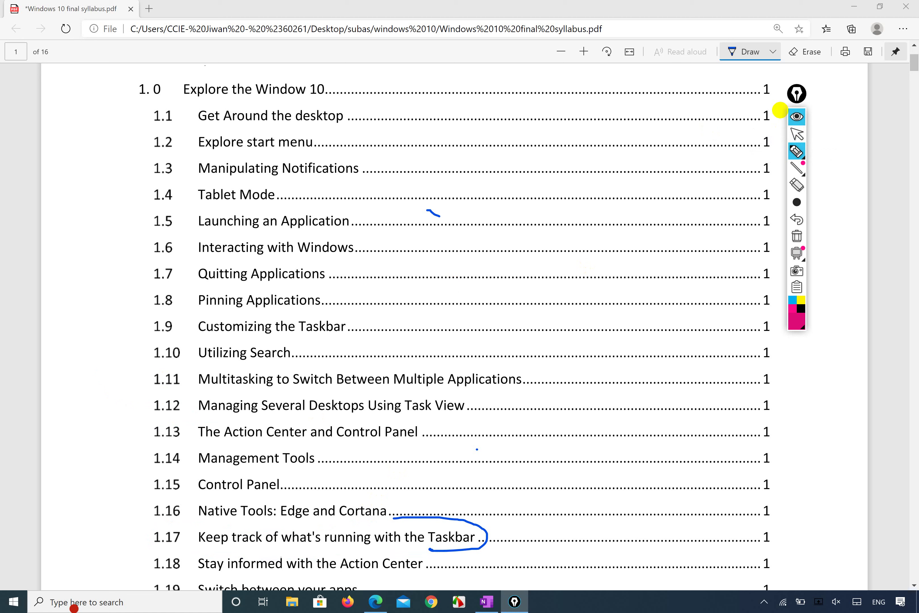
pyautogui.moveTo(297, 338)
pyautogui.mouseDown()
pyautogui.moveTo(313, 350)
pyautogui.moveTo(407, 294)
pyautogui.moveTo(316, 353)
pyautogui.moveTo(287, 336)
pyautogui.mouseUp()
pyautogui.moveTo(312, 303)
pyautogui.mouseDown()
pyautogui.moveTo(362, 276)
pyautogui.moveTo(309, 295)
pyautogui.mouseUp()
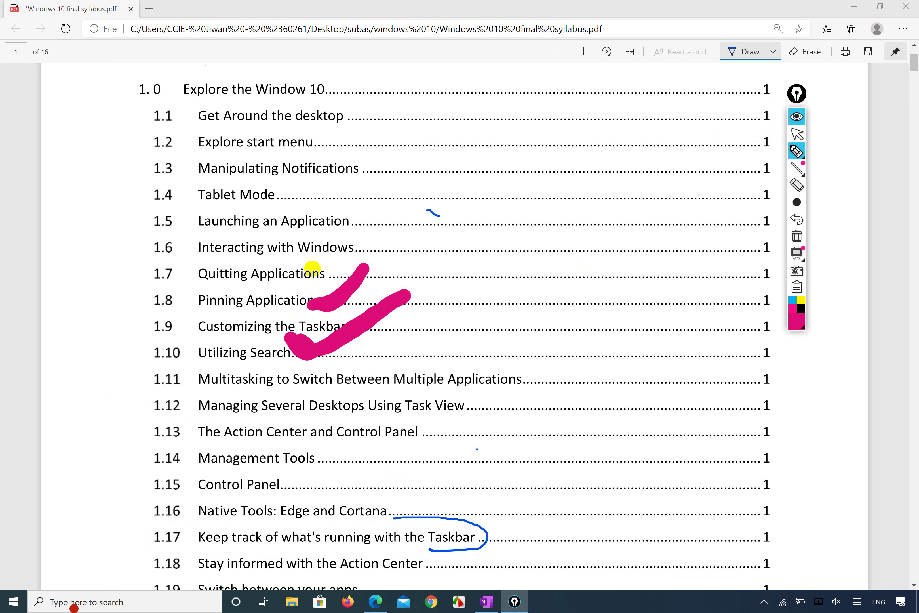
pyautogui.moveTo(550, 603)
pyautogui.mouseDown()
pyautogui.moveTo(616, 542)
pyautogui.moveTo(581, 604)
pyautogui.moveTo(532, 582)
pyautogui.mouseUp()
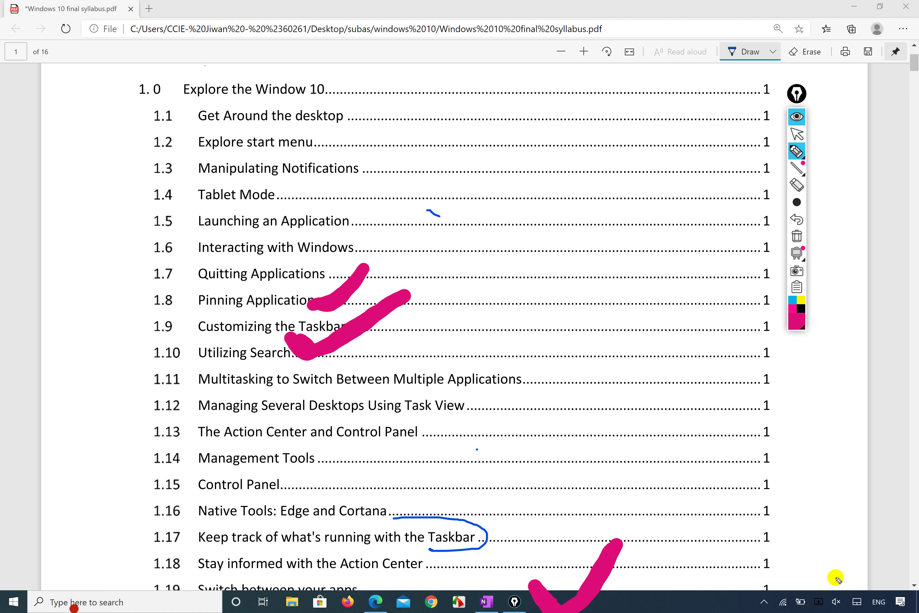
pyautogui.moveTo(731, 599)
pyautogui.mouseDown()
pyautogui.moveTo(784, 572)
pyautogui.moveTo(802, 548)
pyautogui.mouseUp()
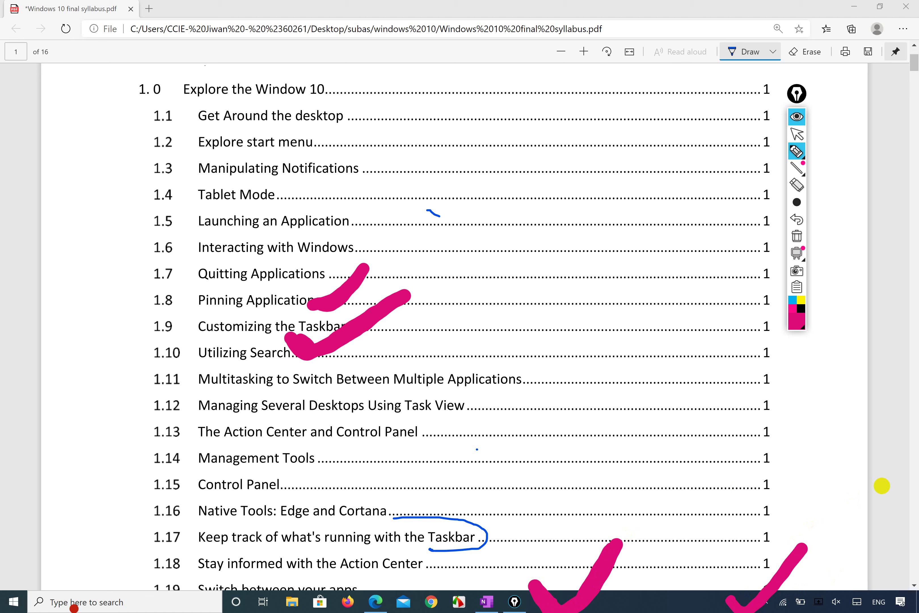
pyautogui.moveTo(882, 486)
pyautogui.mouseDown()
pyautogui.moveTo(677, 598)
pyautogui.moveTo(413, 449)
pyautogui.moveTo(340, 293)
pyautogui.mouseUp()
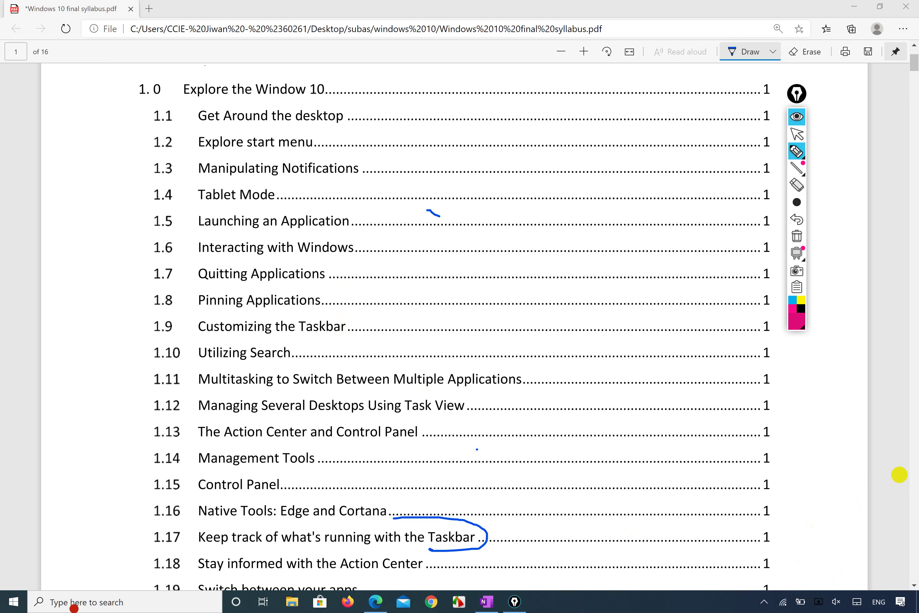
# - Circle syllabus entry 1.9, "Customizing the Taskbar", with the PDF's blue ink
pyautogui.click(794, 133)
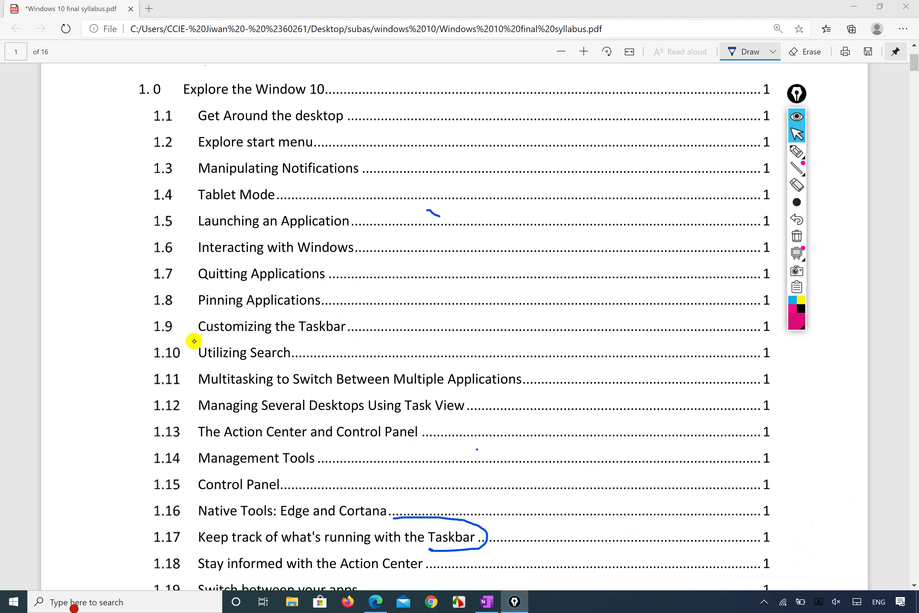
pyautogui.moveTo(186, 336)
pyautogui.mouseDown()
pyautogui.moveTo(328, 345)
pyautogui.moveTo(368, 319)
pyautogui.moveTo(198, 313)
pyautogui.moveTo(201, 341)
pyautogui.mouseUp()
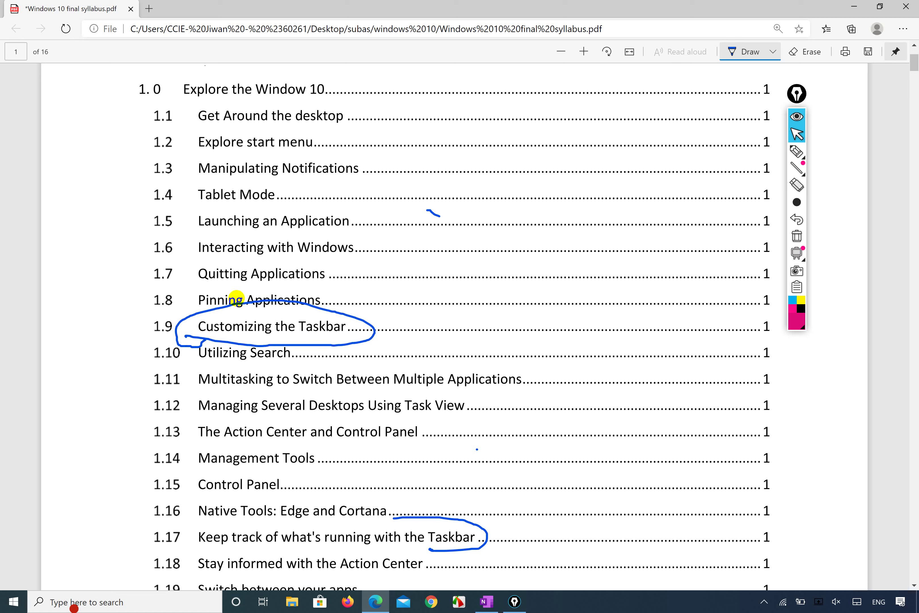
# - Show the desktop and open the taskbar settings
pyautogui.press('super+d')
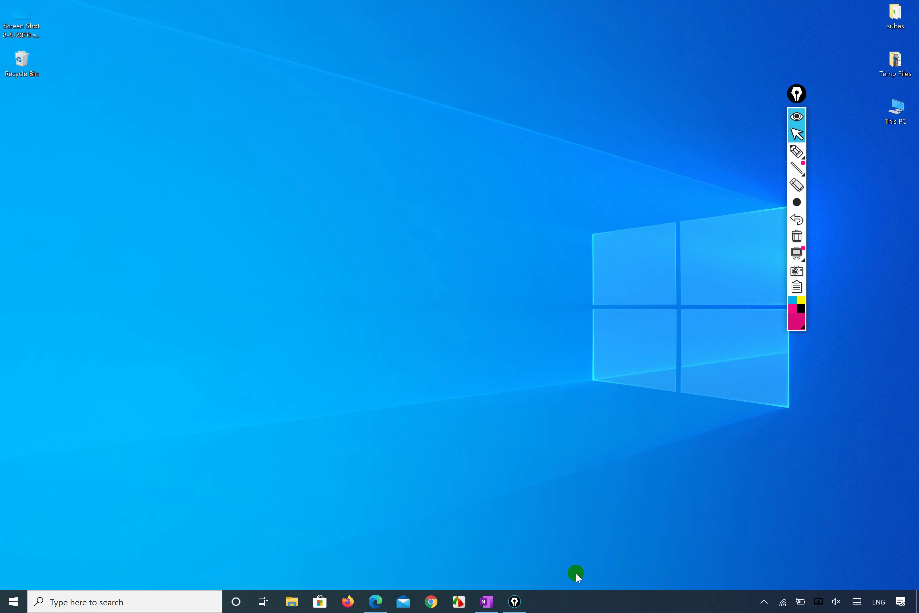
pyautogui.rightClick(600, 604)
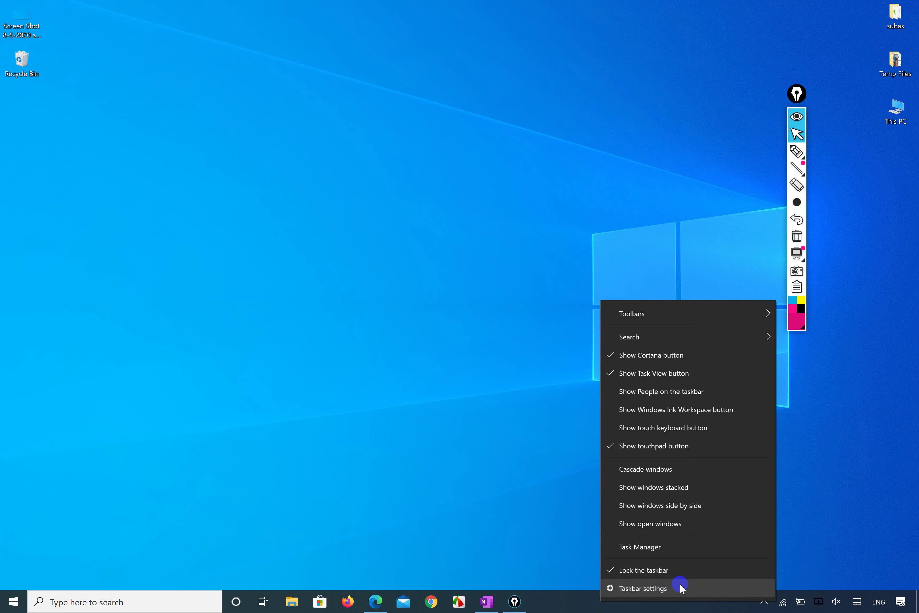
pyautogui.click(660, 587)
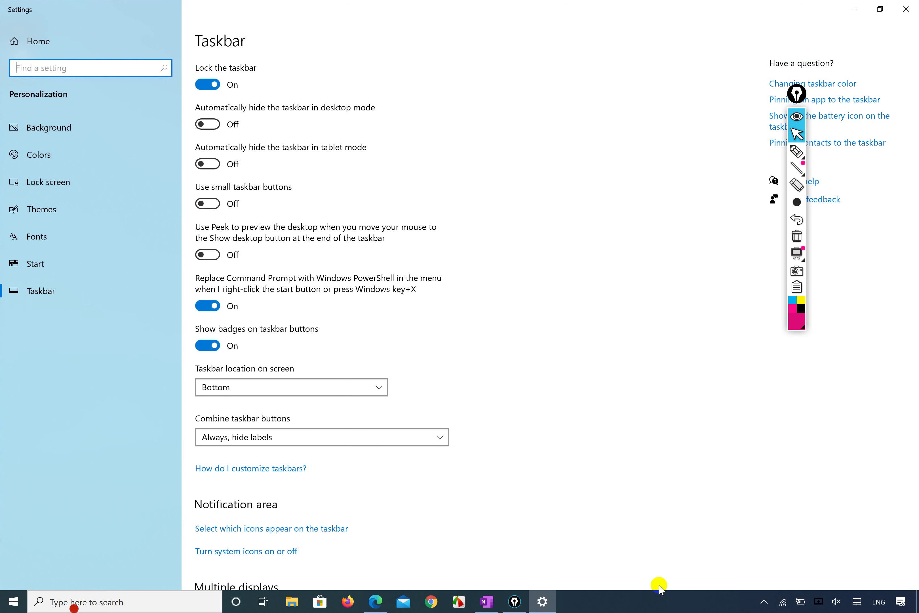
# - Circle the "Taskbar location on screen" setting with the magenta pen
pyautogui.scroll(-1, 419, 437)
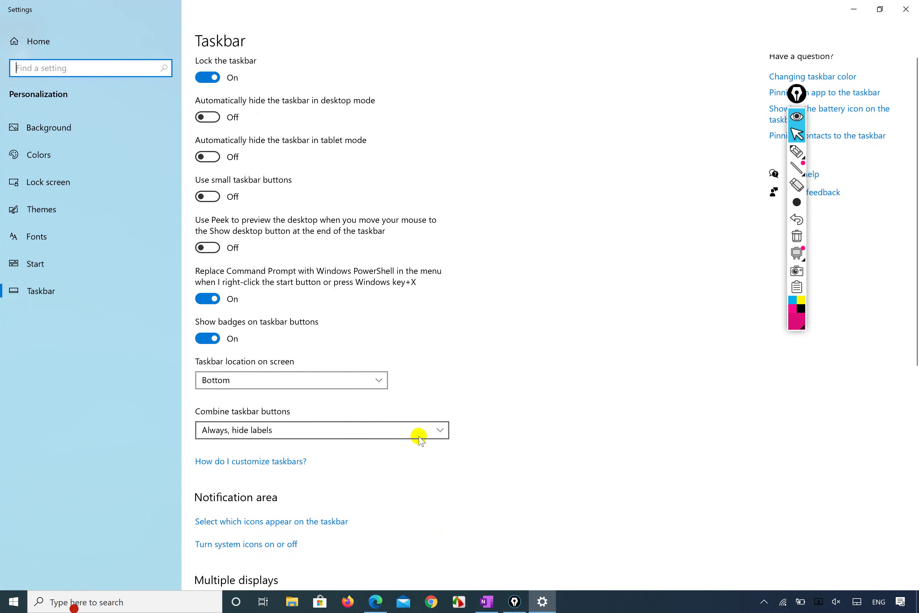
pyautogui.scroll(-3, 420, 439)
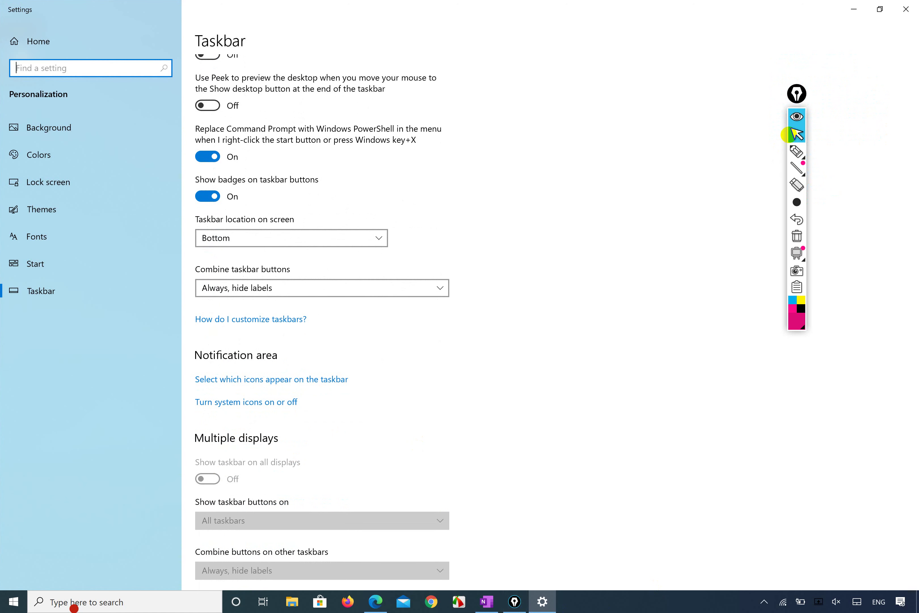
pyautogui.click(797, 151)
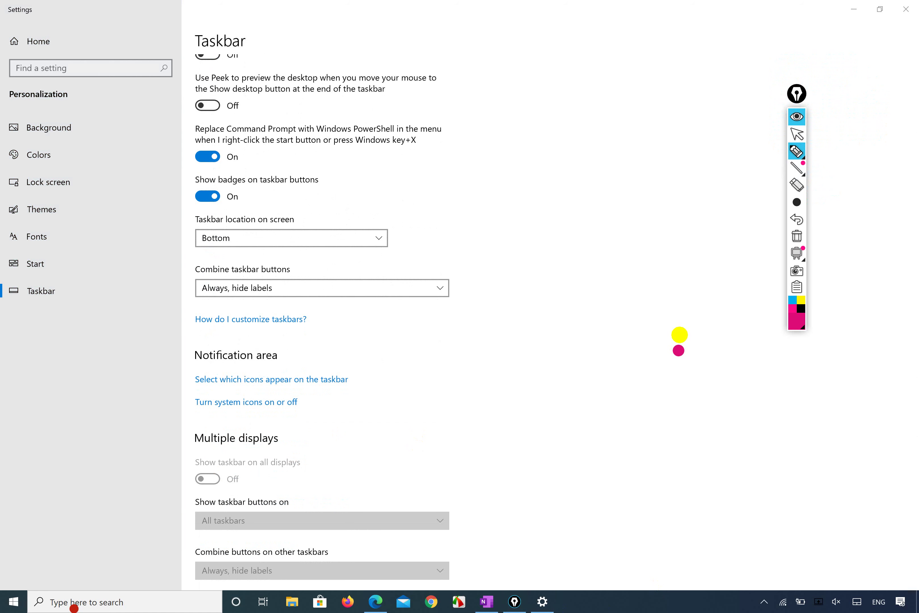
pyautogui.moveTo(200, 251)
pyautogui.mouseDown()
pyautogui.moveTo(420, 242)
pyautogui.moveTo(305, 197)
pyautogui.moveTo(179, 243)
pyautogui.moveTo(216, 257)
pyautogui.mouseUp()
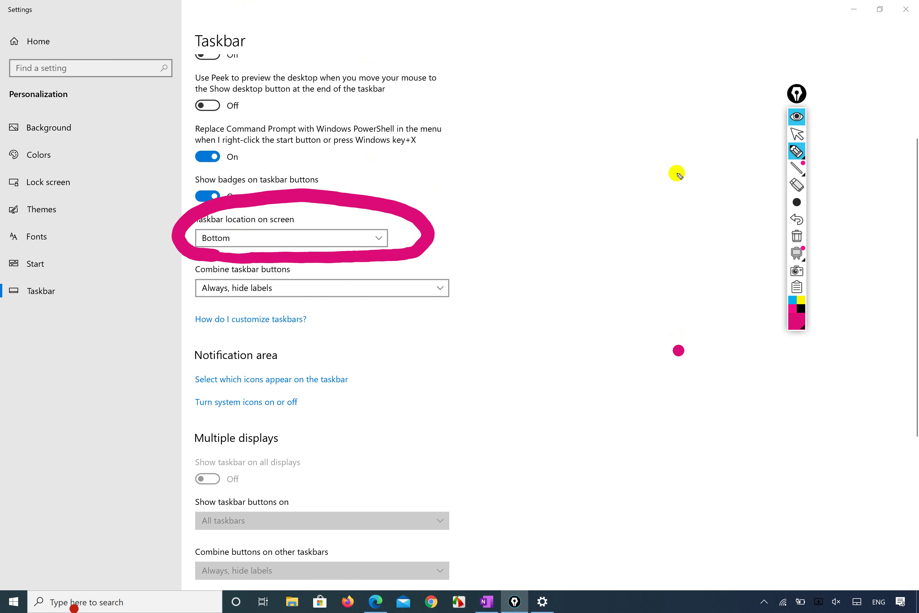
# - View the available taskbar locations without changing the setting, and erase the magenta circle
pyautogui.click(796, 135)
pyautogui.click(379, 237)
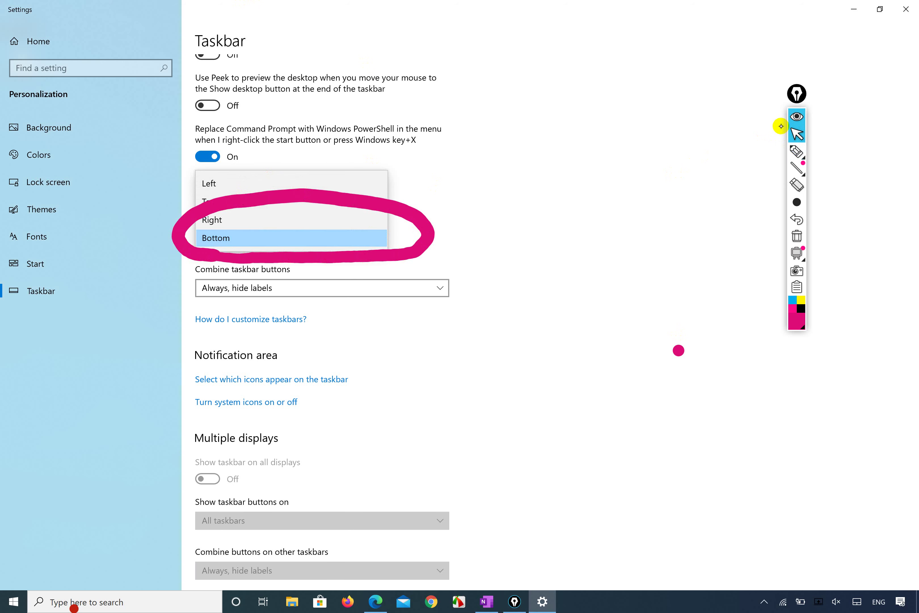
pyautogui.click(770, 127)
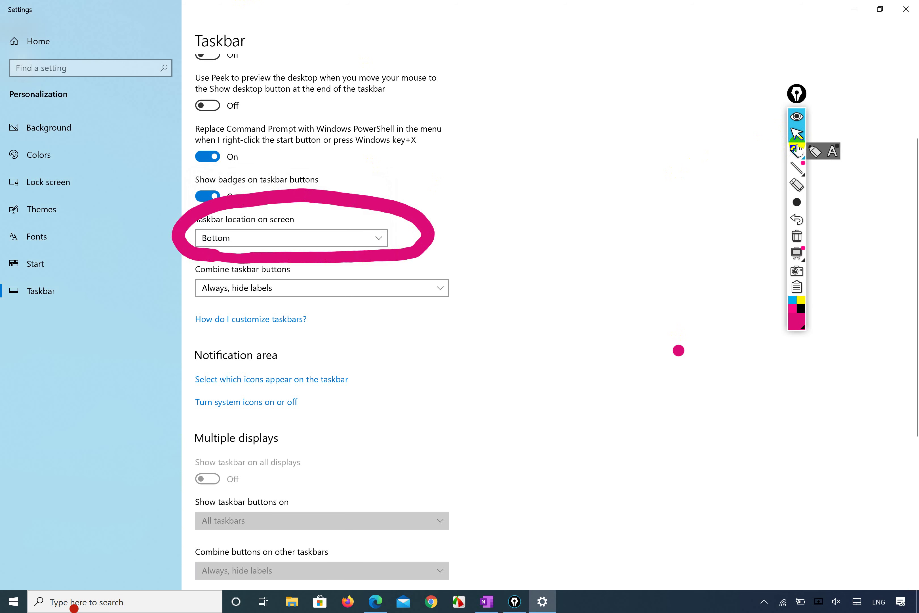
pyautogui.scroll(1, 781, 140)
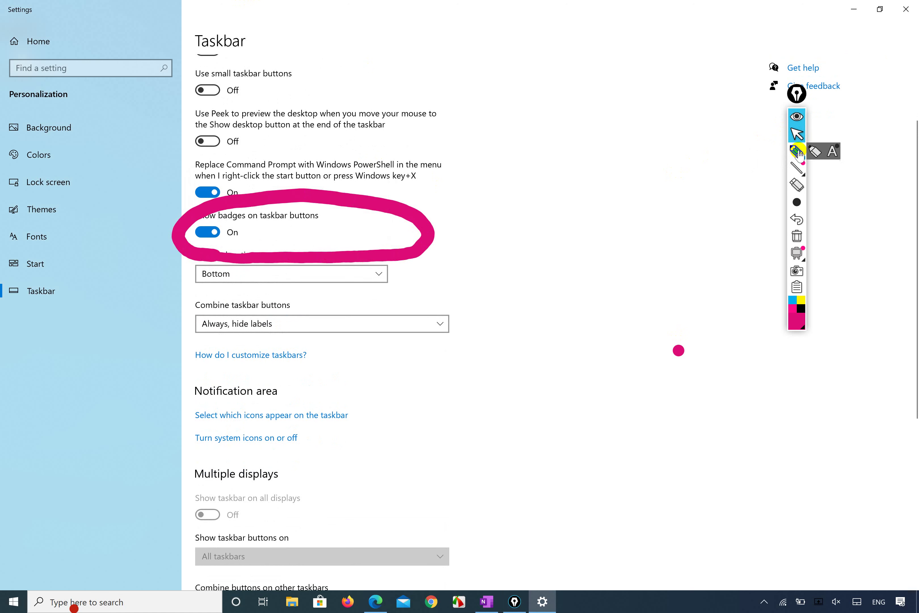
pyautogui.click(797, 151)
pyautogui.click(425, 221)
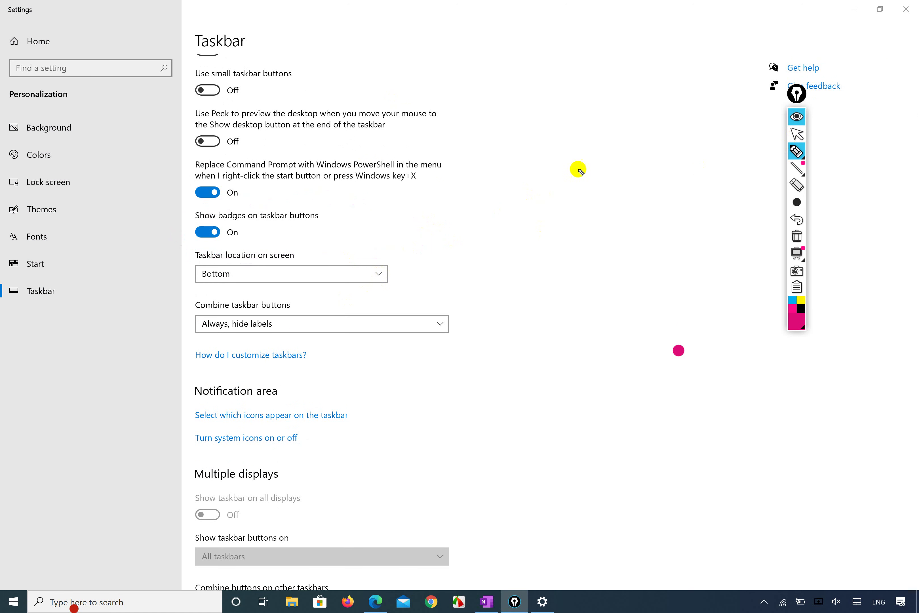
pyautogui.click(797, 134)
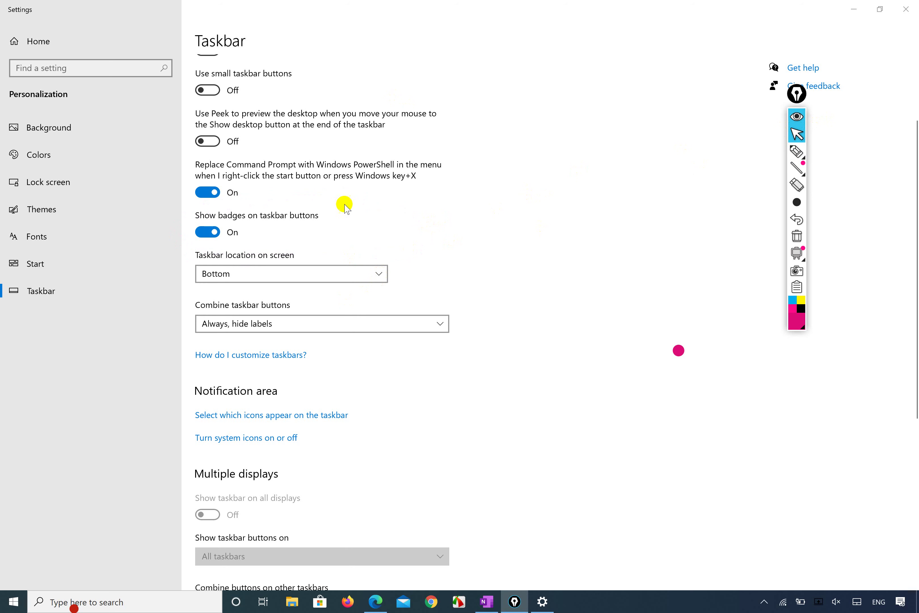
# - Set the taskbar location on screen to Top and show the desktop
pyautogui.click(383, 271)
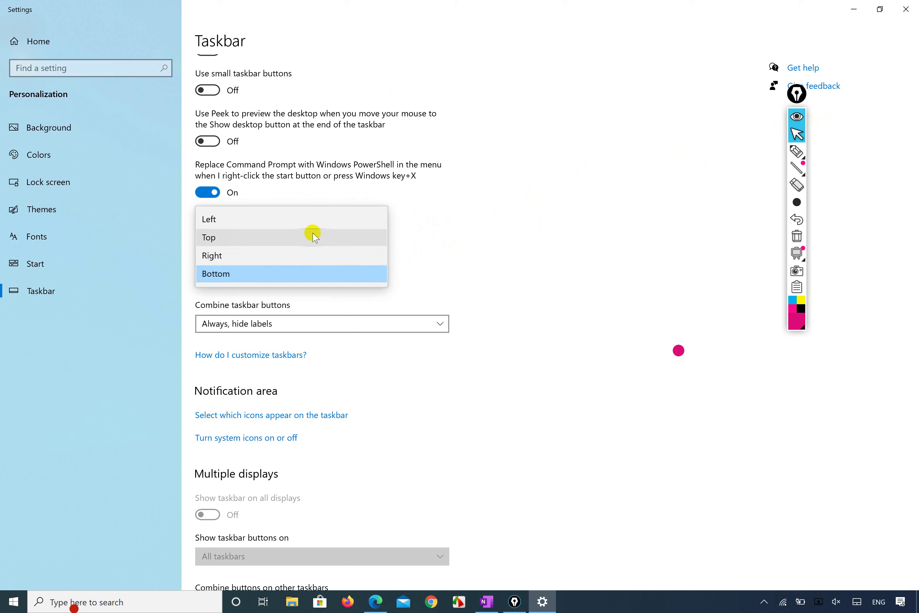
pyautogui.click(315, 238)
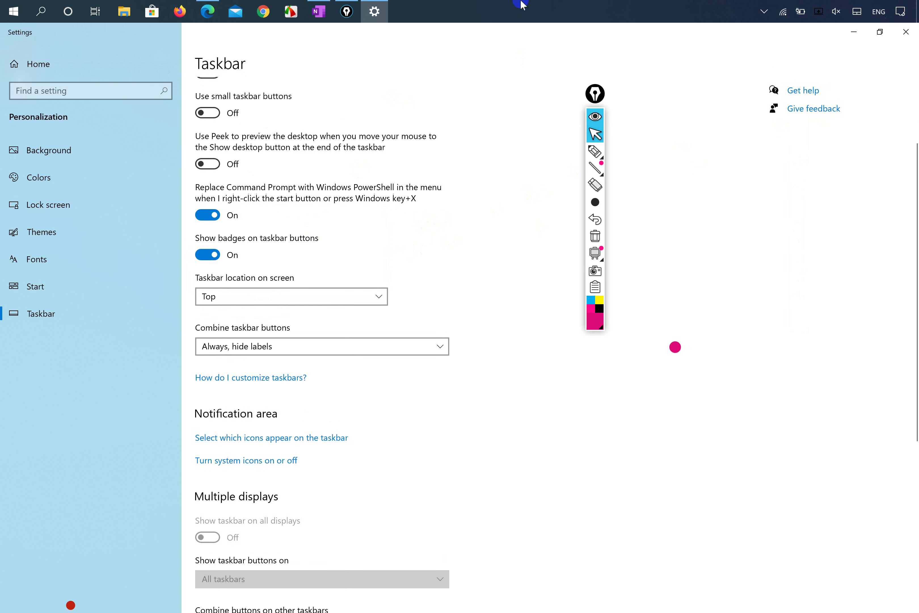
pyautogui.press('super+d')
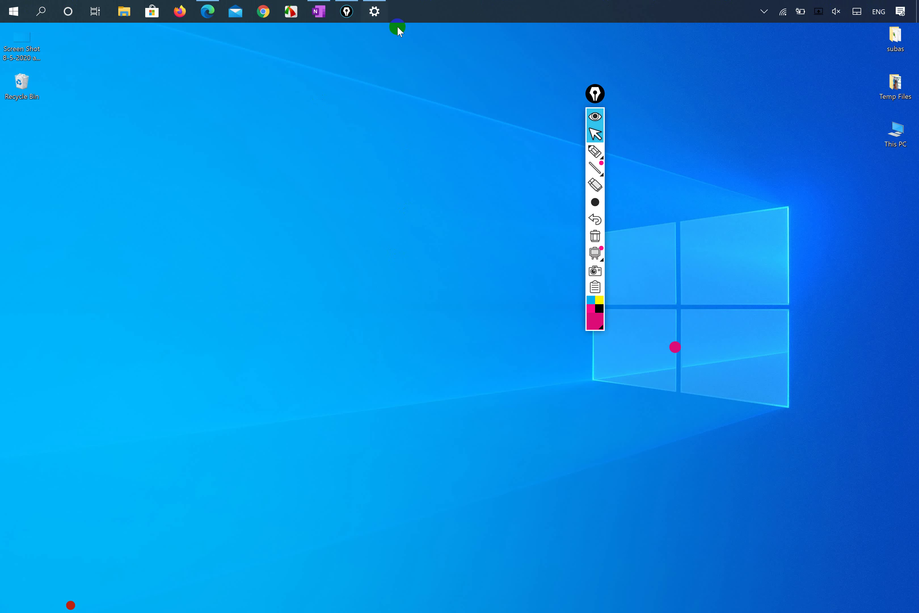
# - Open the taskbar settings from the desktop taskbar and set the taskbar location on screen to Left
pyautogui.moveTo(375, 11)
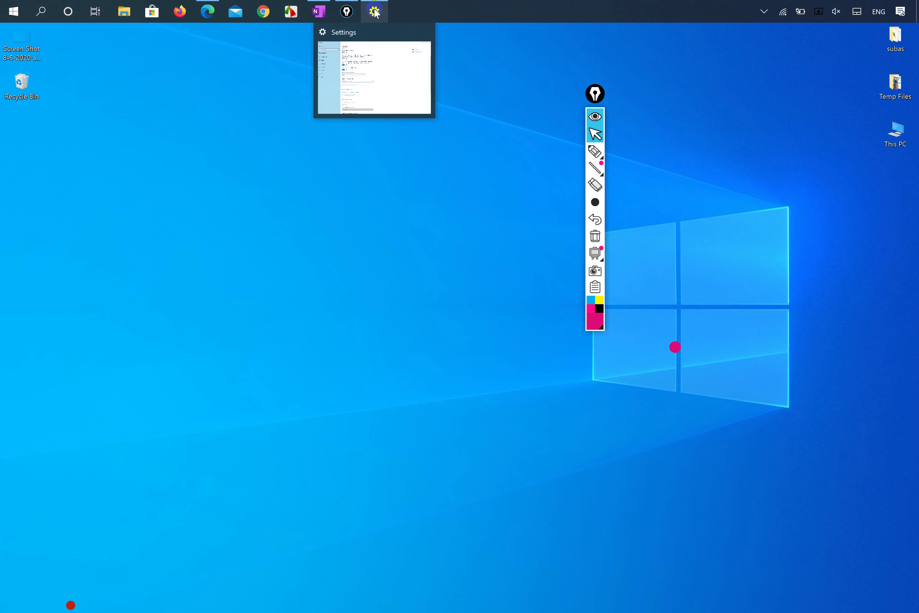
pyautogui.rightClick(508, 5)
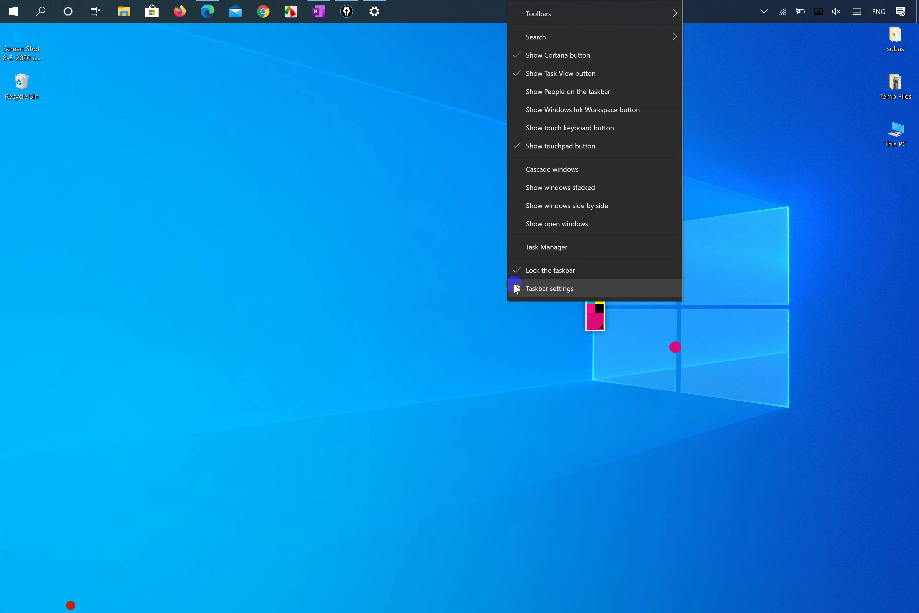
pyautogui.click(538, 286)
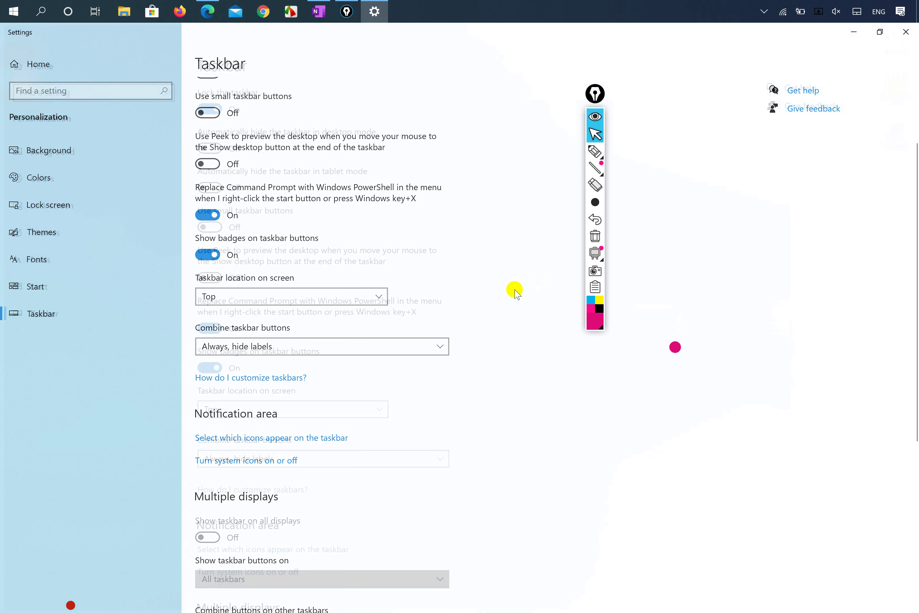
pyautogui.click(285, 400)
pyautogui.click(293, 407)
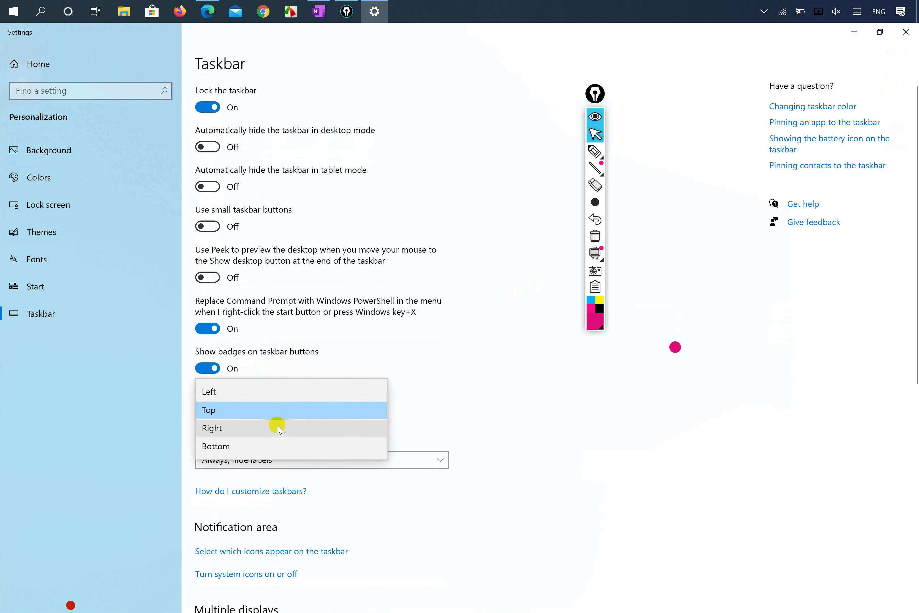
pyautogui.click(265, 400)
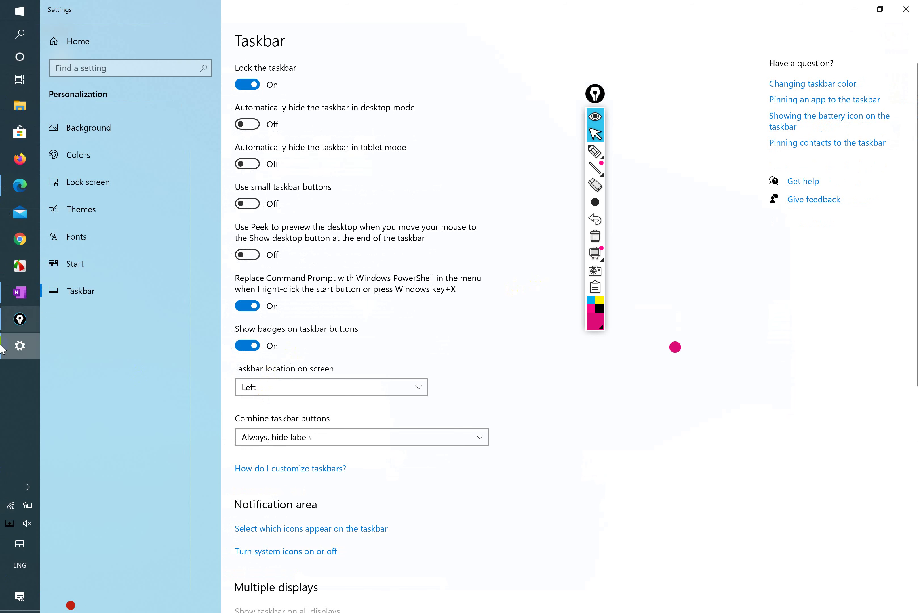
# - Set the taskbar location on screen to Right, and return it to Bottom
pyautogui.click(297, 386)
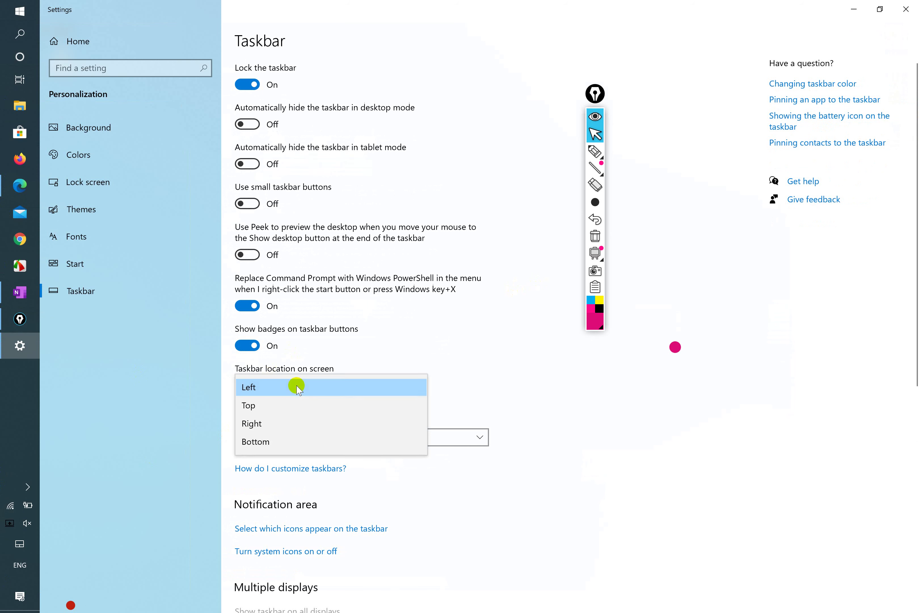
pyautogui.click(291, 420)
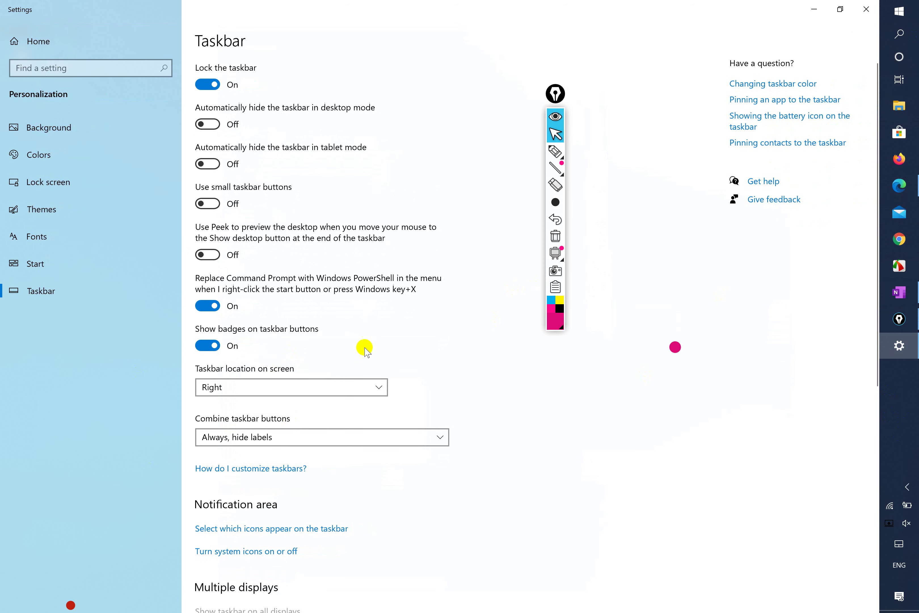
pyautogui.click(384, 388)
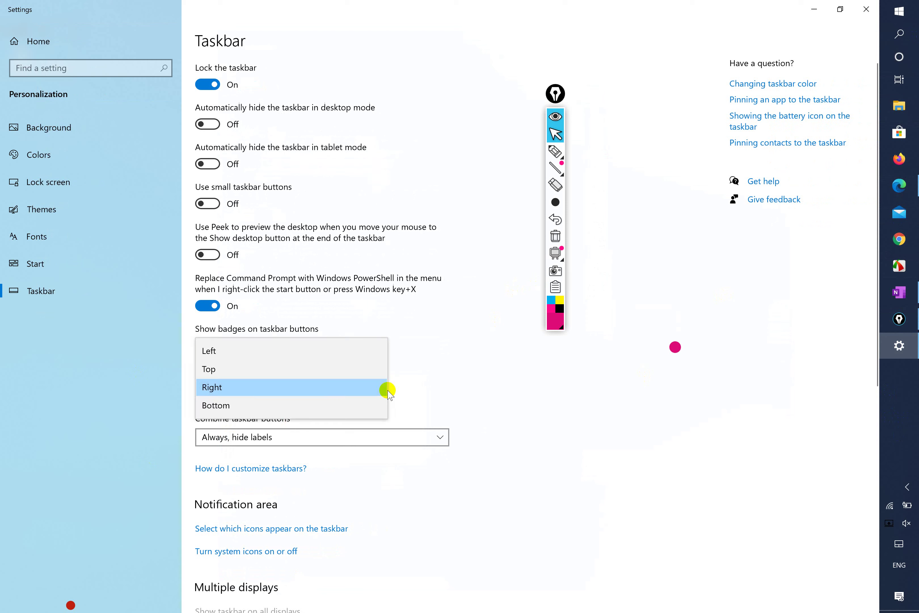
pyautogui.click(334, 405)
pyautogui.click(572, 601)
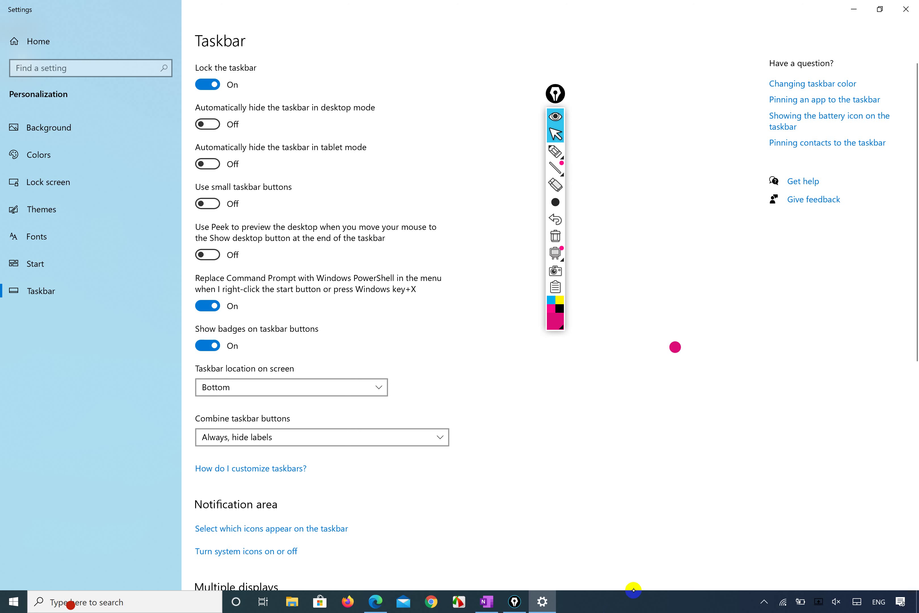
# - Mark the empty taskbar area with a magenta blob, and draw a check mark over the auto-hide settings and undo it
pyautogui.click(556, 150)
pyautogui.click(556, 150)
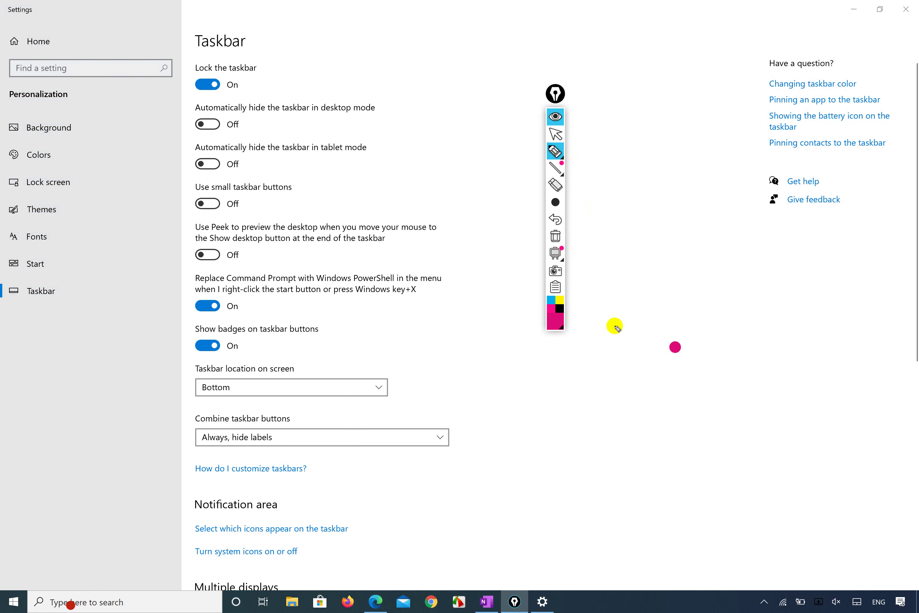
pyautogui.moveTo(604, 598)
pyautogui.mouseDown()
pyautogui.moveTo(598, 586)
pyautogui.moveTo(609, 581)
pyautogui.moveTo(591, 576)
pyautogui.mouseUp()
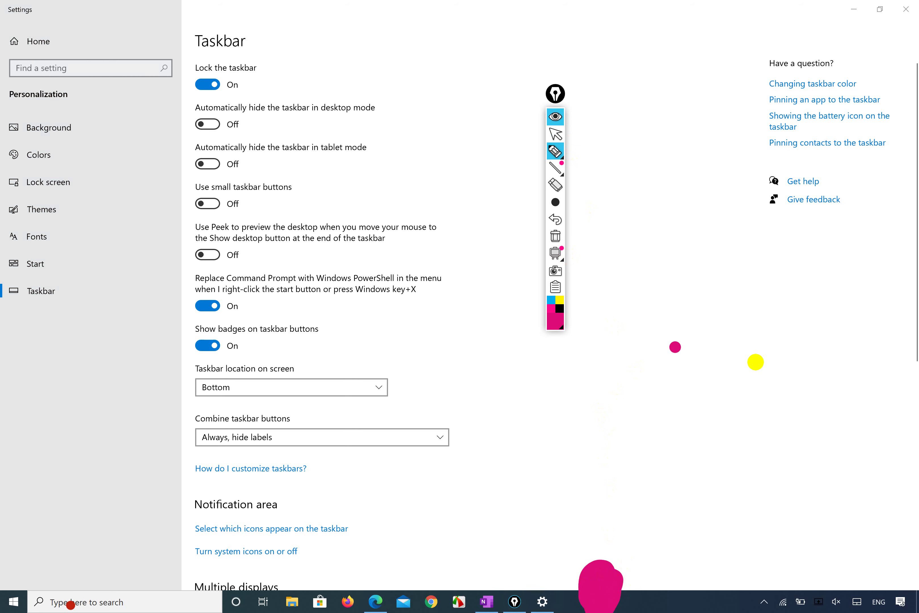
pyautogui.moveTo(226, 140)
pyautogui.mouseDown()
pyautogui.moveTo(288, 125)
pyautogui.moveTo(333, 91)
pyautogui.mouseUp()
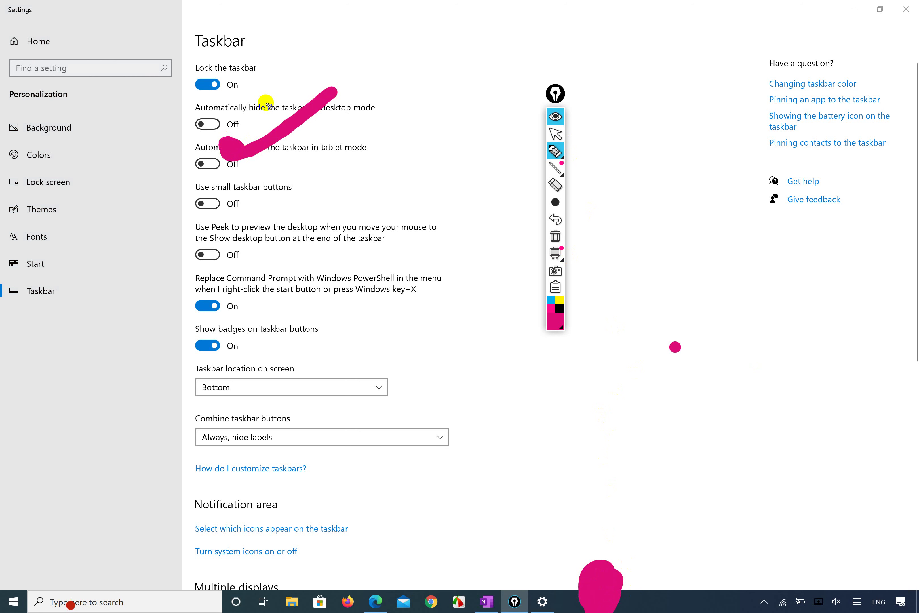
pyautogui.hotkey('ctrl', 'z')
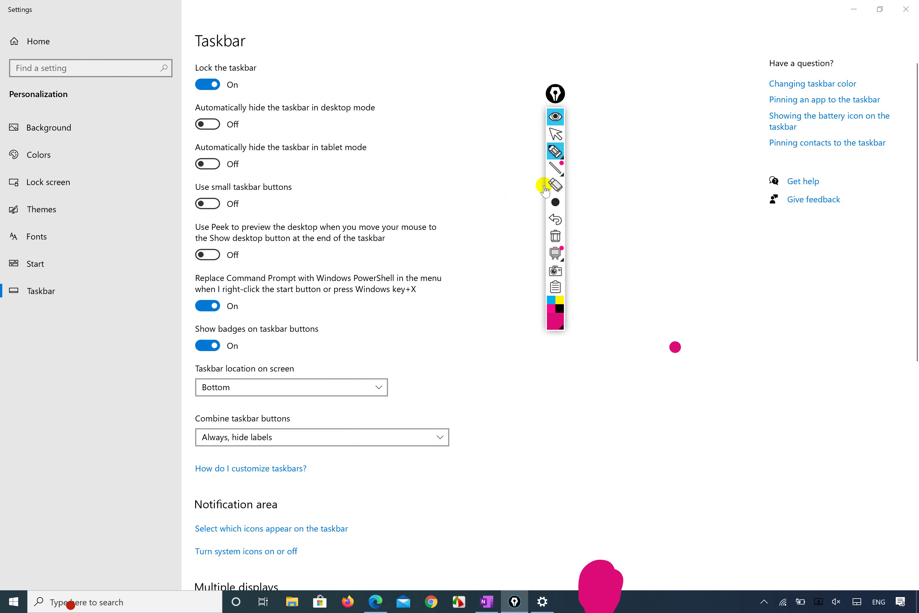
pyautogui.click(555, 134)
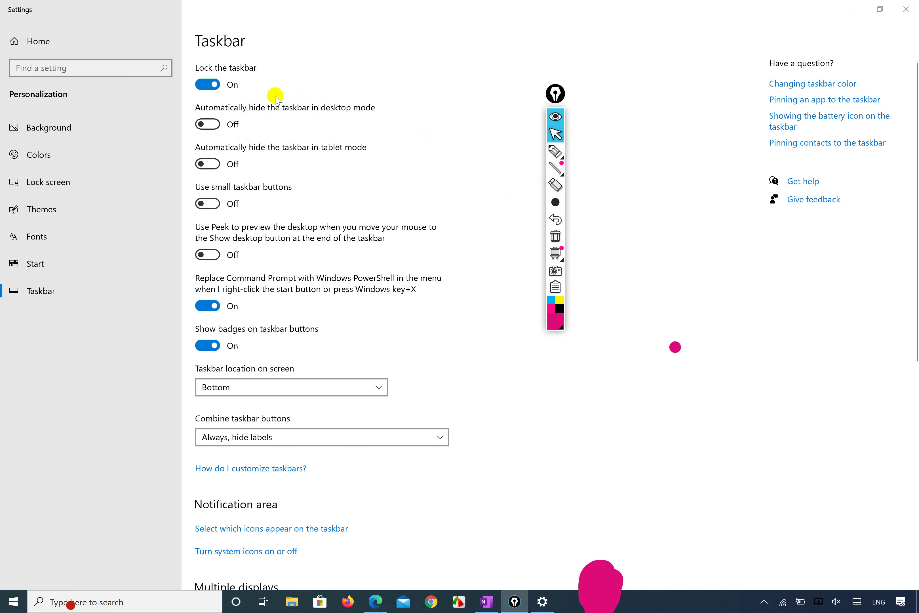
# - Turn on automatic hiding of the taskbar in desktop mode, minimize Settings and reveal the hidden taskbar on the desktop
pyautogui.click(211, 124)
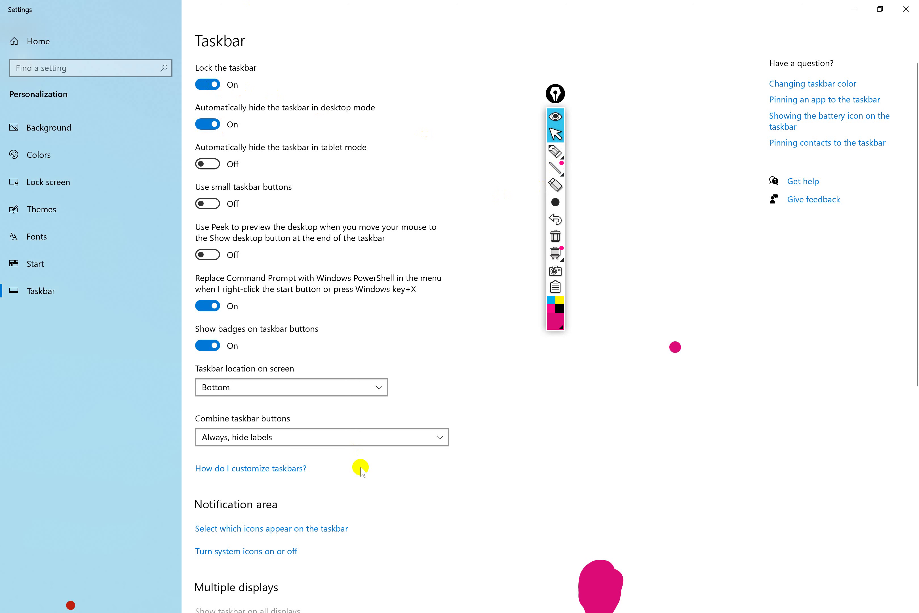
pyautogui.click(861, 9)
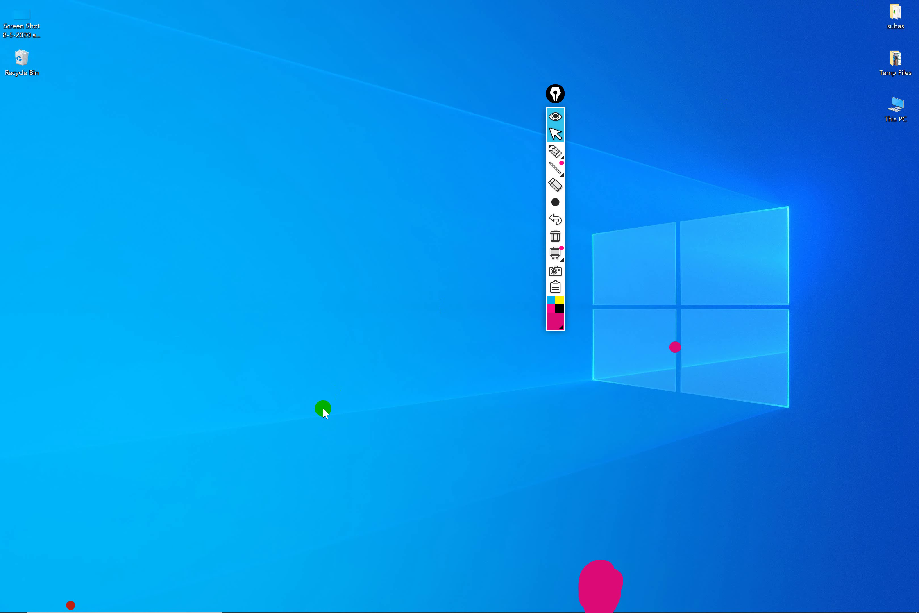
pyautogui.moveTo(338, 609)
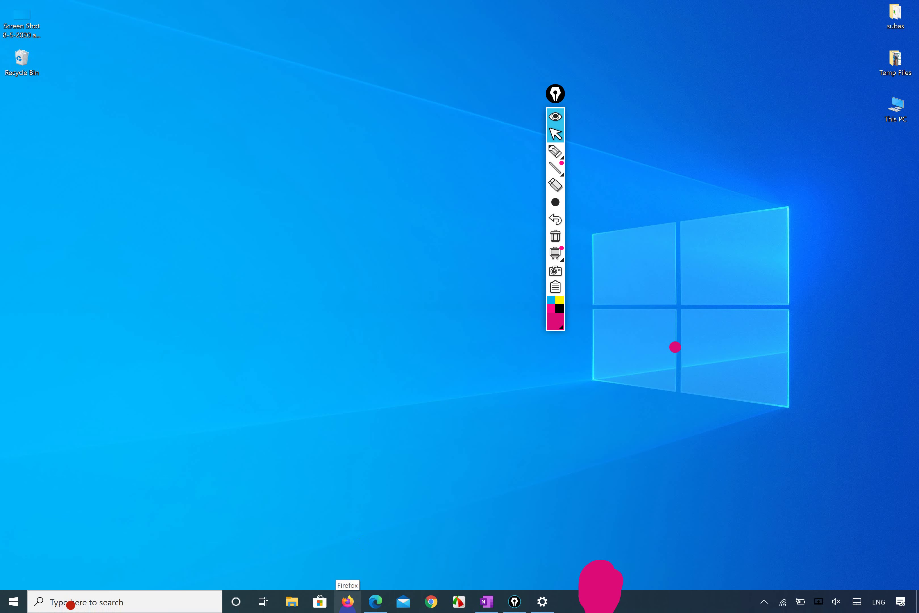
# - Bring the taskbar settings back and set the taskbar location on screen to Right
pyautogui.click(541, 602)
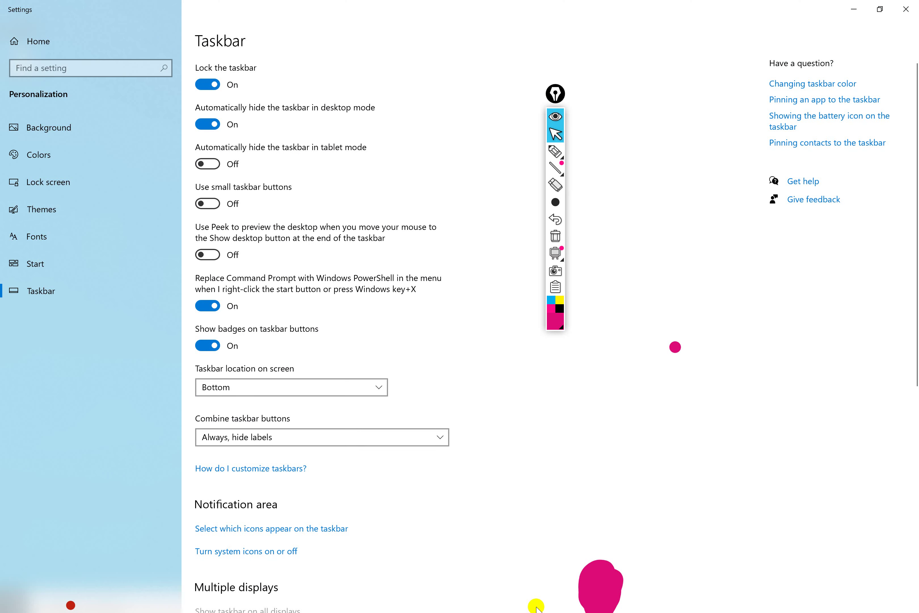
pyautogui.click(352, 387)
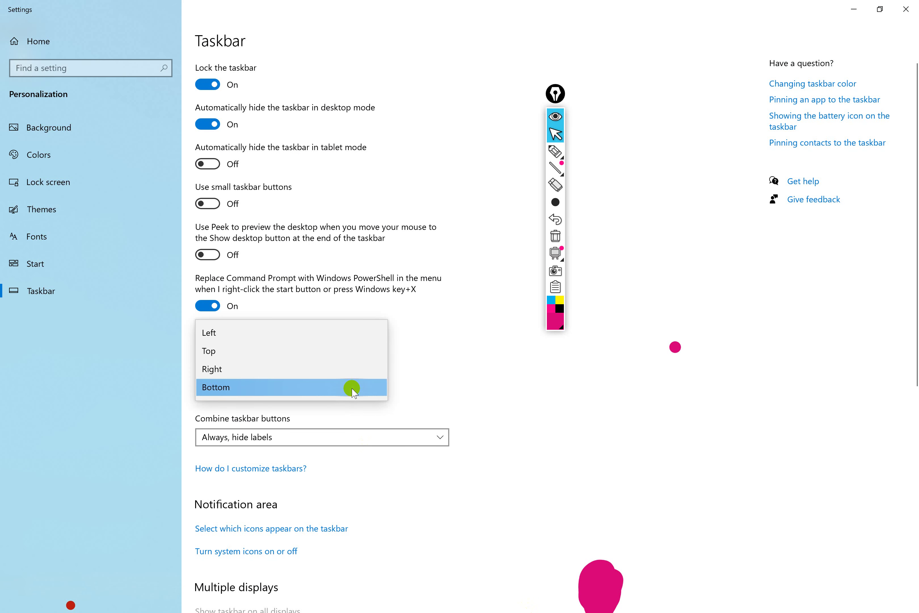
pyautogui.click(325, 369)
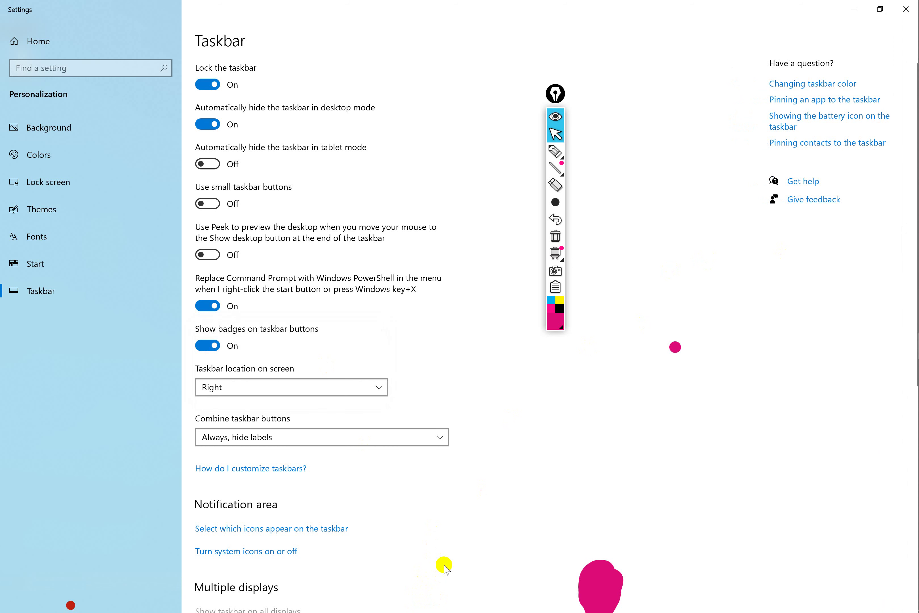
# - Draw magenta arrows pointing to the bottom and right edges of the screen, and return to the normal cursor
pyautogui.click(556, 151)
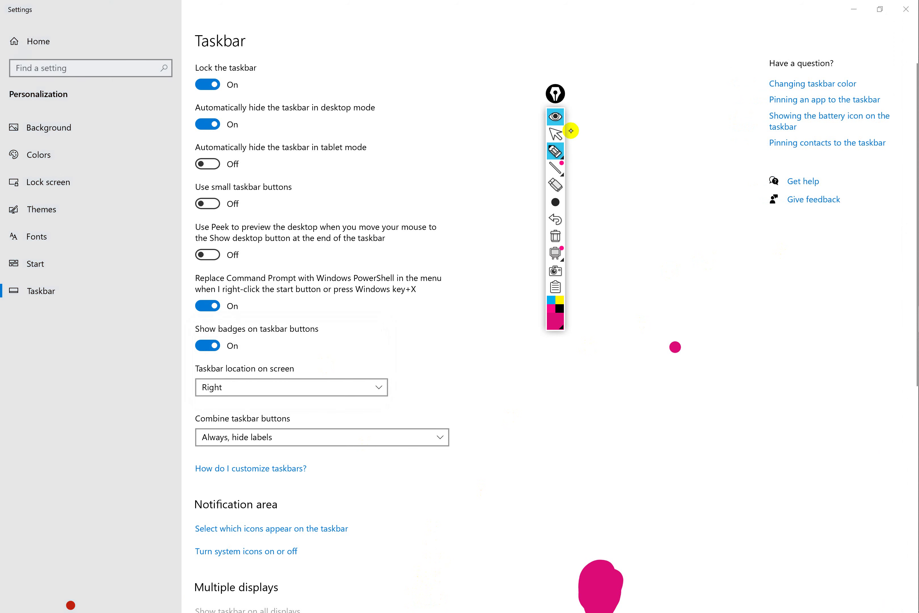
pyautogui.moveTo(504, 449)
pyautogui.mouseDown()
pyautogui.moveTo(503, 607)
pyautogui.moveTo(452, 542)
pyautogui.moveTo(537, 547)
pyautogui.mouseUp()
pyautogui.moveTo(913, 264); pyautogui.dragTo(762, 273)
pyautogui.moveTo(873, 230)
pyautogui.mouseDown()
pyautogui.moveTo(916, 262)
pyautogui.moveTo(874, 314)
pyautogui.mouseUp()
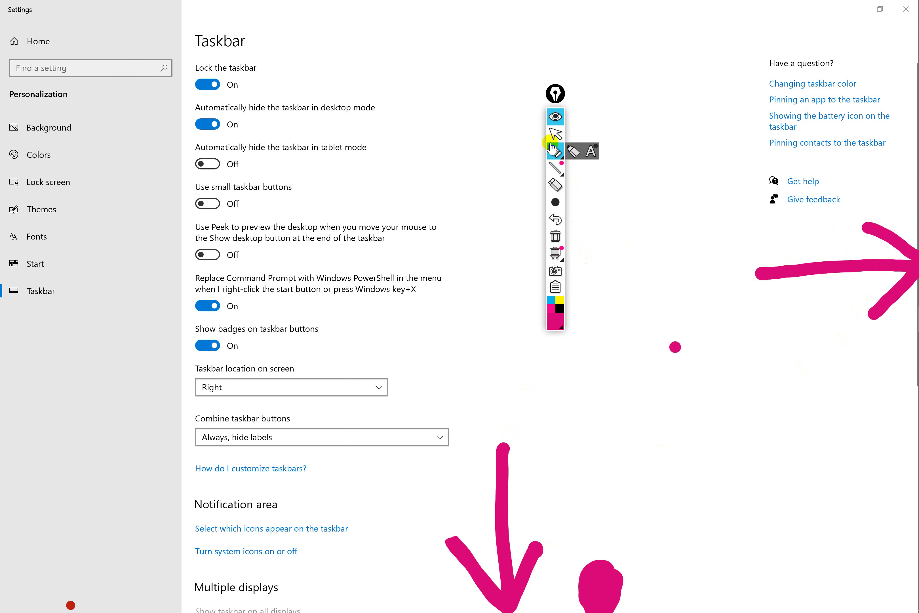
pyautogui.click(555, 134)
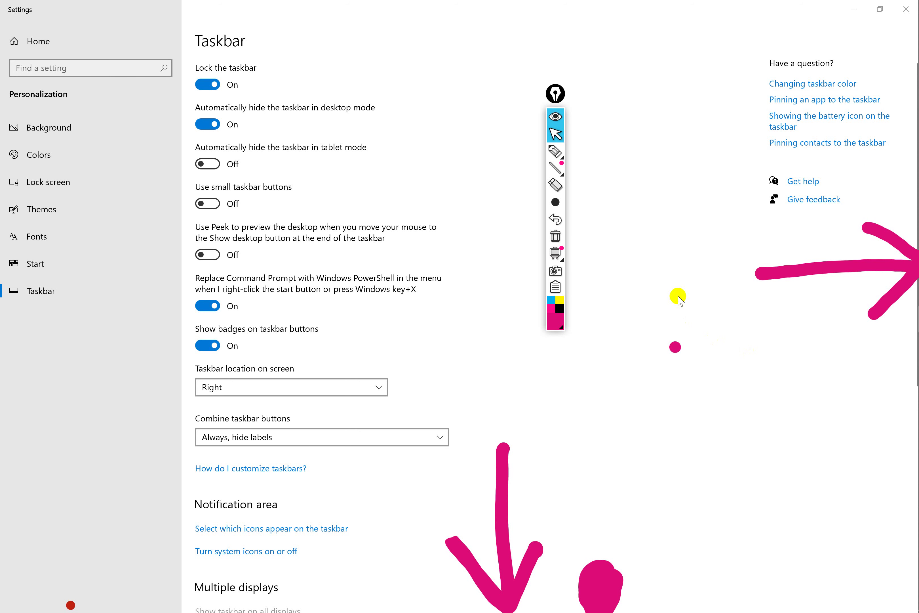
# - Reveal the auto-hidden taskbar at the right edge of the screen over the maximized Settings window, and let it hide again
pyautogui.moveTo(916, 342)
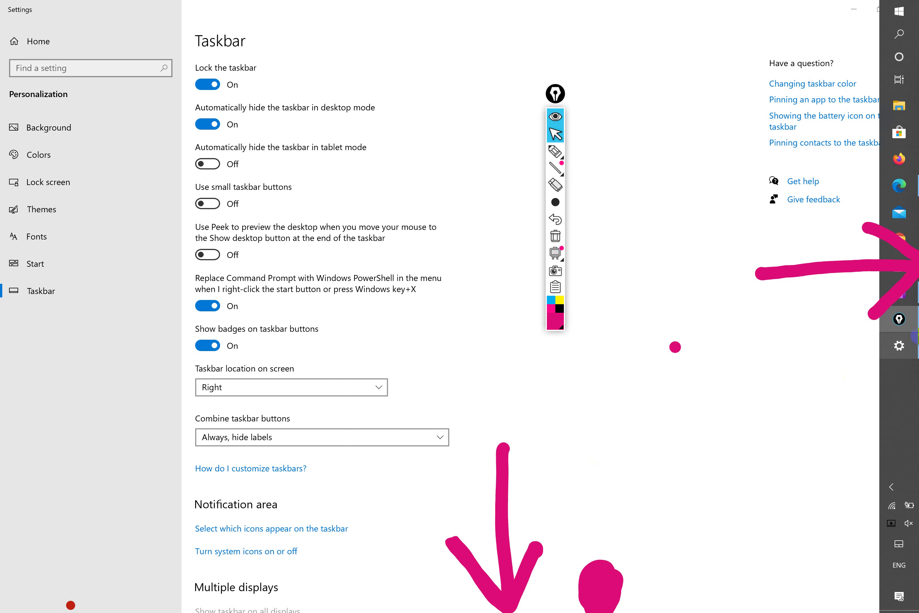
pyautogui.click(664, 436)
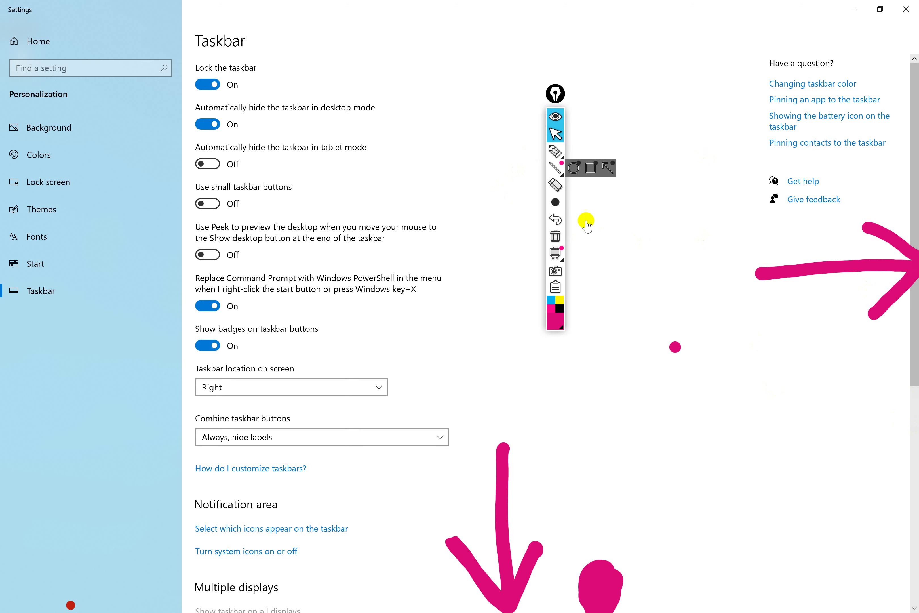
pyautogui.click(555, 134)
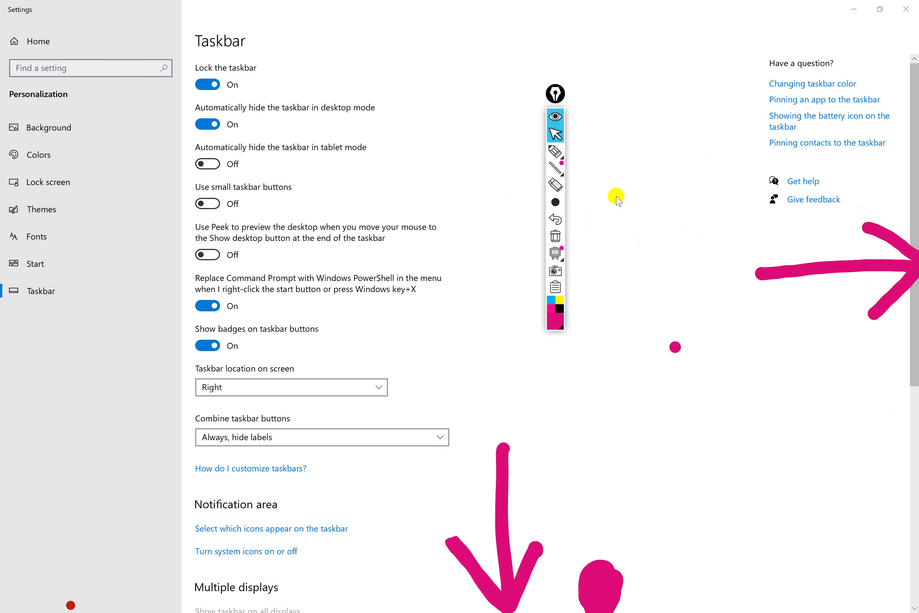
pyautogui.click(465, 230)
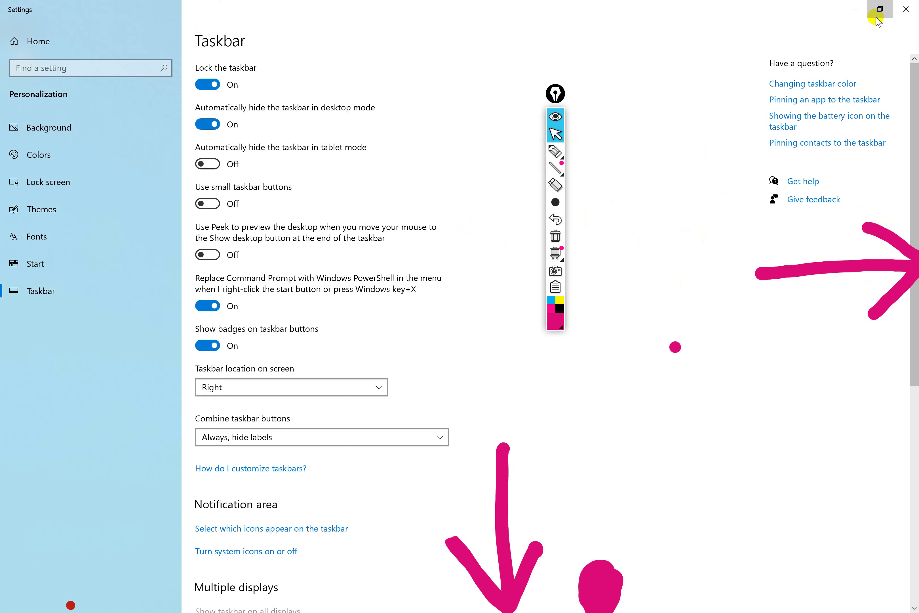
# - Restore the Settings window to a smaller size, reveal the hidden taskbar at the desktop's right edge, and maximize Settings again
pyautogui.click(880, 9)
pyautogui.moveTo(917, 126)
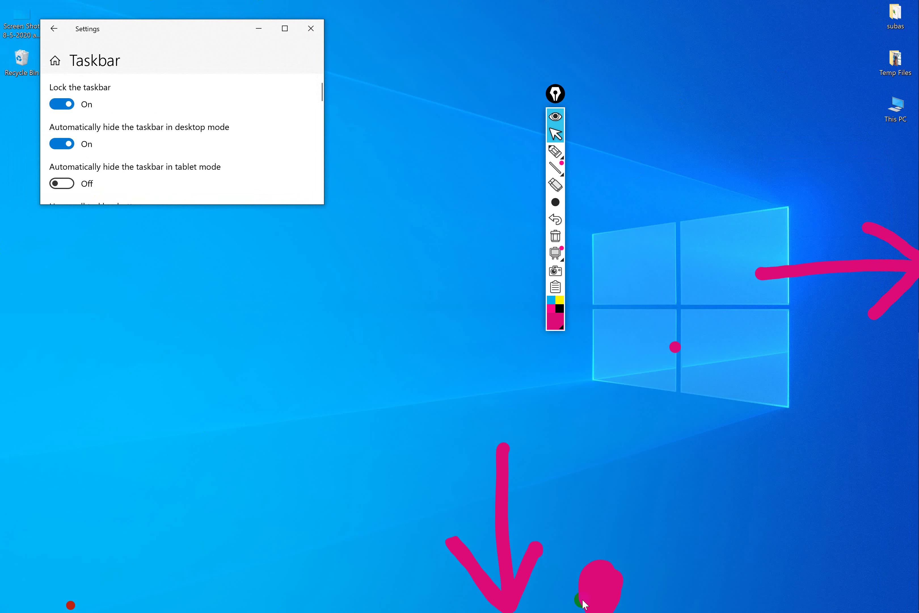
pyautogui.moveTo(916, 336)
pyautogui.moveTo(916, 374)
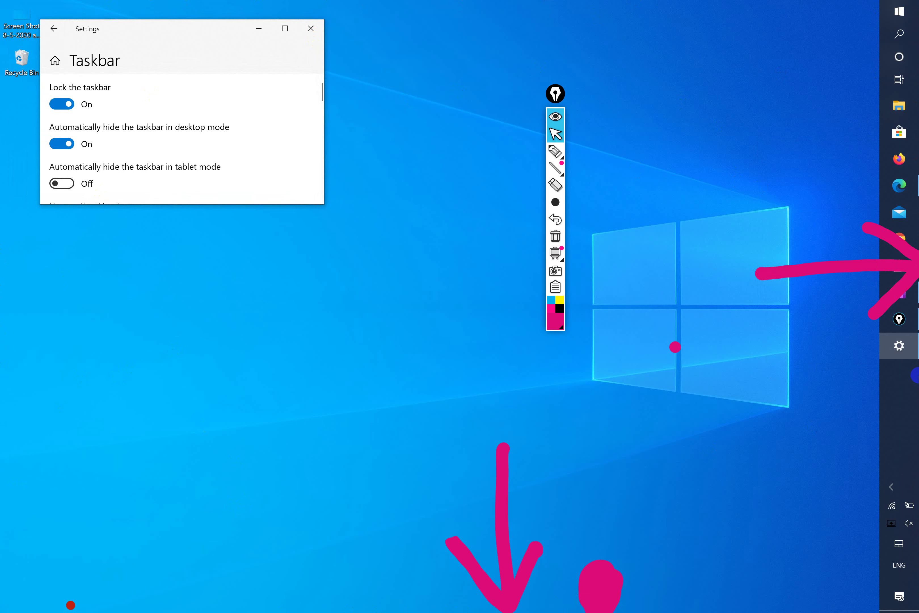
pyautogui.click(285, 28)
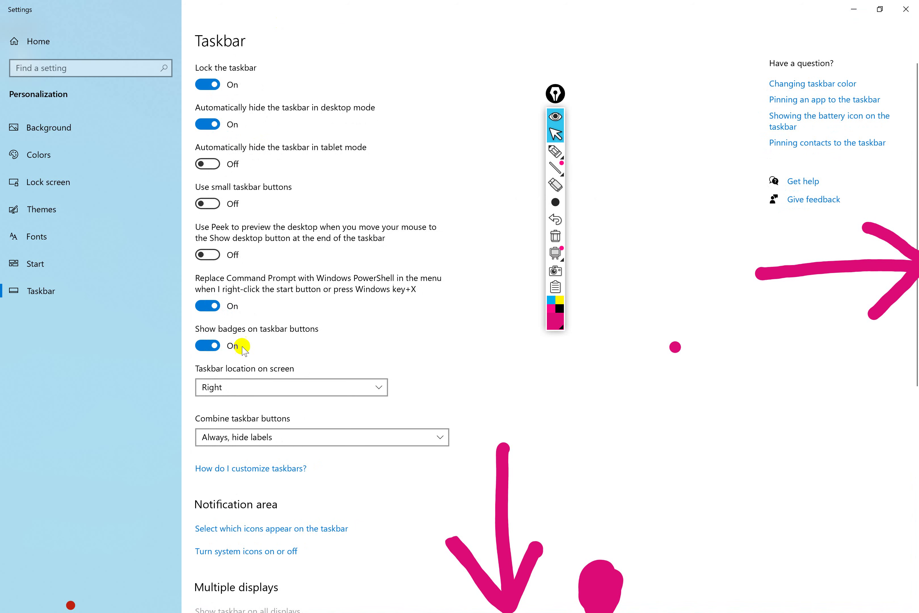
# - Set the taskbar location on screen to Bottom and turn off automatic hiding of the taskbar in desktop mode
pyautogui.scroll(-4, 335, 468)
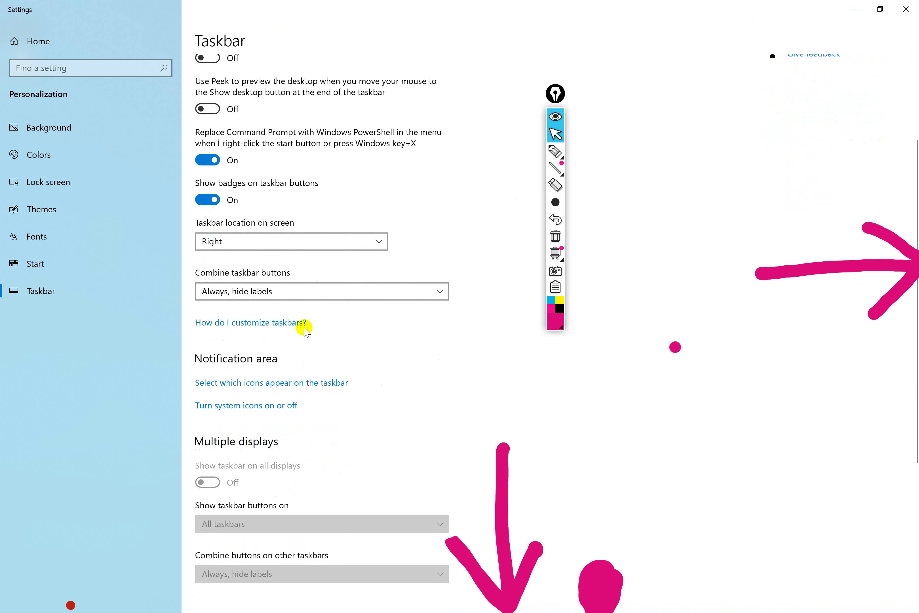
pyautogui.scroll(4, 301, 284)
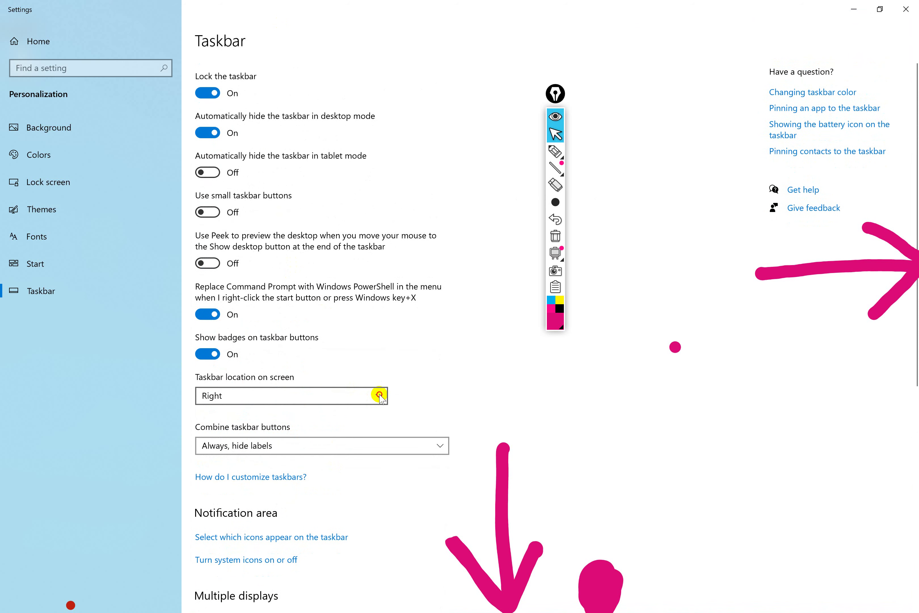
pyautogui.click(374, 395)
pyautogui.click(315, 414)
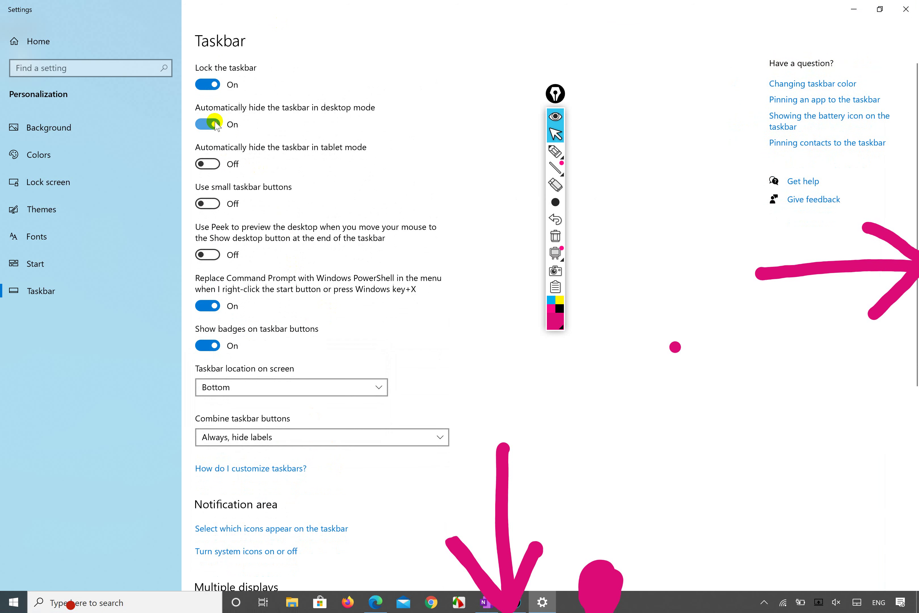
pyautogui.click(213, 124)
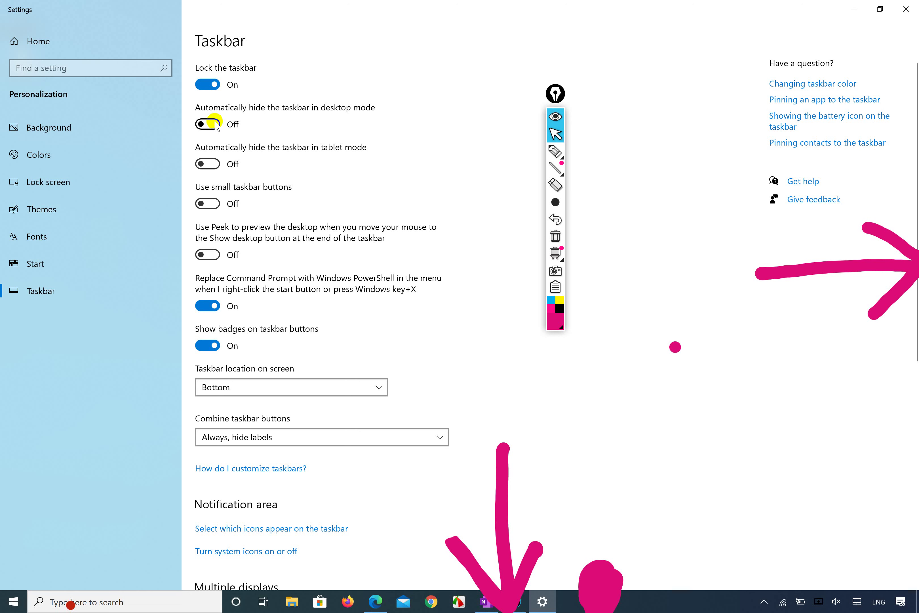
# - Circle the "Changing taskbar color" help link in magenta with the pen, and return to the normal cursor
pyautogui.click(555, 151)
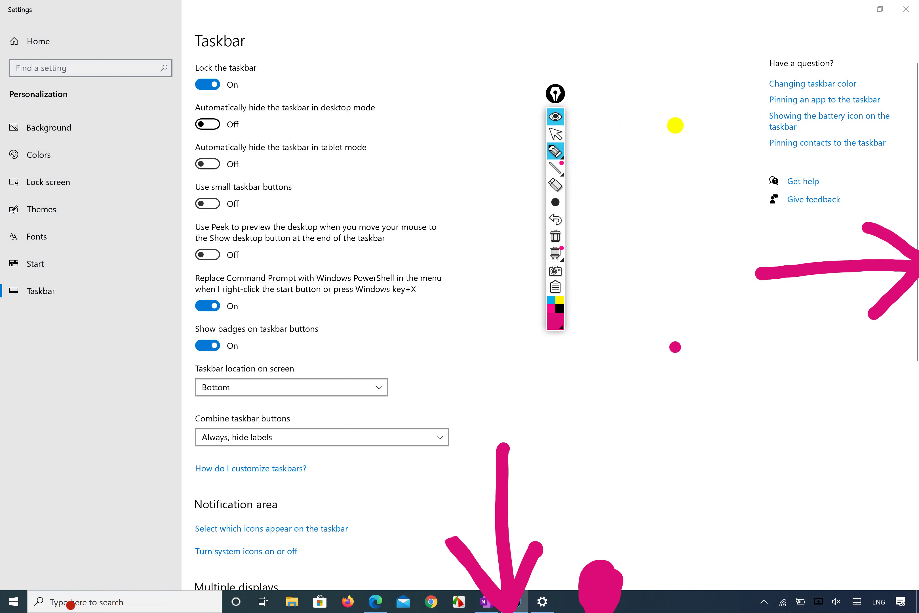
pyautogui.moveTo(746, 96)
pyautogui.mouseDown()
pyautogui.moveTo(867, 95)
pyautogui.moveTo(876, 60)
pyautogui.moveTo(770, 50)
pyautogui.moveTo(754, 99)
pyautogui.mouseUp()
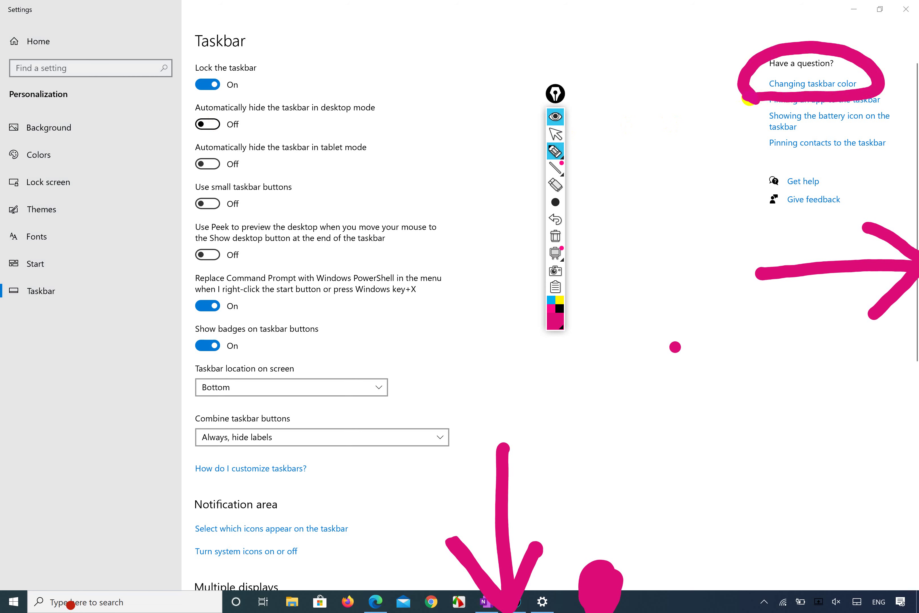
pyautogui.click(555, 136)
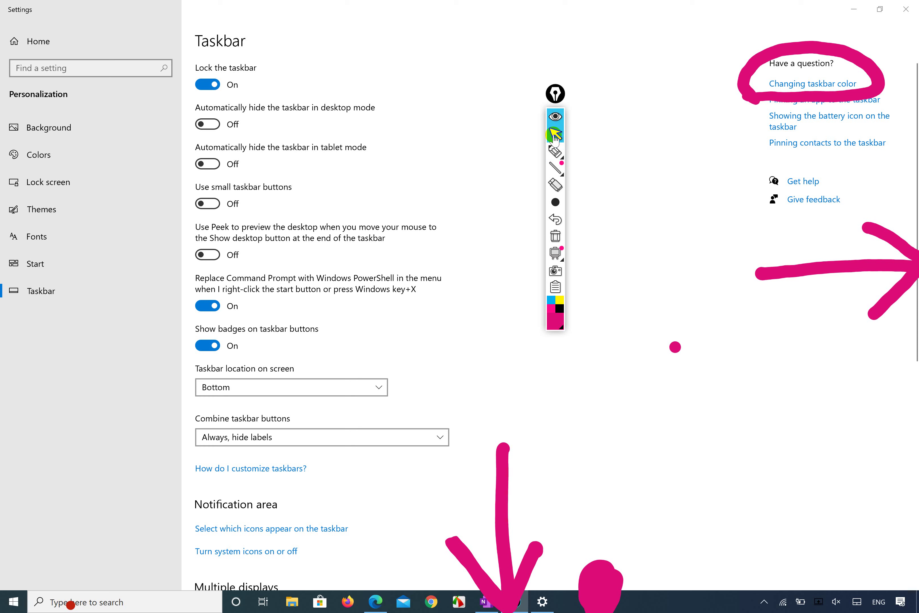
# - View the "Changing taskbar color" help page, try its Open Colors setting link but cancel the request, and minimize the browser
pyautogui.click(809, 86)
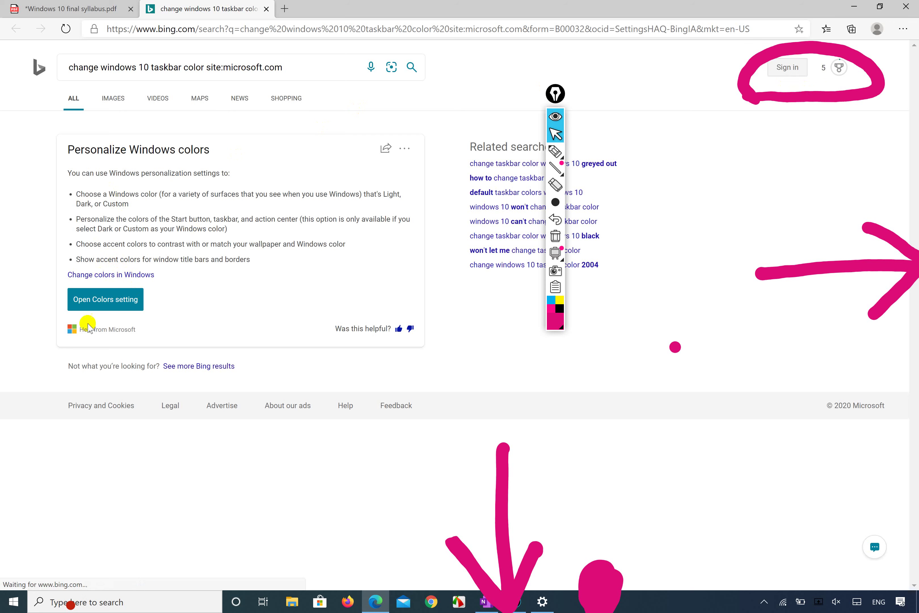
pyautogui.click(109, 302)
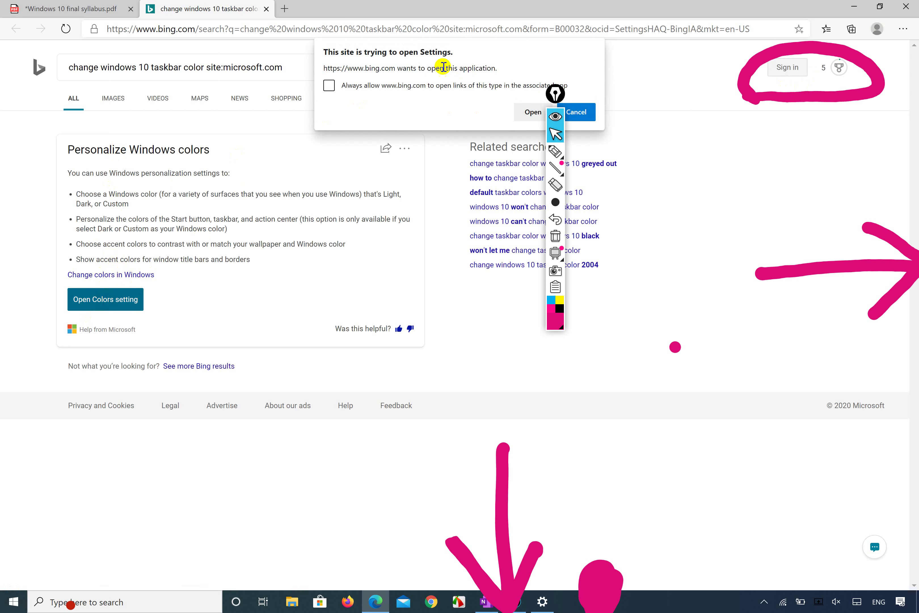
pyautogui.click(588, 115)
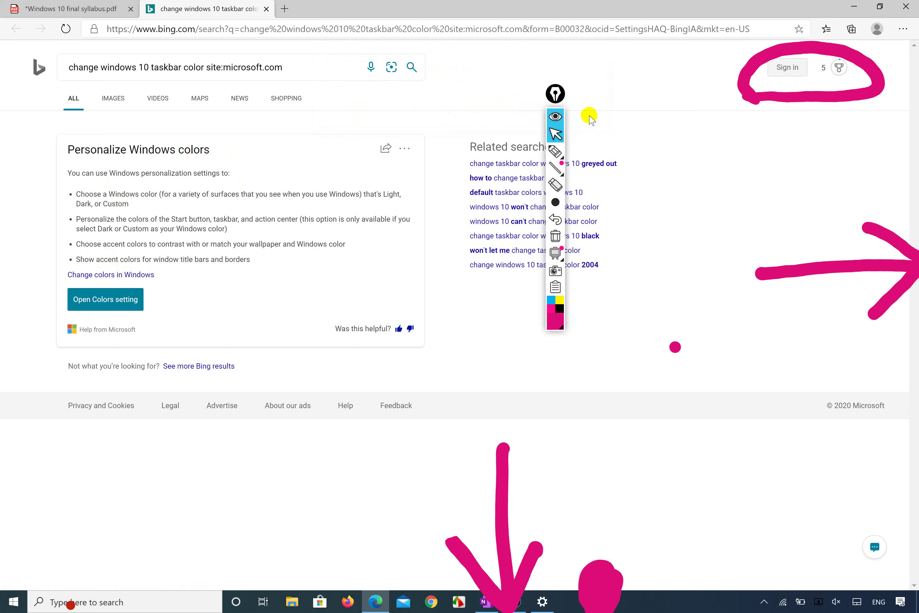
pyautogui.click(853, 8)
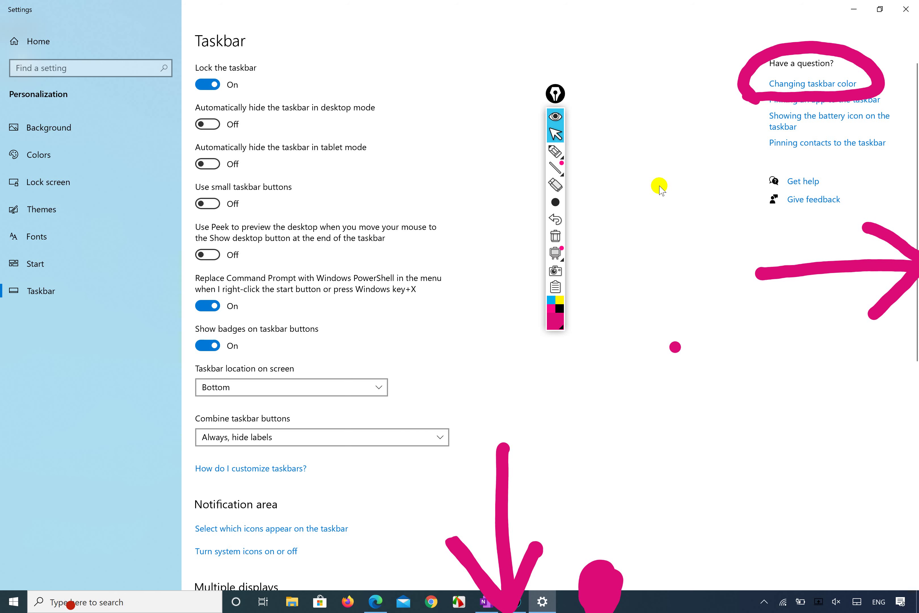
# - Remove the magenta circle around the help link and underline "Showing the battery icon on the taskbar" with the pen
pyautogui.scroll(-2, 659, 186)
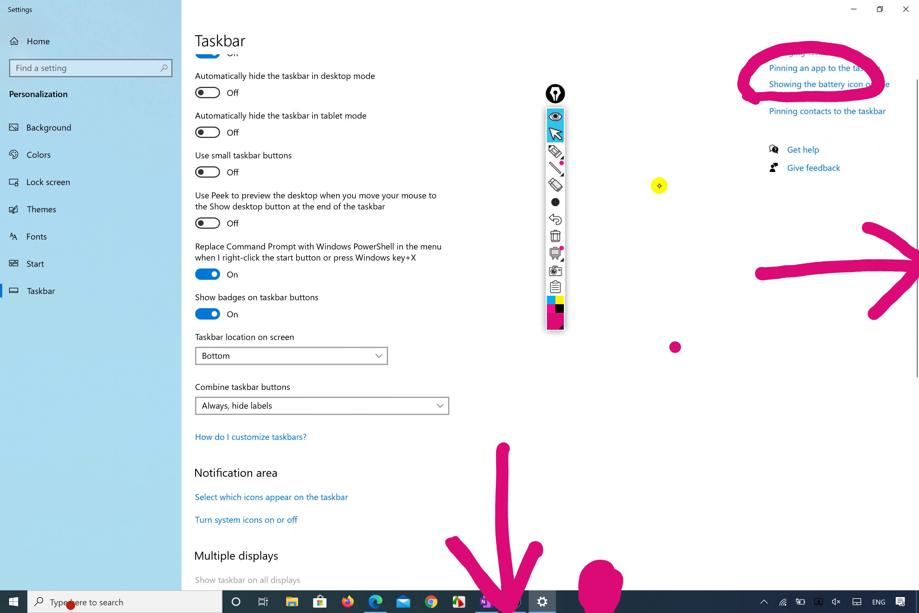
pyautogui.scroll(1, 660, 186)
pyautogui.click(555, 151)
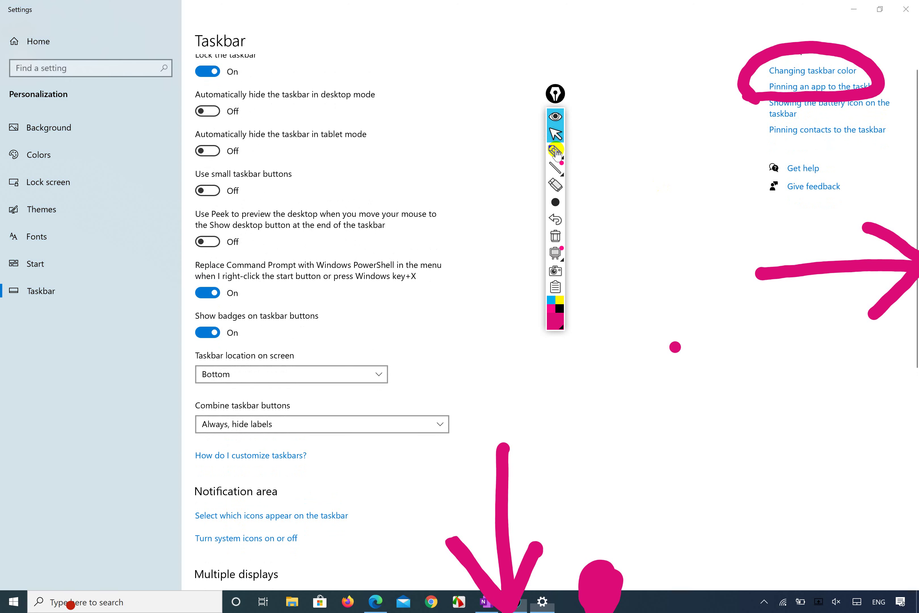
pyautogui.click(812, 93)
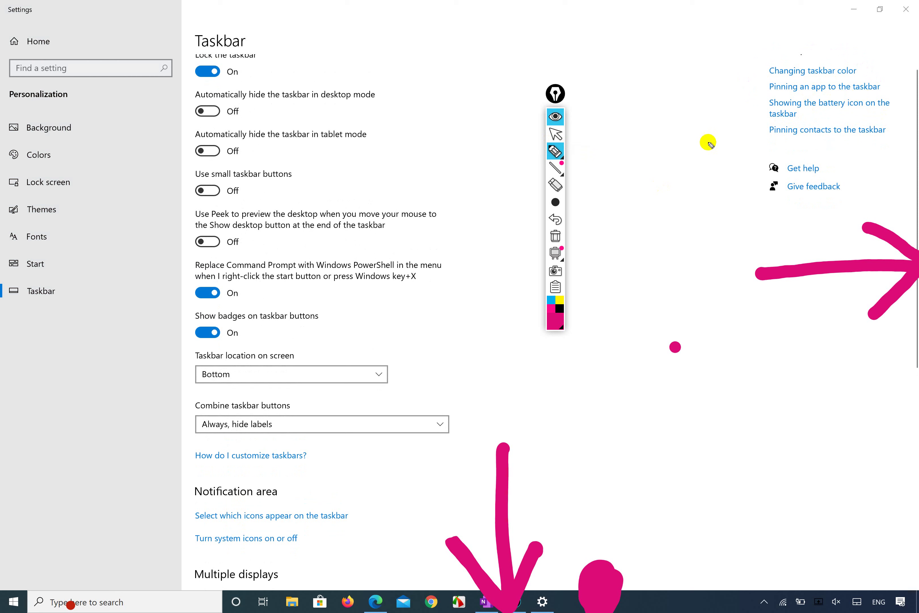
pyautogui.moveTo(750, 107)
pyautogui.mouseDown()
pyautogui.moveTo(795, 118)
pyautogui.moveTo(863, 113)
pyautogui.moveTo(751, 119)
pyautogui.mouseUp()
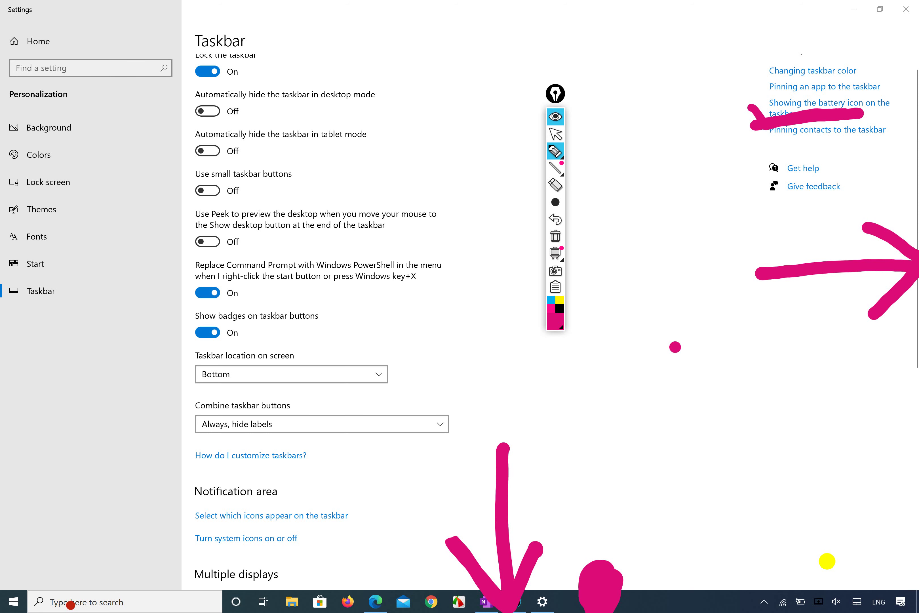
# - Draw a magenta curve beside the notification area icons, remove the underline on the battery link, and return to the normal cursor
pyautogui.moveTo(810, 579)
pyautogui.mouseDown()
pyautogui.moveTo(773, 607)
pyautogui.moveTo(828, 579)
pyautogui.moveTo(769, 612)
pyautogui.mouseUp()
pyautogui.hotkey('ctrl', 'z')
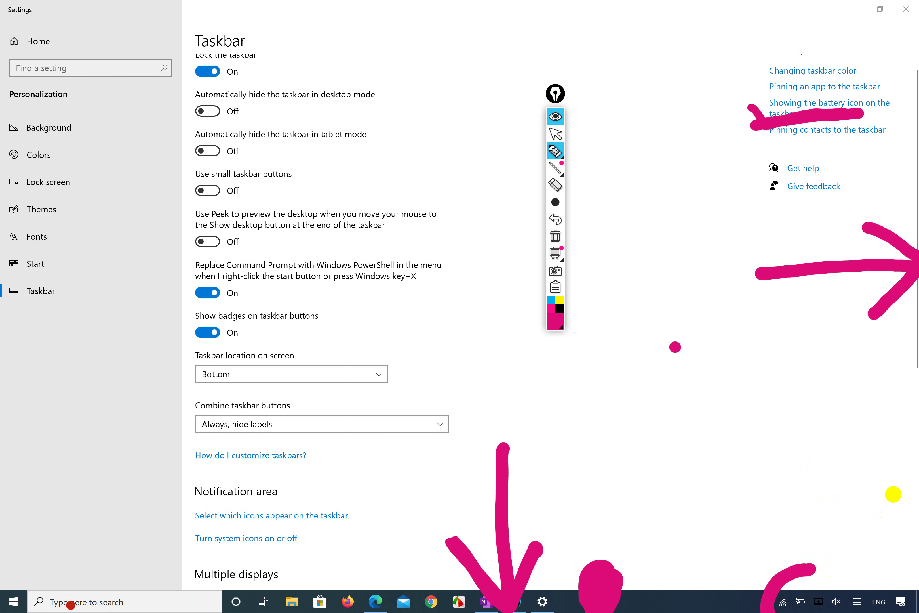
pyautogui.click(823, 119)
pyautogui.click(556, 133)
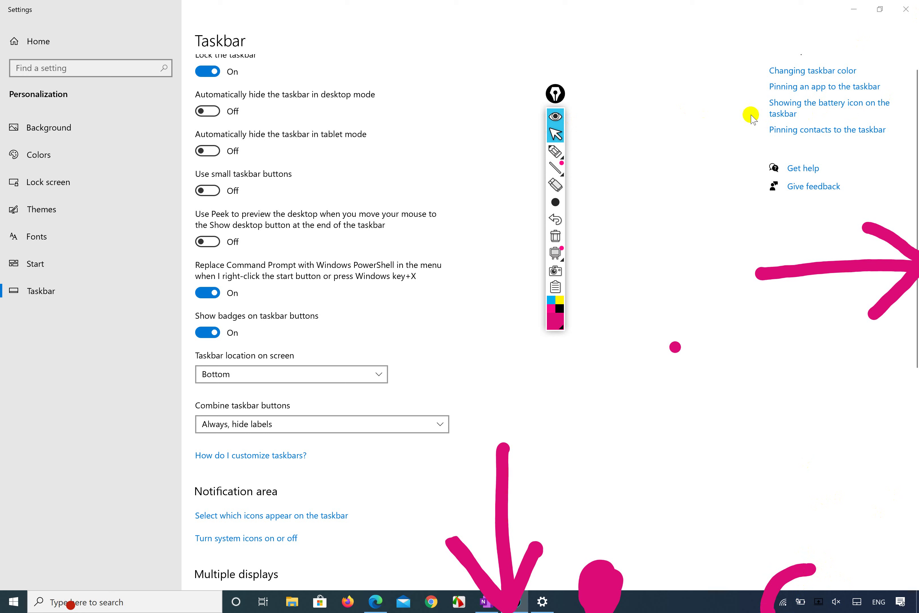
# - Open the "Showing the battery icon on the taskbar" help page, and minimize Settings so the desktop is behind the restored browser window
pyautogui.click(798, 104)
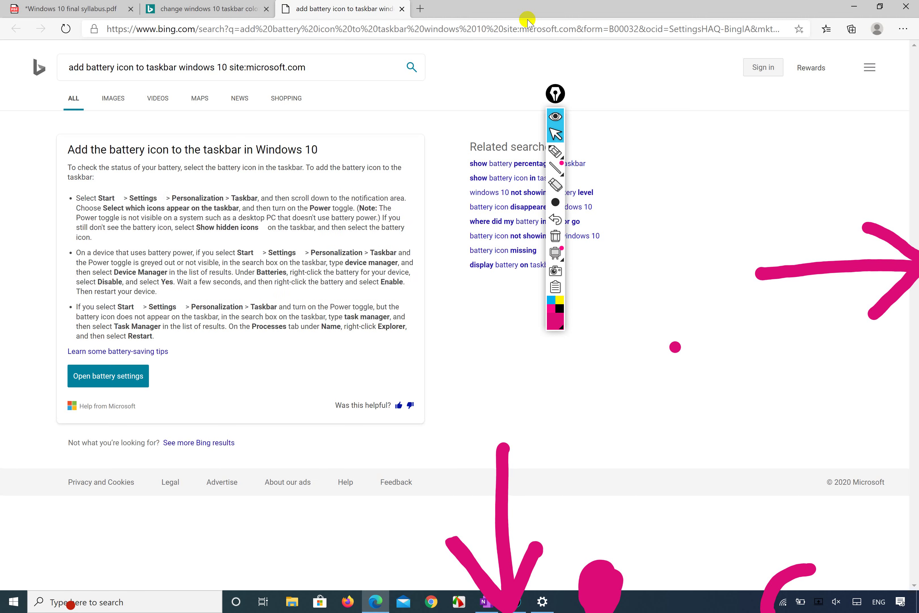
pyautogui.click(854, 6)
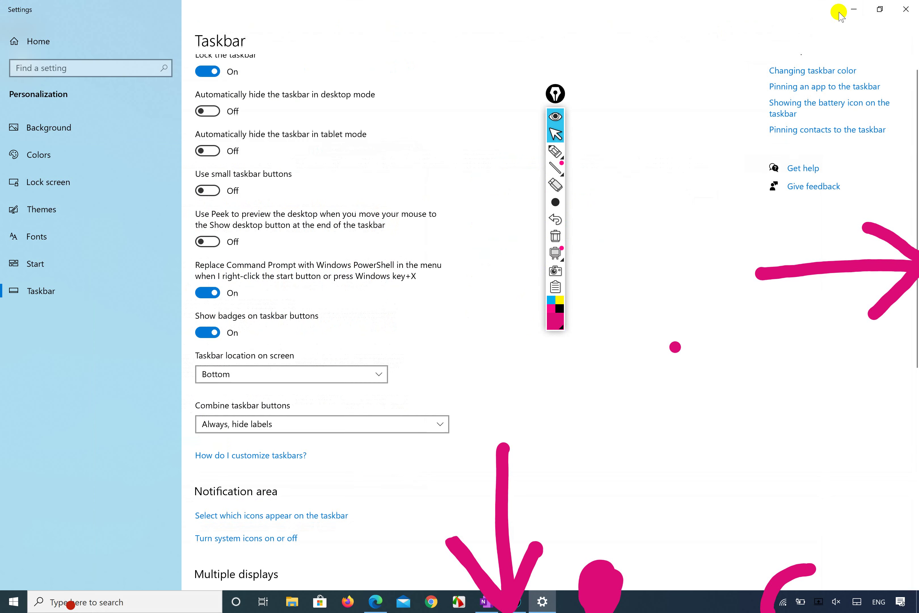
pyautogui.click(541, 604)
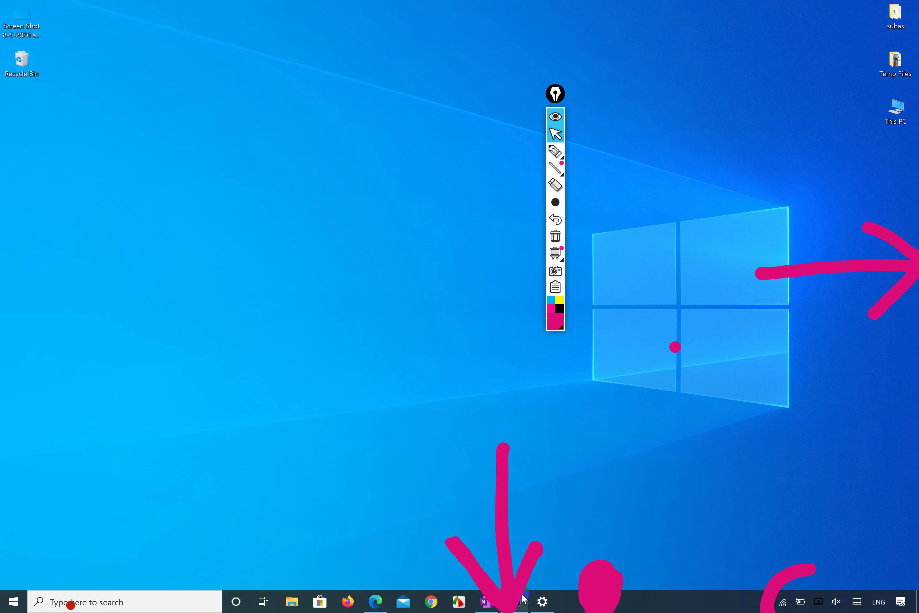
pyautogui.click(321, 603)
pyautogui.click(376, 602)
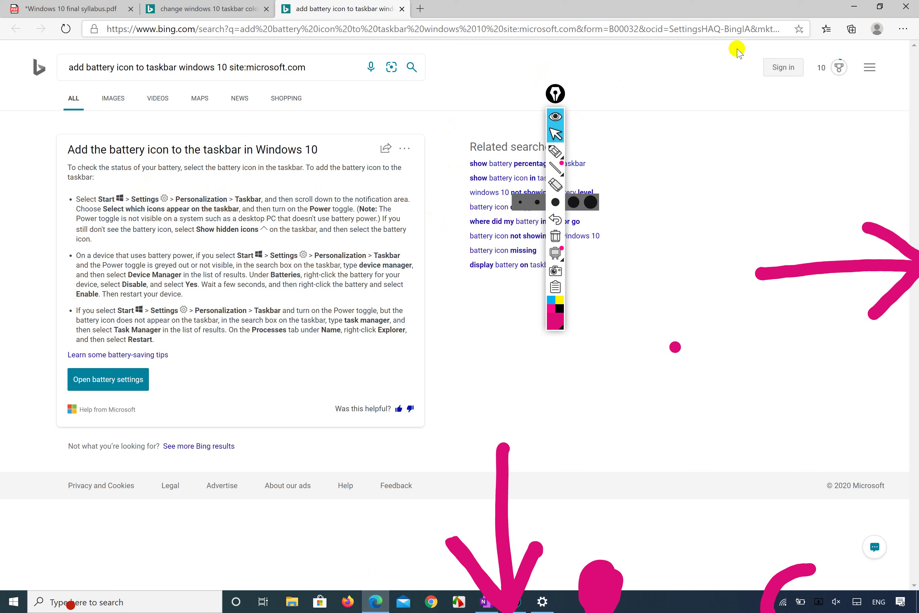
# - Return to the Taskbar settings and circle the help links beside the options with a thick magenta pen stroke
pyautogui.click(854, 8)
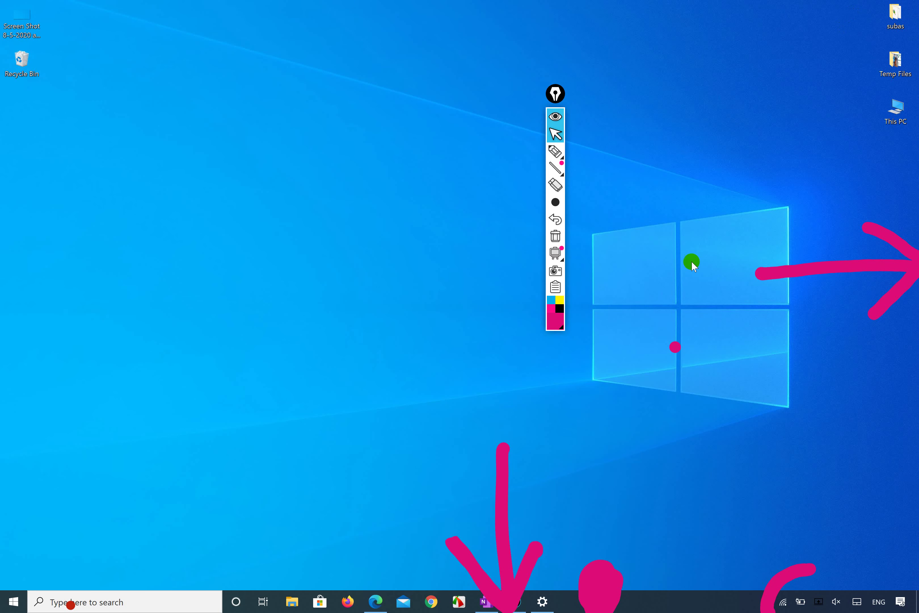
pyautogui.click(543, 601)
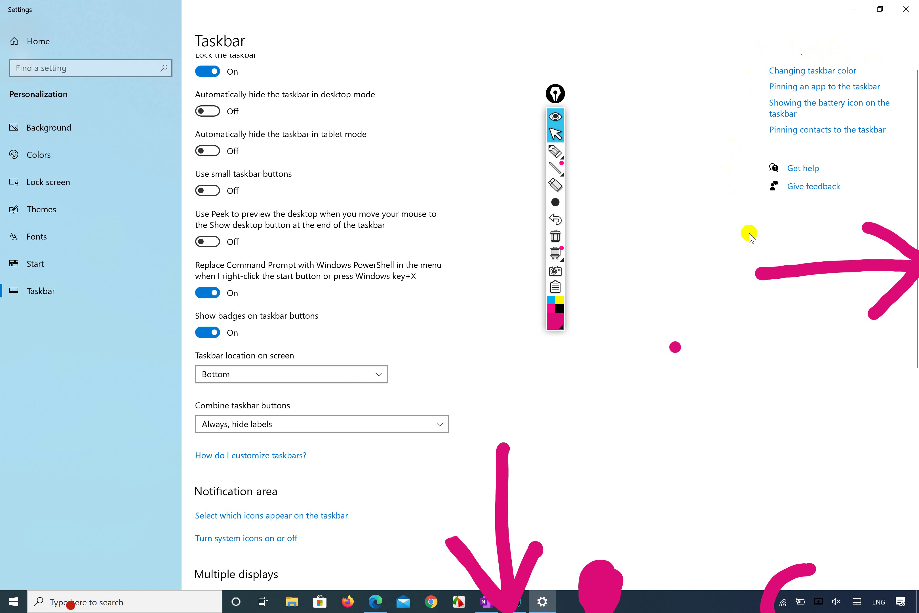
pyautogui.click(556, 151)
pyautogui.click(657, 189)
pyautogui.moveTo(865, 46)
pyautogui.mouseDown()
pyautogui.moveTo(724, 81)
pyautogui.moveTo(771, 145)
pyautogui.moveTo(867, 149)
pyautogui.moveTo(897, 130)
pyautogui.moveTo(881, 51)
pyautogui.moveTo(858, 34)
pyautogui.mouseUp()
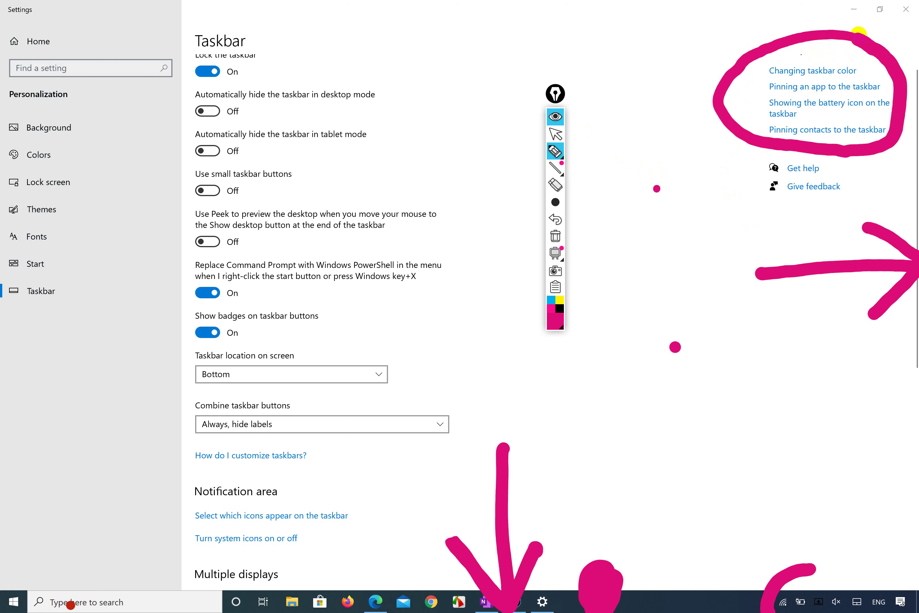
pyautogui.moveTo(851, 40)
pyautogui.mouseDown()
pyautogui.moveTo(789, 24)
pyautogui.moveTo(723, 67)
pyautogui.moveTo(730, 117)
pyautogui.mouseUp()
pyautogui.moveTo(765, 146)
pyautogui.mouseDown()
pyautogui.moveTo(850, 153)
pyautogui.moveTo(906, 59)
pyautogui.moveTo(789, 37)
pyautogui.moveTo(716, 69)
pyautogui.moveTo(720, 109)
pyautogui.moveTo(807, 157)
pyautogui.moveTo(849, 124)
pyautogui.mouseUp()
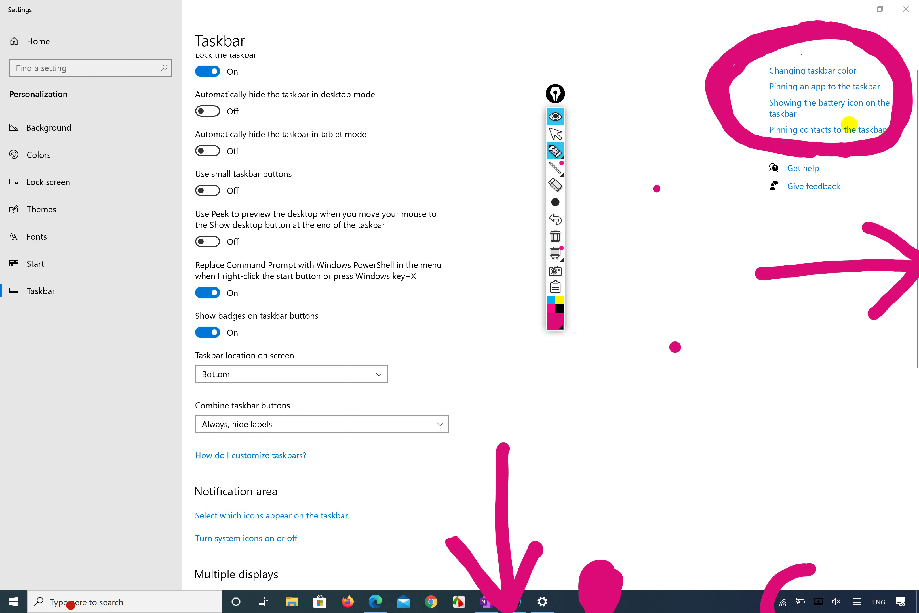
# - Erase the old magenta arrows and marks over the taskbar and screen edge, and go back to the normal pointer
pyautogui.moveTo(850, 124)
pyautogui.mouseDown()
pyautogui.moveTo(816, 309)
pyautogui.moveTo(489, 556)
pyautogui.moveTo(703, 580)
pyautogui.mouseUp()
pyautogui.moveTo(842, 573); pyautogui.dragTo(870, 511)
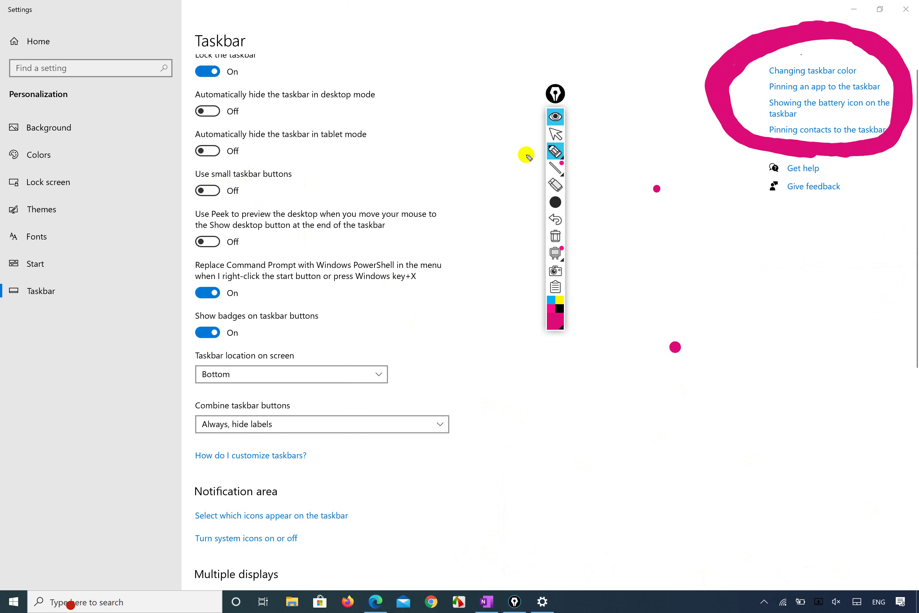
pyautogui.click(556, 154)
pyautogui.click(555, 135)
# - Switch the small taskbar buttons on and back off to compare the taskbar sizes
pyautogui.click(209, 190)
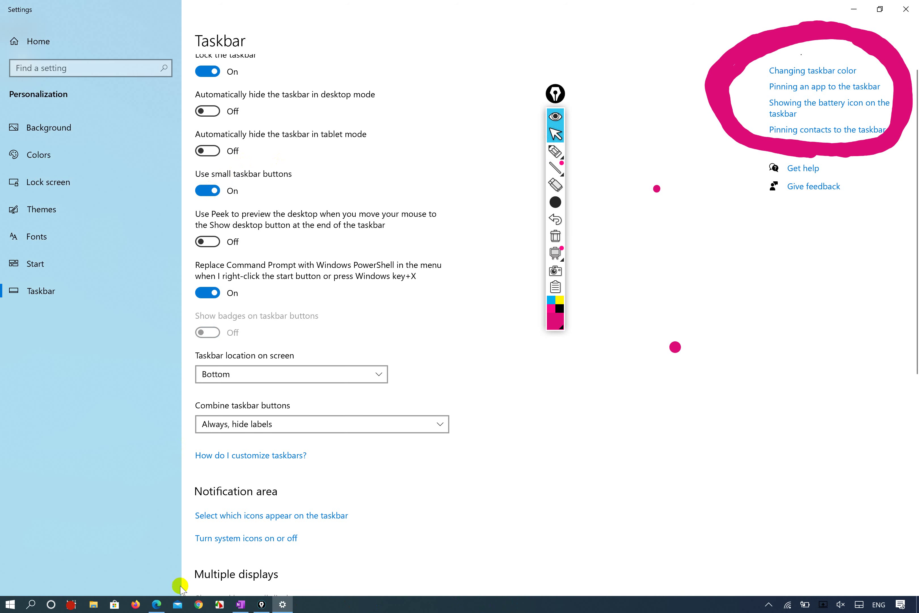
pyautogui.click(262, 188)
pyautogui.click(207, 190)
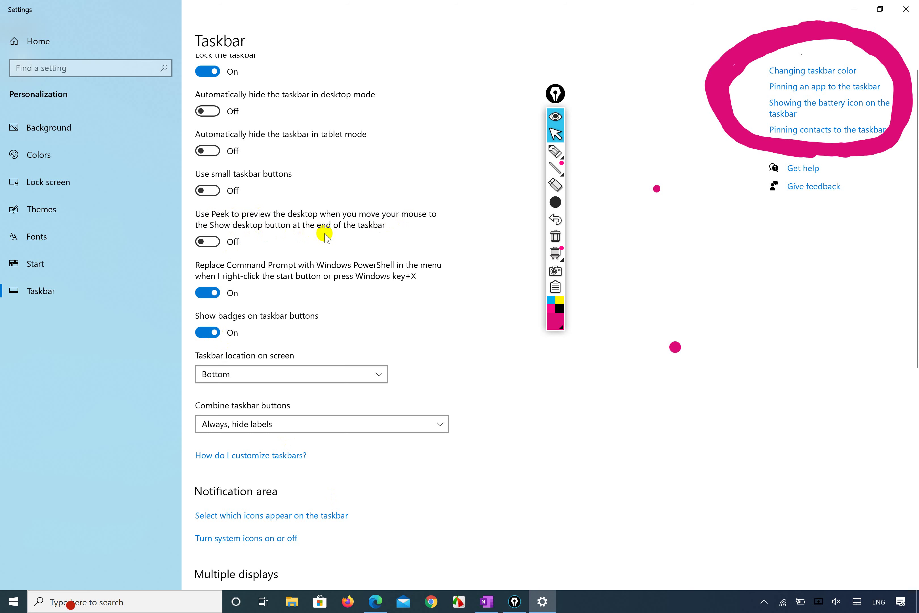
# - Turn on the Peek desktop preview and try Show desktop twice, restoring the Settings window each time
pyautogui.click(208, 242)
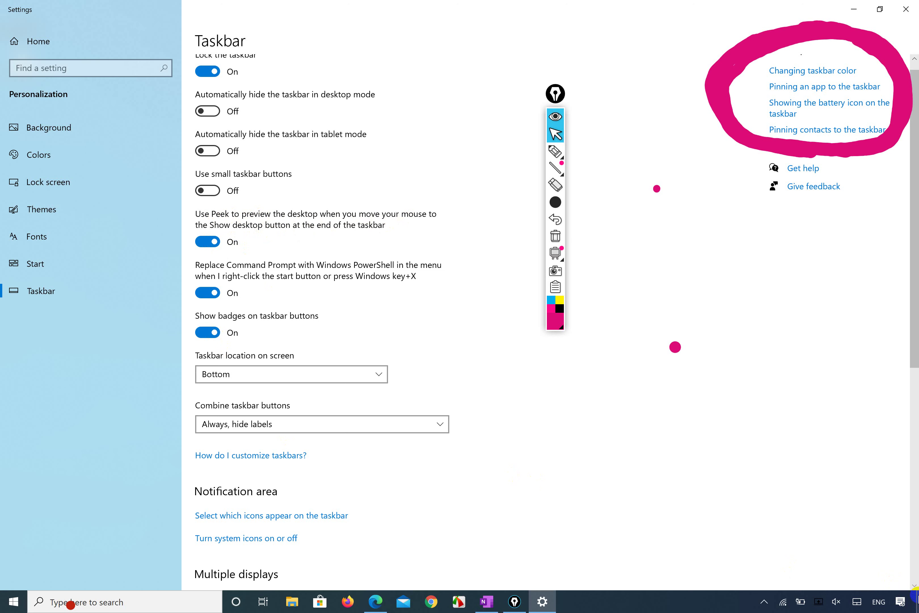
pyautogui.click(916, 599)
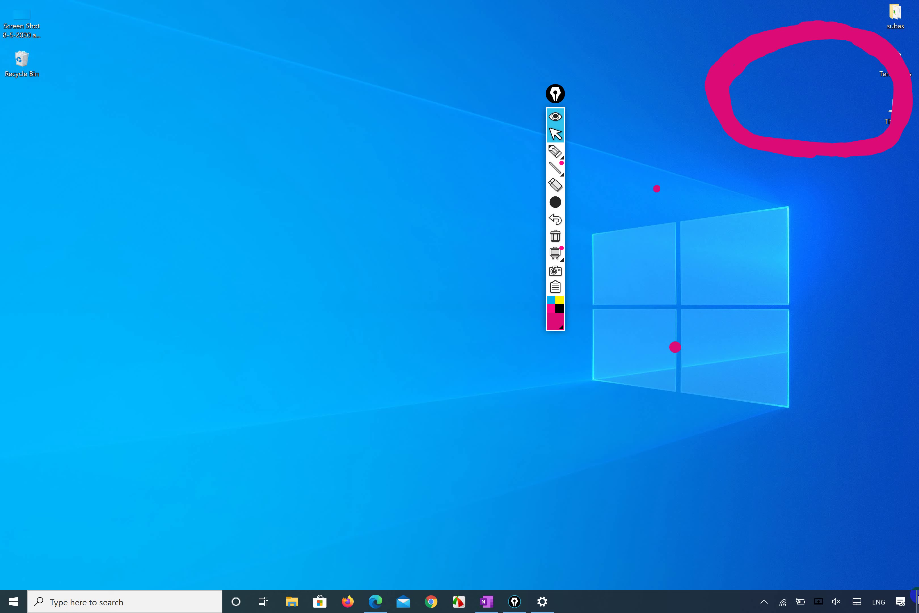
pyautogui.click(916, 599)
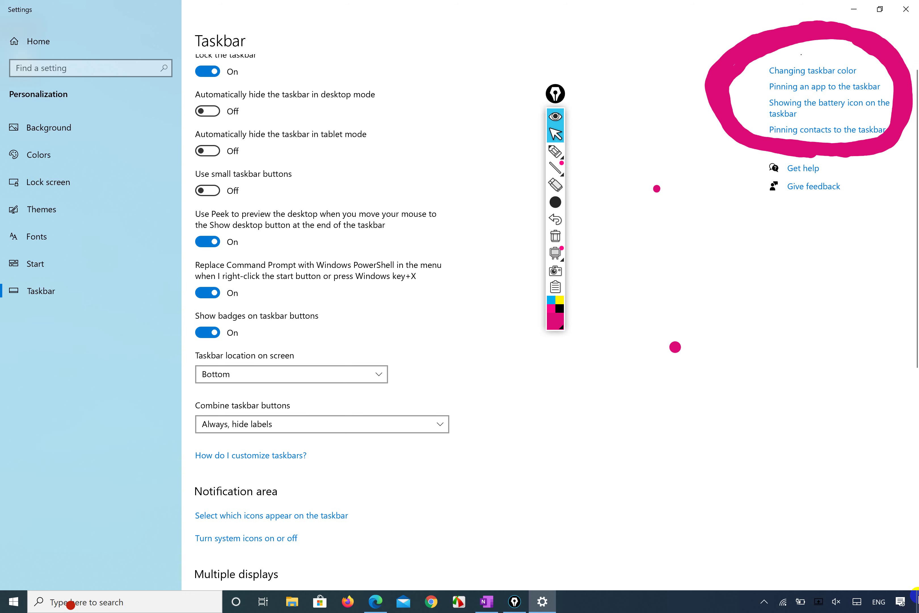
pyautogui.click(916, 599)
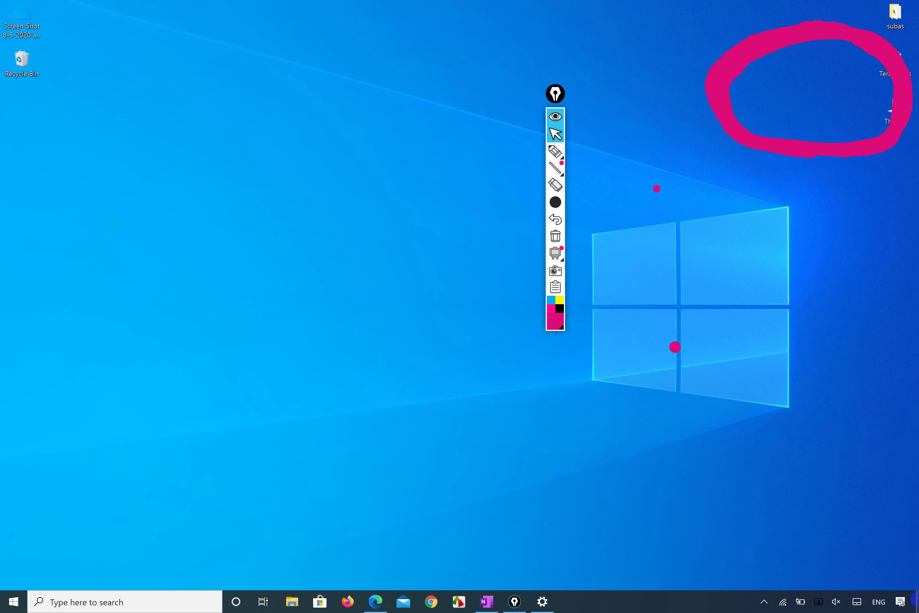
pyautogui.click(916, 599)
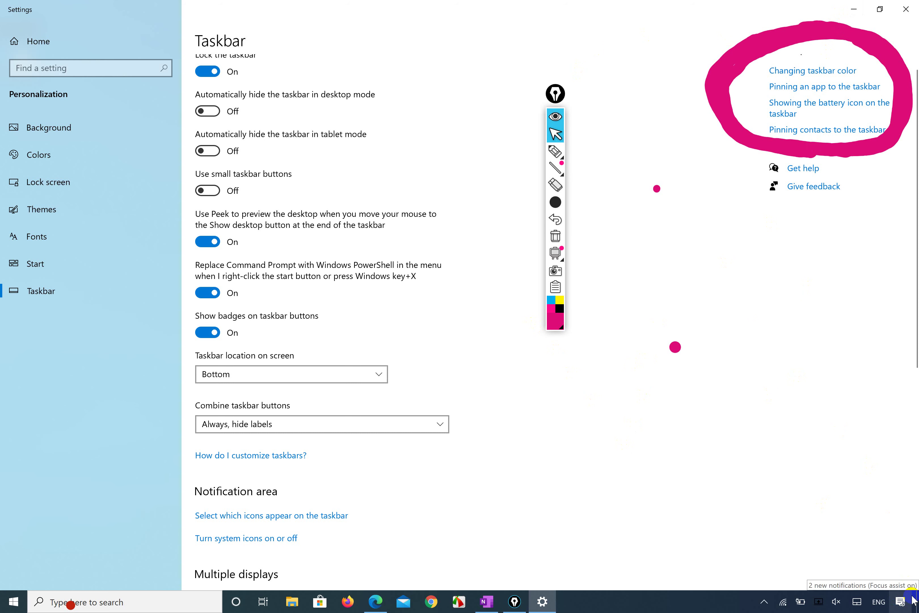
# - Draw a pen mark around the Show desktop area at the taskbar's end, undo it, and return to the pointer
pyautogui.scroll(-10, 910, 585)
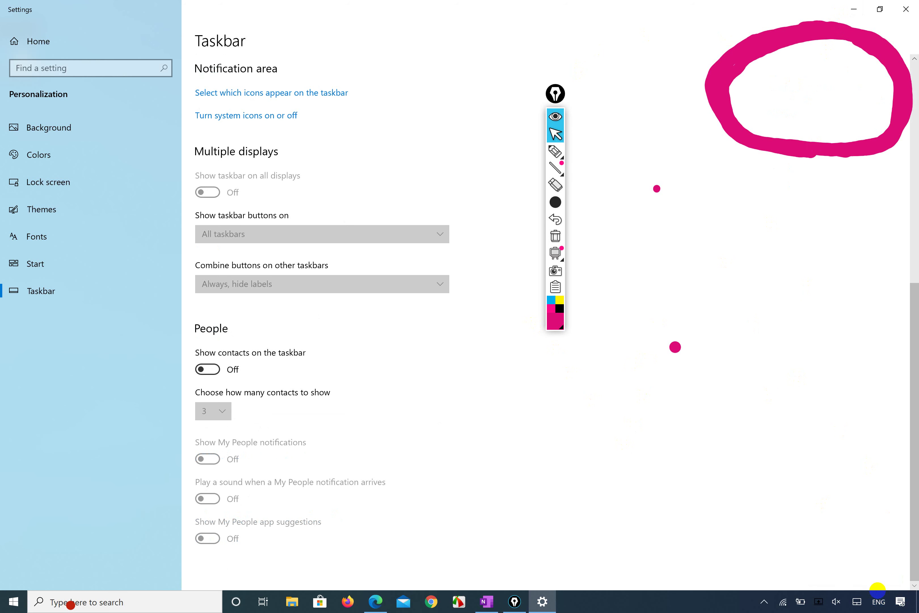
pyautogui.click(555, 151)
pyautogui.moveTo(910, 532)
pyautogui.mouseDown()
pyautogui.moveTo(872, 575)
pyautogui.moveTo(917, 606)
pyautogui.mouseUp()
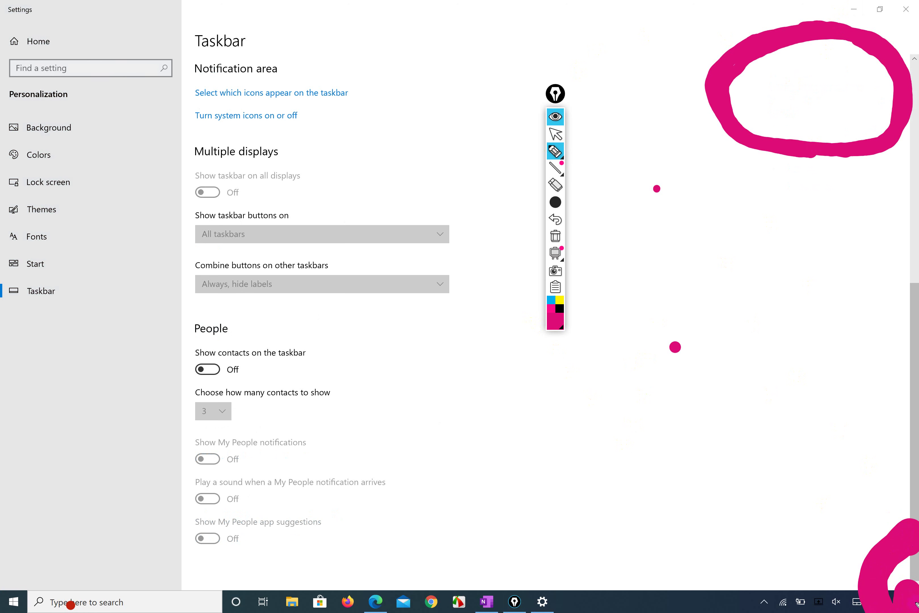
pyautogui.hotkey('ctrl', 'z')
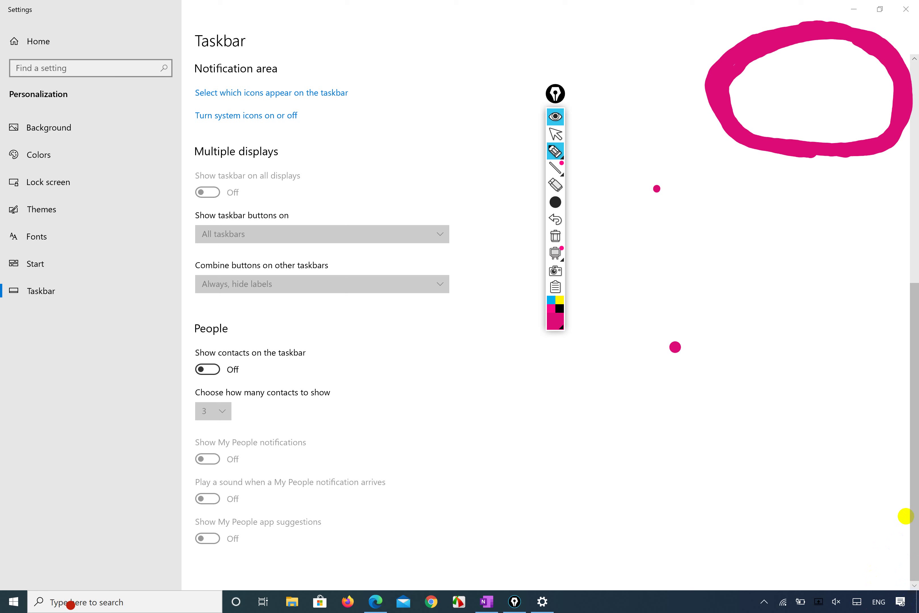
pyautogui.click(562, 135)
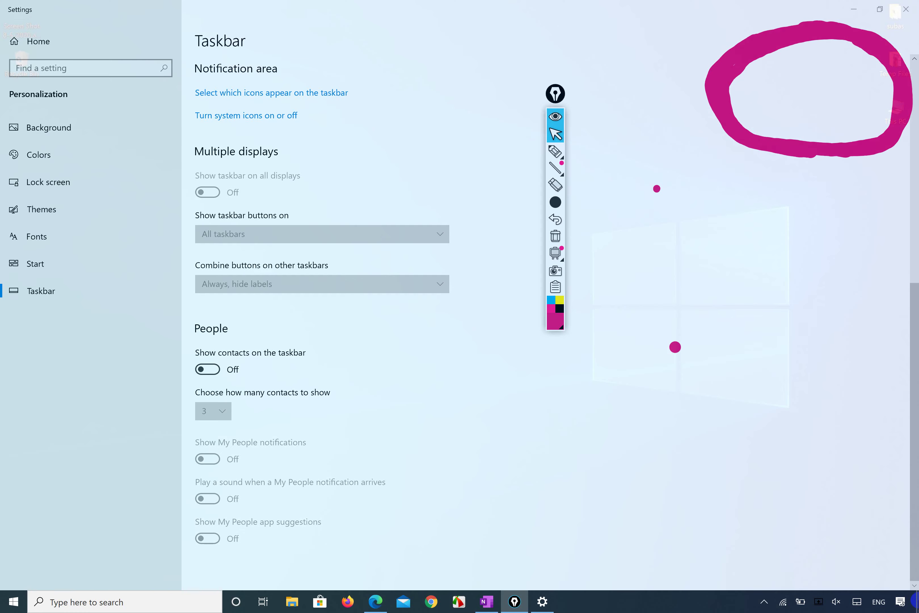
# - Demonstrate Show desktop by repeatedly hiding all windows and bringing the Settings window back
pyautogui.click(917, 601)
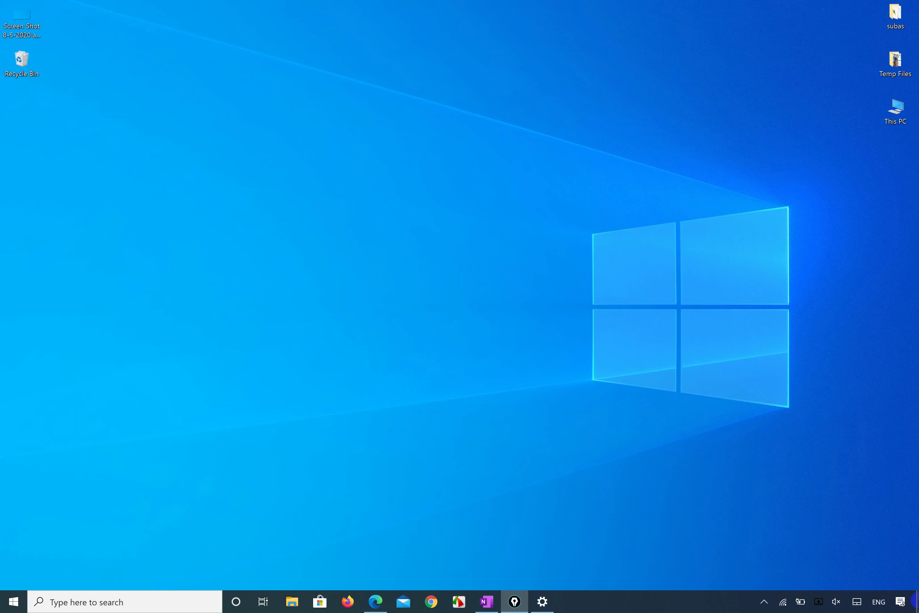
pyautogui.click(916, 601)
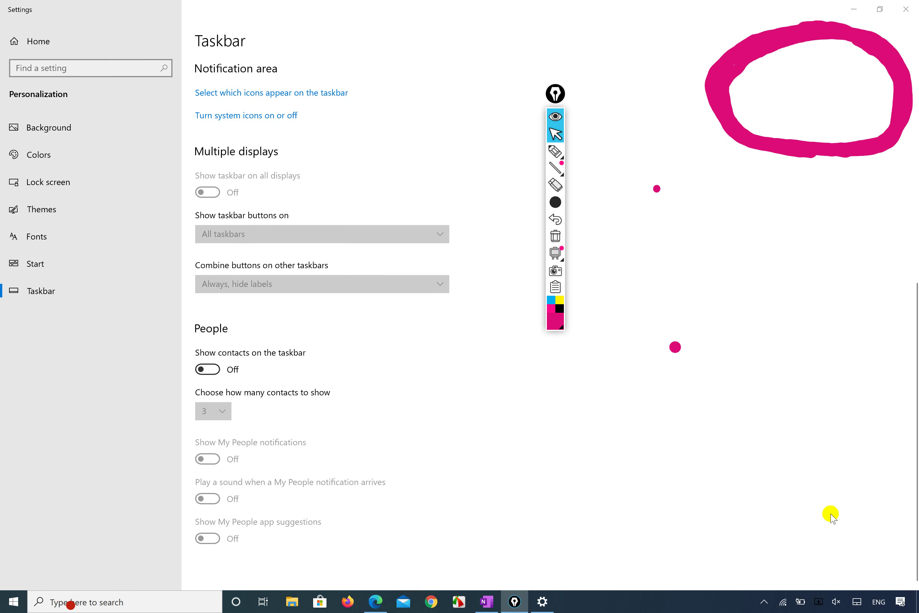
pyautogui.click(915, 607)
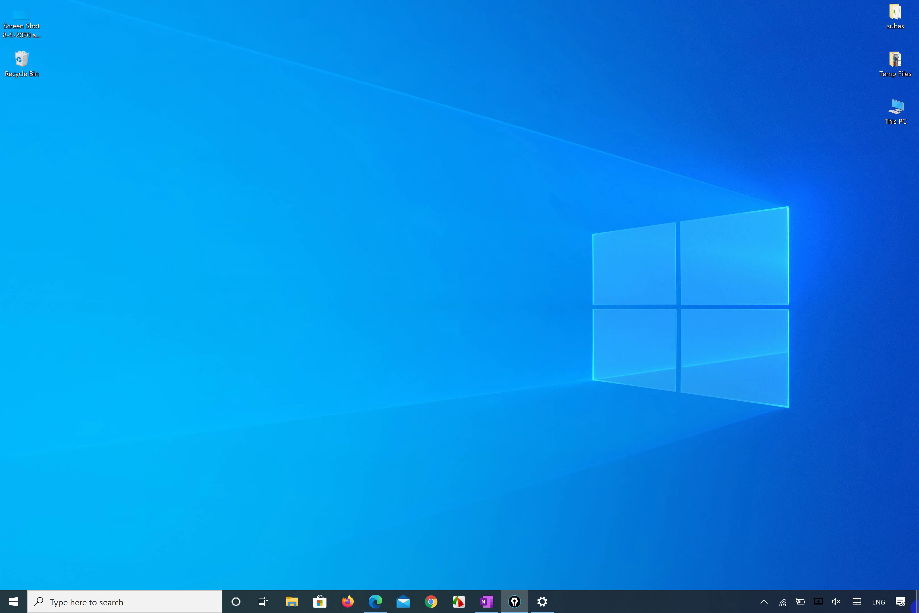
pyautogui.click(916, 605)
pyautogui.click(915, 605)
pyautogui.click(915, 605)
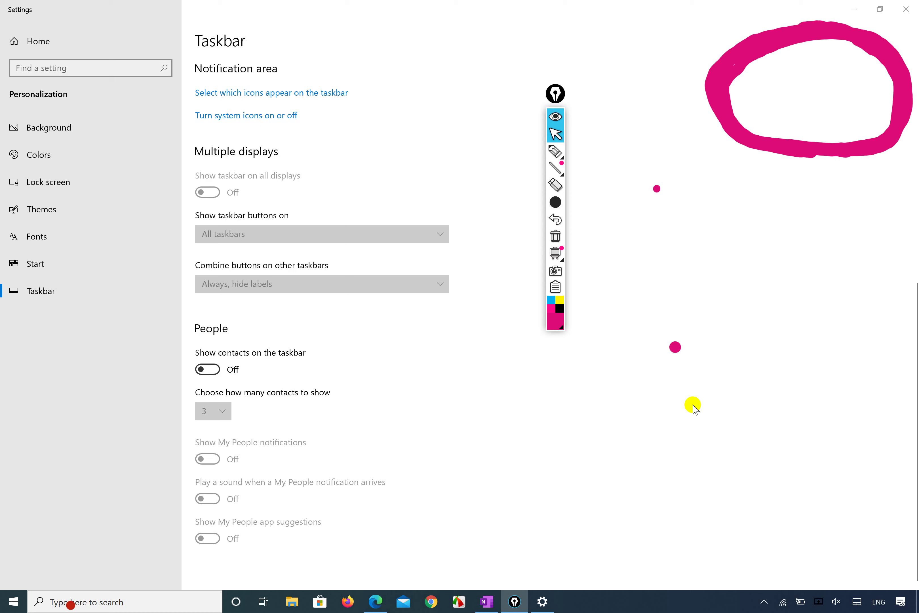
# - Turn off the option that uses Peek to preview the desktop
pyautogui.scroll(5, 237, 210)
pyautogui.scroll(3, 275, 191)
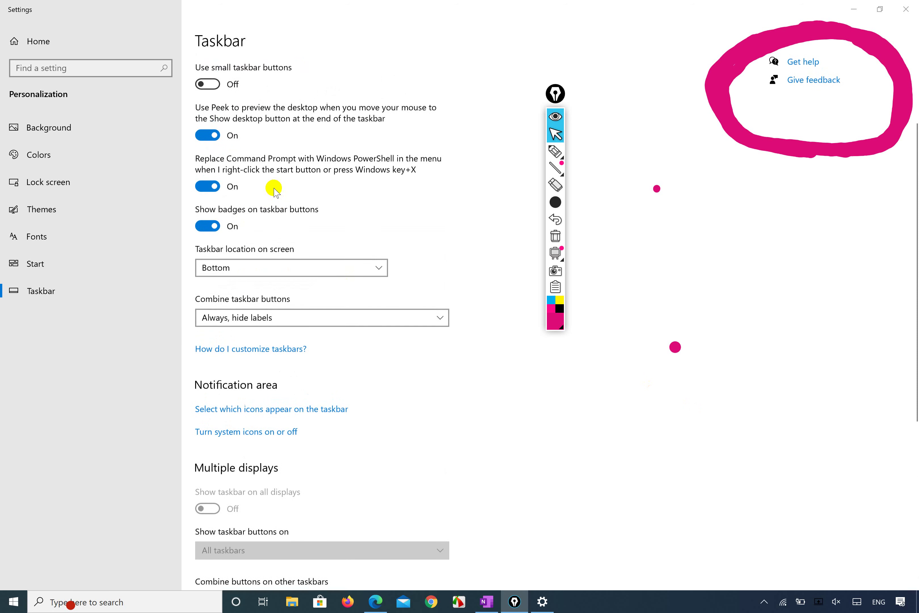
pyautogui.click(221, 256)
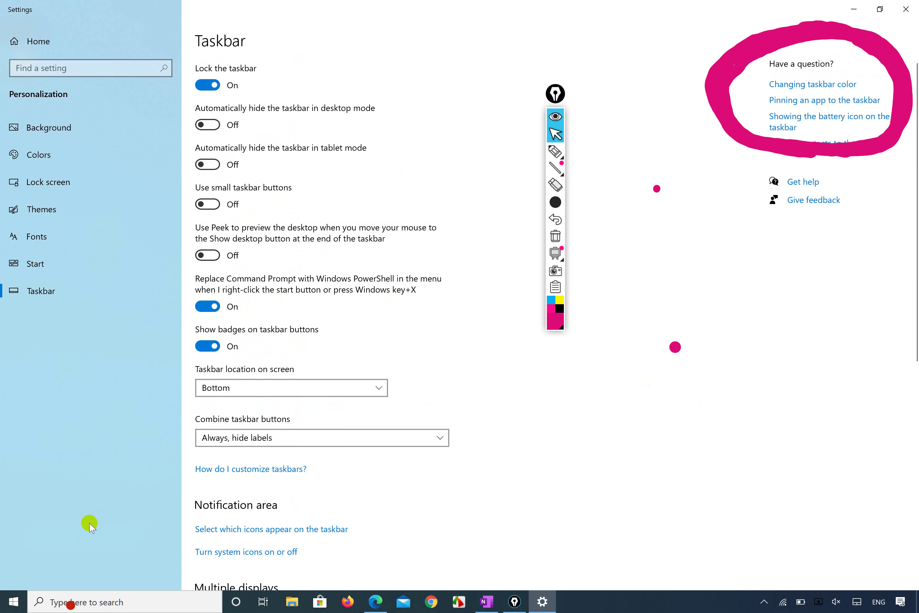
# - Open the Start button's shortcut menu to view the Windows PowerShell entries, and close it
pyautogui.rightClick(24, 604)
pyautogui.click(12, 561)
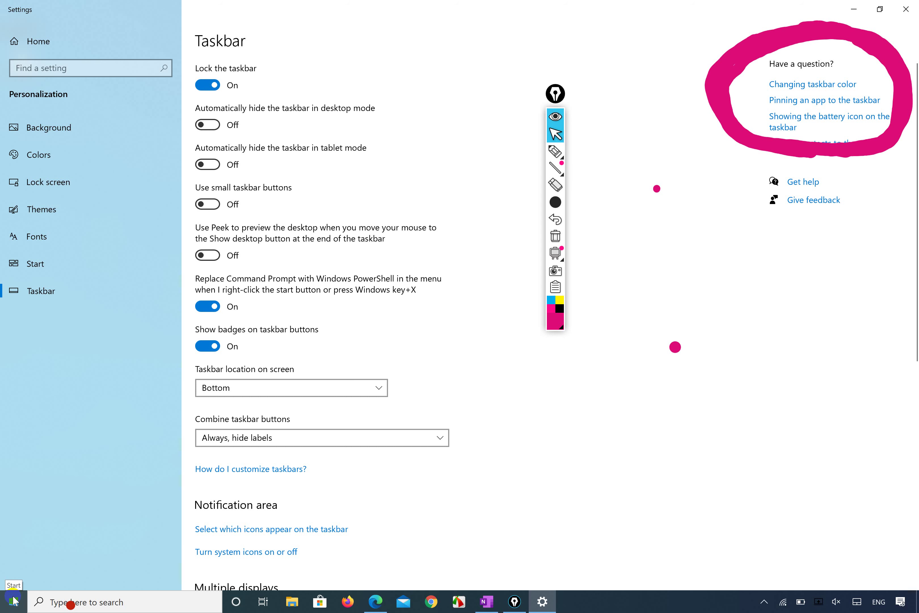
pyautogui.rightClick(14, 601)
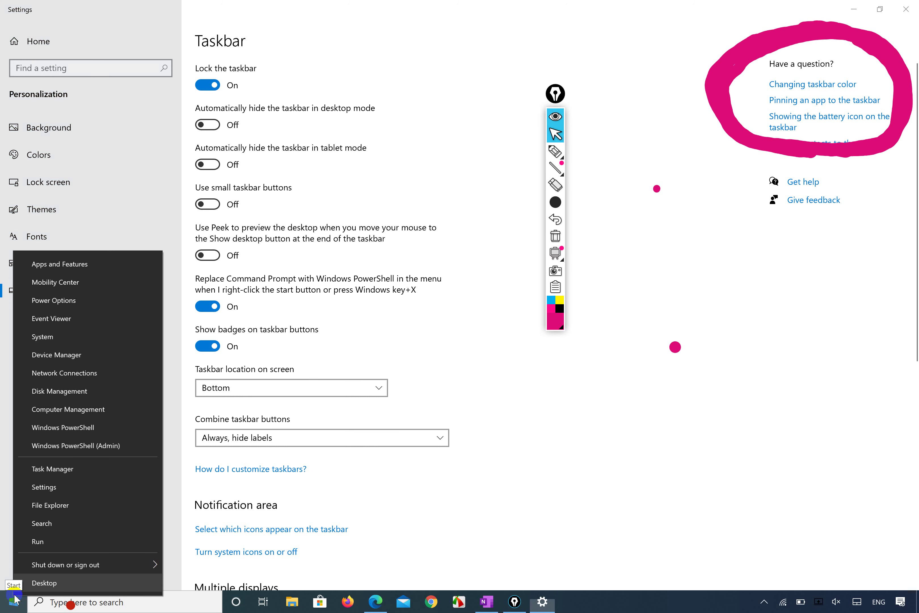
pyautogui.click(674, 349)
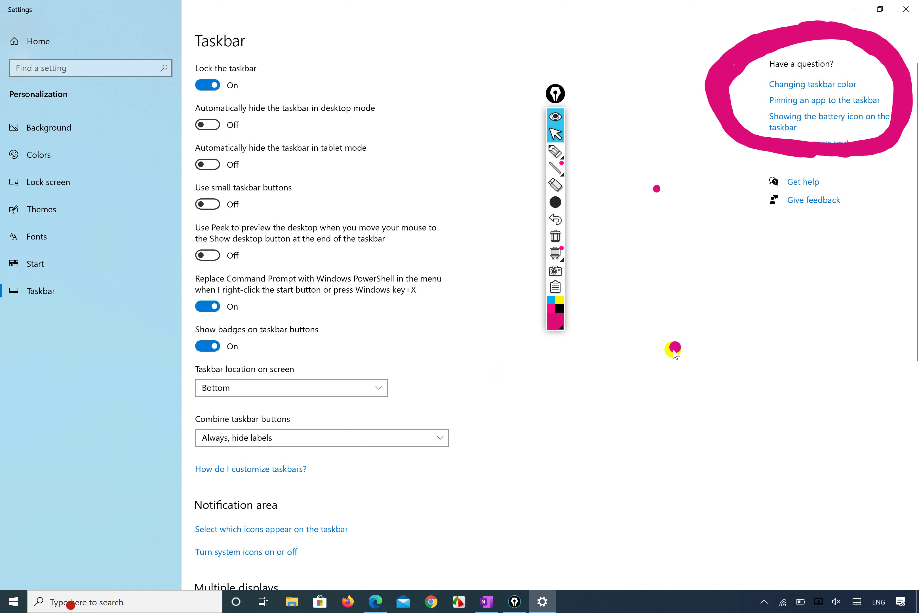
# - Search Windows for "screen", launch the On-Screen Keyboard, and move its window down to the middle of the screen
pyautogui.press('super+s')
pyautogui.write('s')
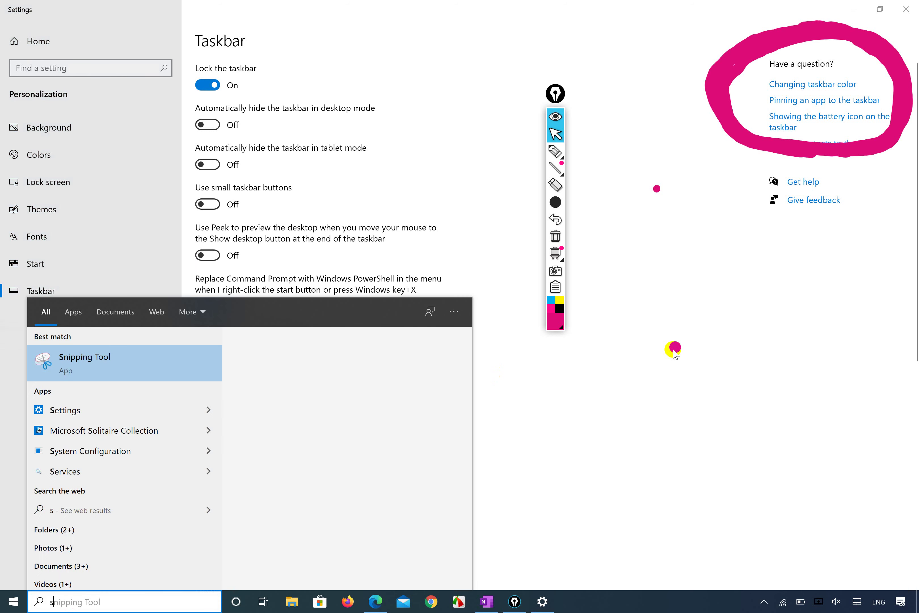
pyautogui.press('BackSpace')
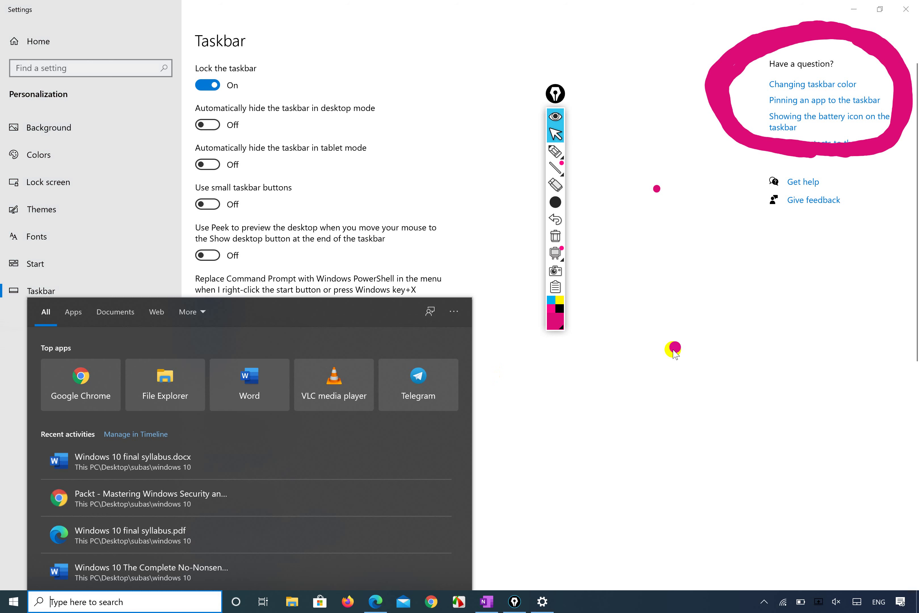
pyautogui.write('screen')
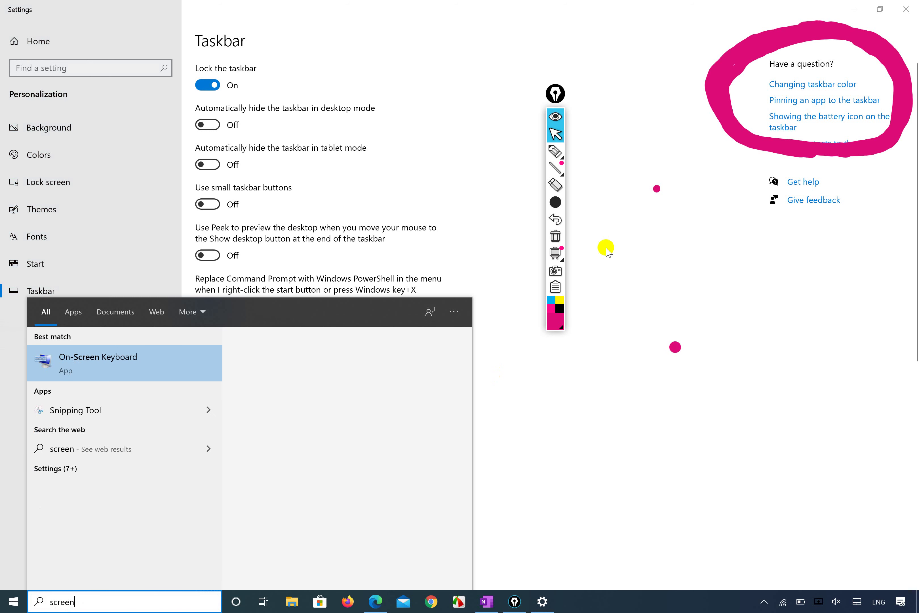
pyautogui.click(120, 358)
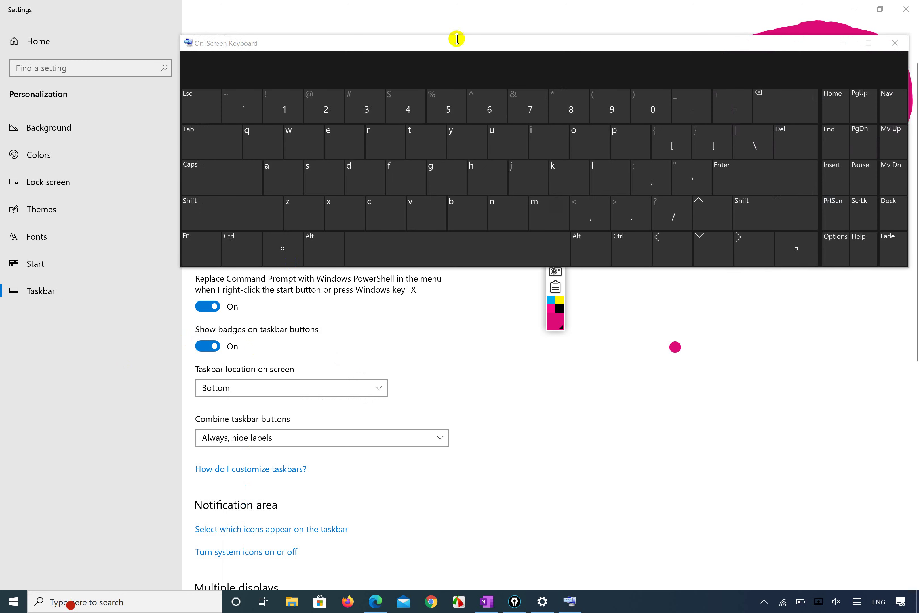
pyautogui.click(454, 43)
pyautogui.moveTo(454, 44); pyautogui.dragTo(431, 246)
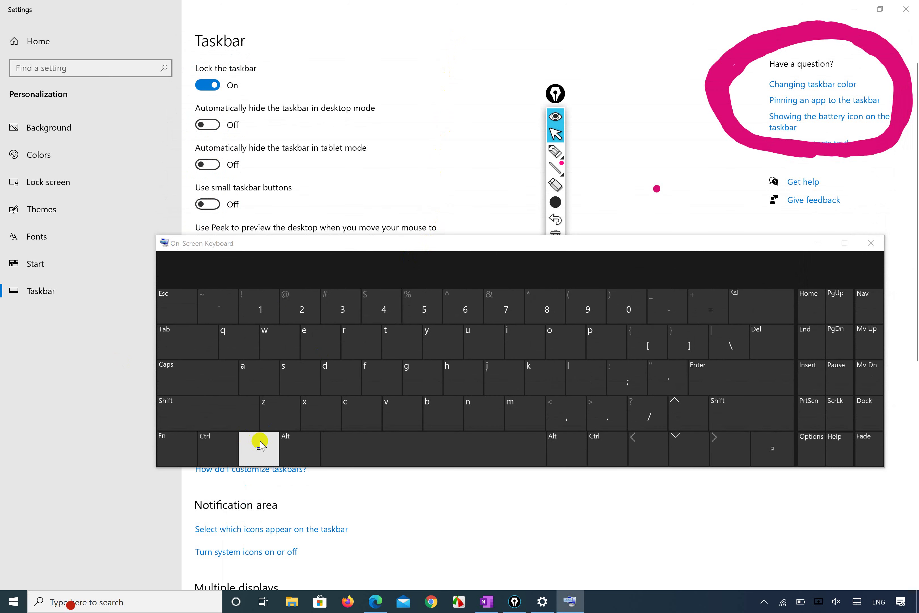
# - Try the Windows key + X combination on the On-Screen Keyboard
pyautogui.click(180, 447)
pyautogui.click(180, 448)
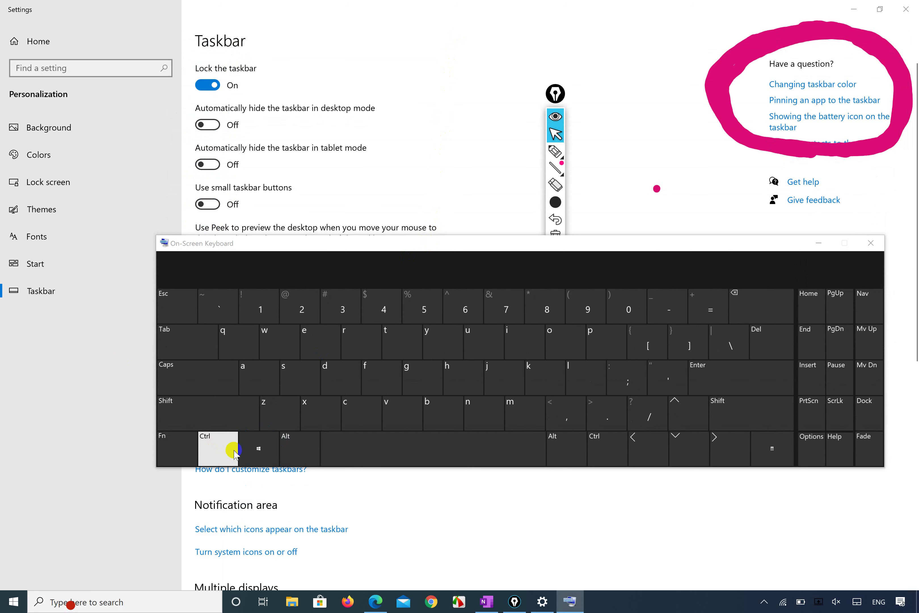
pyautogui.click(257, 447)
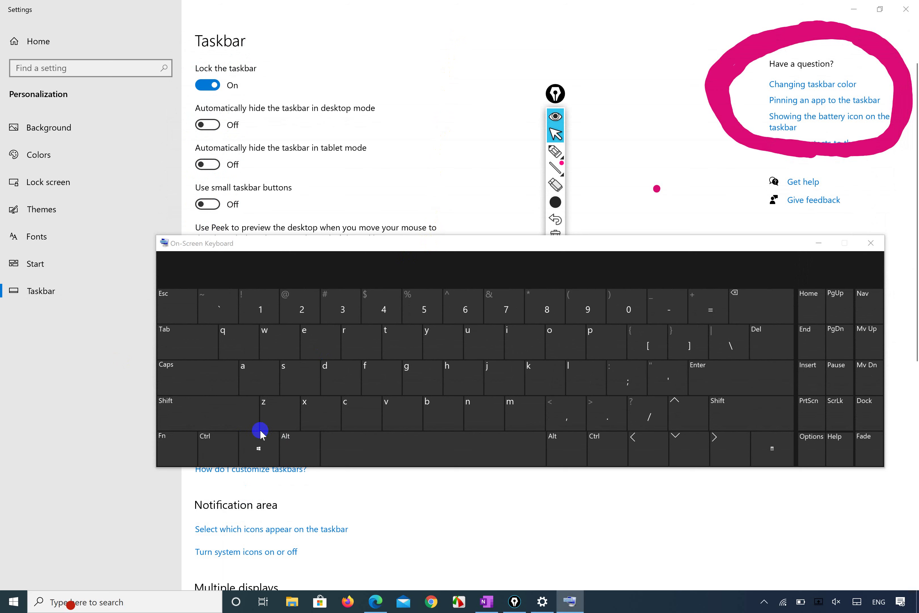
pyautogui.click(255, 447)
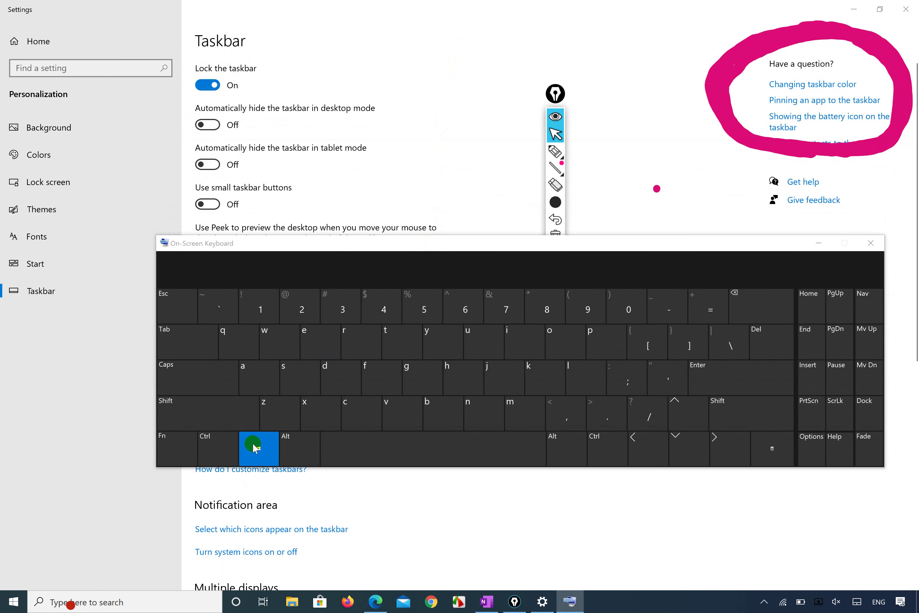
pyautogui.click(303, 420)
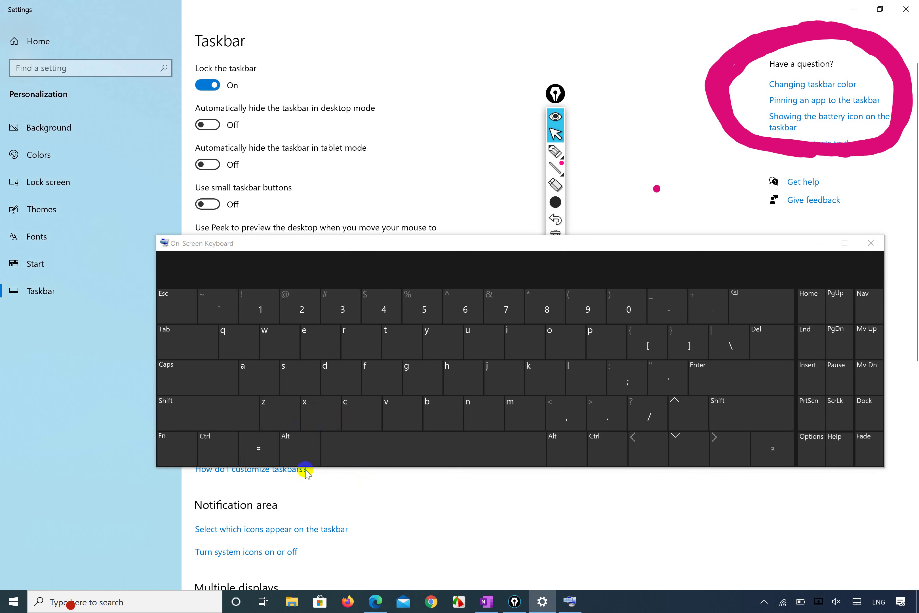
# - View the Start button's shortcut menu, and minimize the On-Screen Keyboard
pyautogui.rightClick(5, 592)
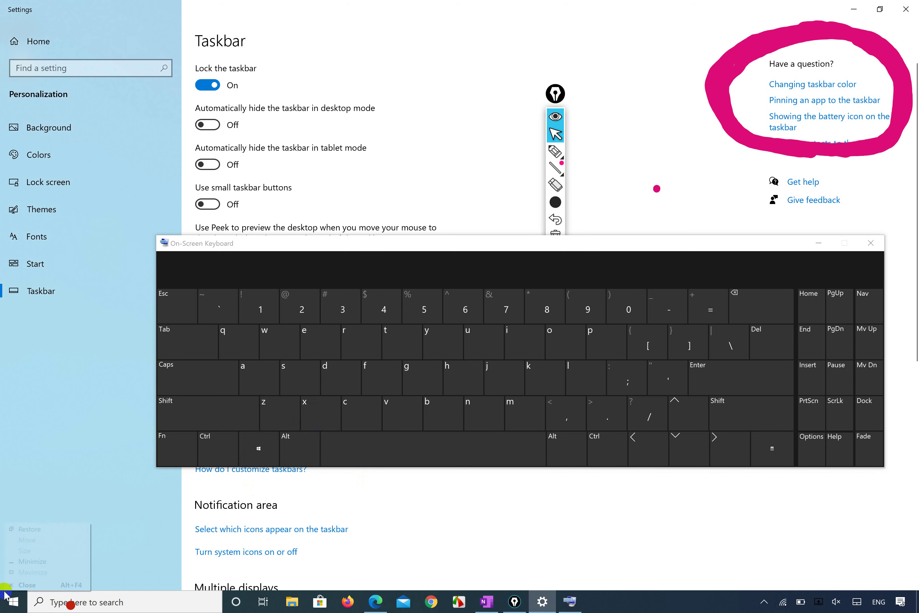
pyautogui.click(65, 488)
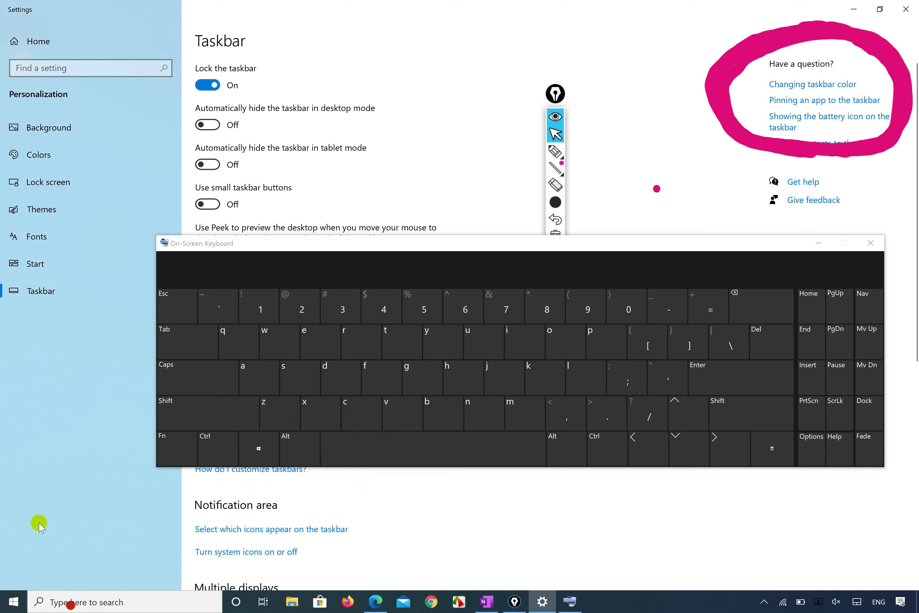
pyautogui.rightClick(18, 602)
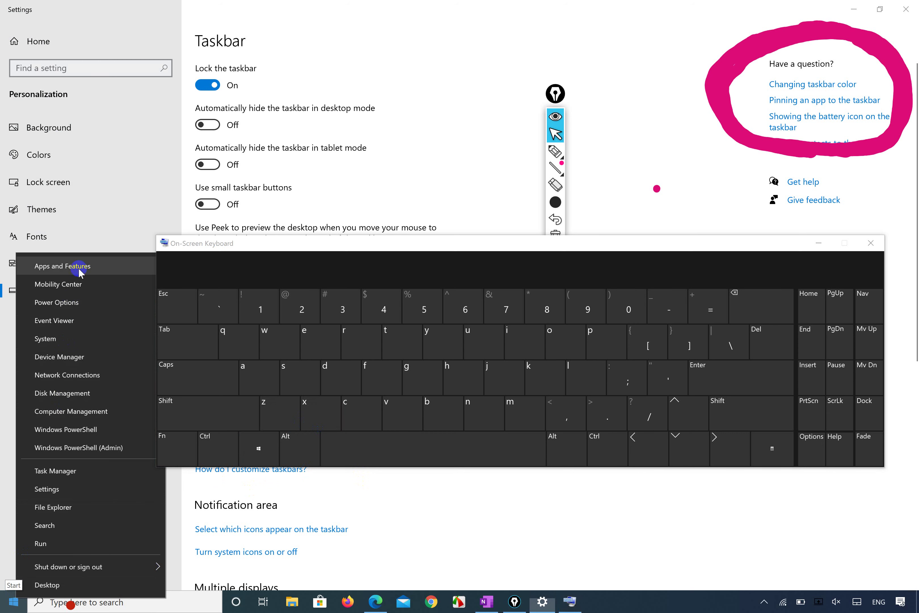
pyautogui.click(819, 243)
pyautogui.click(819, 243)
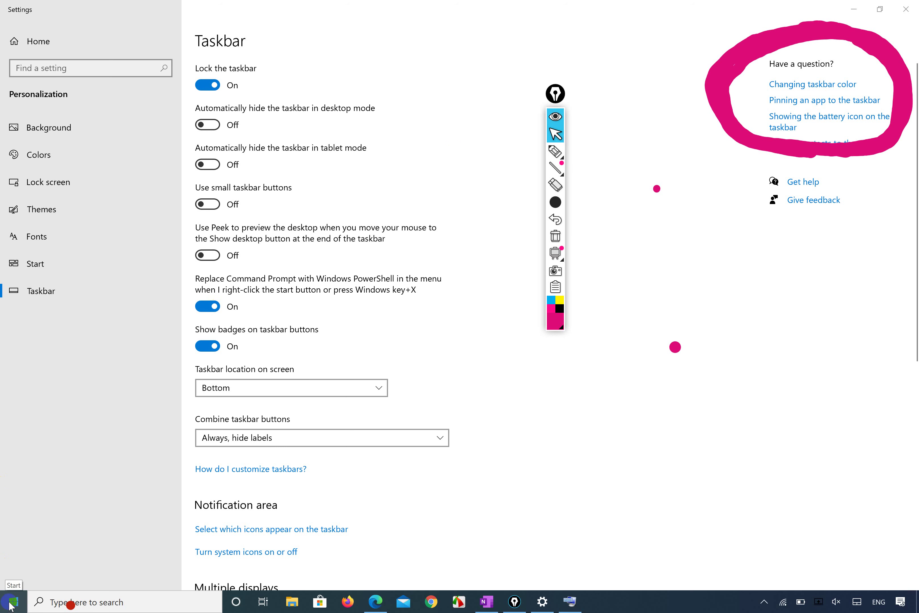
# - Show the Windows key + X menu over the Taskbar settings, and dismiss it
pyautogui.click(652, 27)
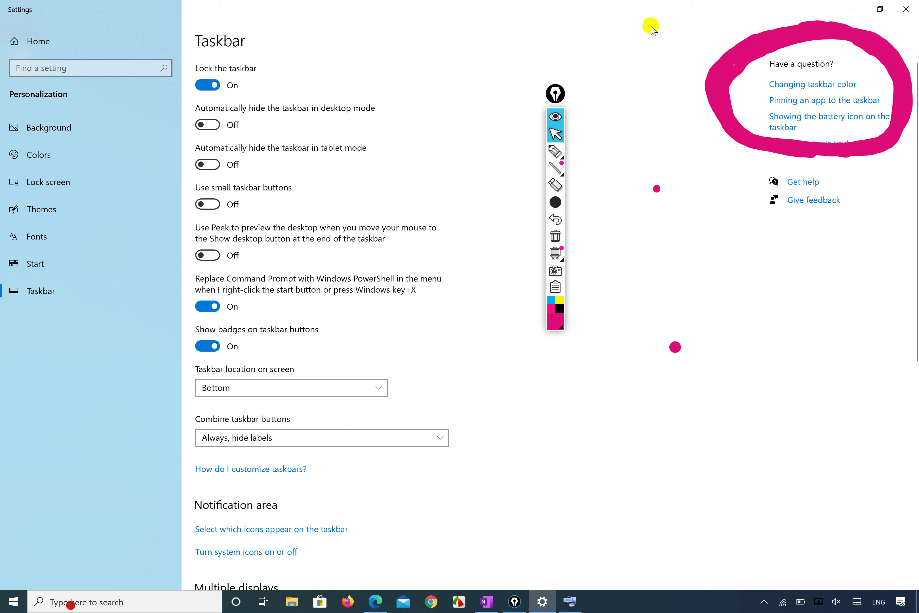
pyautogui.press('super+x')
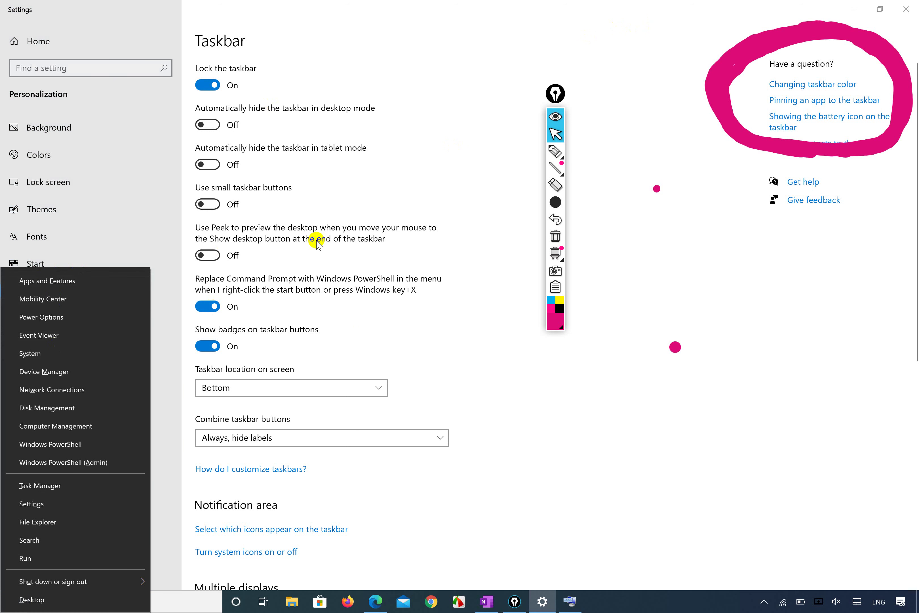
pyautogui.click(503, 262)
# - Open the "How do I customize taskbars?" help link in the browser, close its tab, and return to the Taskbar settings
pyautogui.scroll(-4, 503, 263)
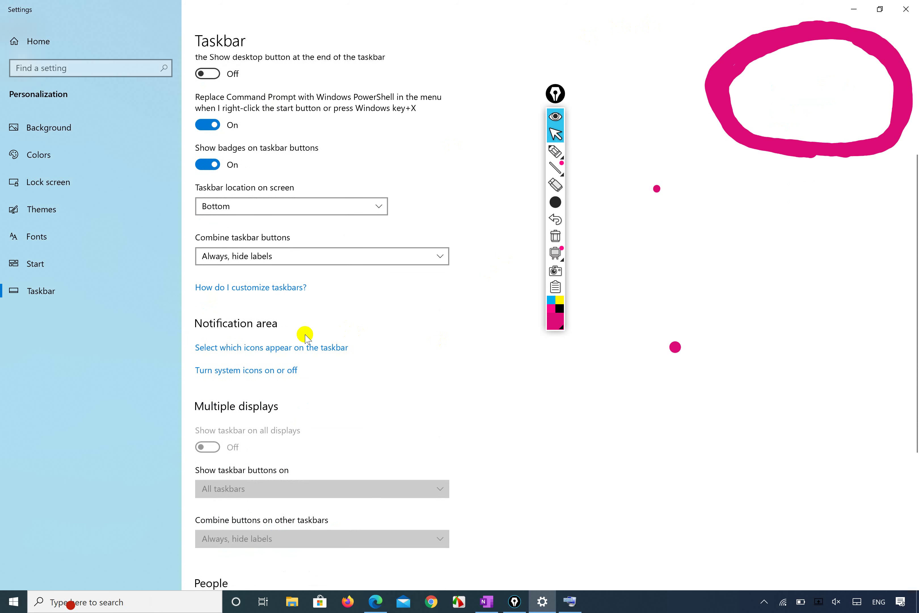
pyautogui.click(272, 293)
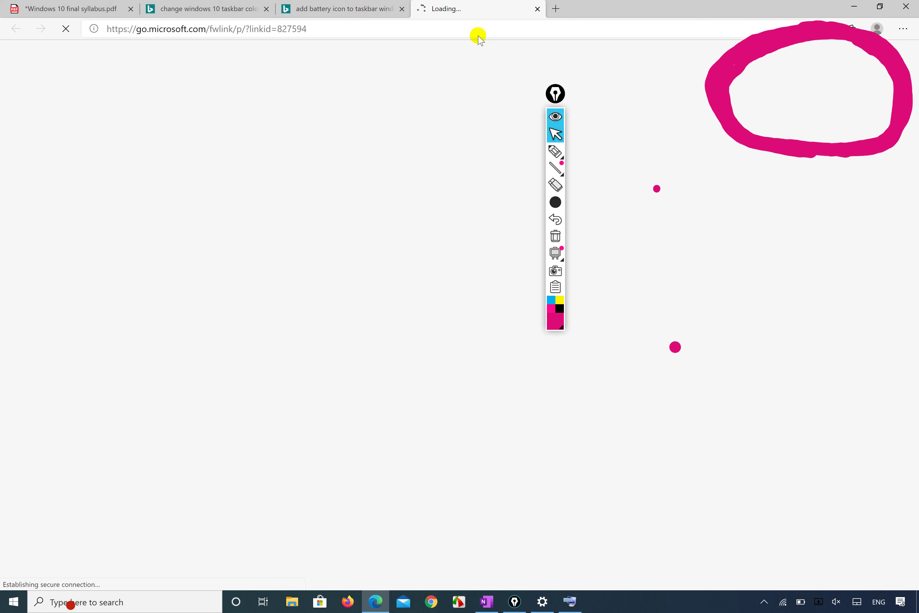
pyautogui.click(538, 9)
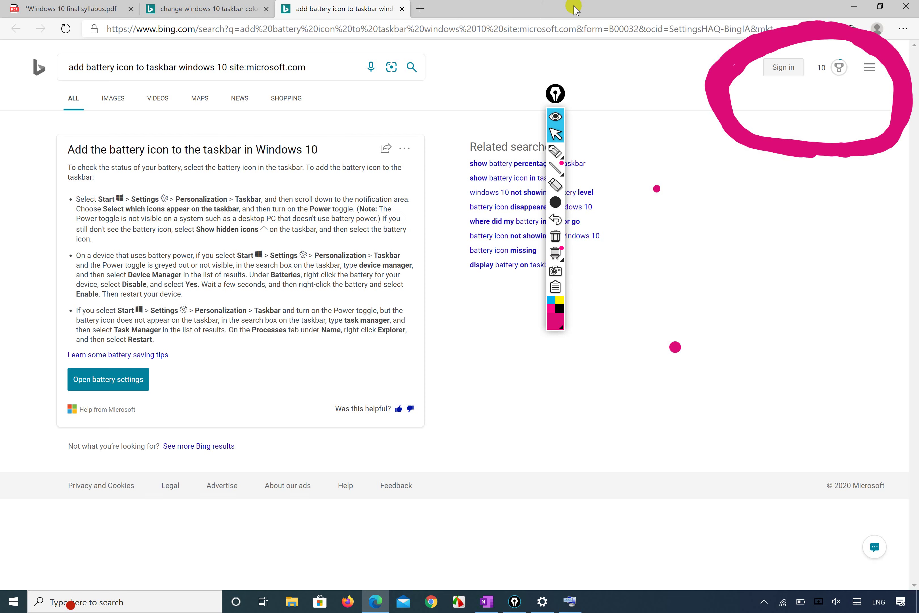
pyautogui.click(862, 5)
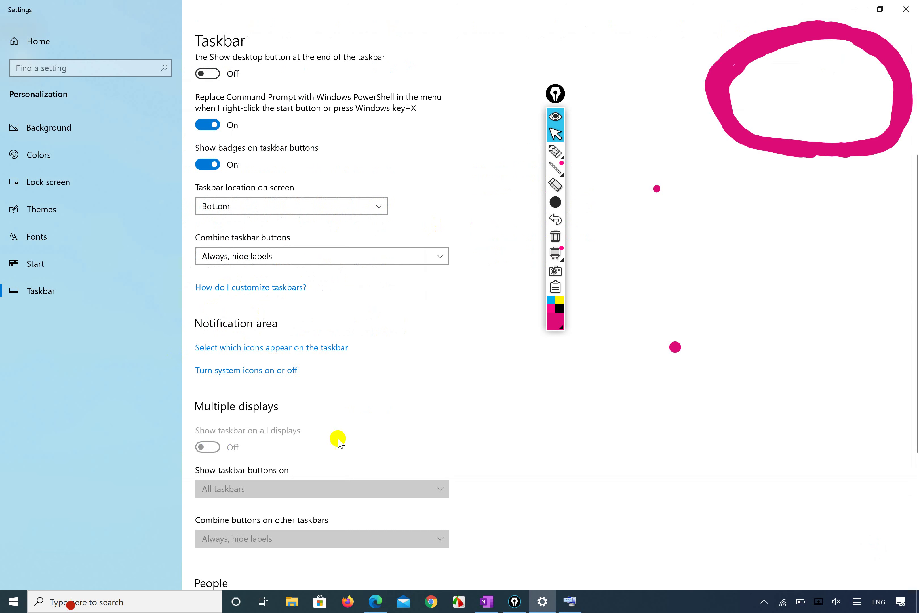
pyautogui.click(377, 609)
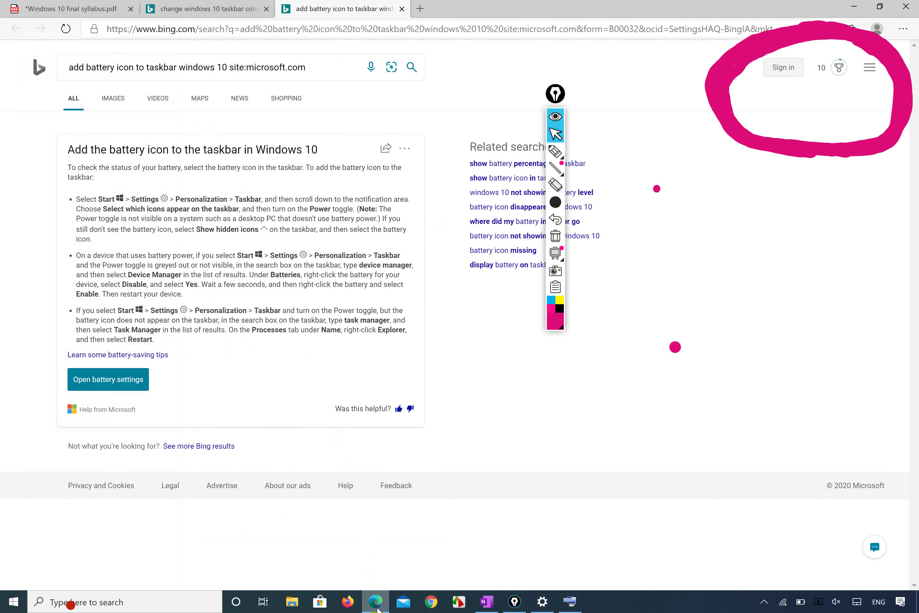
pyautogui.click(377, 609)
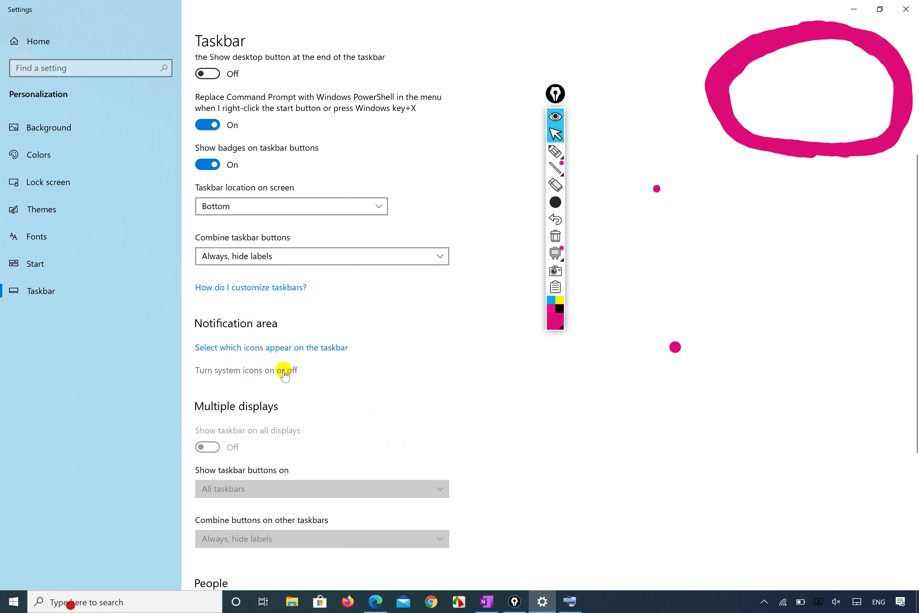
# - Open "Select which icons appear on the taskbar", and circle the taskbar's notification area icons with the pink annotation pen
pyautogui.click(285, 349)
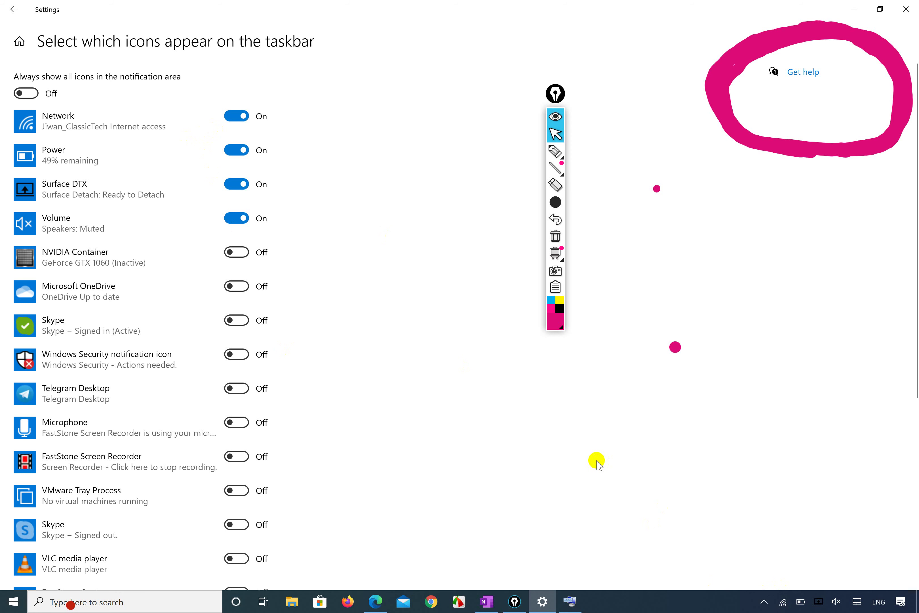
pyautogui.click(556, 151)
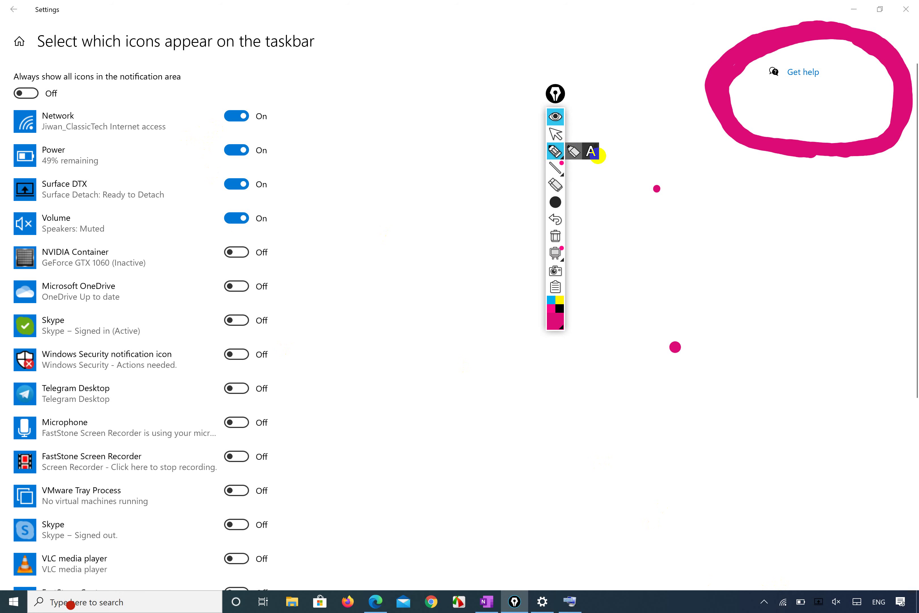
pyautogui.moveTo(798, 568); pyautogui.dragTo(738, 609)
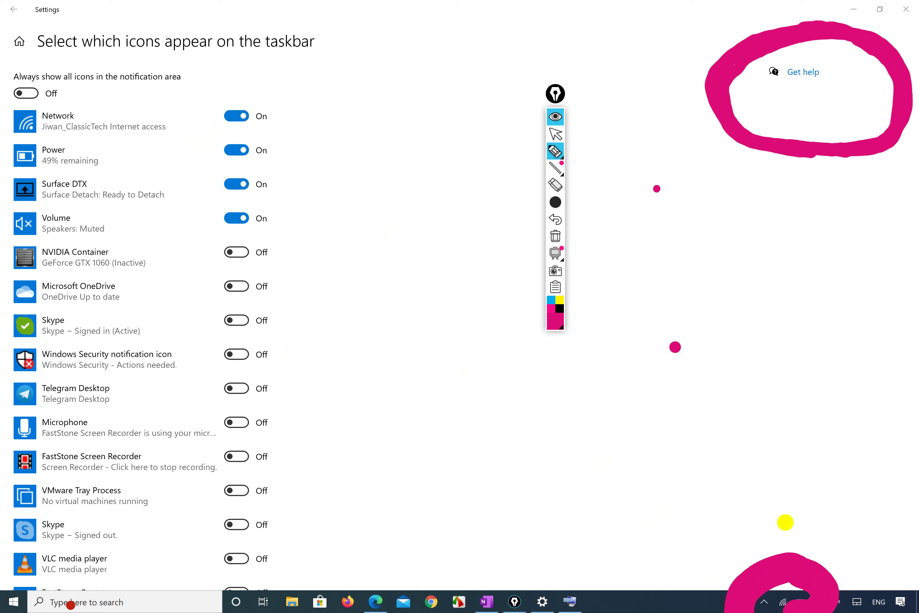
pyautogui.click(811, 563)
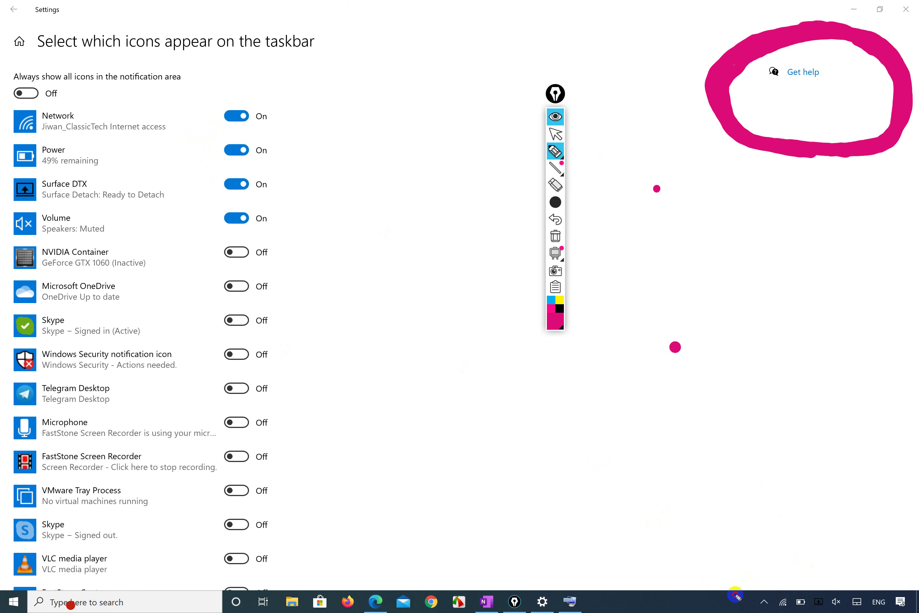
pyautogui.moveTo(810, 558)
pyautogui.mouseDown()
pyautogui.moveTo(760, 560)
pyautogui.moveTo(732, 581)
pyautogui.moveTo(850, 605)
pyautogui.mouseUp()
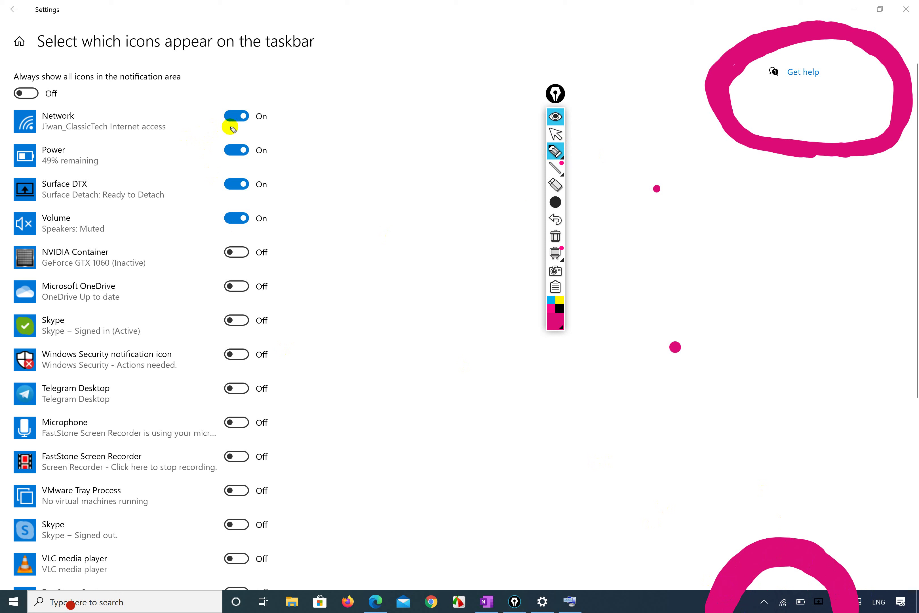
pyautogui.moveTo(557, 155)
pyautogui.click(555, 134)
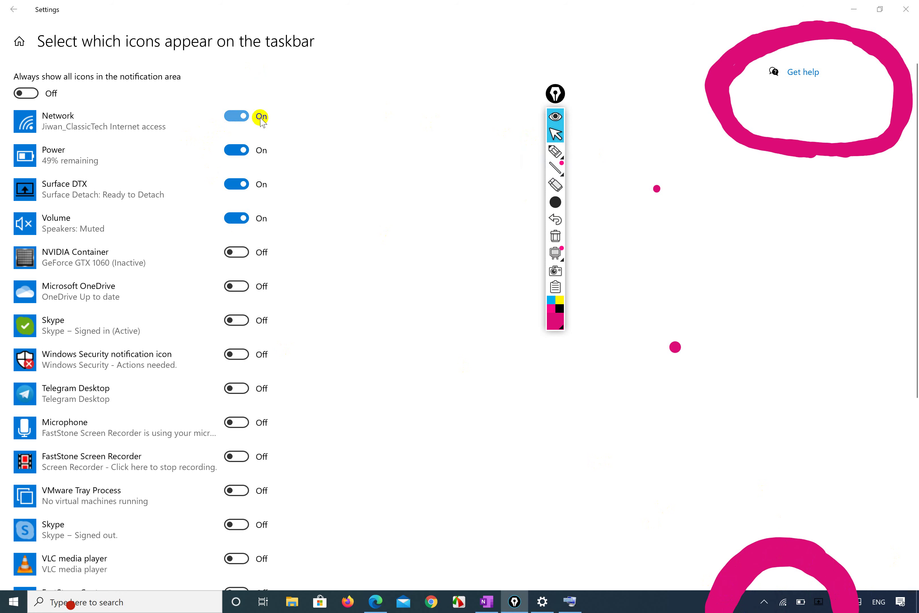
# - Switch the Network taskbar icon off and on several times, leaving it off
pyautogui.click(245, 117)
pyautogui.click(245, 117)
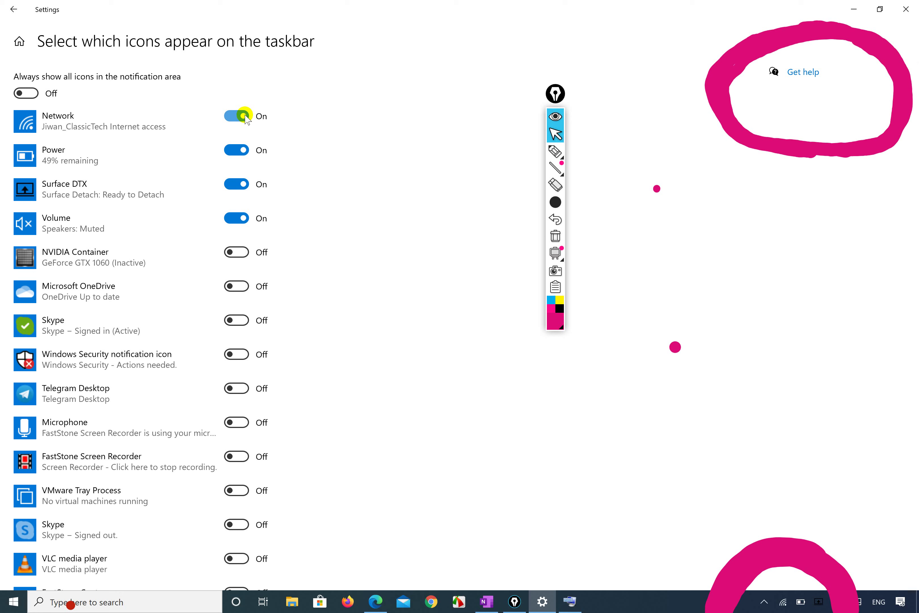
pyautogui.click(246, 116)
pyautogui.click(245, 116)
pyautogui.click(245, 116)
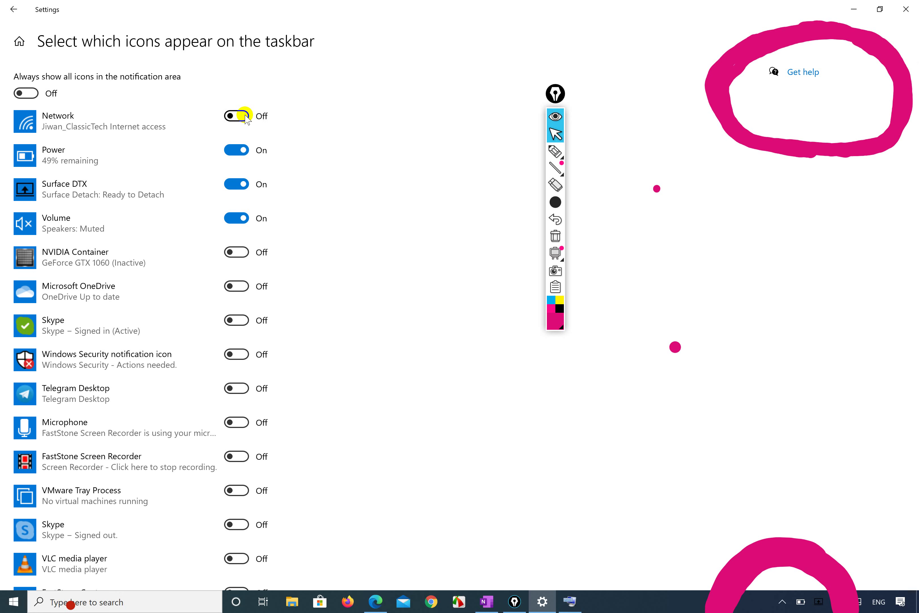
# - Try switching the Power taskbar icon off and on repeatedly, viewing the battery flyout in between
pyautogui.click(245, 150)
pyautogui.click(245, 151)
pyautogui.click(245, 150)
pyautogui.click(246, 150)
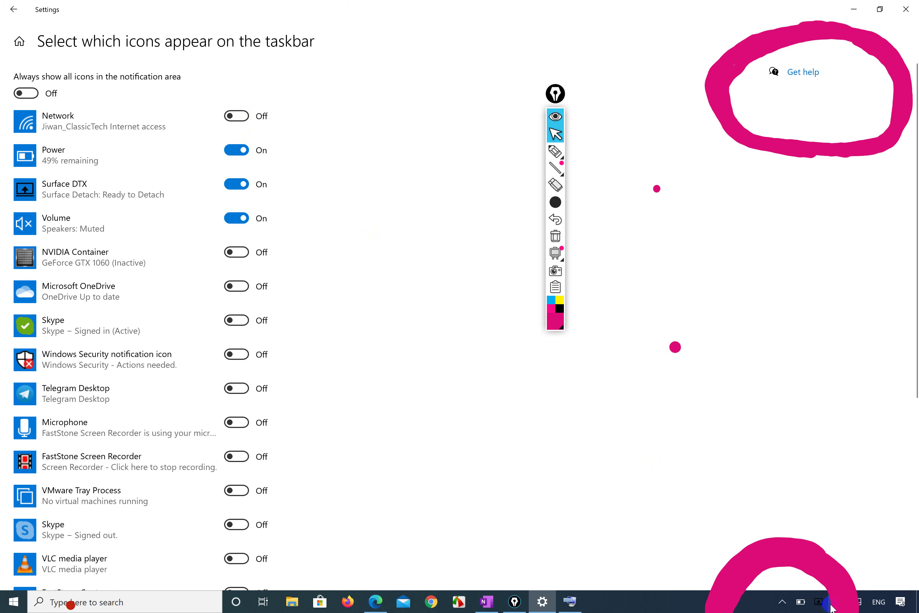
pyautogui.click(801, 602)
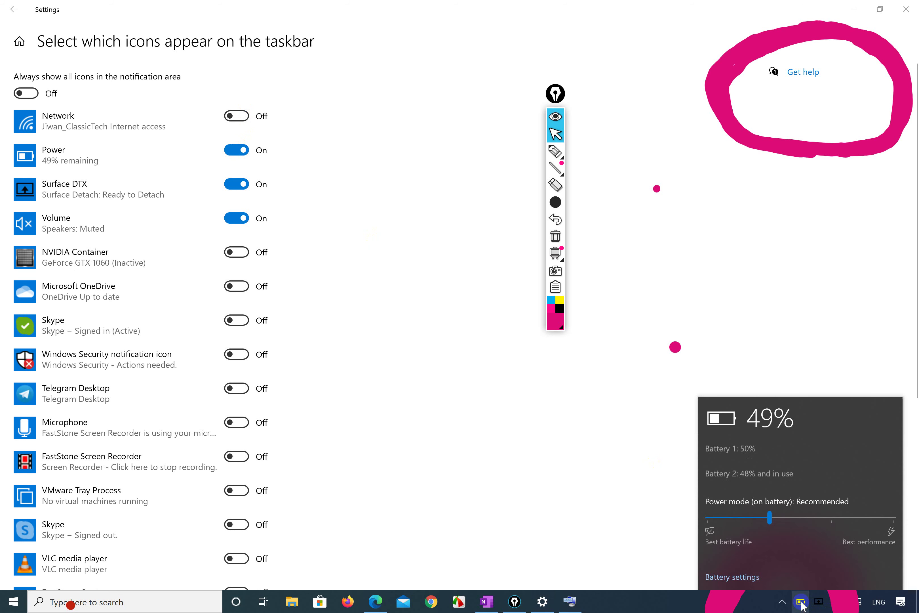
pyautogui.click(564, 451)
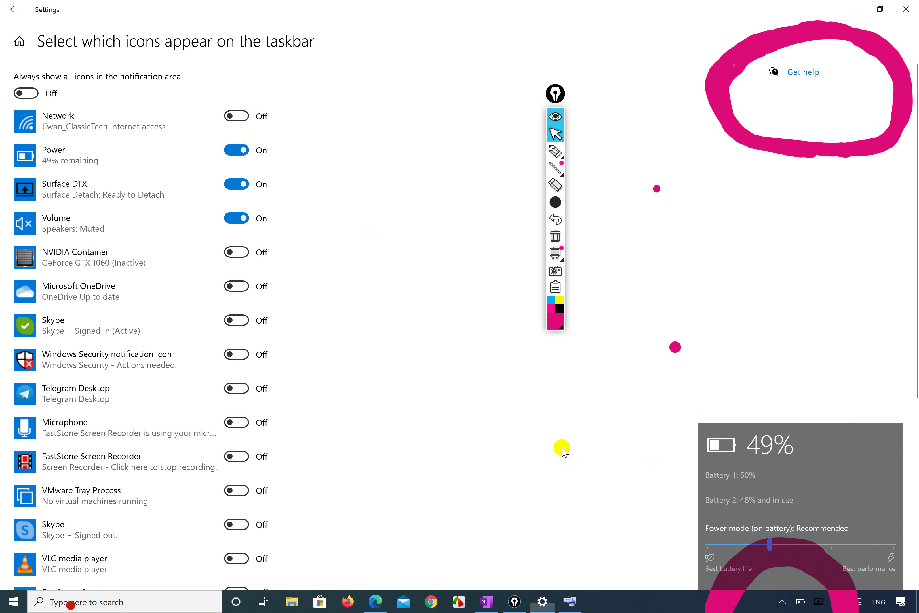
pyautogui.click(242, 151)
pyautogui.click(242, 151)
pyautogui.click(242, 152)
pyautogui.click(242, 153)
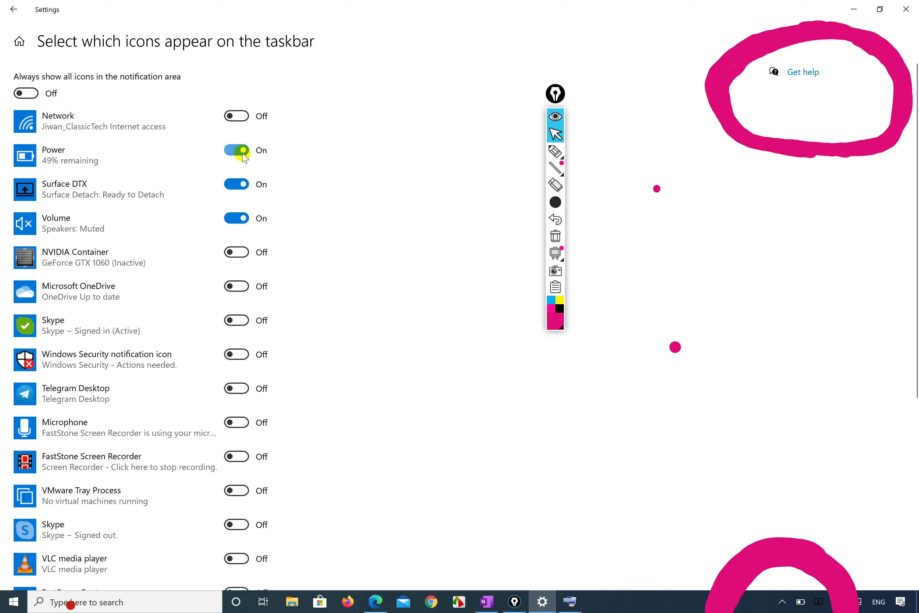
# - Turn off the Surface DTX taskbar icon, and remove the pen circle around the notification area
pyautogui.click(239, 185)
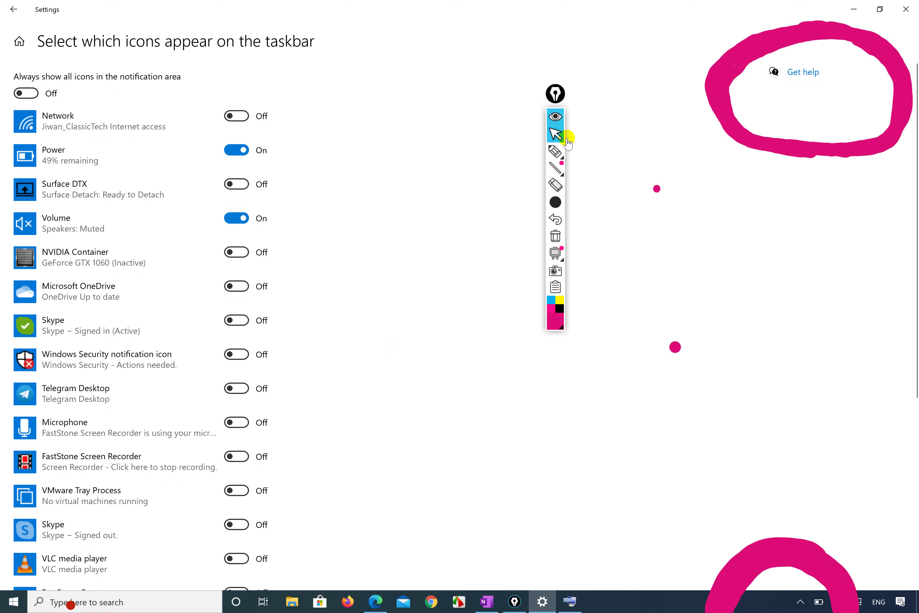
pyautogui.moveTo(557, 152)
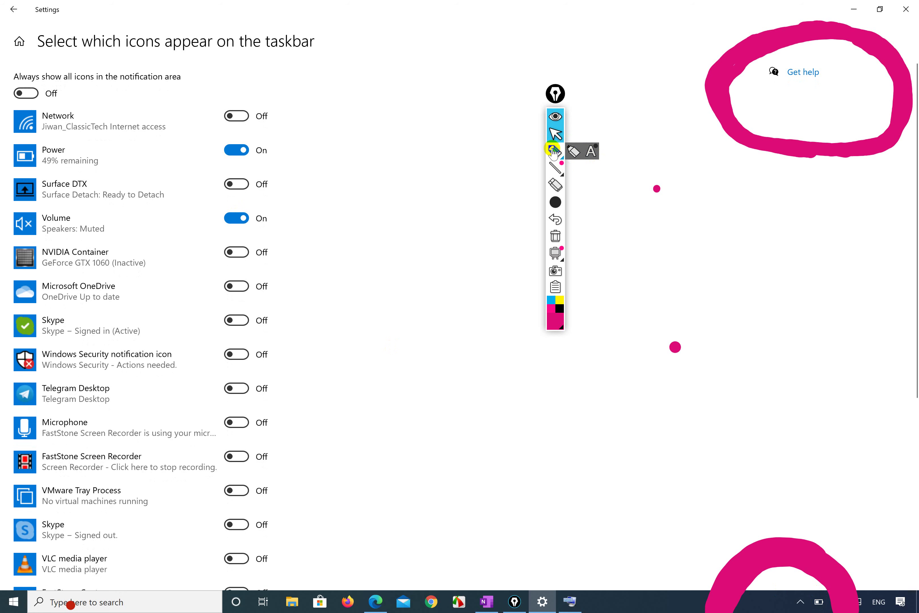
pyautogui.click(574, 152)
pyautogui.click(795, 590)
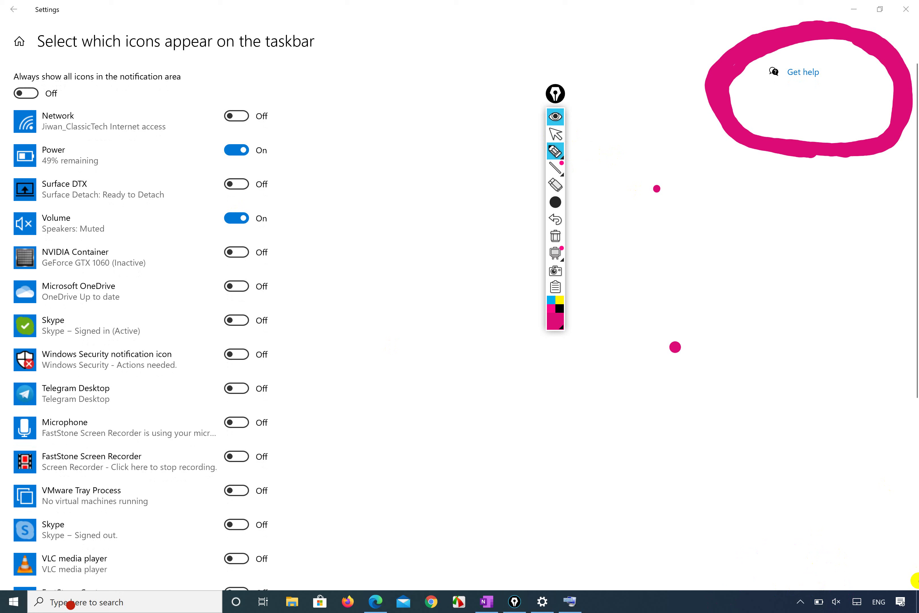
pyautogui.click(555, 134)
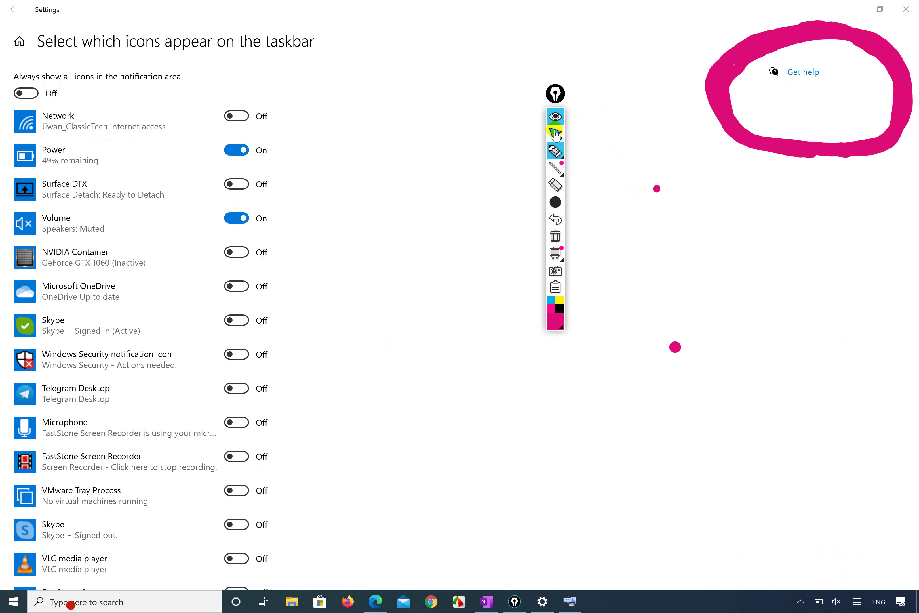
# - Try the Volume icon in the notification area, and switch its taskbar display off and back on repeatedly
pyautogui.click(836, 601)
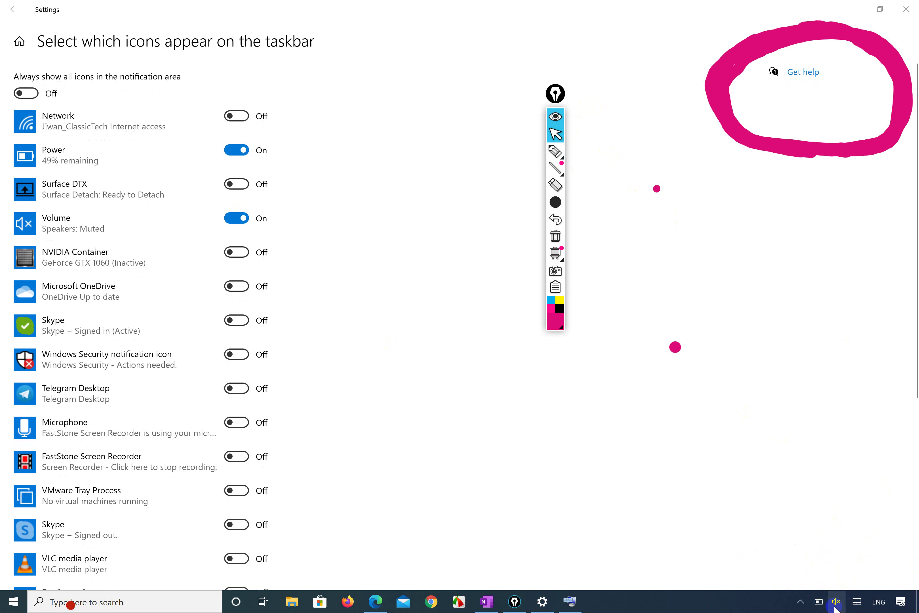
pyautogui.click(836, 603)
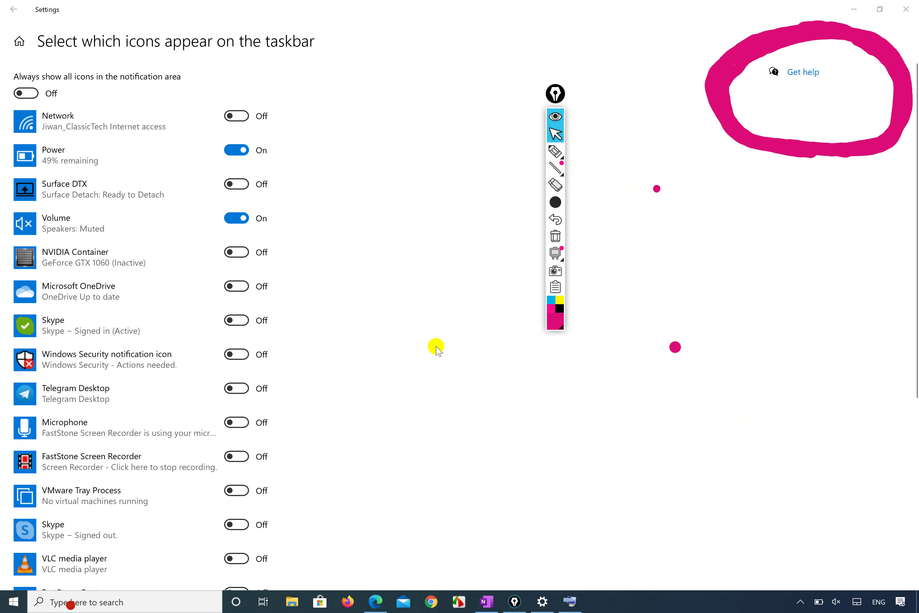
pyautogui.click(242, 219)
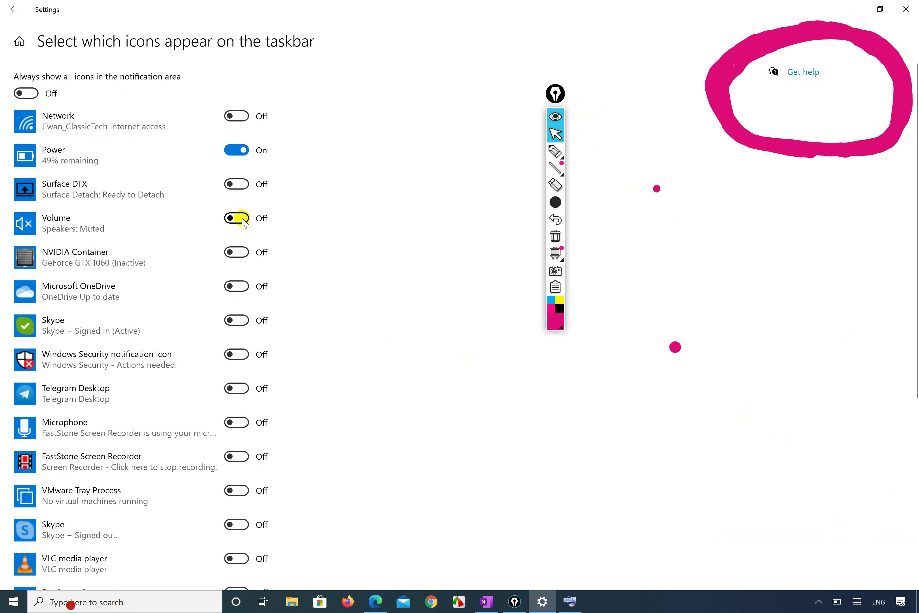
pyautogui.click(242, 219)
pyautogui.click(242, 219)
pyautogui.click(243, 219)
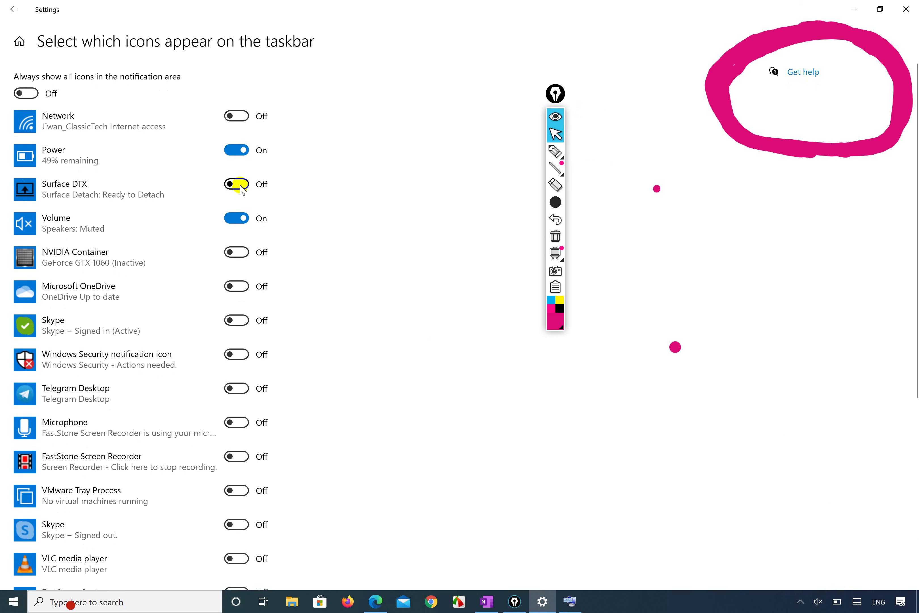
# - Turn on the Network taskbar icon, and switch the Microphone icon on and off again
pyautogui.click(234, 116)
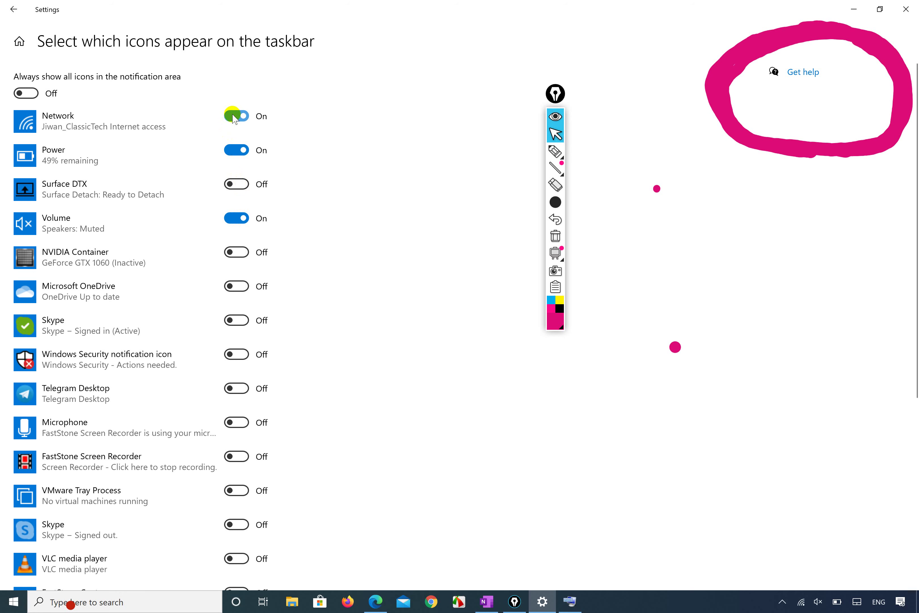
pyautogui.click(235, 420)
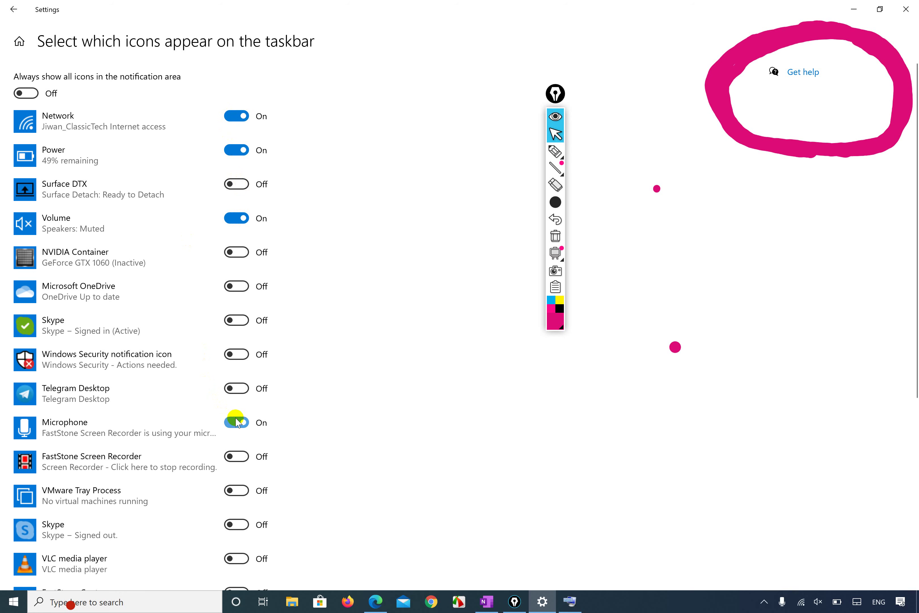
pyautogui.click(237, 423)
# - Turn on the VLC media player icon for the taskbar
pyautogui.scroll(-3, 188, 429)
pyautogui.click(239, 451)
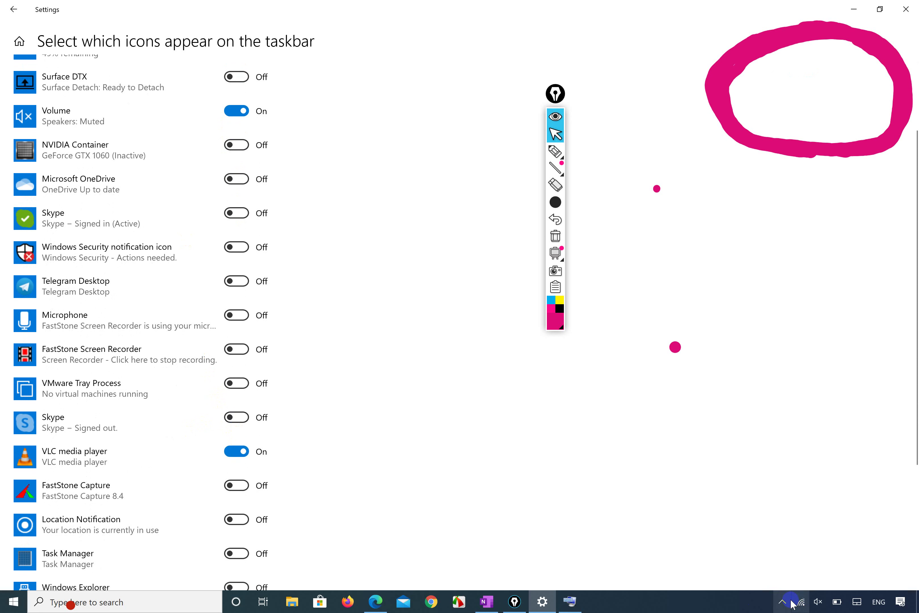
# - Show and close the hidden notification icons, and turn off the VLC media player icon for the taskbar
pyautogui.click(782, 602)
pyautogui.click(782, 602)
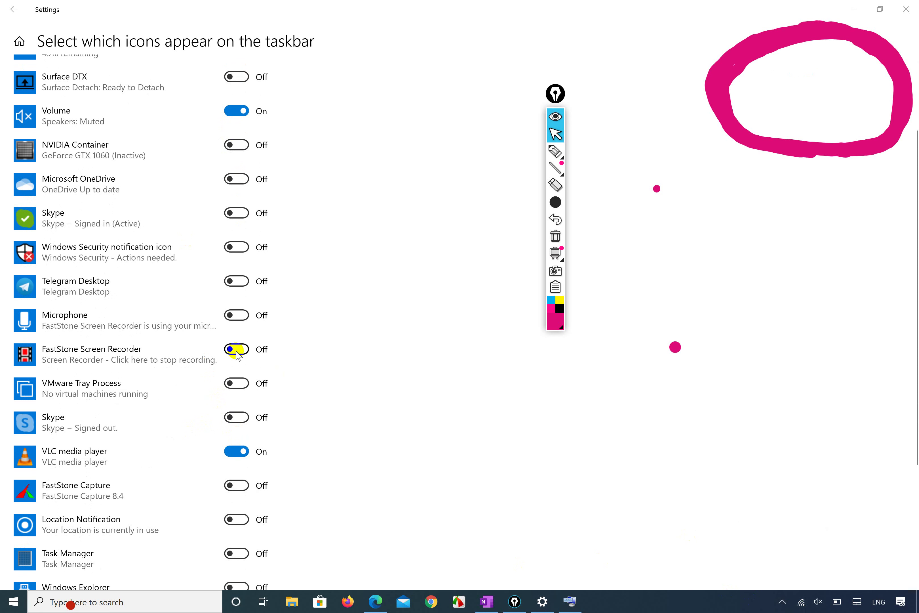
pyautogui.click(242, 458)
pyautogui.scroll(-5, 262, 473)
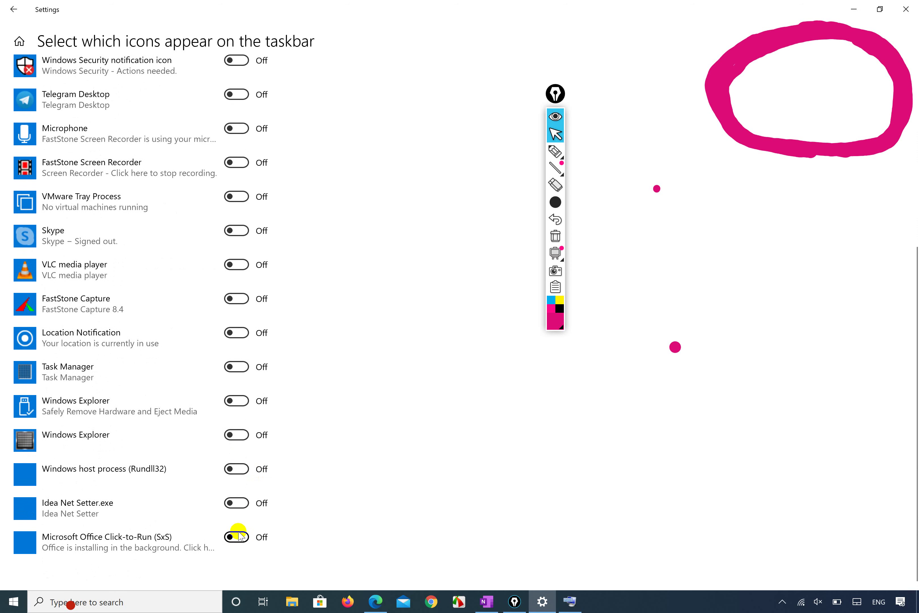
# - Turn on the option to always show all icons in the notification area, review the icon list, and turn the option off again
pyautogui.scroll(6, 305, 399)
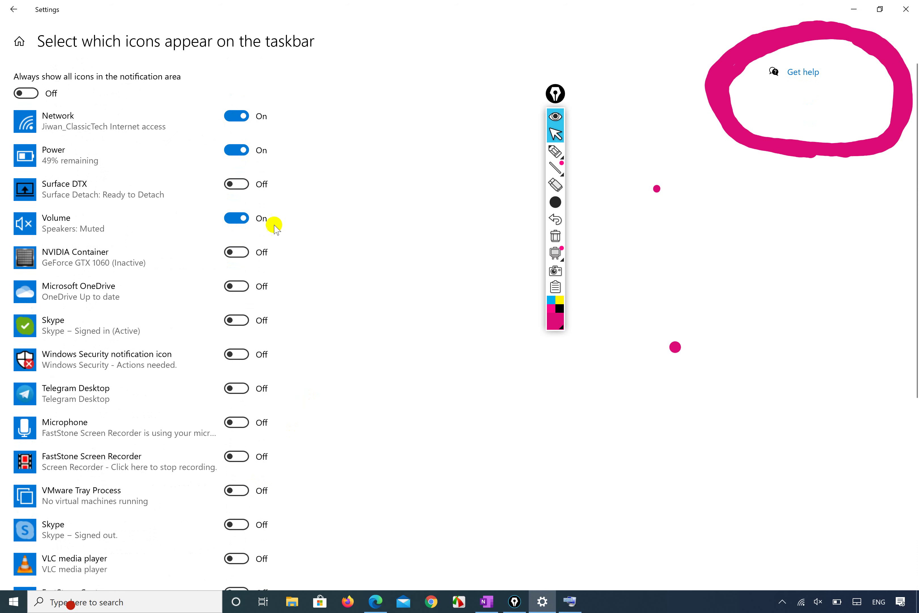
pyautogui.click(33, 94)
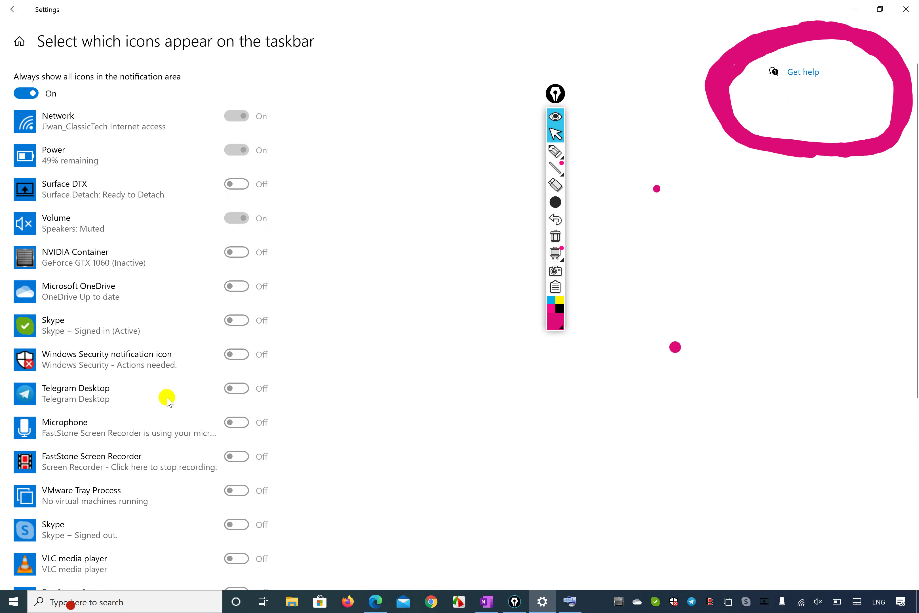
pyautogui.scroll(-7, 166, 411)
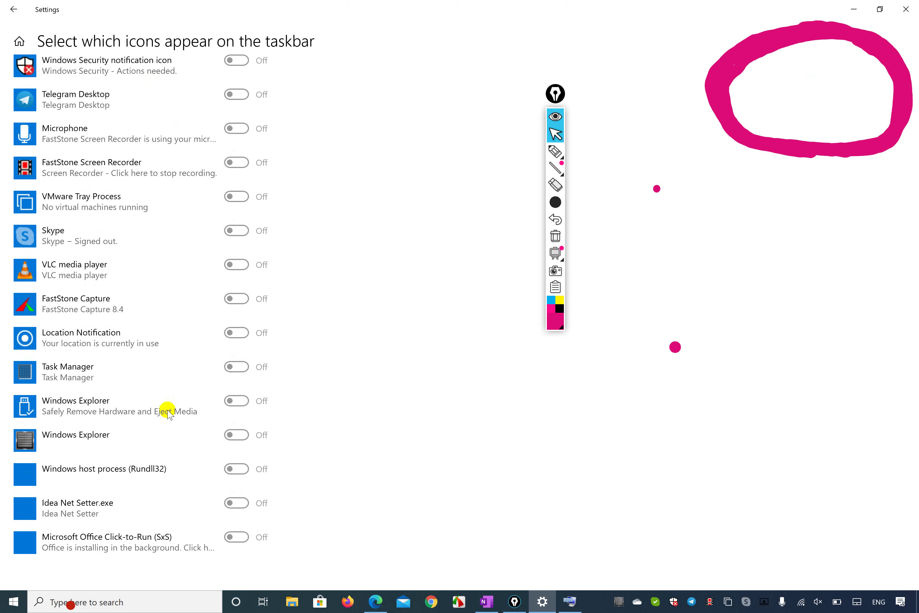
pyautogui.scroll(8, 166, 411)
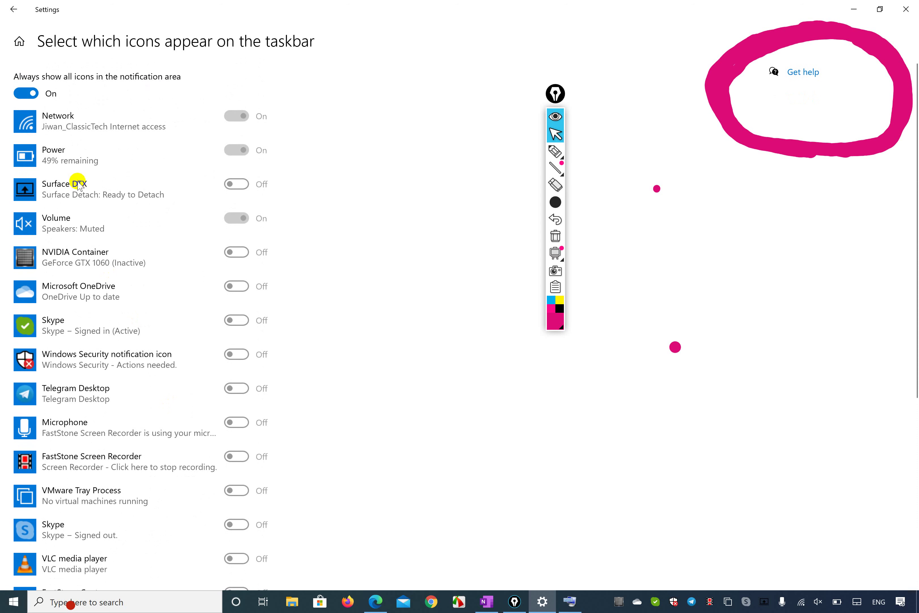
pyautogui.click(36, 92)
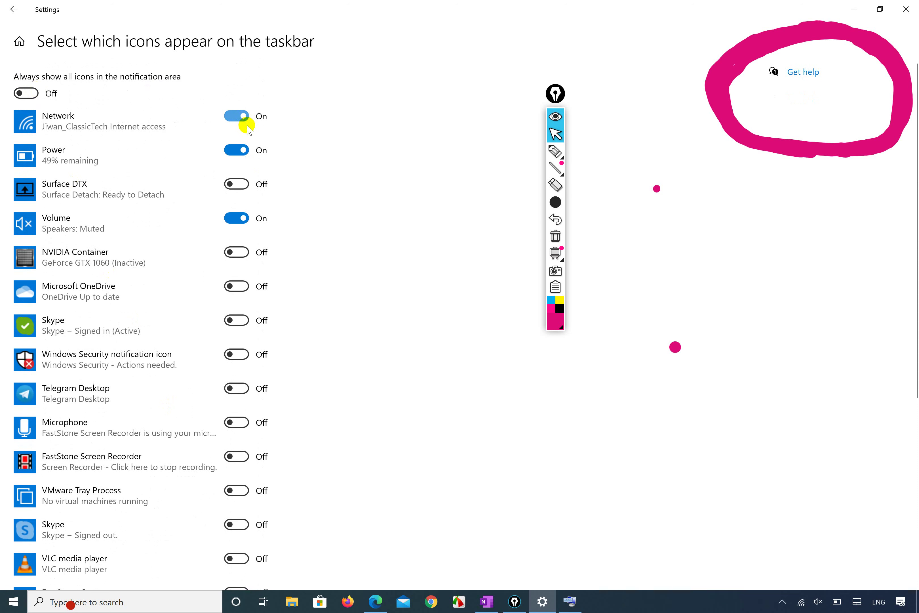
# - Switch the Task Manager taskbar icon on and off again
pyautogui.scroll(-5, 242, 281)
pyautogui.scroll(5, 245, 283)
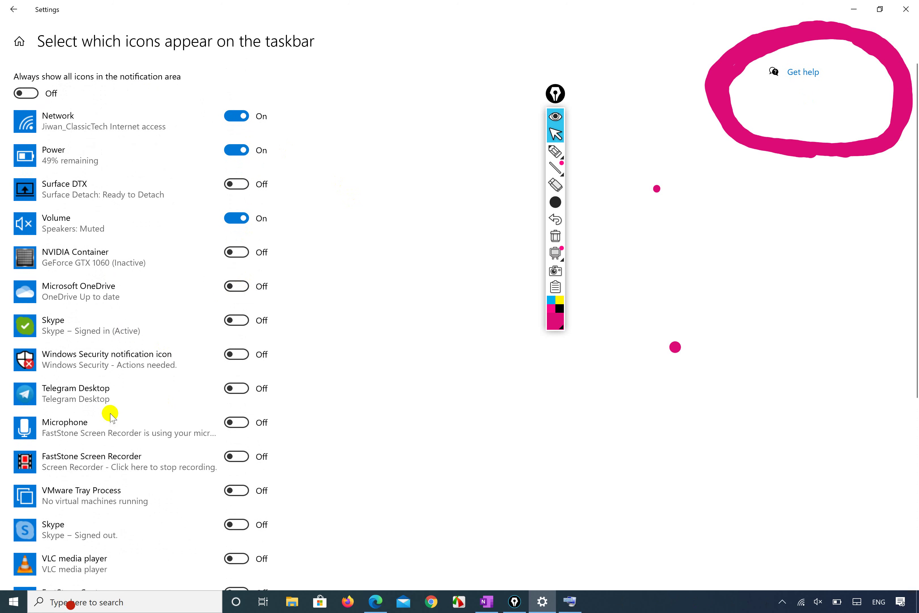
pyautogui.scroll(-1, 109, 412)
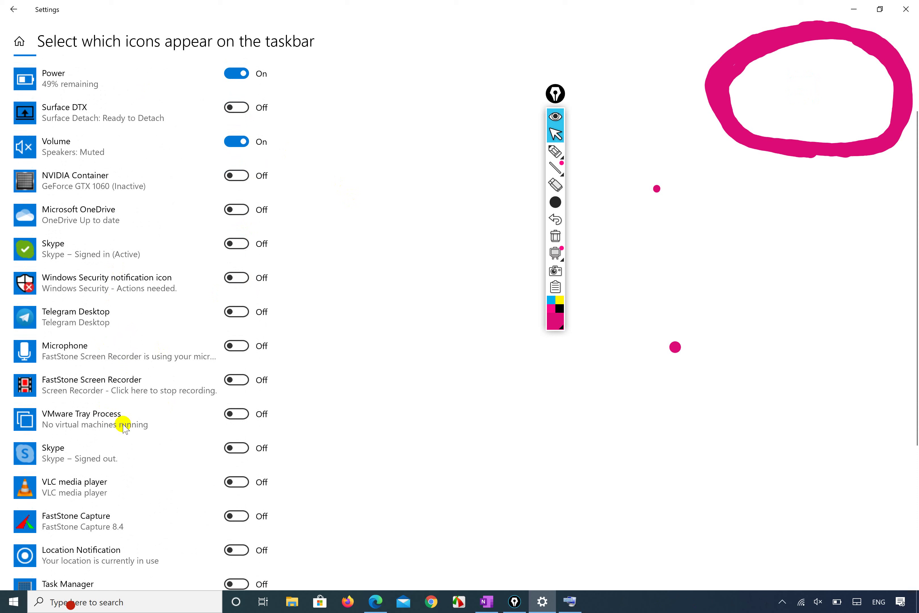
pyautogui.scroll(-1, 123, 451)
pyautogui.click(237, 523)
pyautogui.click(237, 521)
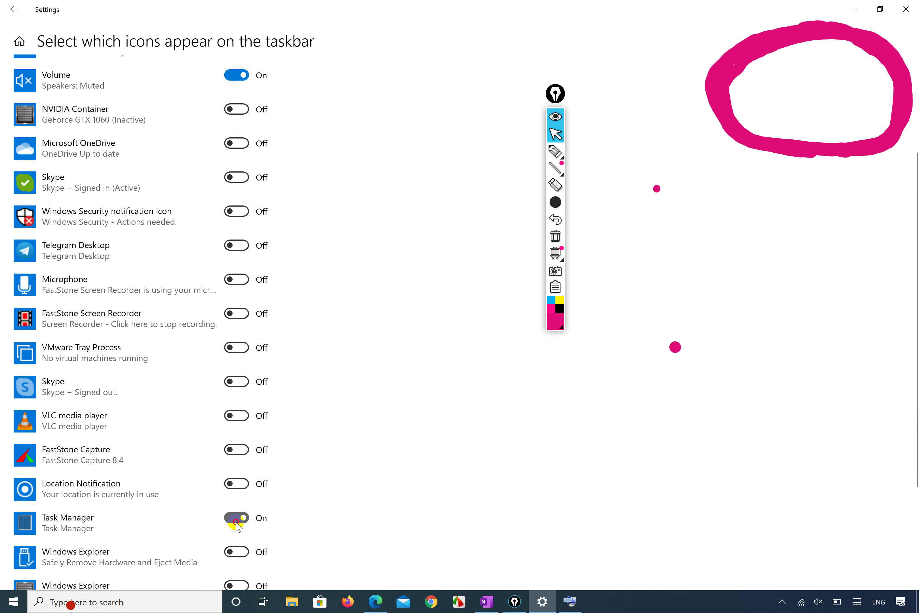
pyautogui.scroll(2, 112, 239)
pyautogui.scroll(-1, 112, 239)
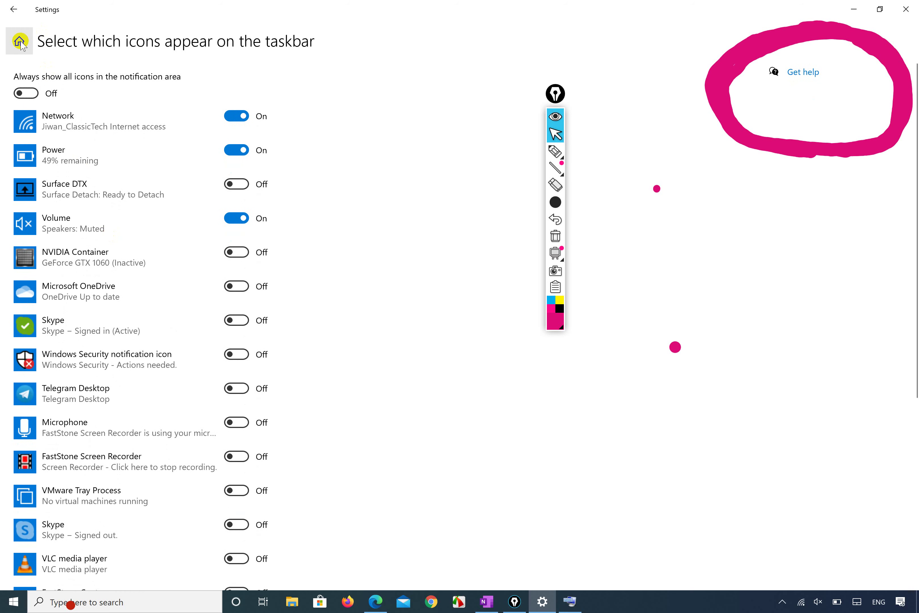
# - Leave the icon selection list and return to the main Taskbar settings page
pyautogui.scroll(-8, 37, 195)
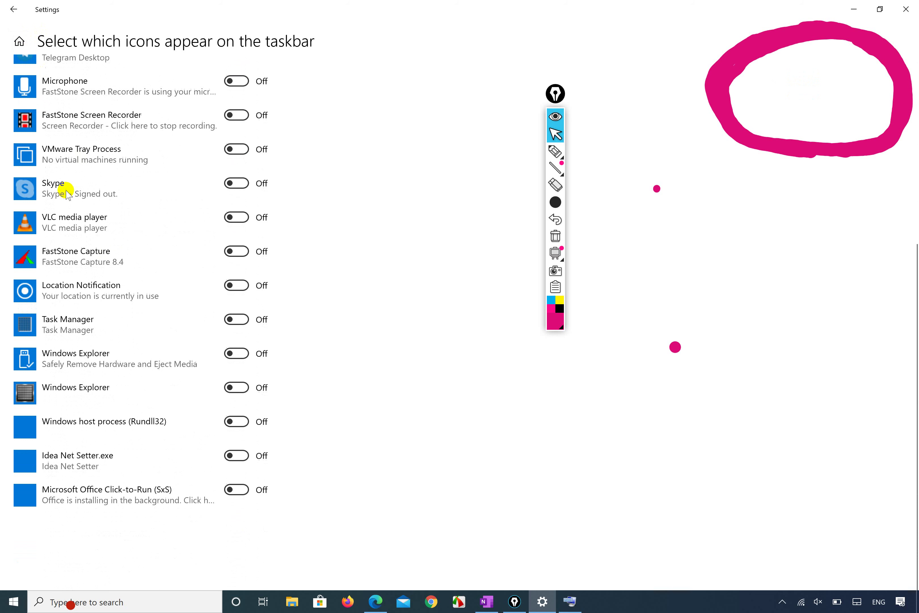
pyautogui.scroll(1, 8, 115)
pyautogui.click(16, 11)
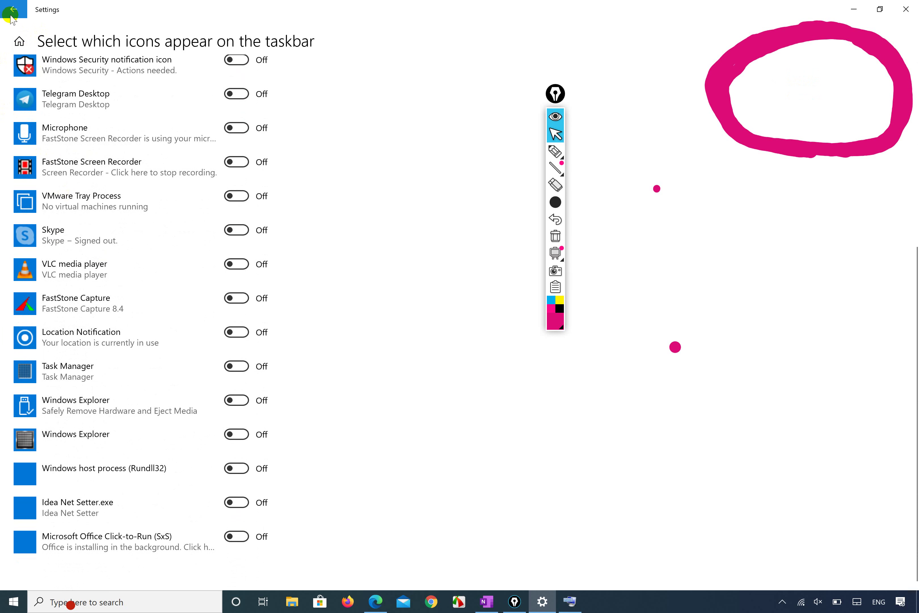
pyautogui.click(11, 12)
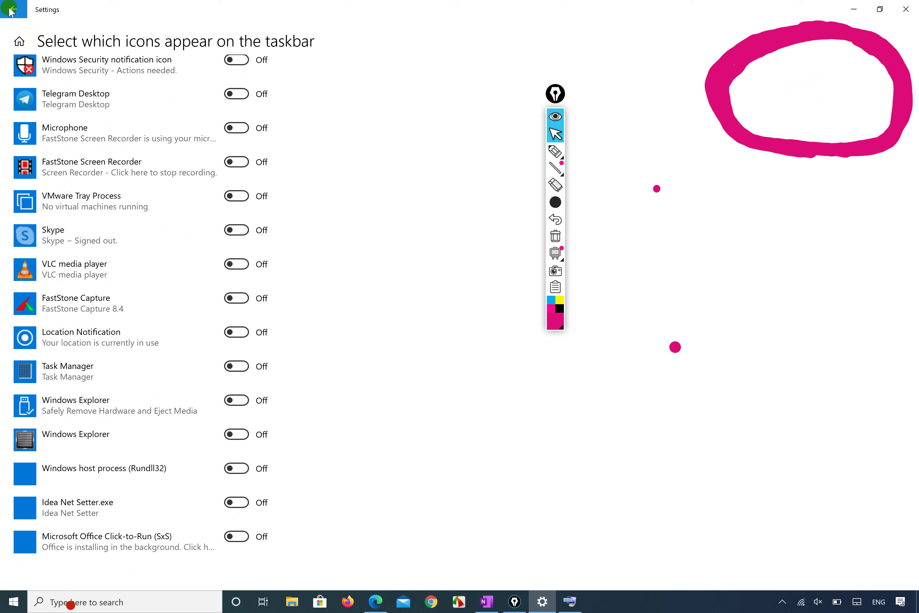
pyautogui.click(11, 12)
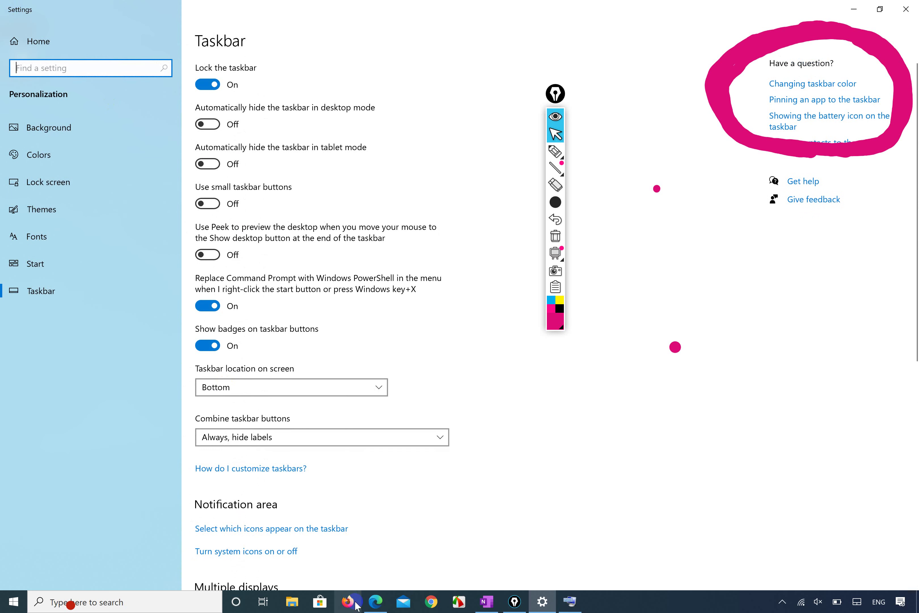
# - Try marking the Notification area links with the pen, hide and show the annotations, and switch back to cursor mode
pyautogui.scroll(-5, 379, 492)
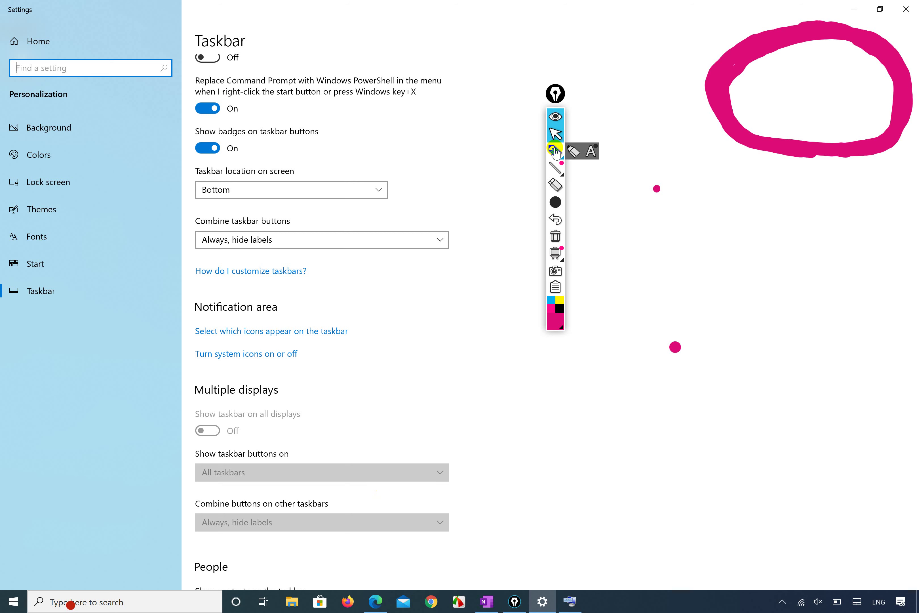
pyautogui.click(556, 118)
pyautogui.scroll(-1, 322, 316)
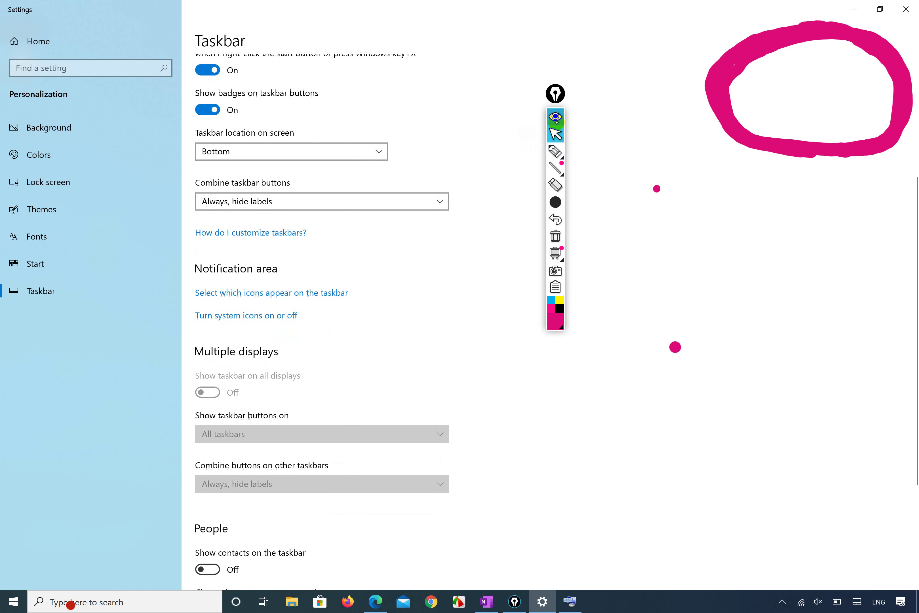
pyautogui.click(555, 151)
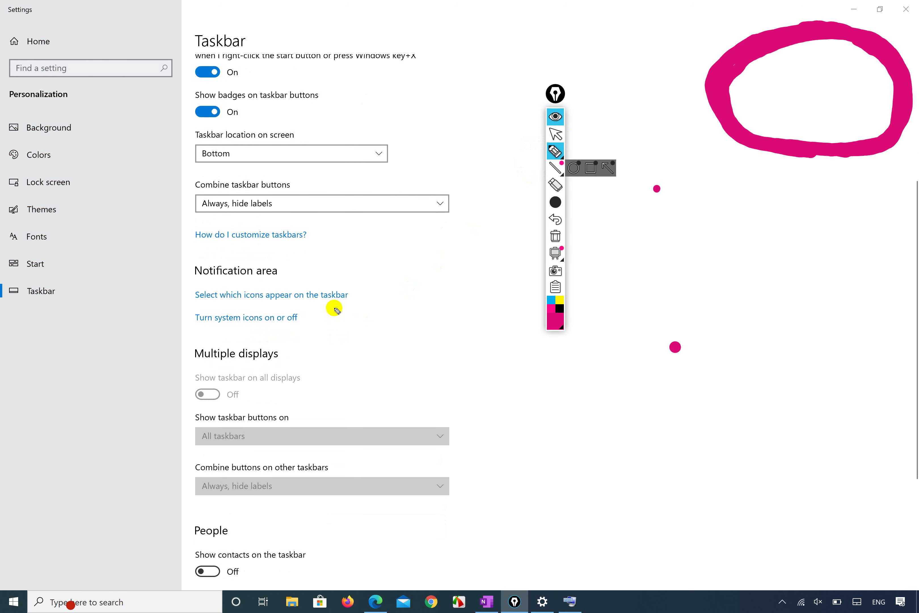
pyautogui.moveTo(332, 305); pyautogui.dragTo(381, 273)
pyautogui.moveTo(273, 336)
pyautogui.mouseDown()
pyautogui.moveTo(315, 336)
pyautogui.moveTo(321, 323)
pyautogui.mouseUp()
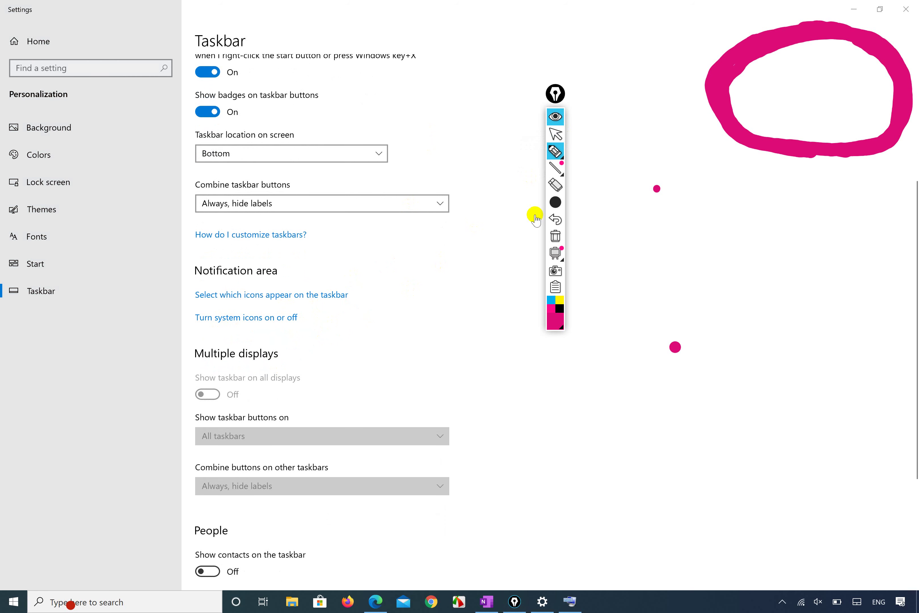
pyautogui.click(557, 122)
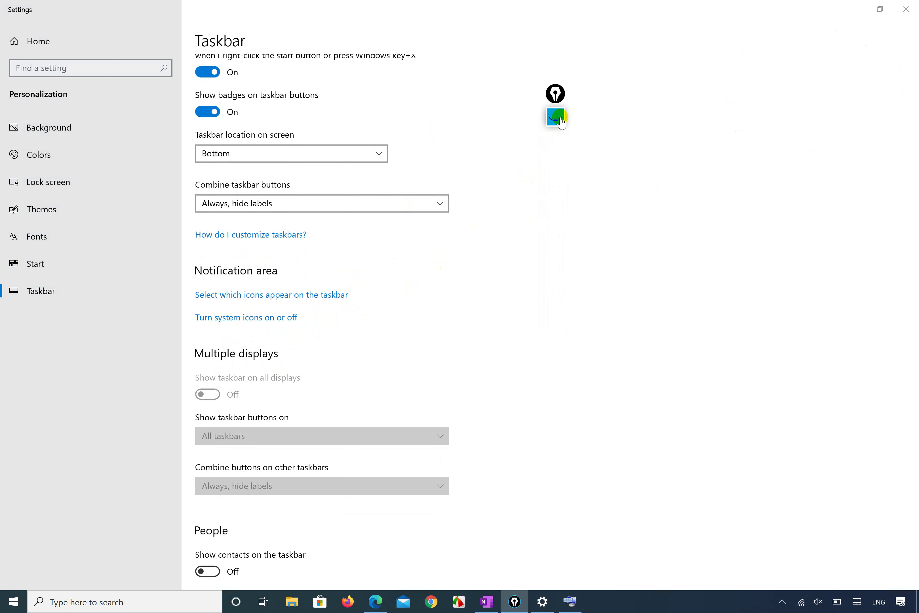
pyautogui.click(557, 117)
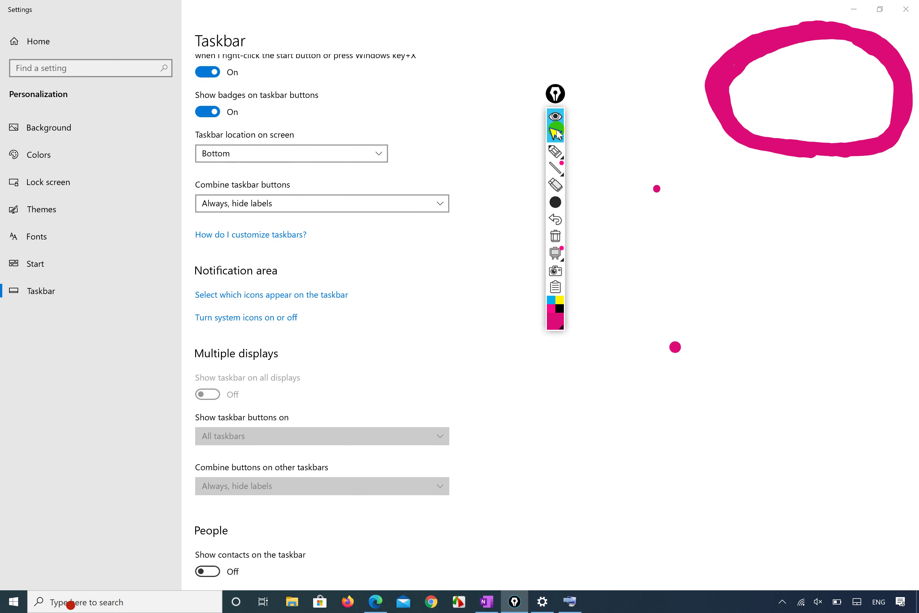
# - Open the settings for turning system icons on or off, and switch the Clock icon on and off again
pyautogui.click(239, 318)
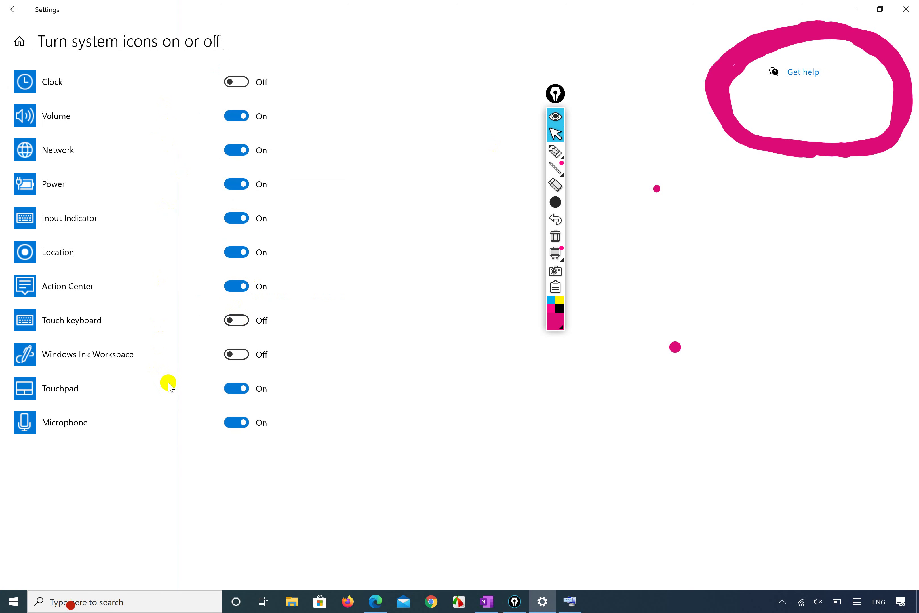
pyautogui.click(239, 84)
pyautogui.click(240, 83)
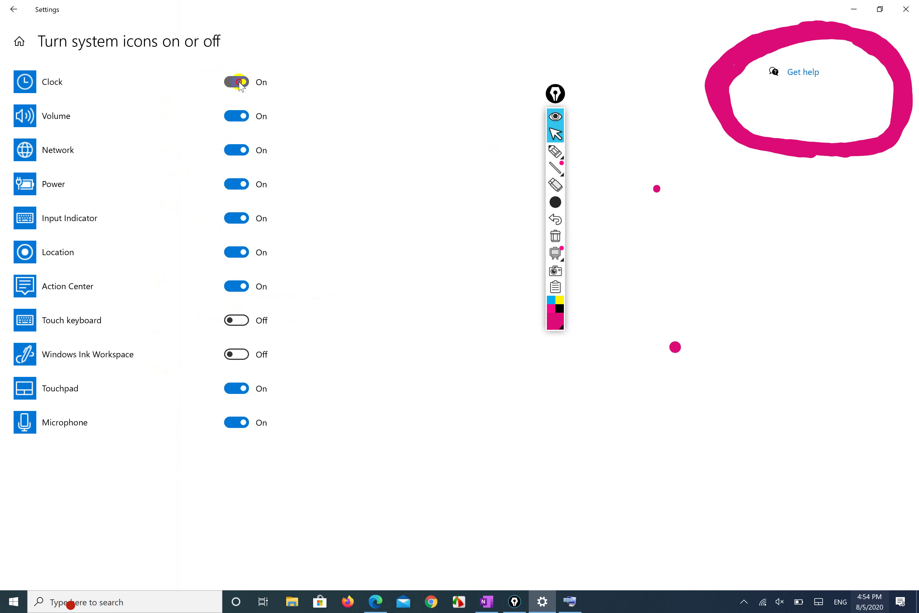
# - Switch the Volume, Network and Power system icons off and back on one after another
pyautogui.click(242, 117)
pyautogui.click(243, 118)
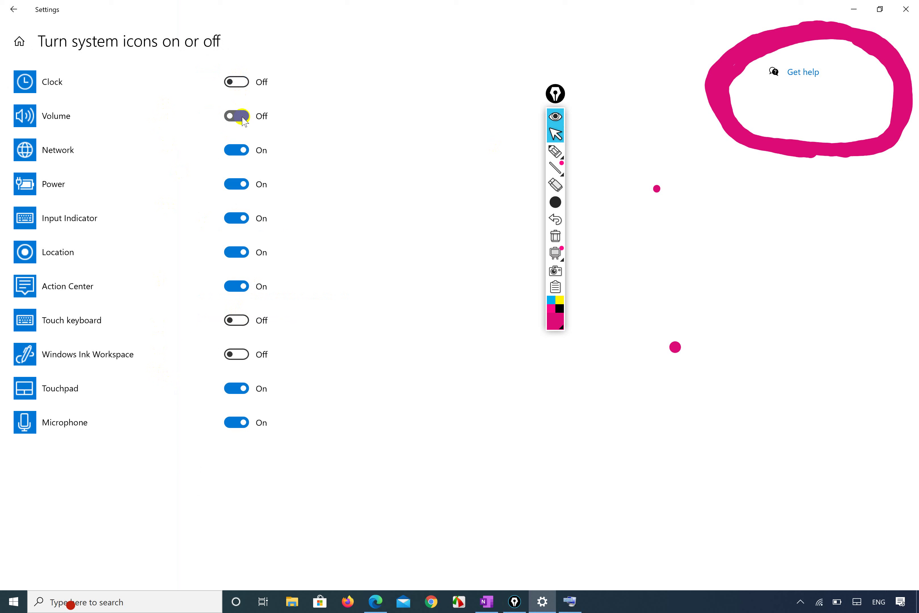
pyautogui.click(235, 155)
pyautogui.click(237, 159)
pyautogui.click(238, 185)
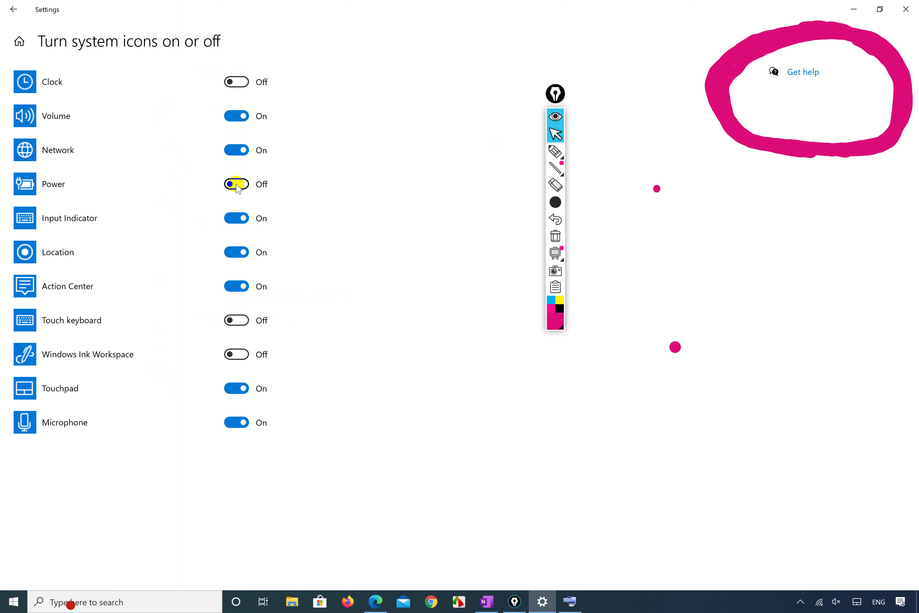
pyautogui.click(238, 185)
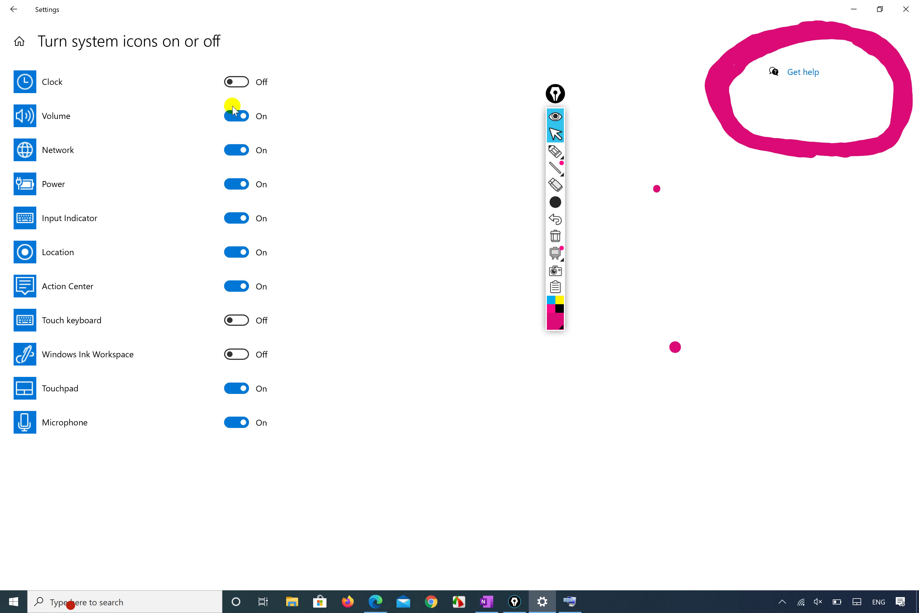
# - Switch the Clock system icon on and off again, and turn off the Touchpad system icon
pyautogui.click(244, 83)
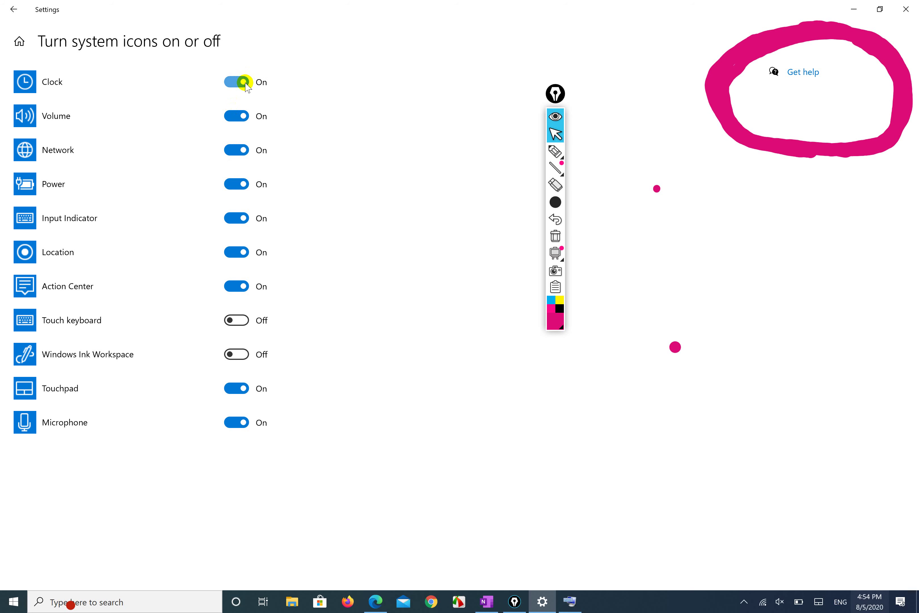
pyautogui.click(244, 83)
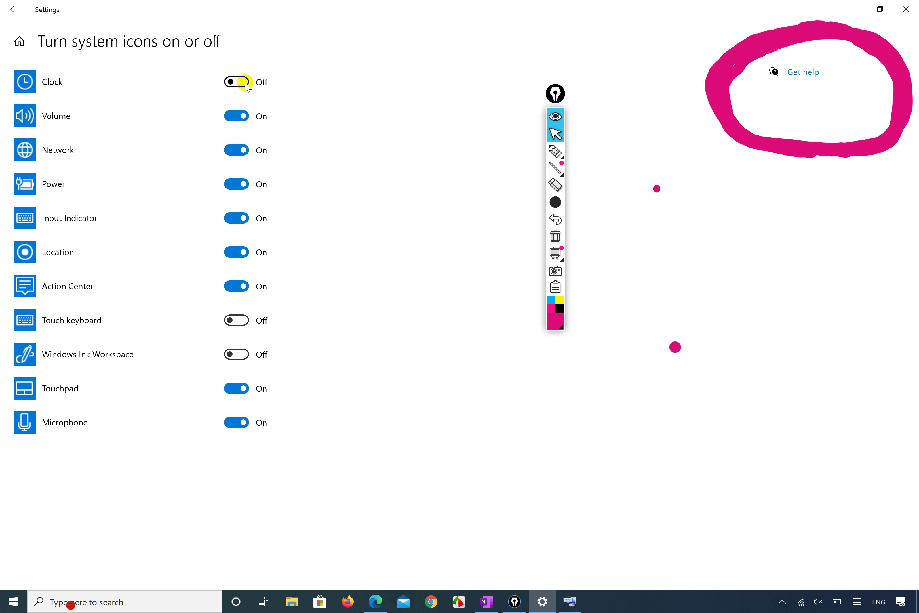
pyautogui.click(243, 389)
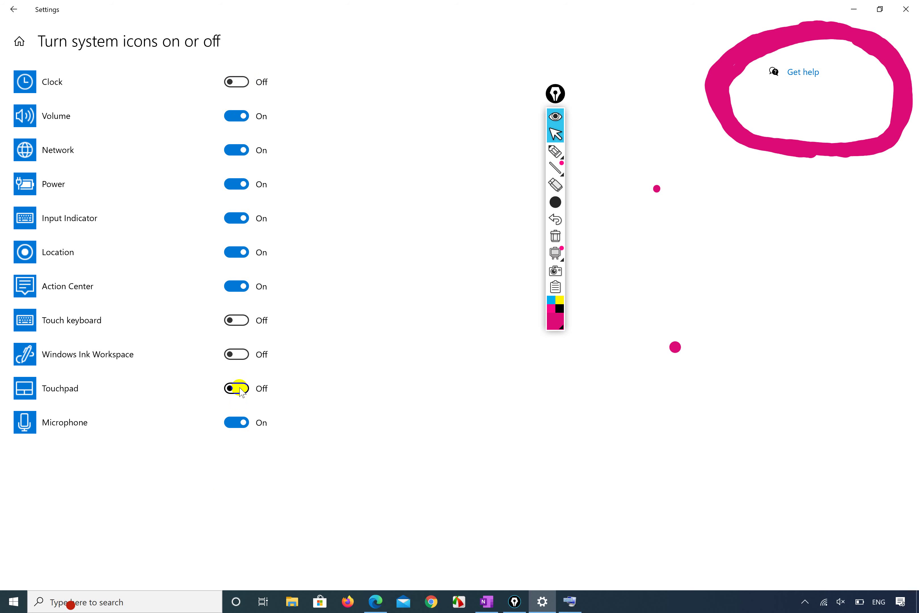
# - Switch the Microphone and Input Indicator system icons off and back on, and the Clock icon on and off again
pyautogui.click(237, 423)
pyautogui.click(238, 423)
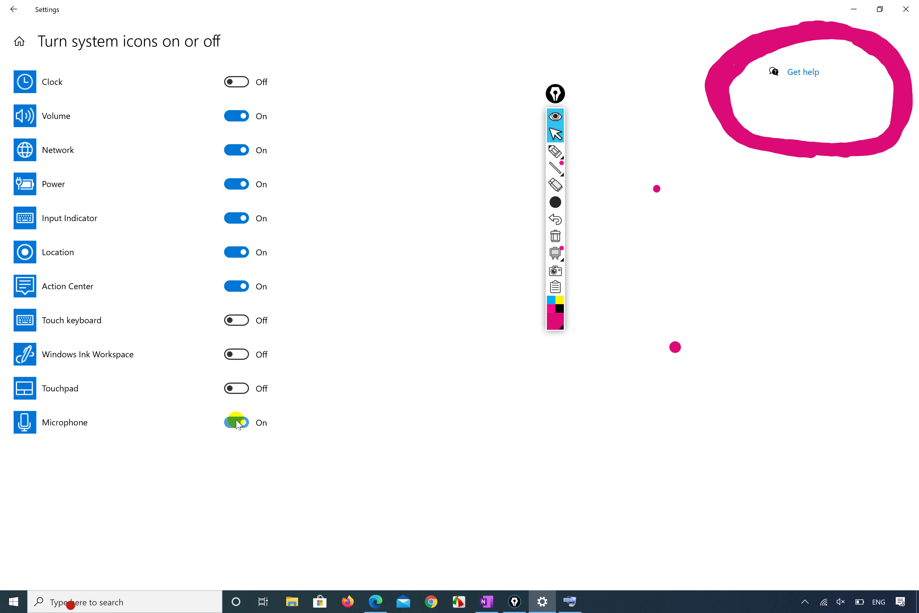
pyautogui.click(233, 220)
pyautogui.click(233, 220)
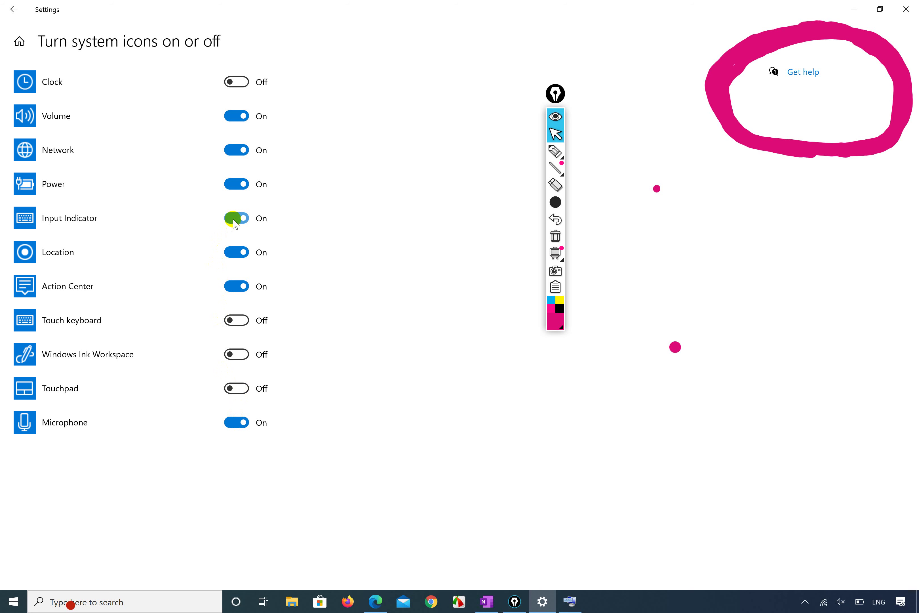
pyautogui.click(237, 83)
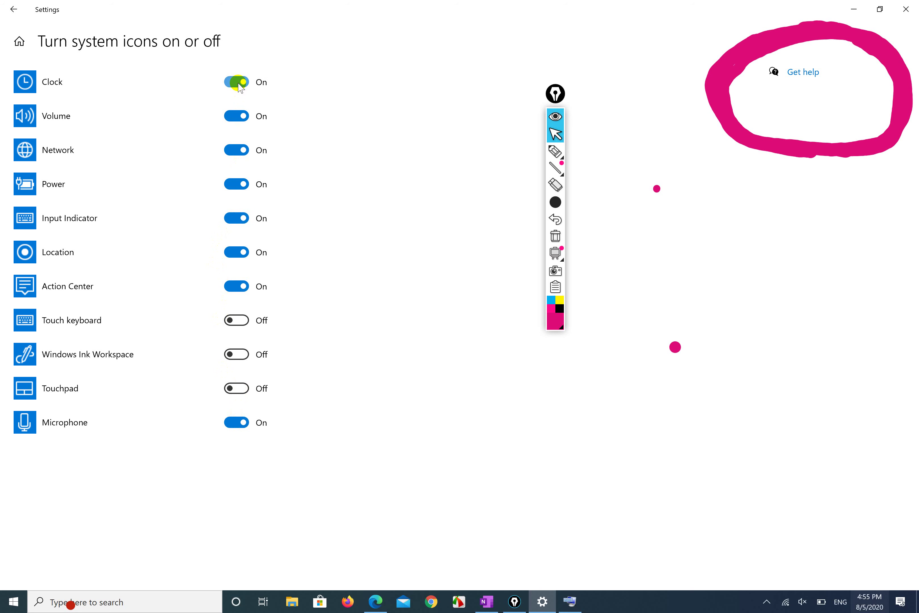
pyautogui.click(239, 83)
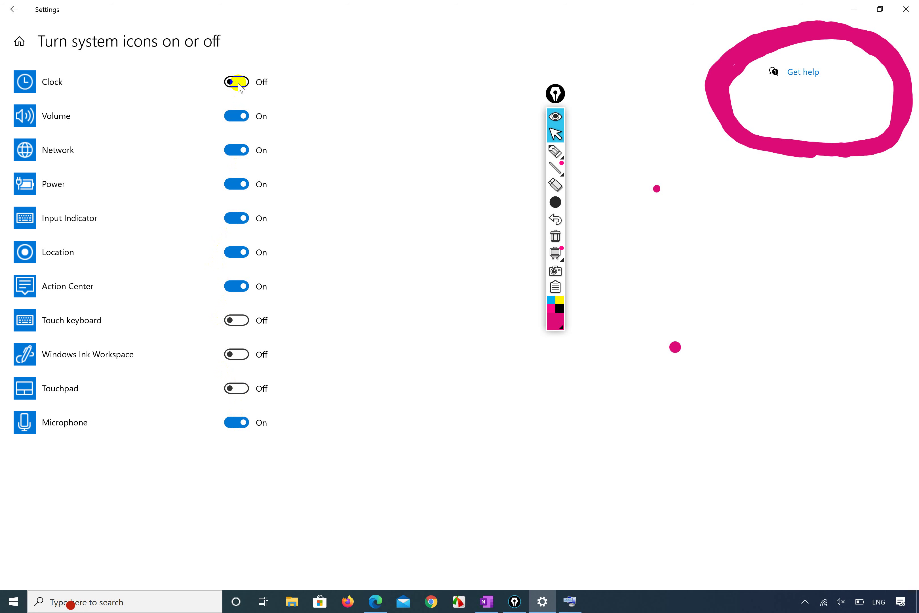
# - Return to the main Taskbar settings page and bring up the Multiple displays and People sections
pyautogui.click(13, 9)
pyautogui.scroll(-10, 259, 437)
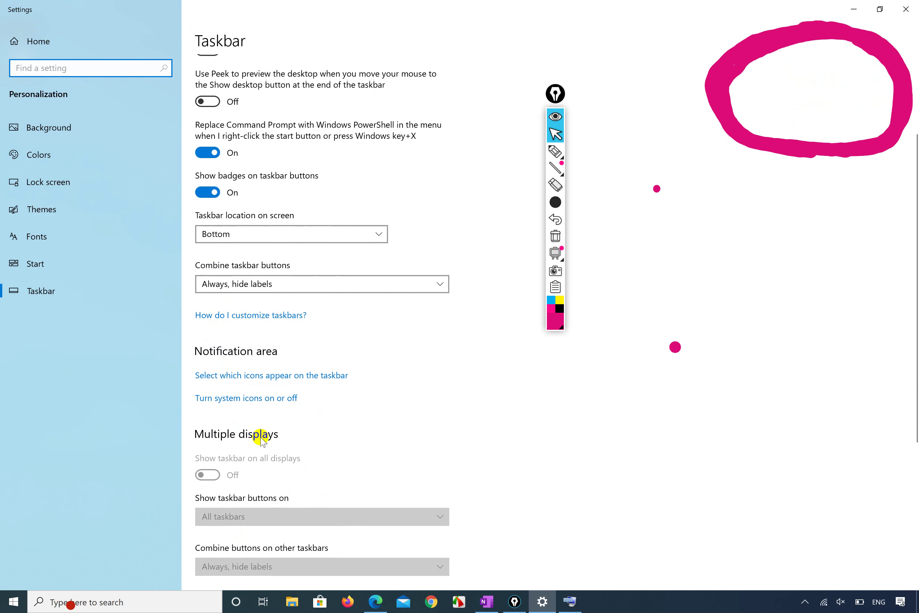
pyautogui.scroll(1, 261, 441)
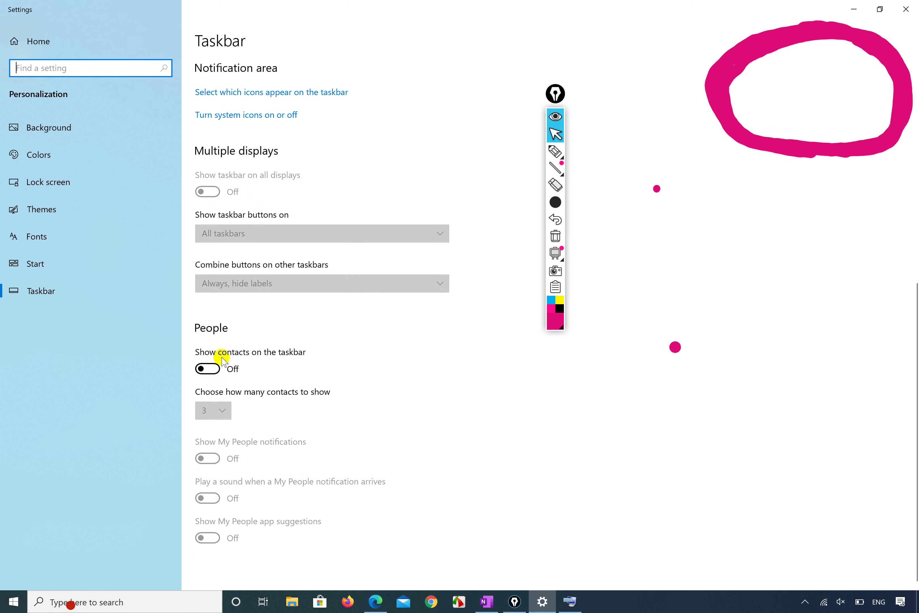
# - Turn on showing contacts on the taskbar, open the People flyout to view it, and turn the option off again
pyautogui.click(208, 374)
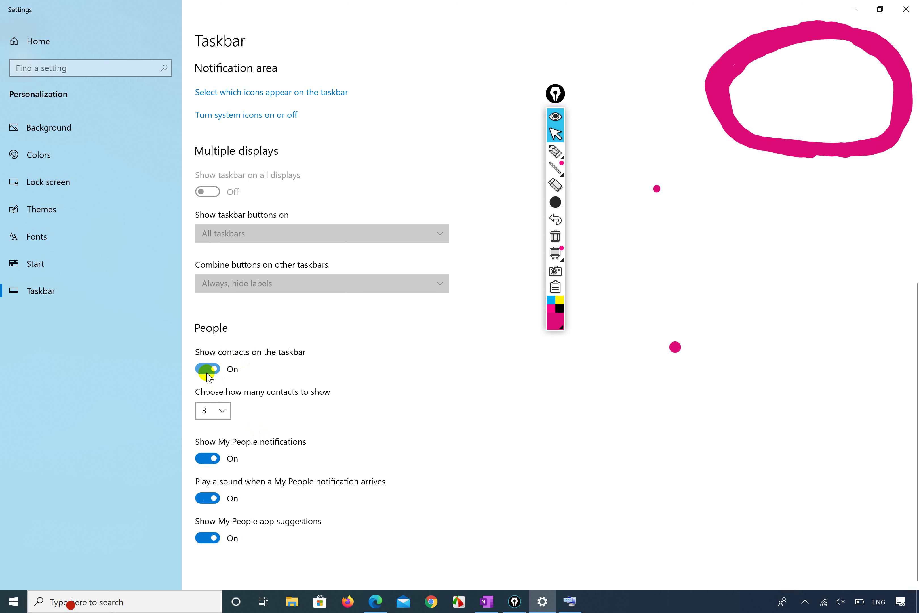
pyautogui.click(787, 605)
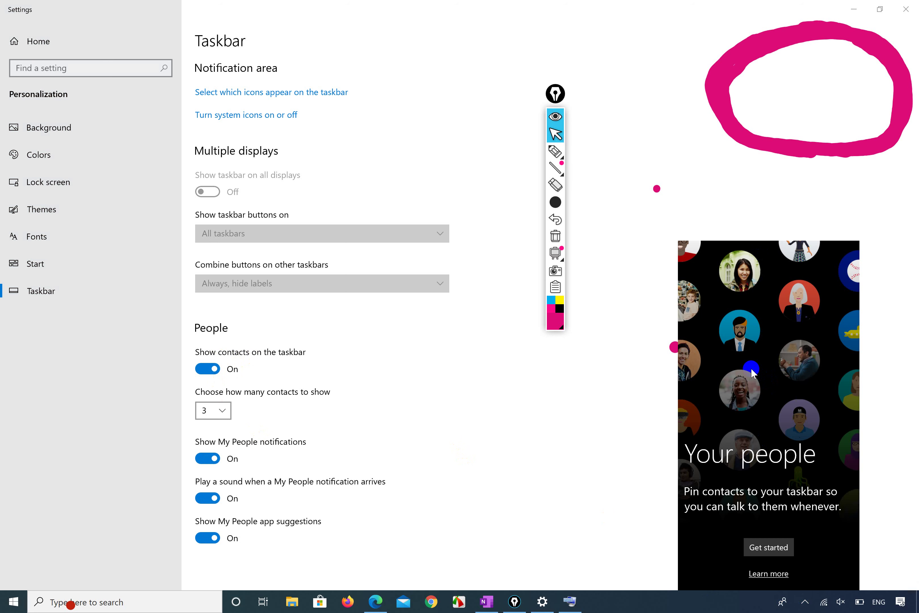
pyautogui.click(539, 410)
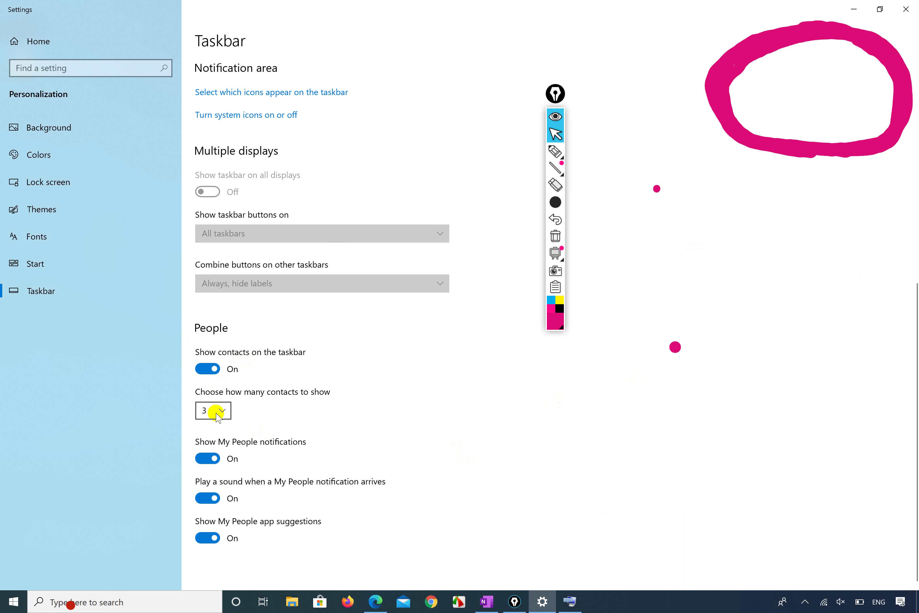
pyautogui.click(217, 369)
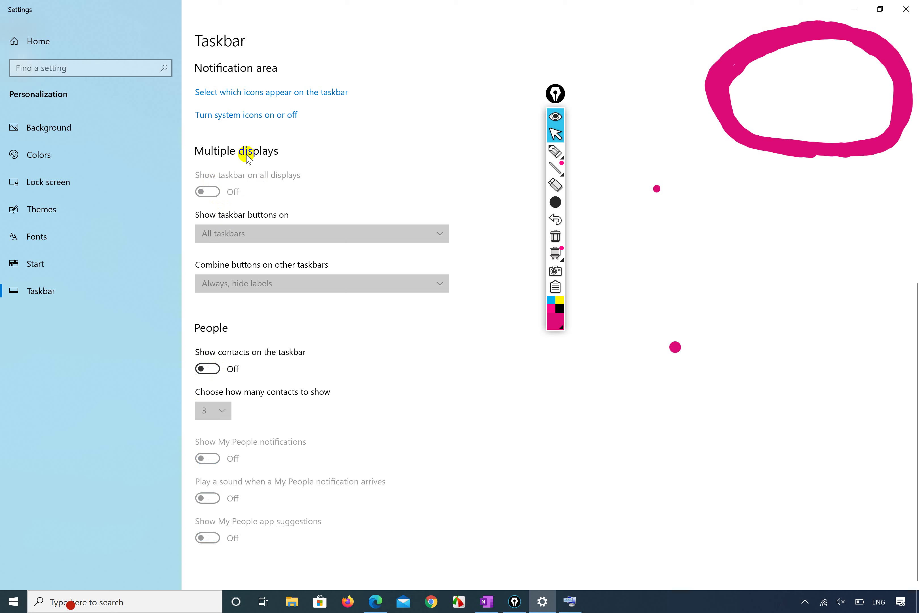
# - Review the Taskbar settings page from the People section up to the taskbar behaviour options
pyautogui.scroll(1, 244, 150)
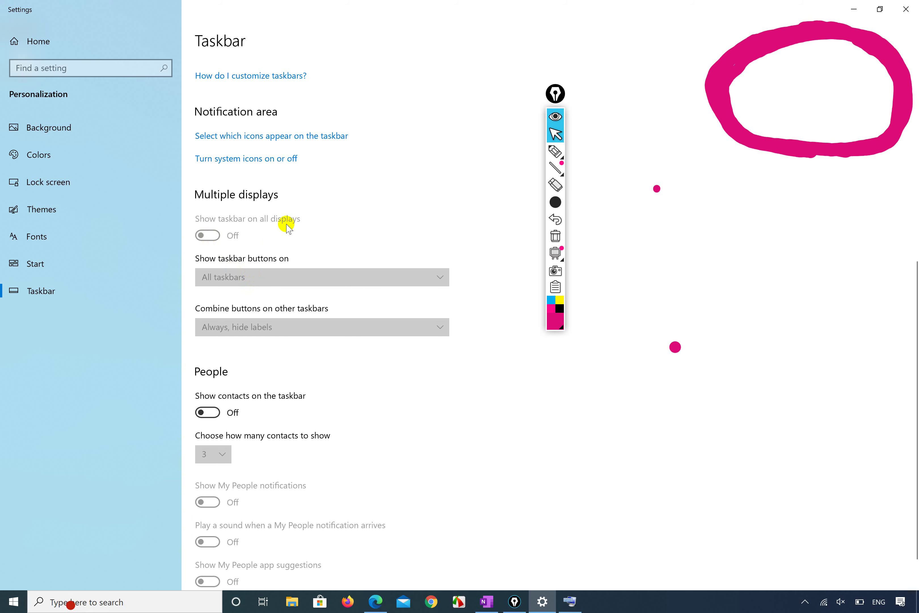
pyautogui.scroll(4, 342, 162)
pyautogui.scroll(5, 342, 164)
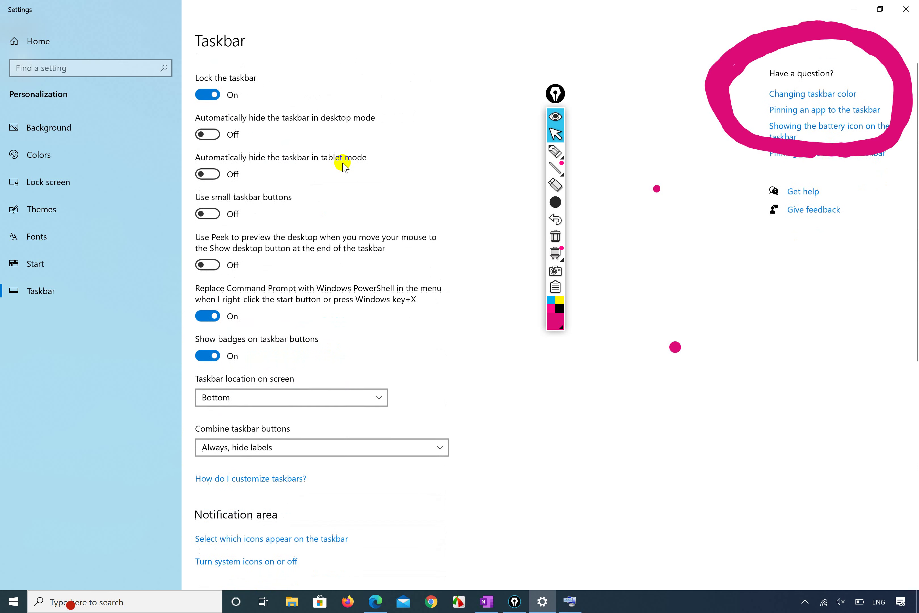
pyautogui.scroll(-10, 342, 162)
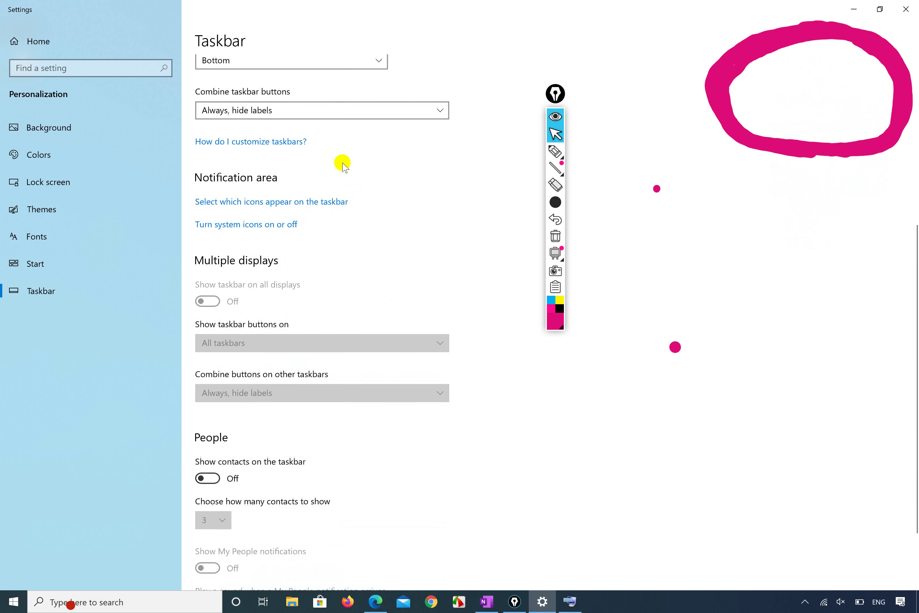
pyautogui.scroll(10, 343, 162)
pyautogui.scroll(-1, 343, 163)
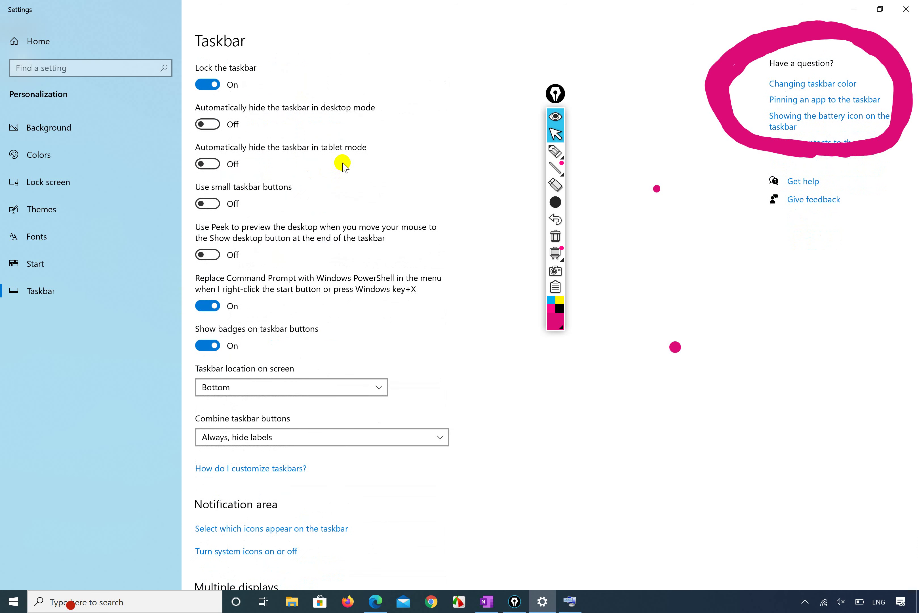
pyautogui.scroll(-1, 343, 166)
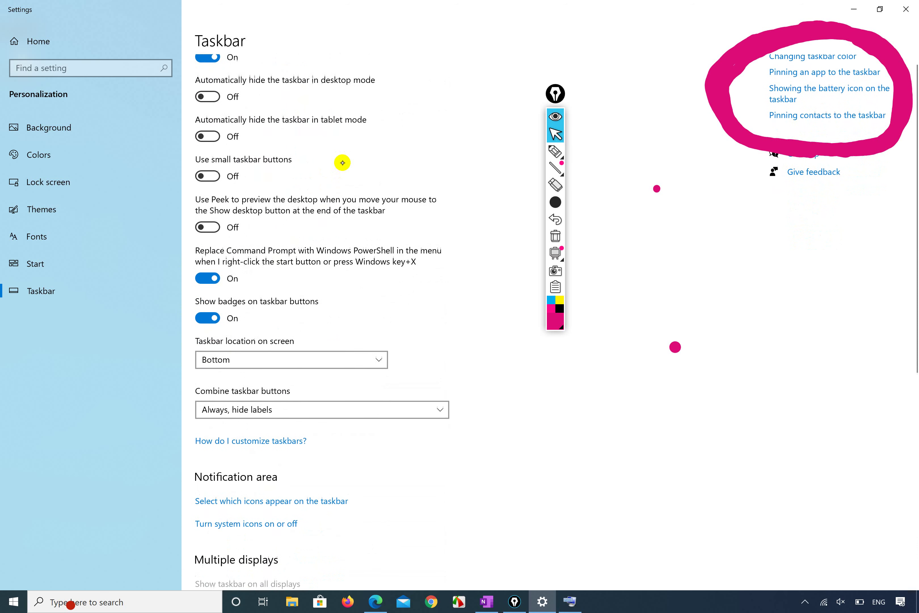
# - Clear the pink circle drawn on the screen and close the Settings window
pyautogui.click(555, 151)
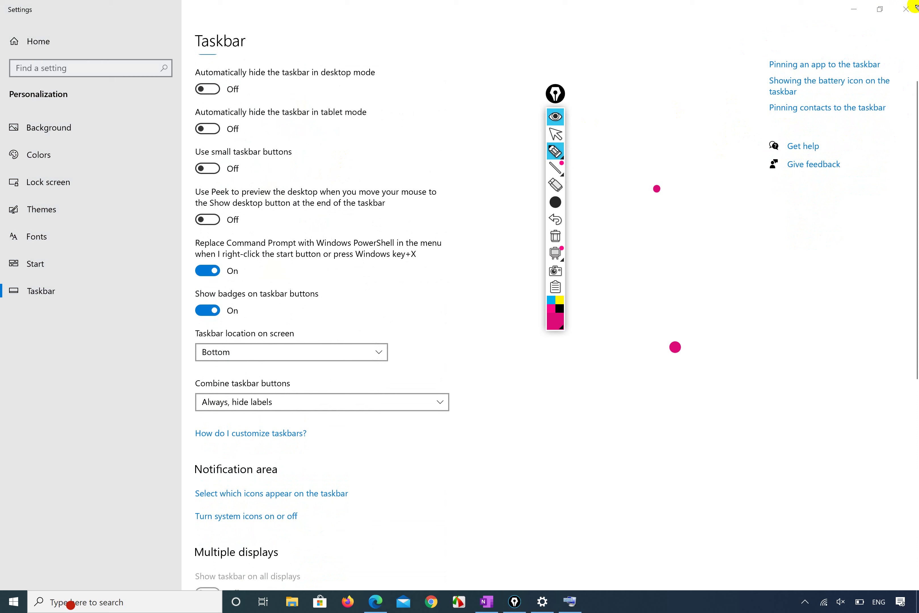
pyautogui.click(556, 135)
pyautogui.click(906, 8)
# - Open Taskbar settings directly from the taskbar and look through the whole page
pyautogui.click(615, 599)
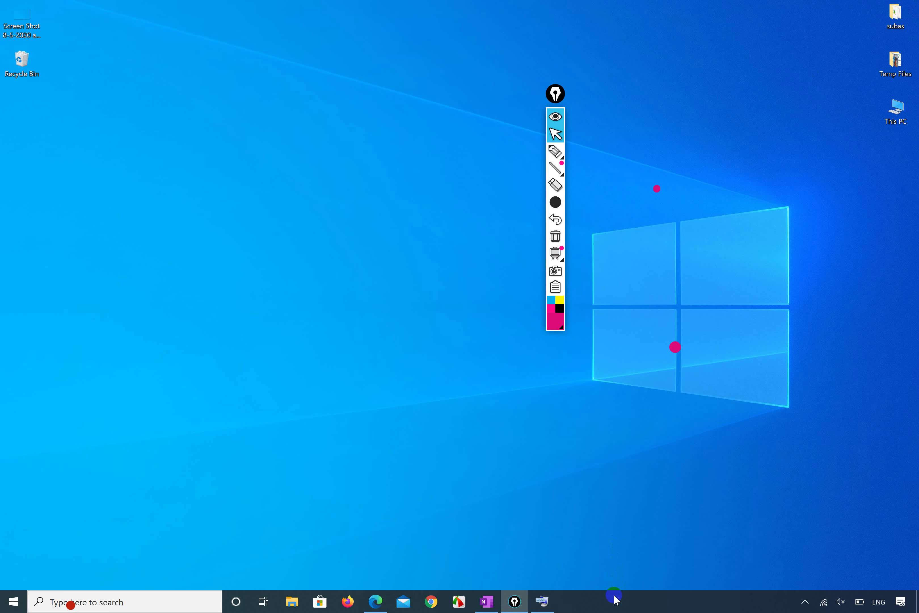
pyautogui.rightClick(616, 599)
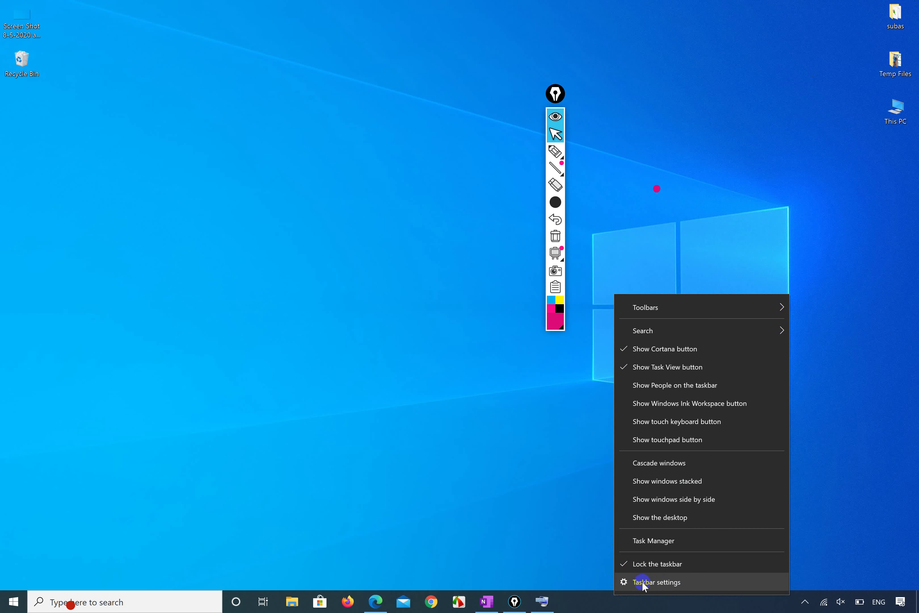
pyautogui.click(660, 580)
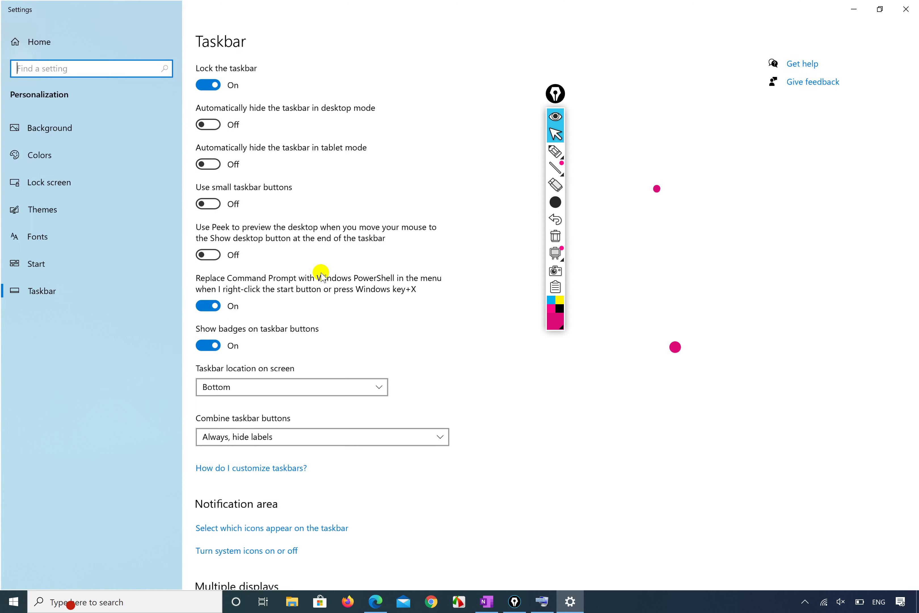
pyautogui.scroll(-2, 262, 275)
pyautogui.scroll(-7, 262, 275)
pyautogui.scroll(9, 262, 275)
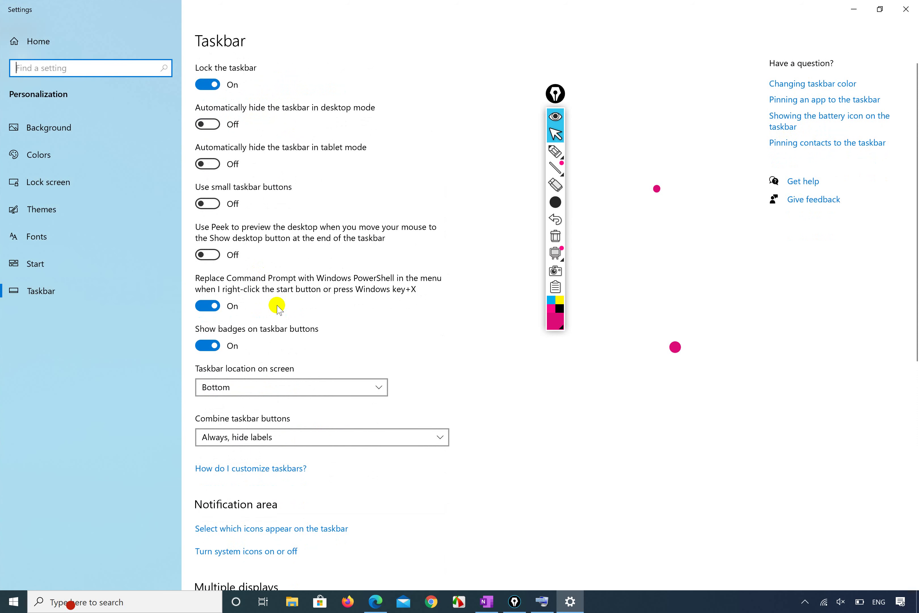
# - Try to circle the Taskbar category in Settings with the annotation pen, and close the Settings window
pyautogui.click(556, 152)
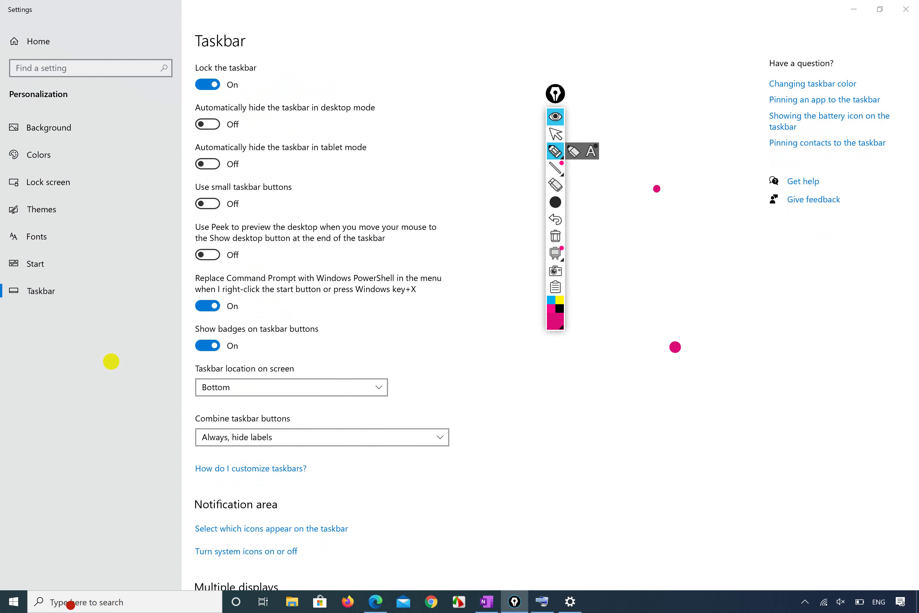
pyautogui.moveTo(16, 330)
pyautogui.mouseDown()
pyautogui.moveTo(139, 304)
pyautogui.moveTo(41, 259)
pyautogui.moveTo(1, 271)
pyautogui.mouseUp()
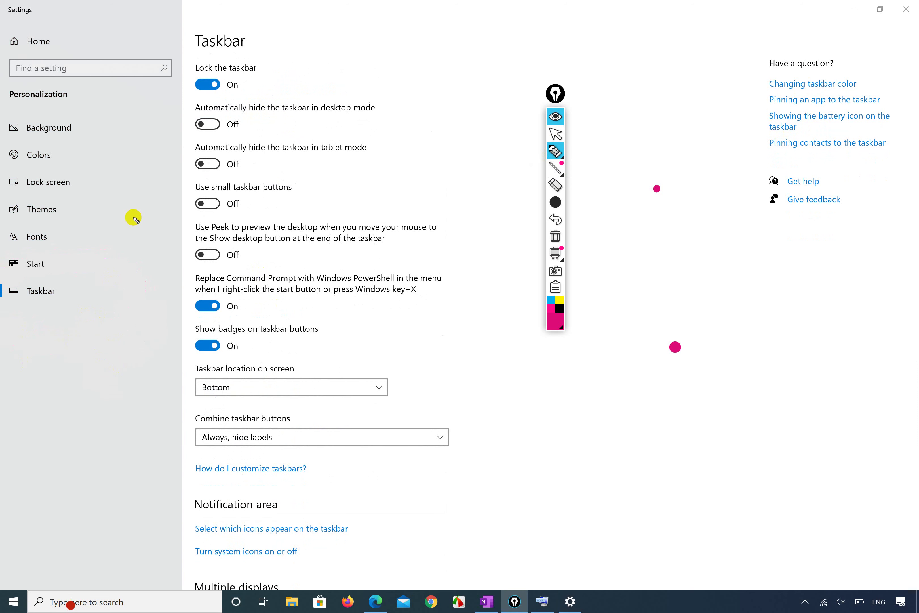
pyautogui.click(902, 10)
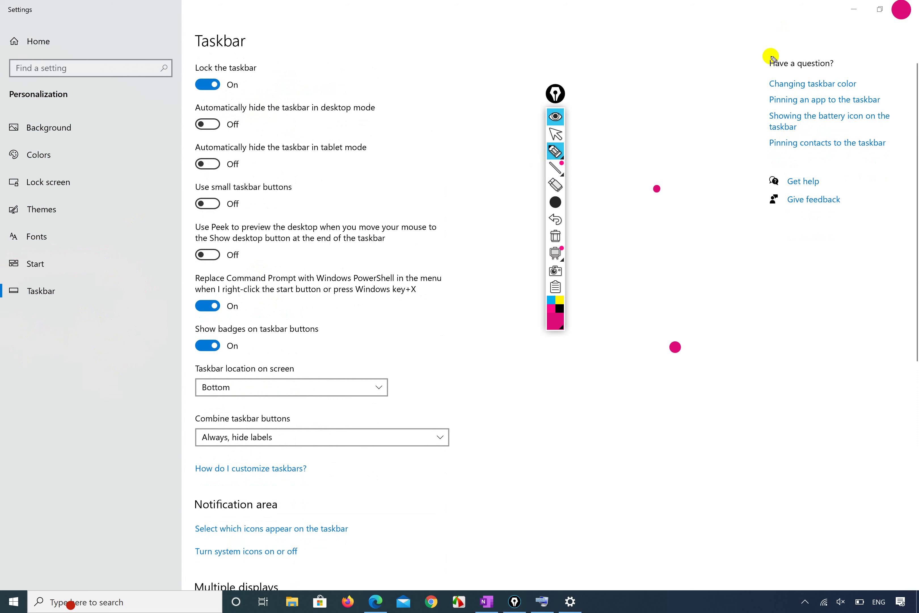
pyautogui.click(558, 202)
pyautogui.click(558, 134)
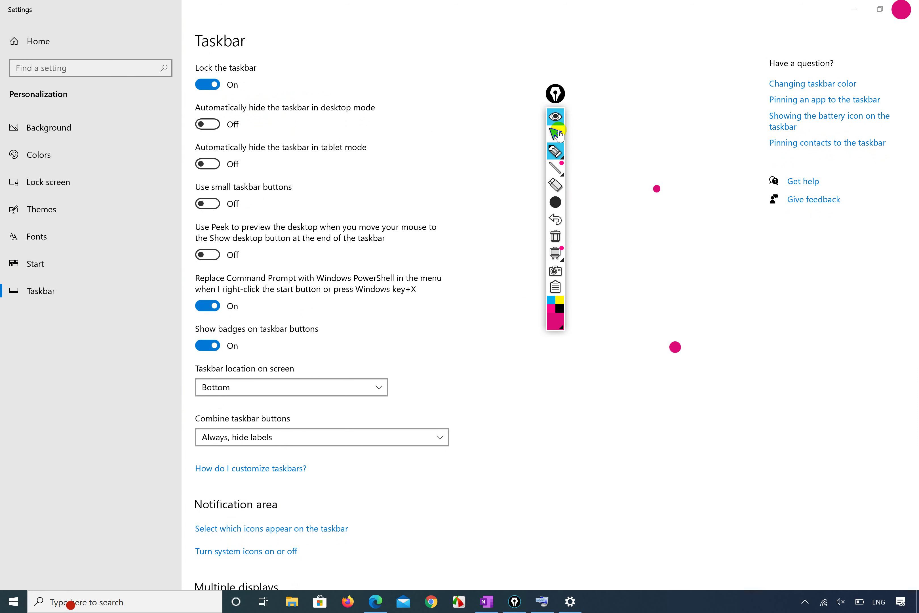
pyautogui.click(905, 10)
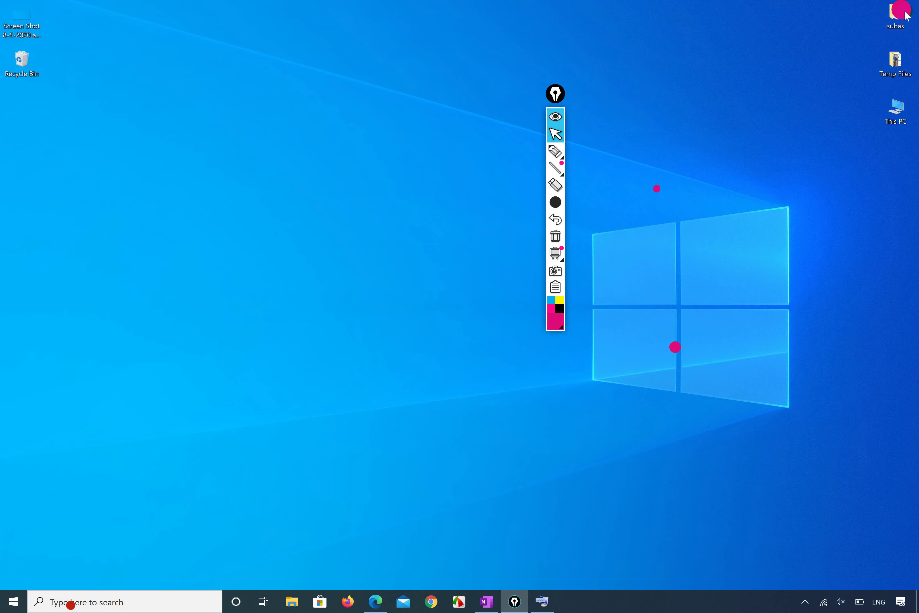
# - Open Windows Settings from the Start menu and go to the Taskbar page under Personalization
pyautogui.click(9, 602)
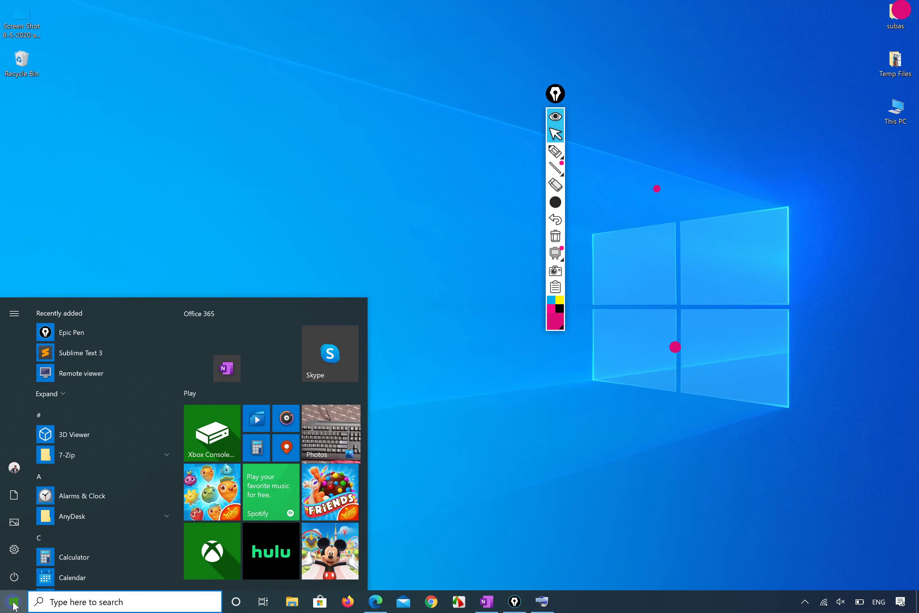
pyautogui.click(5, 609)
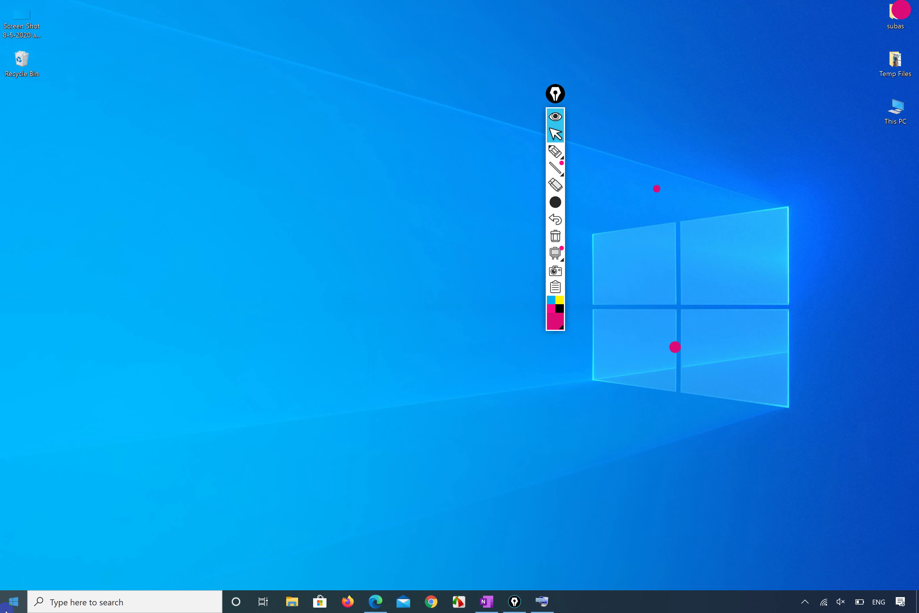
pyautogui.click(6, 608)
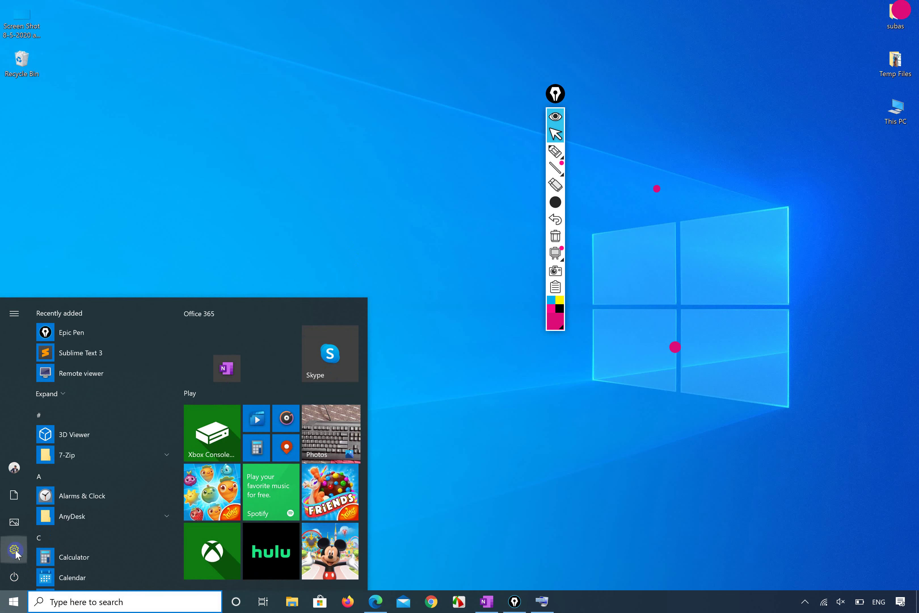
pyautogui.click(15, 550)
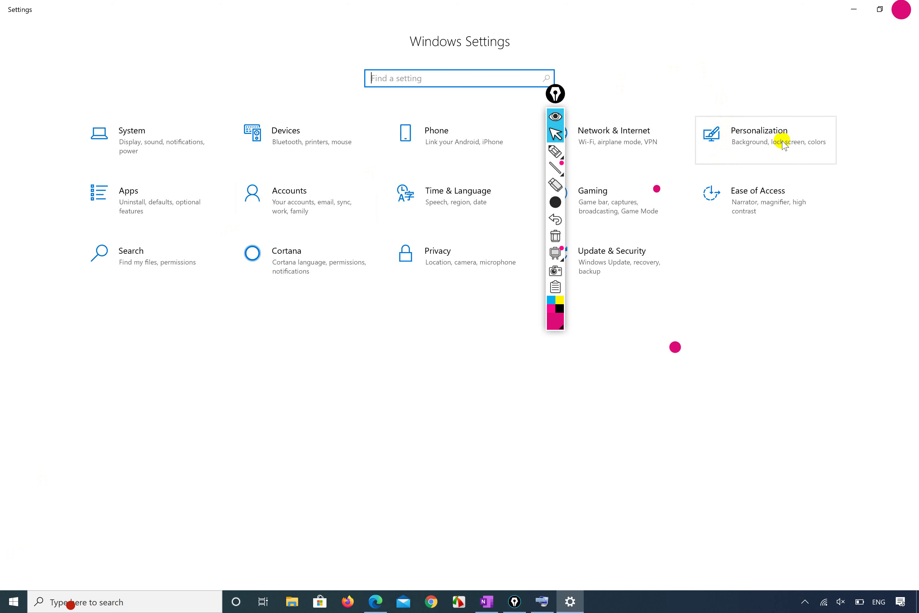
pyautogui.click(746, 138)
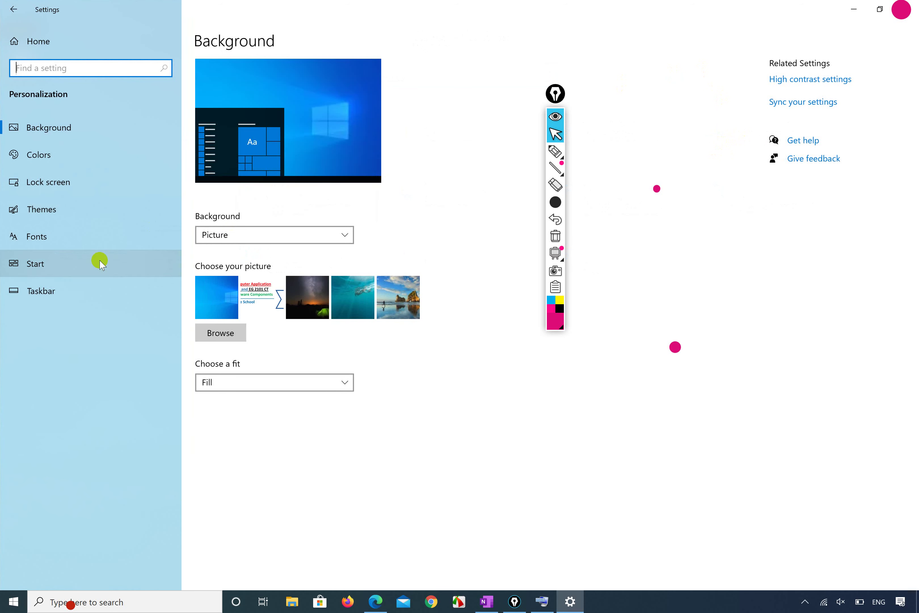
pyautogui.click(62, 293)
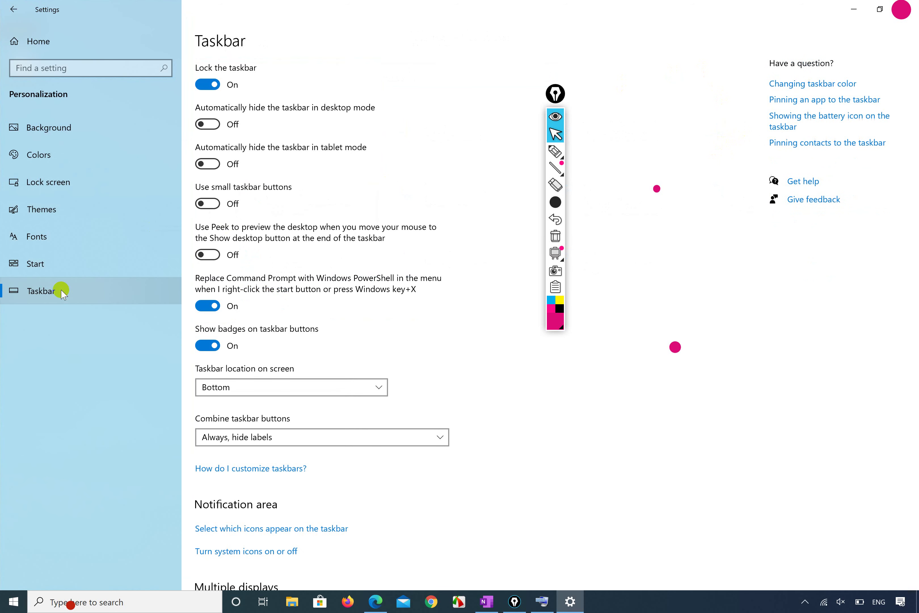
# - Switch automatic hiding of the taskbar in desktop mode on and off again
pyautogui.scroll(-5, 265, 362)
pyautogui.scroll(6, 267, 370)
pyautogui.click(219, 130)
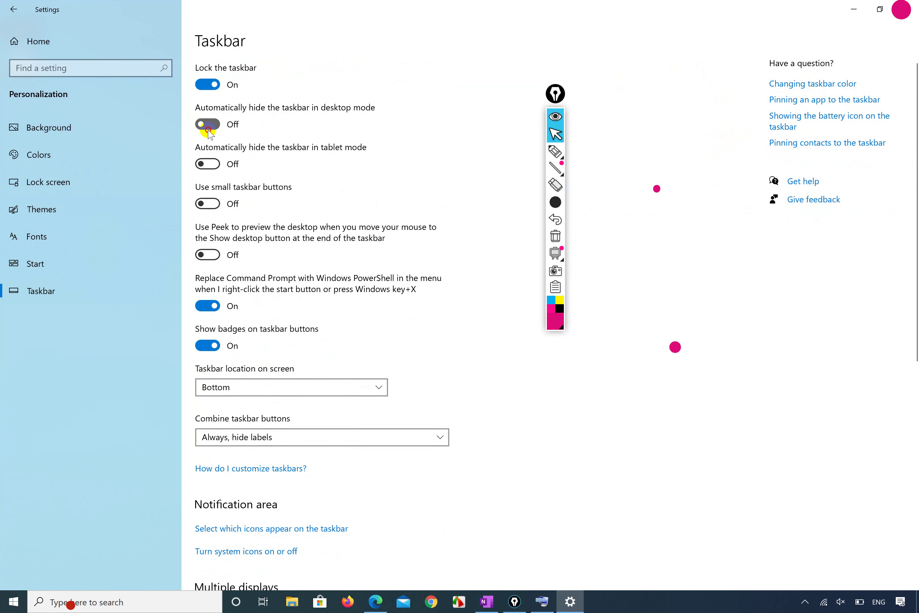
pyautogui.click(209, 131)
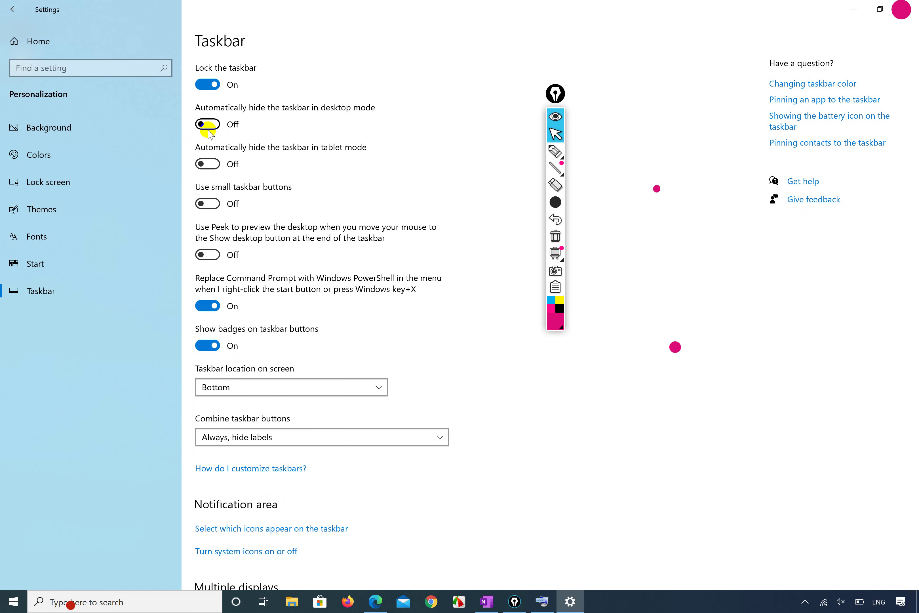
# - View the Background, Themes and Lock screen pages under Personalization and close the Settings window
pyautogui.click(15, 125)
pyautogui.click(45, 208)
pyautogui.click(60, 184)
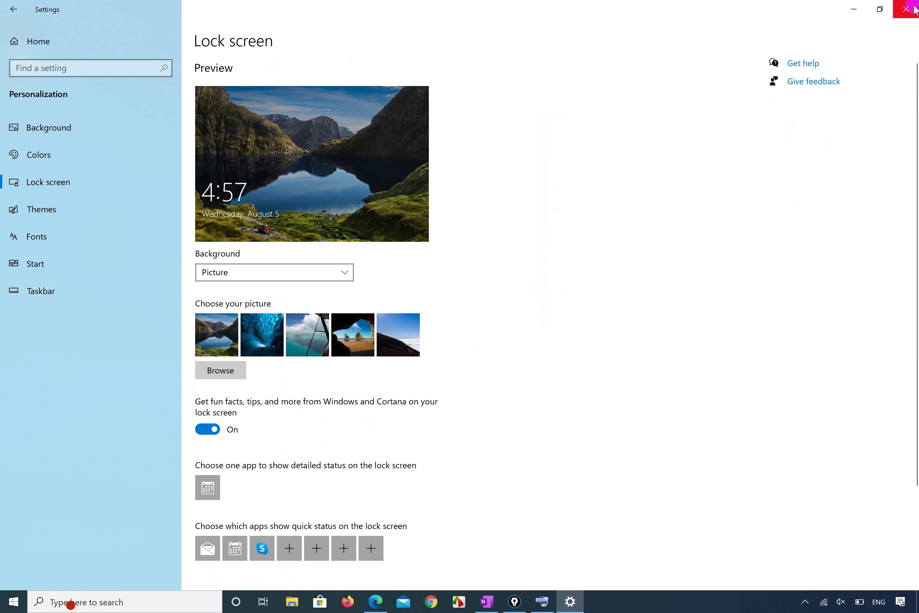
pyautogui.click(914, 9)
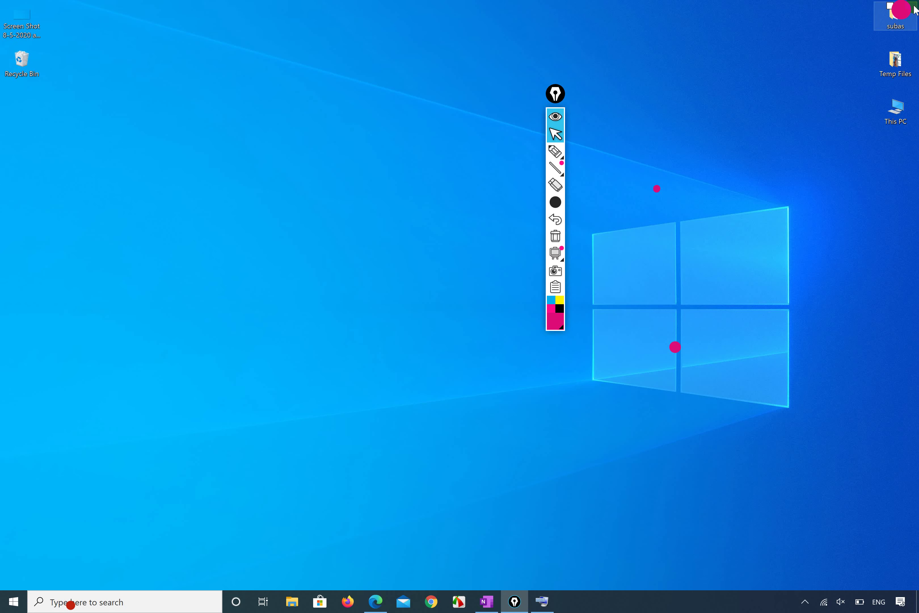
# - Switch to the Windows 10 final syllabus PDF in Edge and erase the ink circle around "Customizing the Taskbar"
pyautogui.click(375, 591)
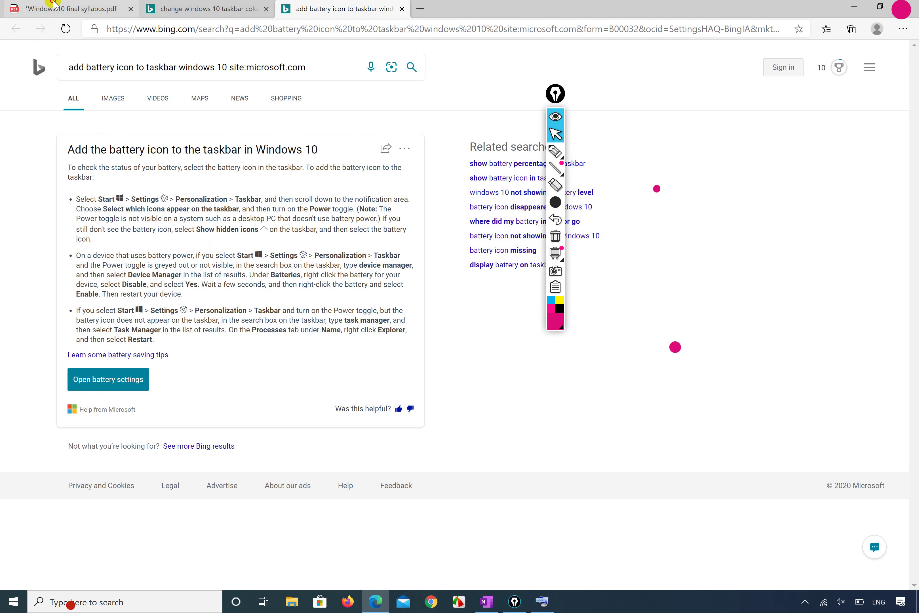
pyautogui.click(53, 5)
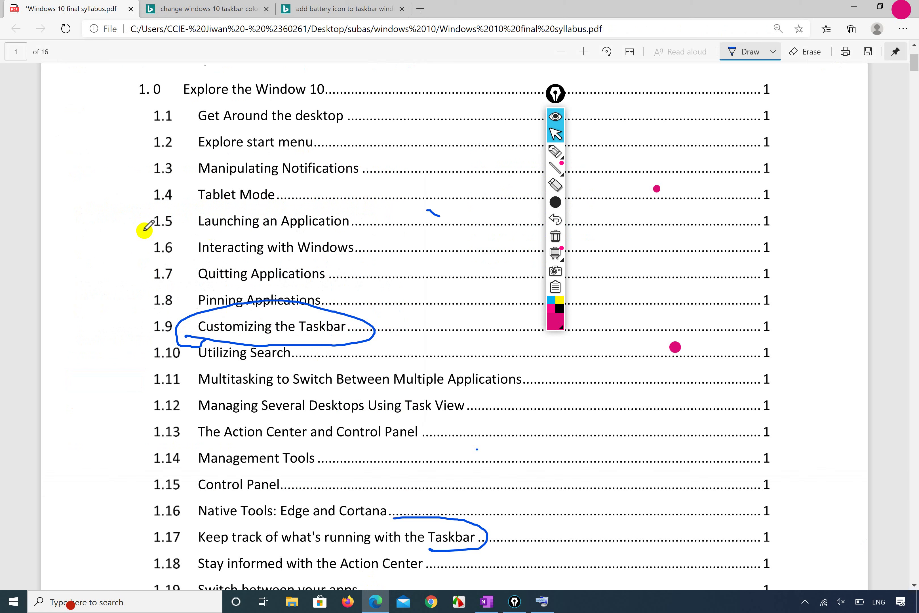
pyautogui.click(308, 330)
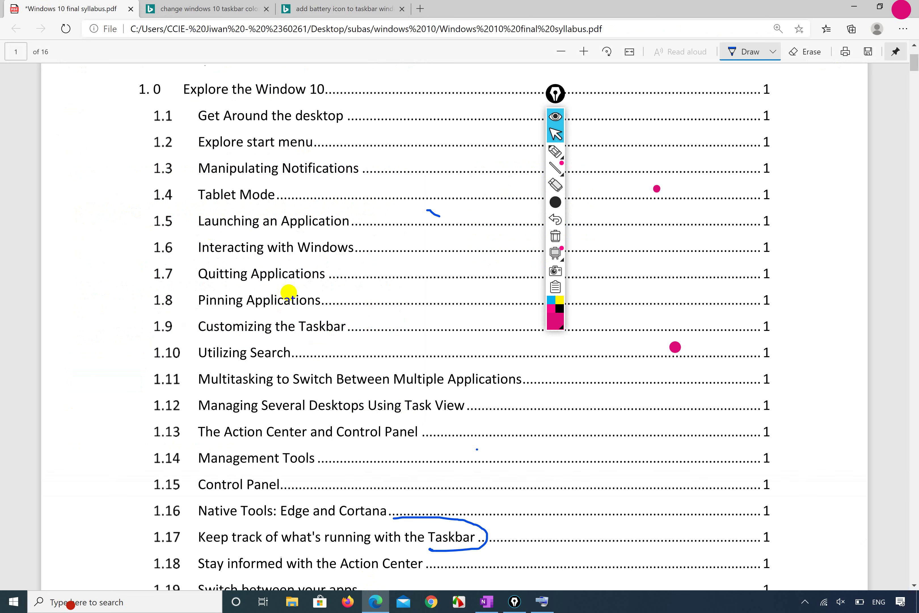
# - Circle the 1.9 "Customizing the Taskbar" entry in the syllabus with the annotation pen
pyautogui.click(555, 151)
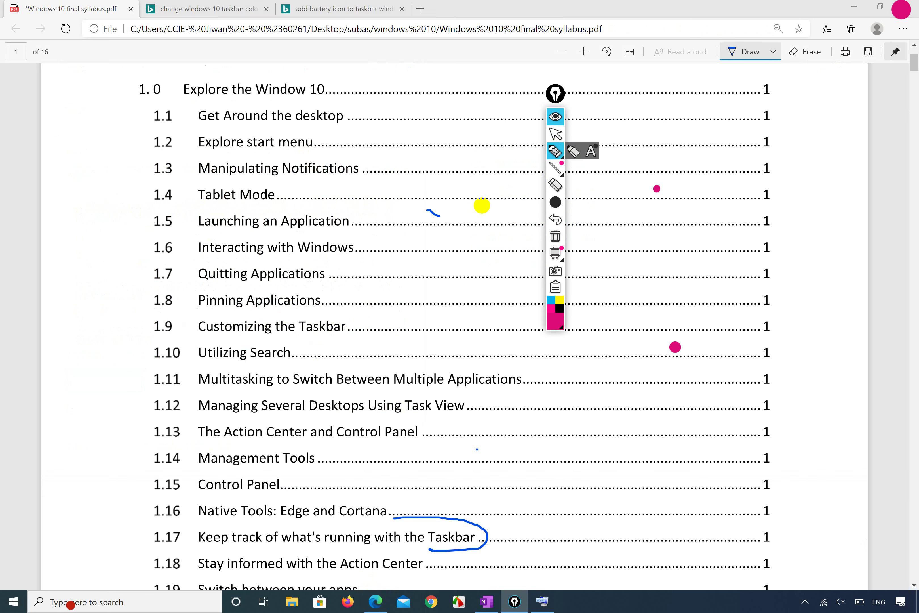
pyautogui.click(383, 312)
pyautogui.moveTo(288, 361); pyautogui.dragTo(405, 297)
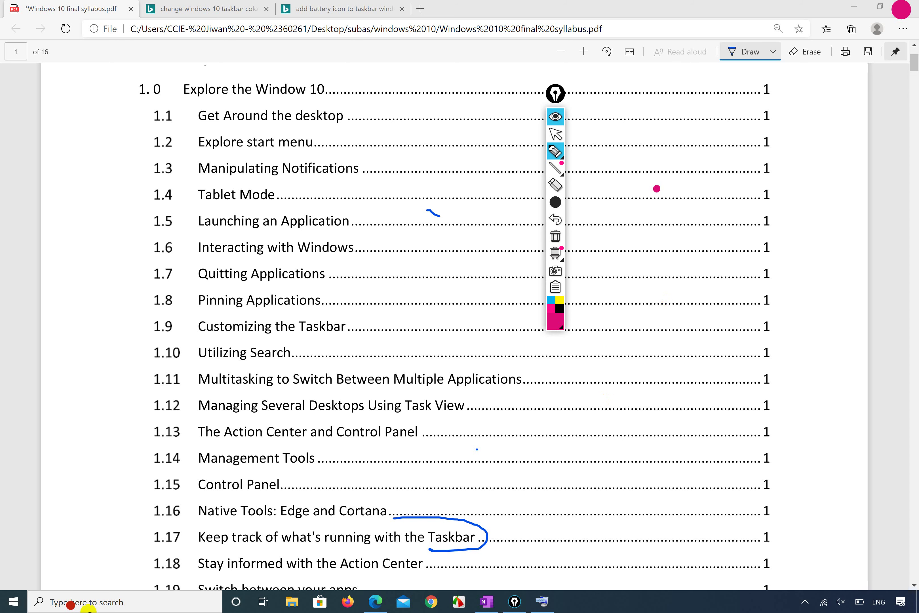
pyautogui.click(22, 600)
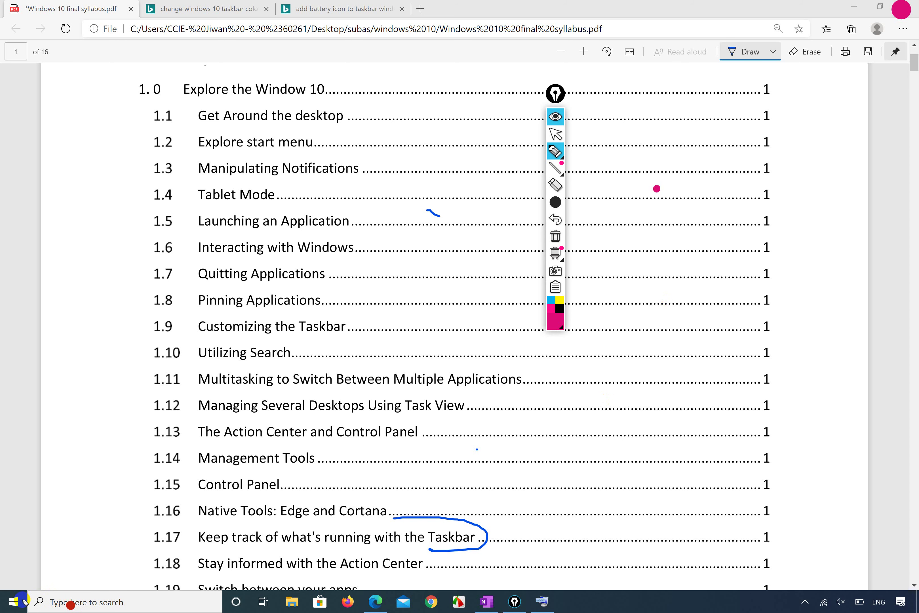
# - Put away the annotation pen, open the Start menu, enlarge it and browse its full list of apps
pyautogui.click(556, 134)
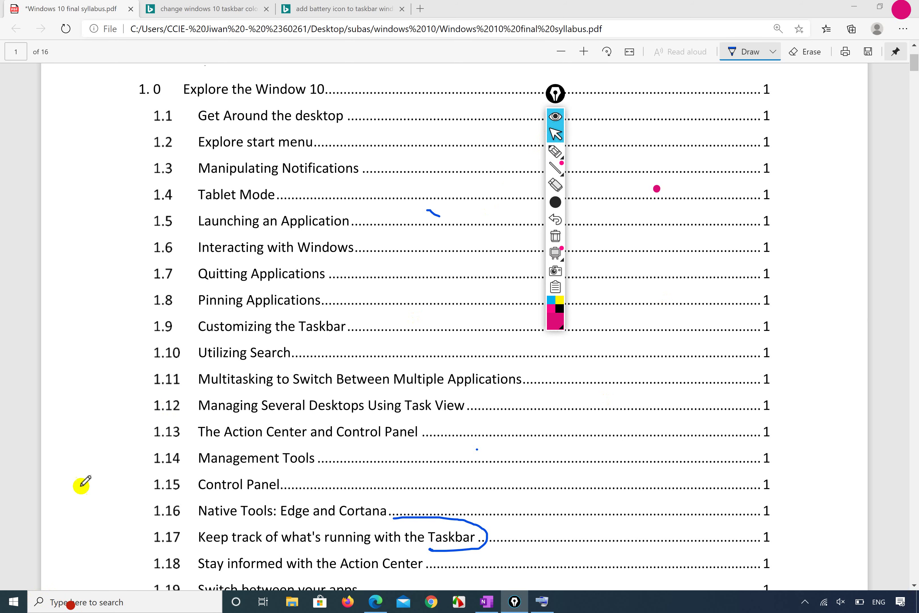
pyautogui.click(12, 603)
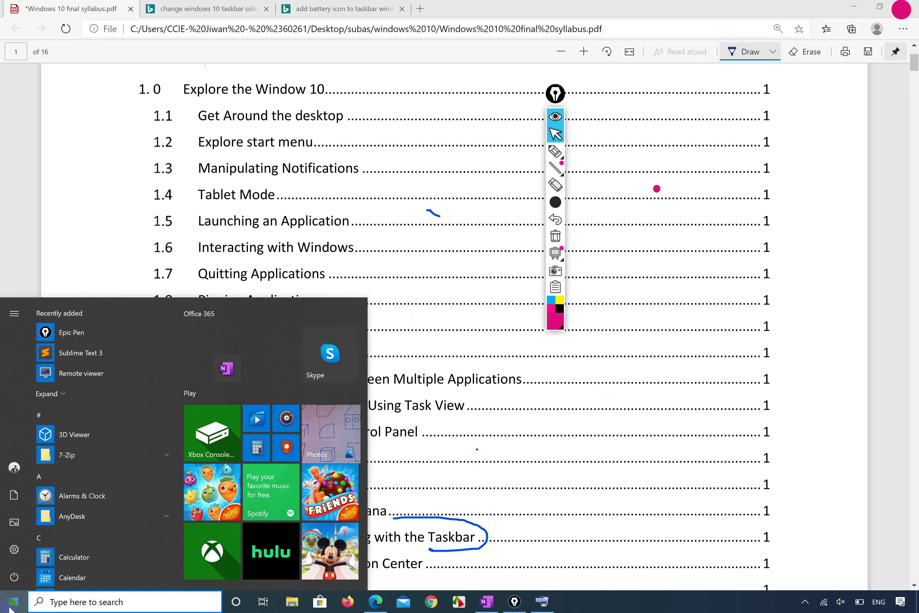
pyautogui.moveTo(368, 297); pyautogui.dragTo(757, 21)
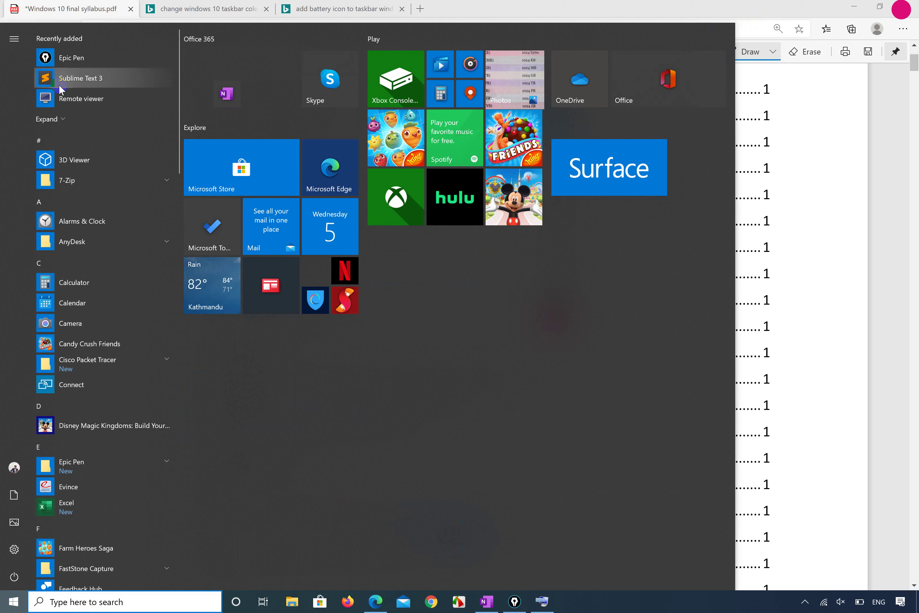
pyautogui.scroll(-1, 68, 265)
pyautogui.scroll(-20, 68, 265)
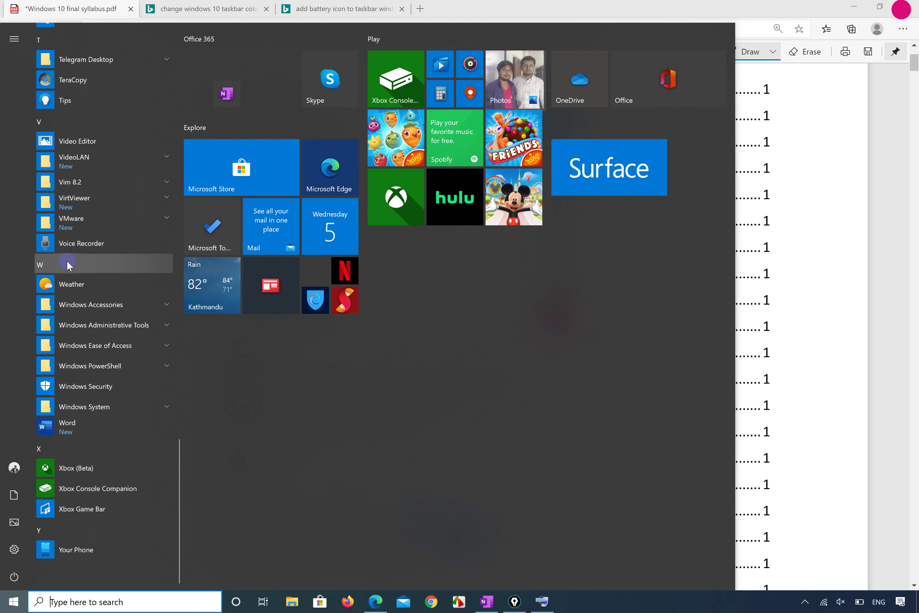
pyautogui.scroll(7, 68, 265)
pyautogui.scroll(-7, 68, 266)
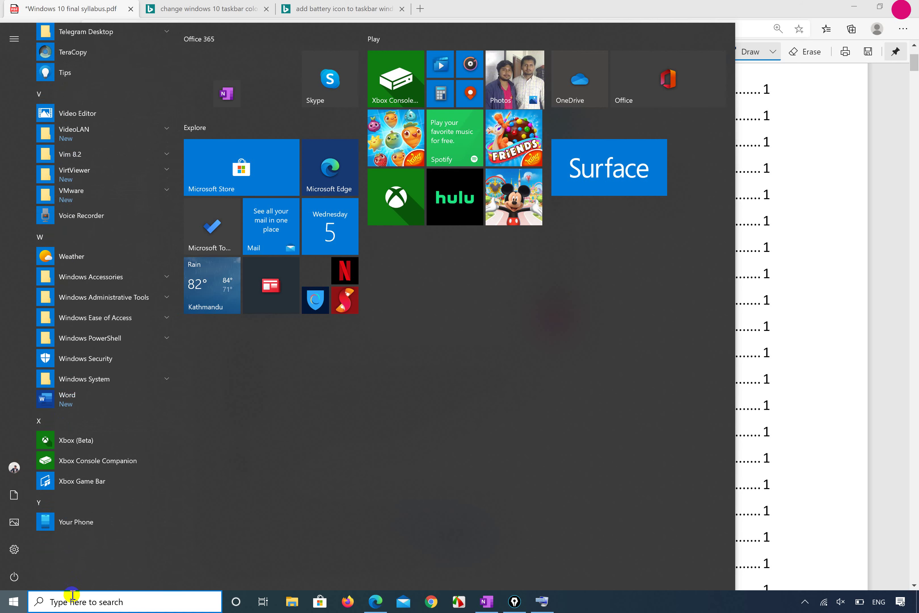
# - Search Windows for "a", restrict the results to apps and show the details of Alarms & Clock
pyautogui.click(72, 599)
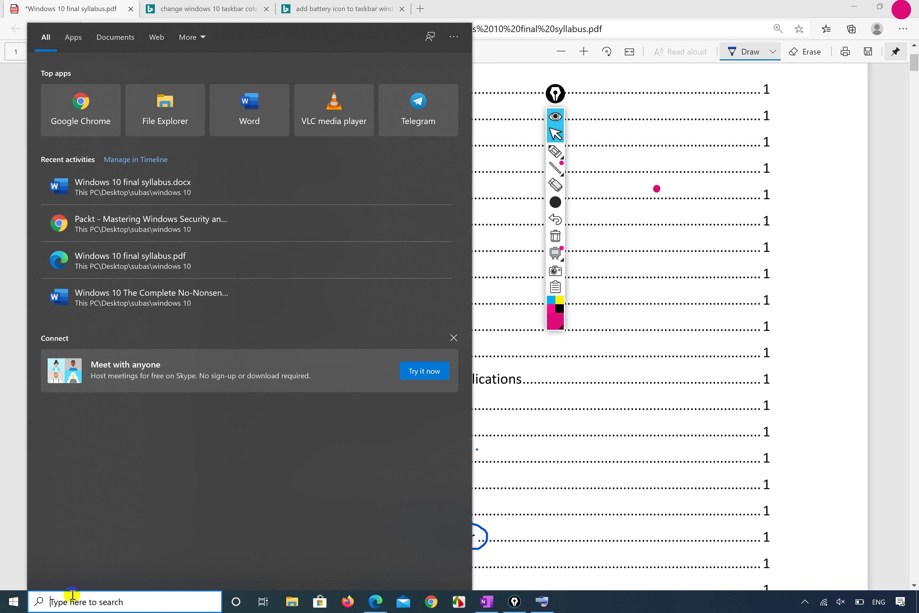
pyautogui.write('a')
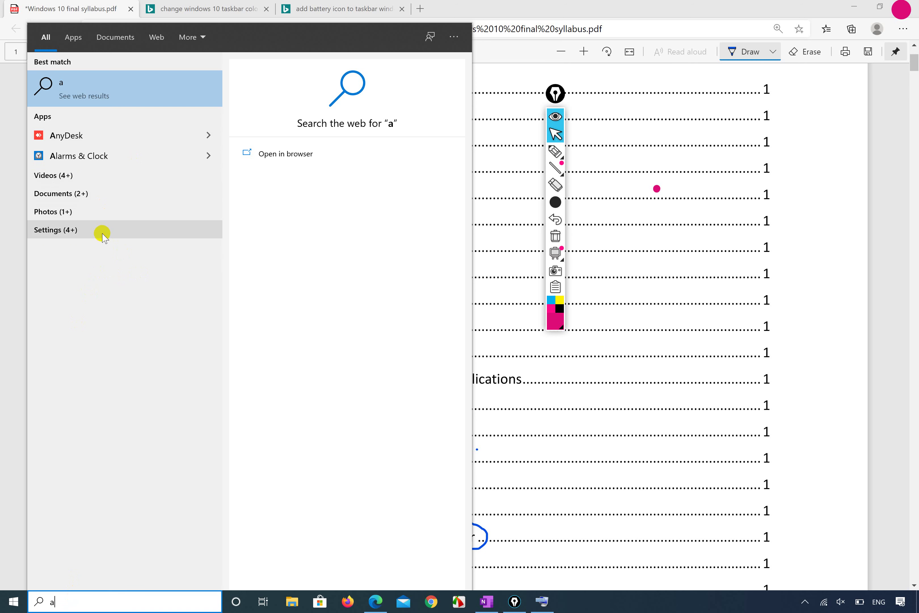
pyautogui.click(73, 39)
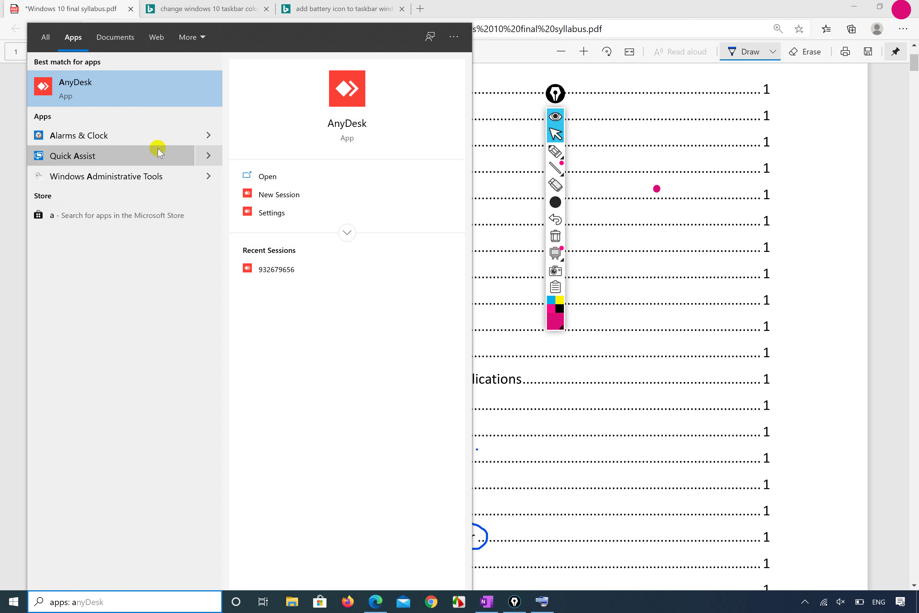
pyautogui.click(207, 137)
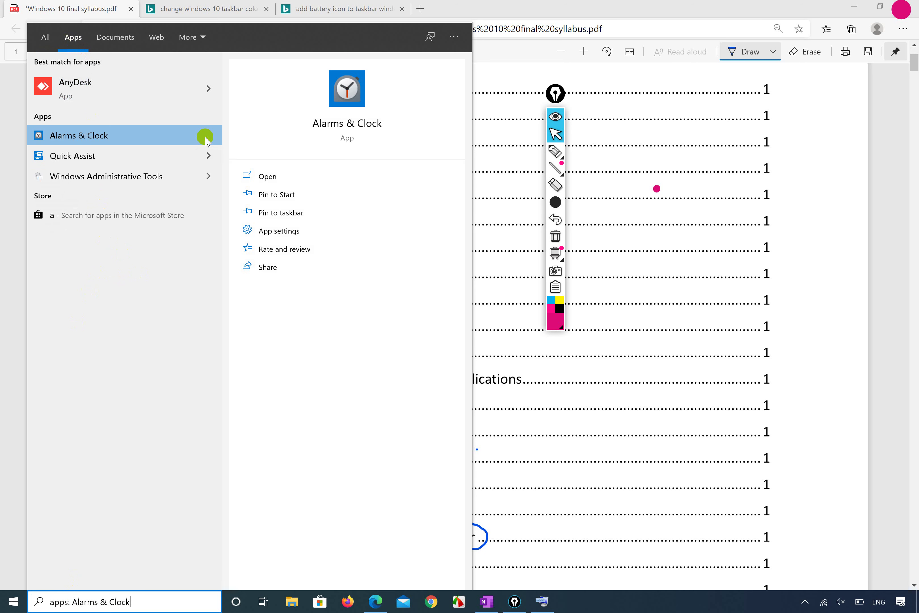
# - Restrict the search for "a" to documents and look through the list of matching files
pyautogui.click(122, 35)
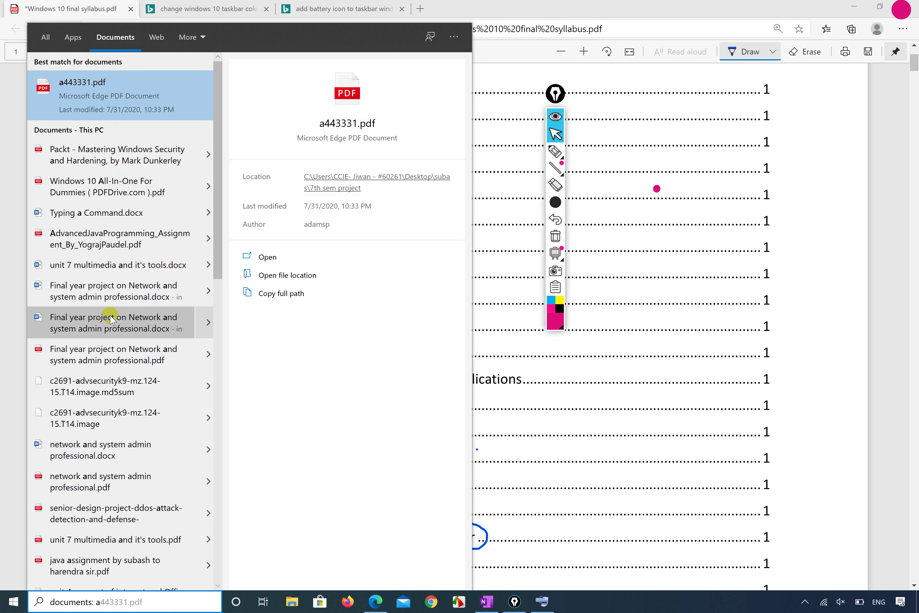
pyautogui.scroll(-5, 115, 314)
pyautogui.scroll(-10, 112, 318)
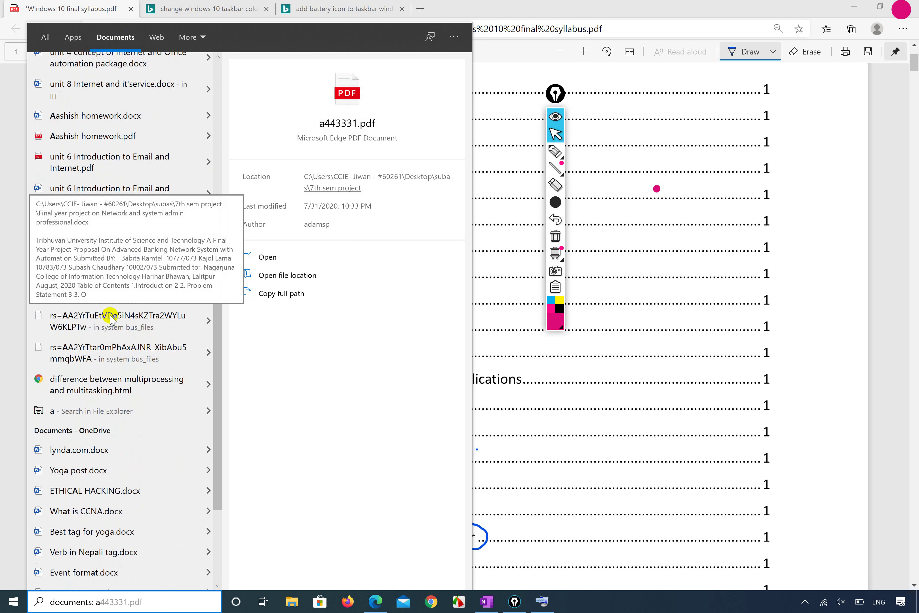
pyautogui.scroll(15, 112, 313)
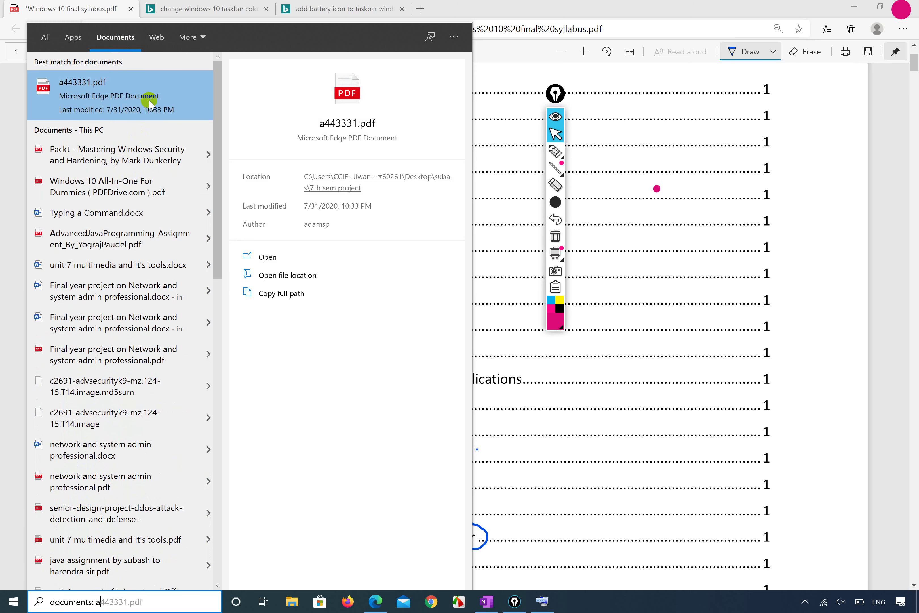
# - View the web and video results for "a", look through the video list and close the search
pyautogui.click(156, 39)
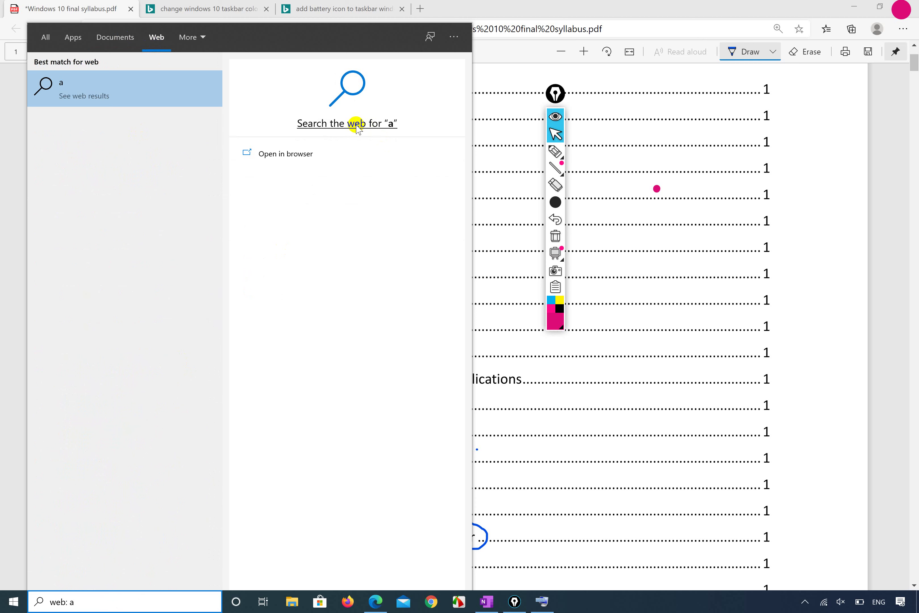
pyautogui.click(194, 37)
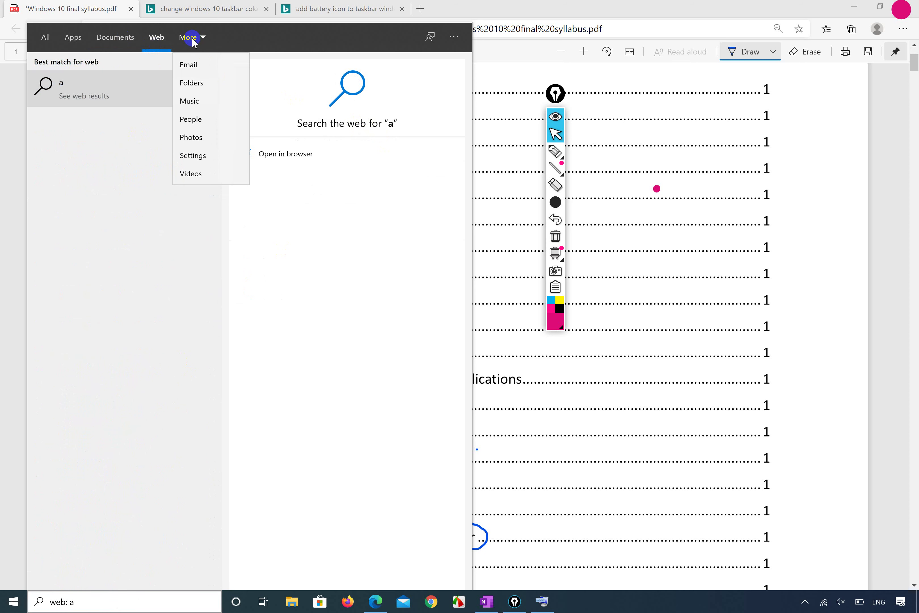
pyautogui.click(201, 174)
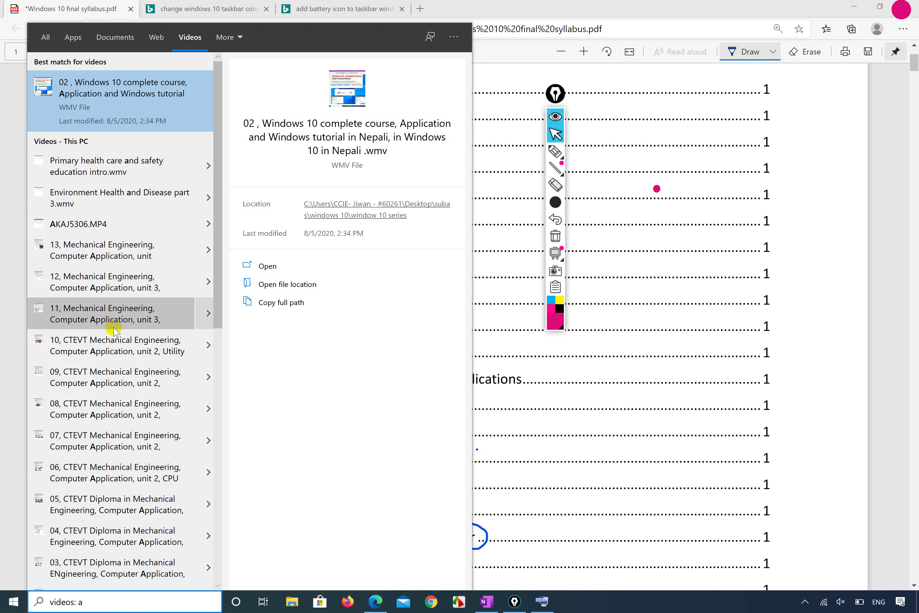
pyautogui.scroll(-10, 113, 328)
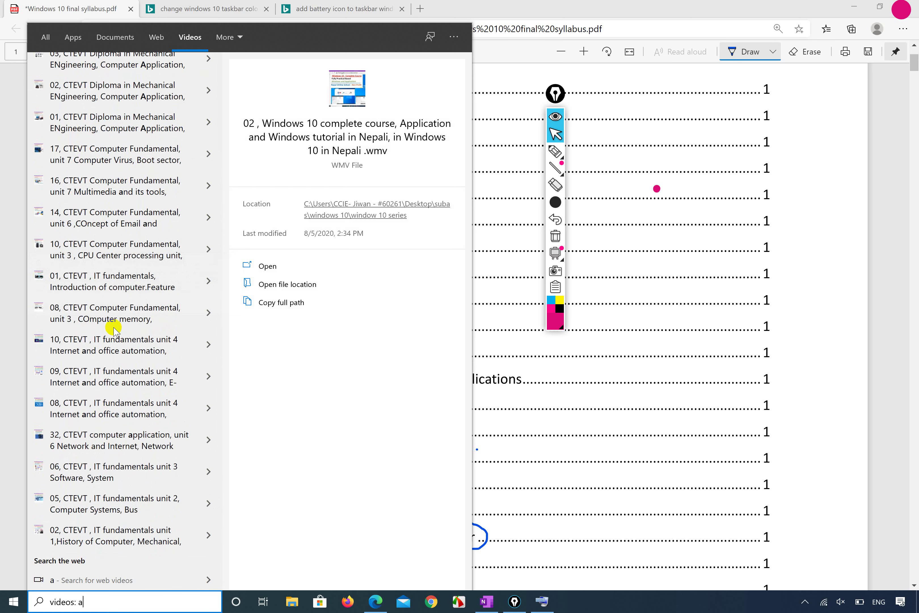
pyautogui.scroll(10, 114, 329)
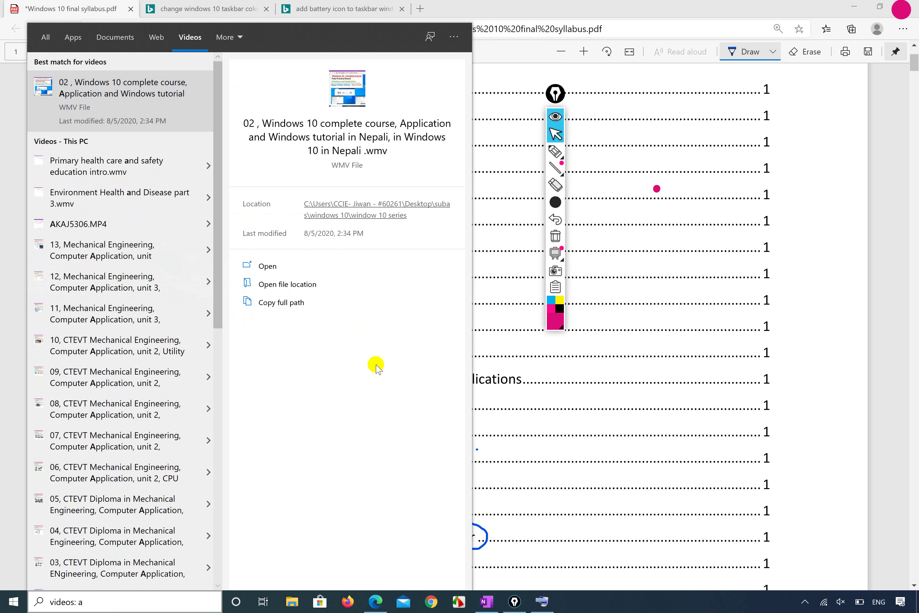
pyautogui.click(859, 149)
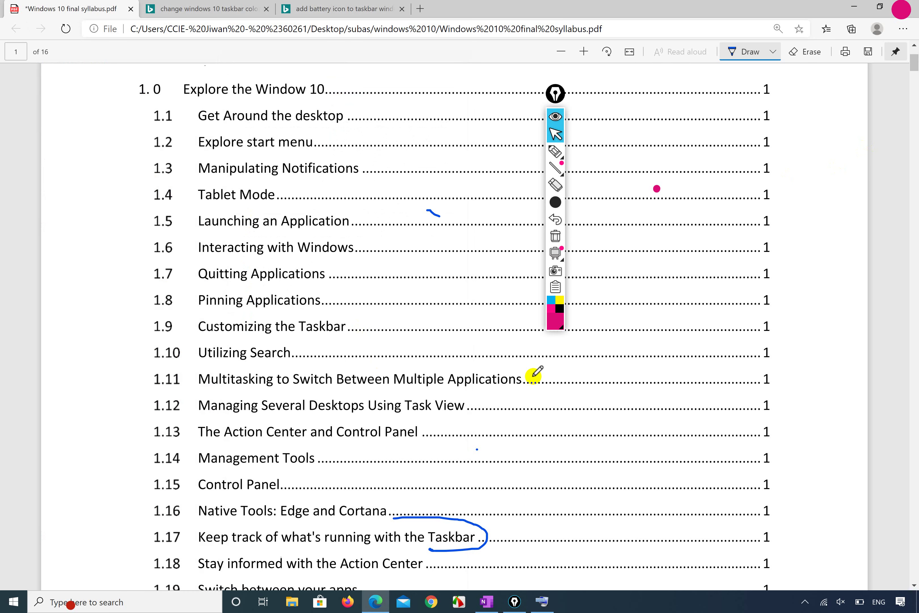
# - Reopen the Windows search, limit it to apps and search for "video"
pyautogui.click(172, 603)
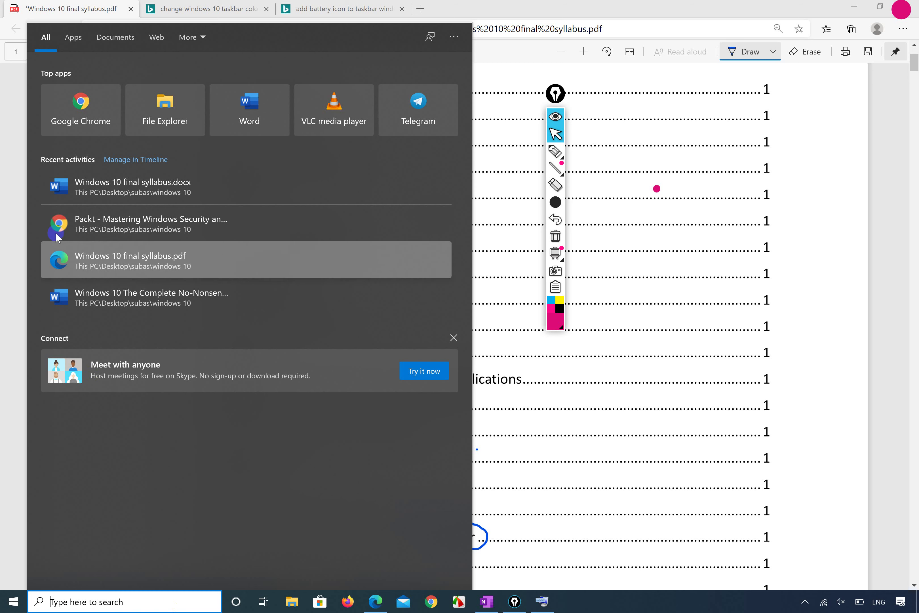
pyautogui.click(85, 37)
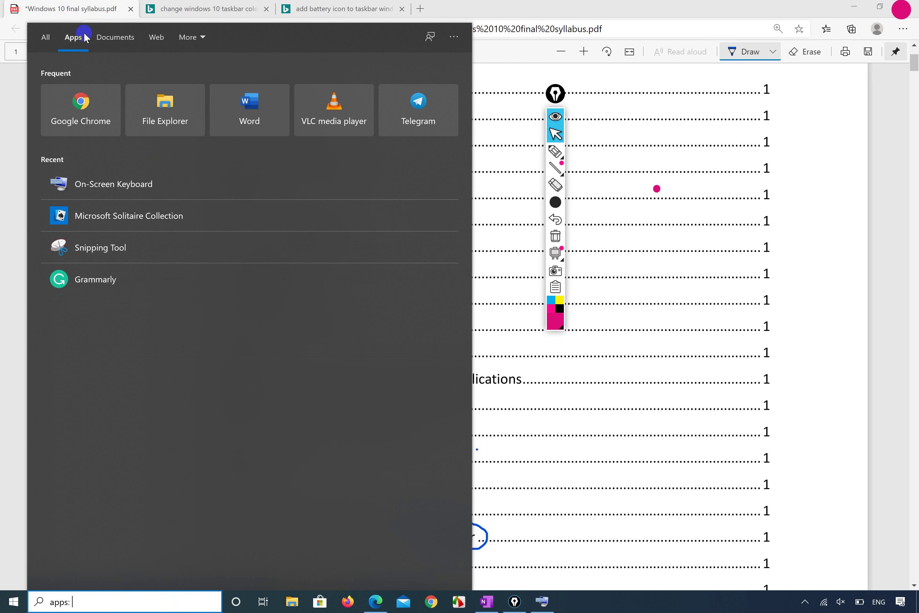
pyautogui.click(83, 595)
pyautogui.write('video')
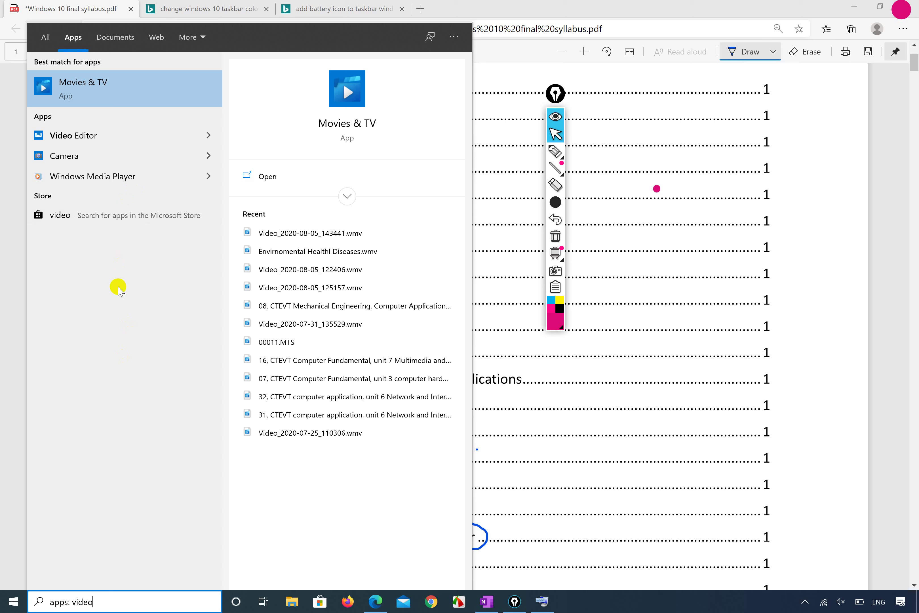
# - Switch the "video" search to documents and web results and close the search
pyautogui.click(115, 37)
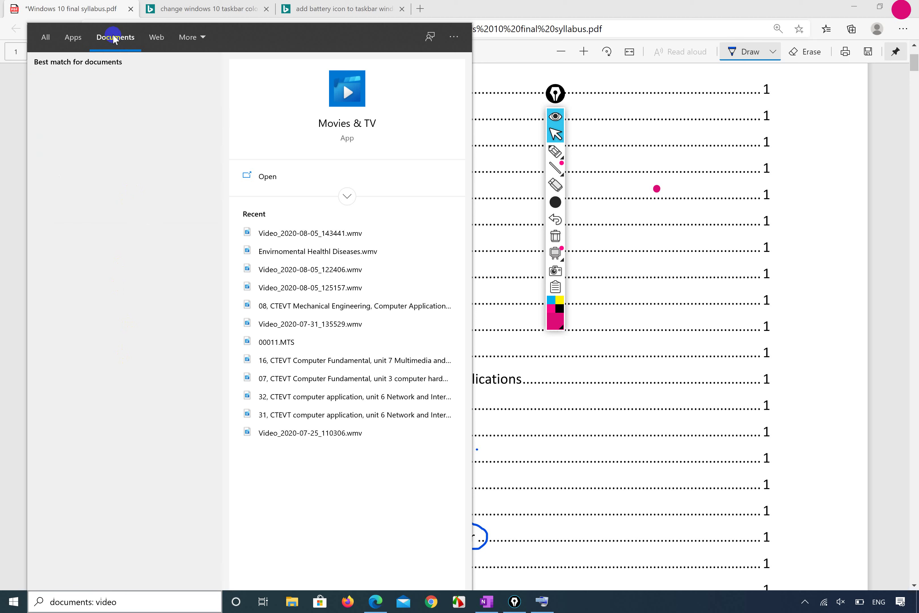
pyautogui.click(155, 38)
pyautogui.click(178, 39)
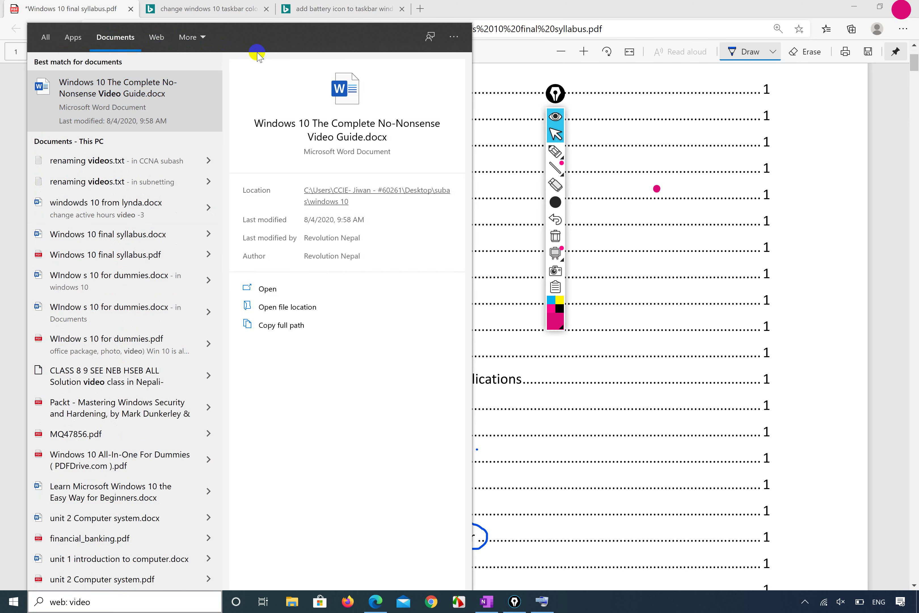
pyautogui.click(841, 182)
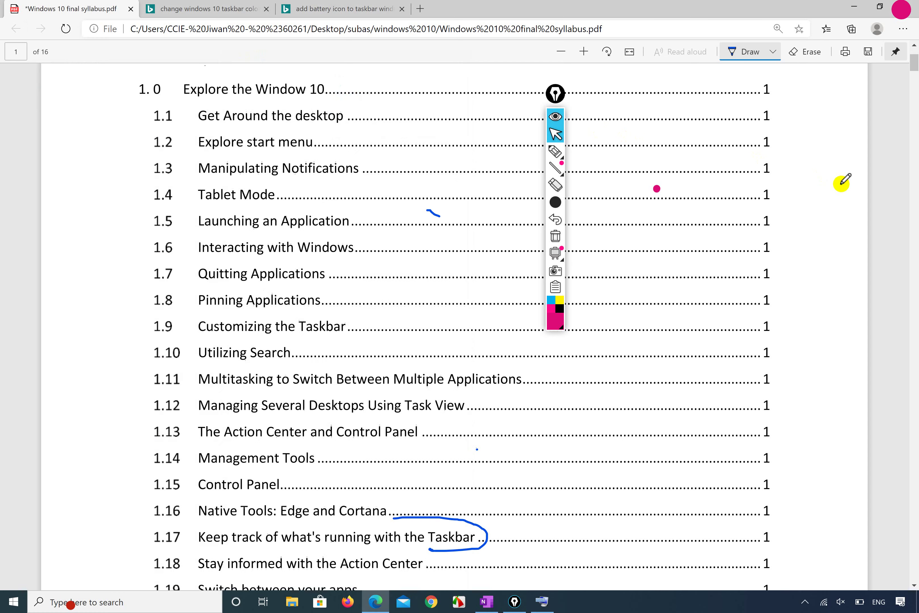
# - Minimize the syllabus window and open This PC from the desktop
pyautogui.click(863, 5)
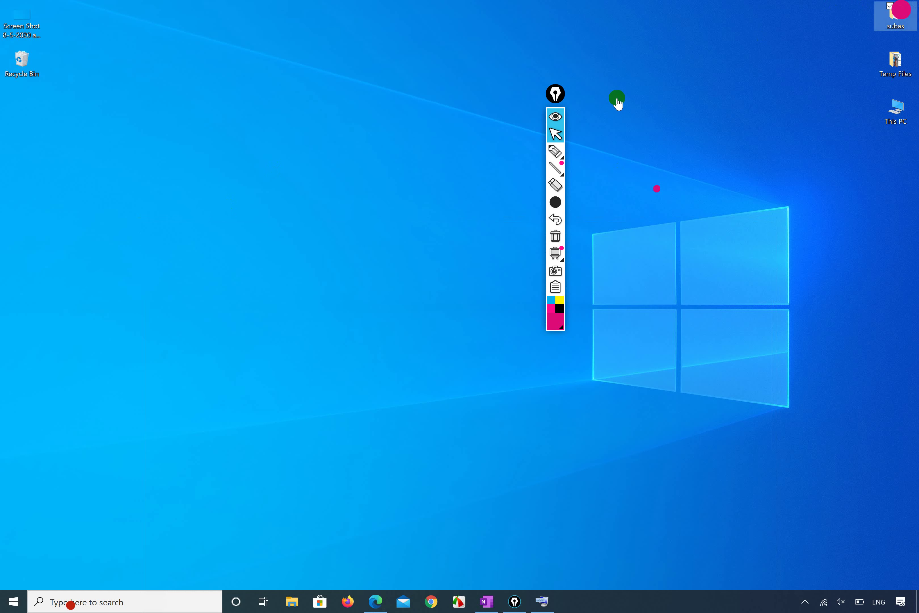
pyautogui.click(561, 133)
pyautogui.click(555, 151)
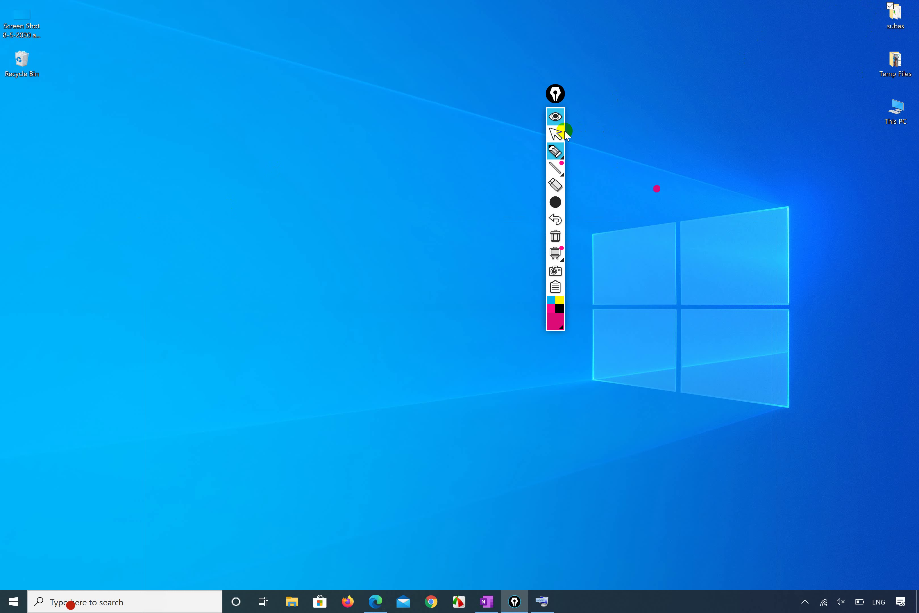
pyautogui.click(556, 135)
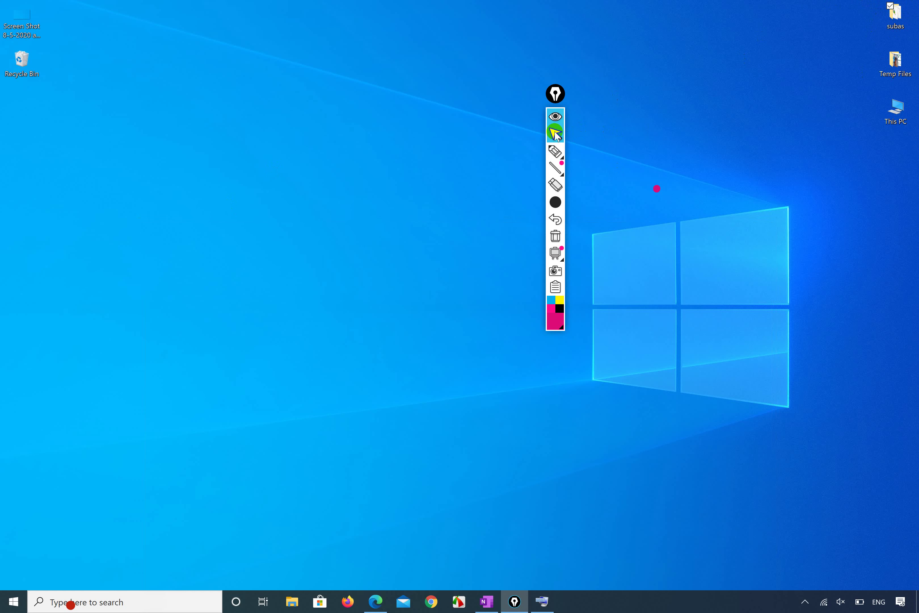
pyautogui.click(905, 119)
pyautogui.click(905, 119)
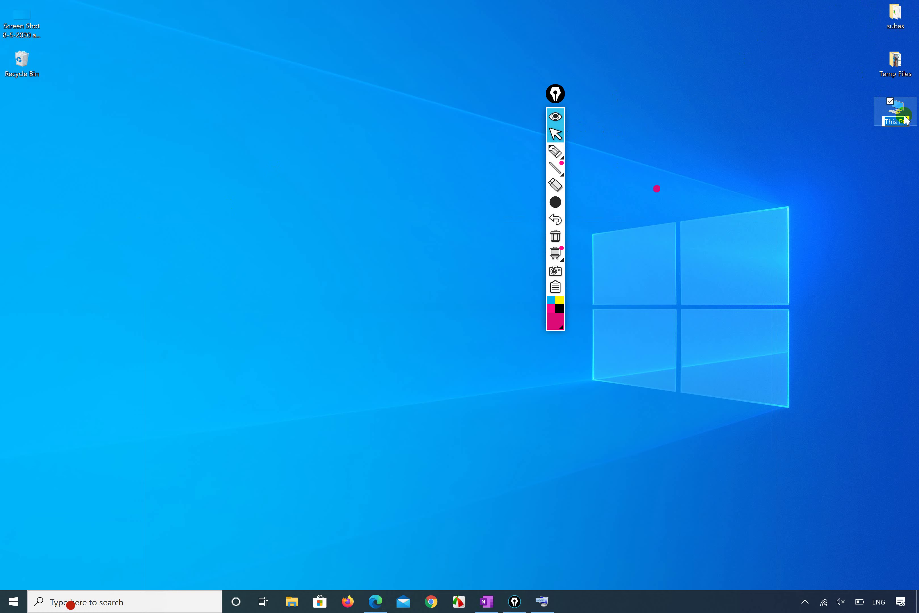
pyautogui.doubleClick(906, 119)
pyautogui.click(667, 108)
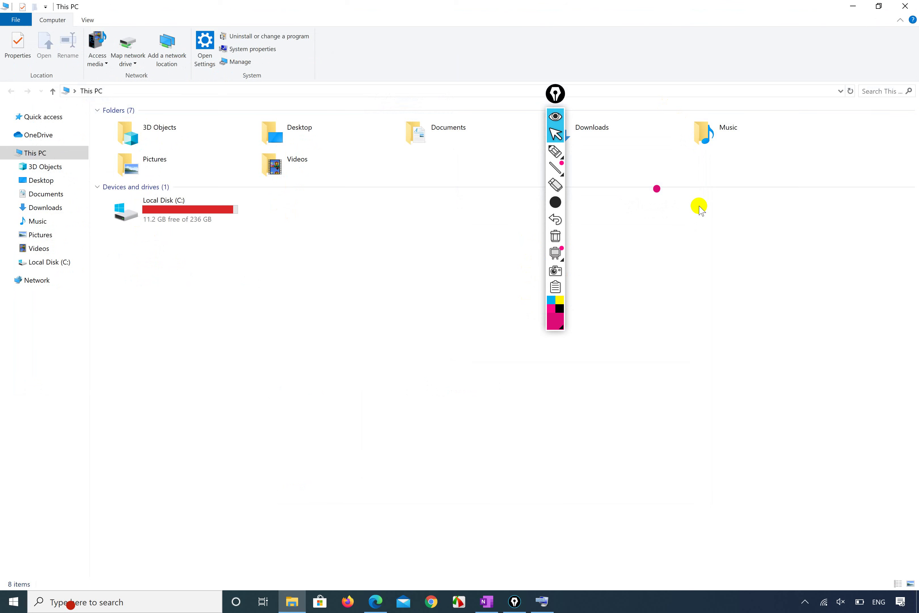
pyautogui.click(556, 152)
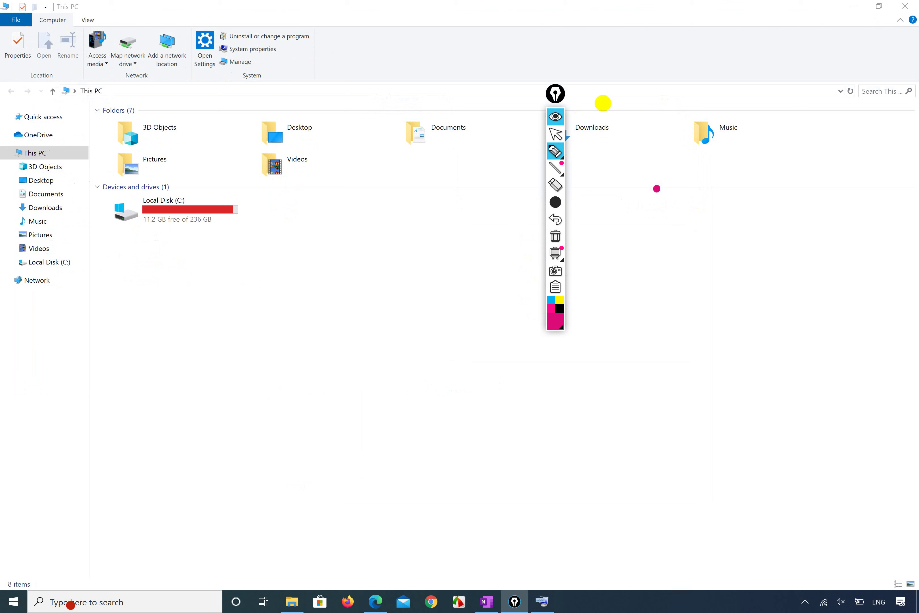
pyautogui.moveTo(888, 114)
pyautogui.mouseDown()
pyautogui.moveTo(876, 125)
pyautogui.moveTo(831, 91)
pyautogui.moveTo(904, 56)
pyautogui.moveTo(914, 106)
pyautogui.moveTo(838, 78)
pyautogui.moveTo(904, 59)
pyautogui.moveTo(855, 105)
pyautogui.mouseUp()
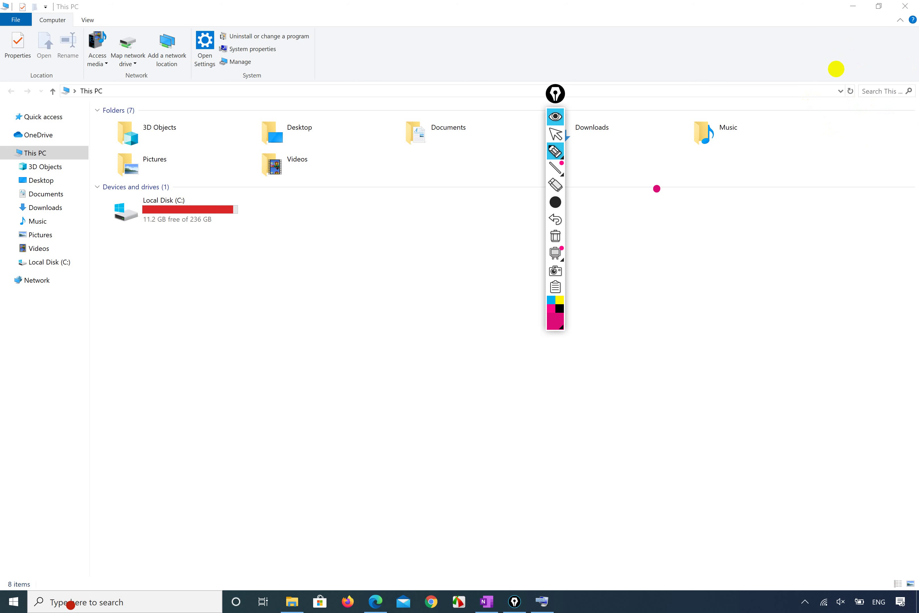
pyautogui.click(556, 135)
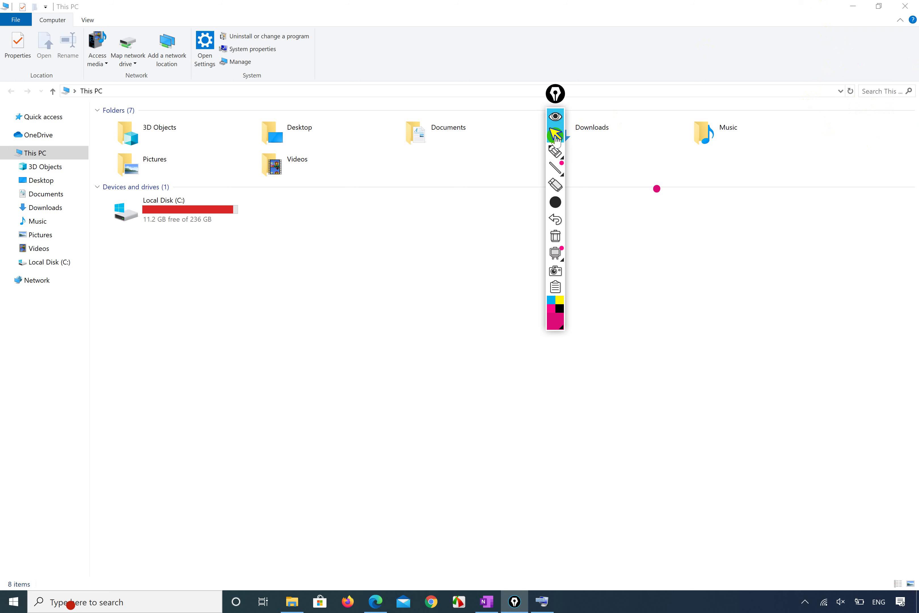
# - Widen the File Explorer search box and search This PC for "computer"
pyautogui.click(856, 87)
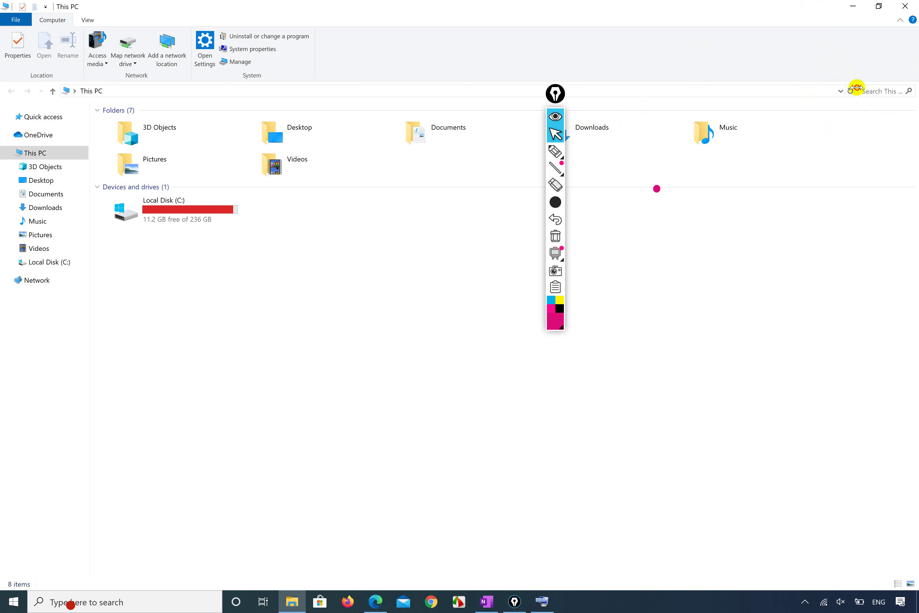
pyautogui.moveTo(856, 88); pyautogui.dragTo(757, 98)
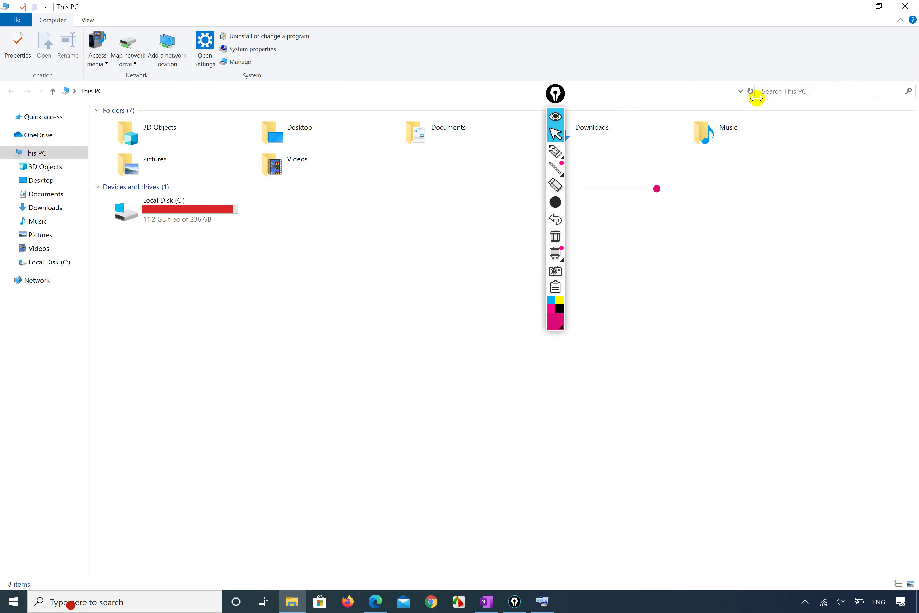
pyautogui.click(780, 88)
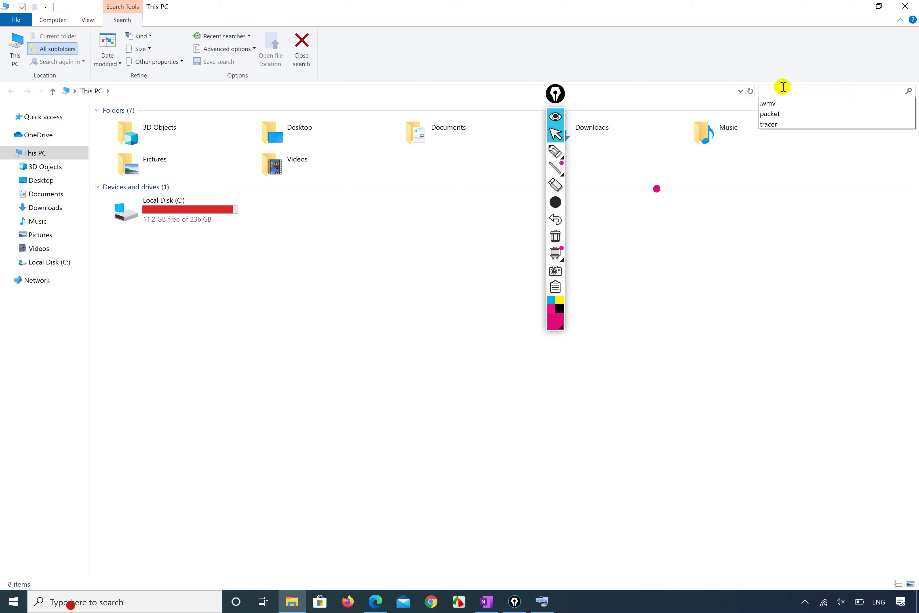
pyautogui.click(783, 87)
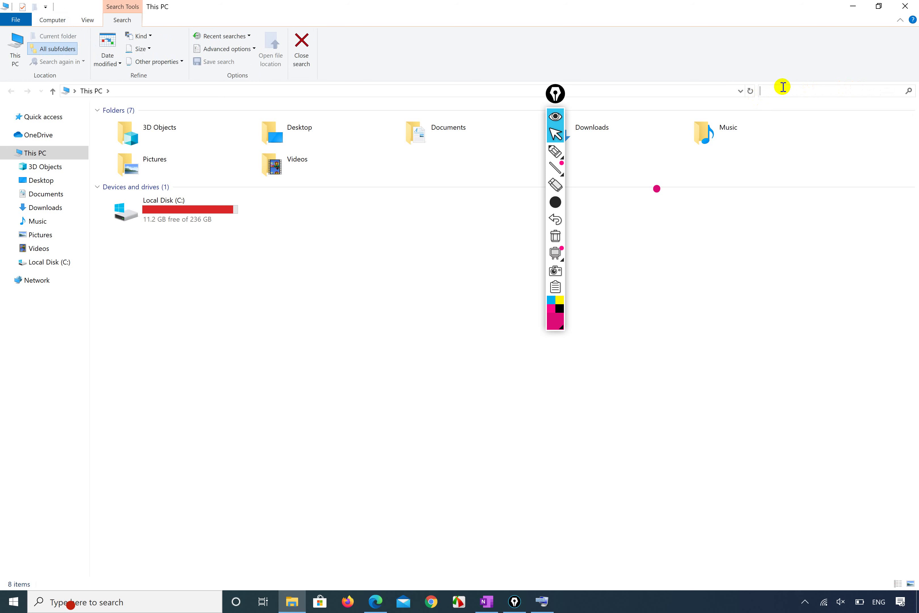
pyautogui.write('computer')
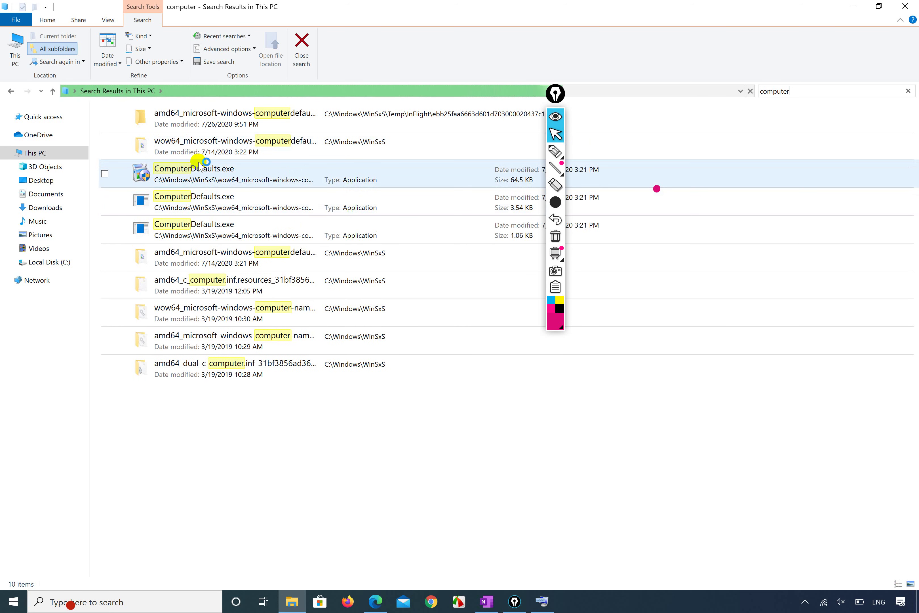
# - Look through the "computer" search results, selecting individual entries such as the Computer Management shortcut
pyautogui.click(200, 169)
pyautogui.click(198, 149)
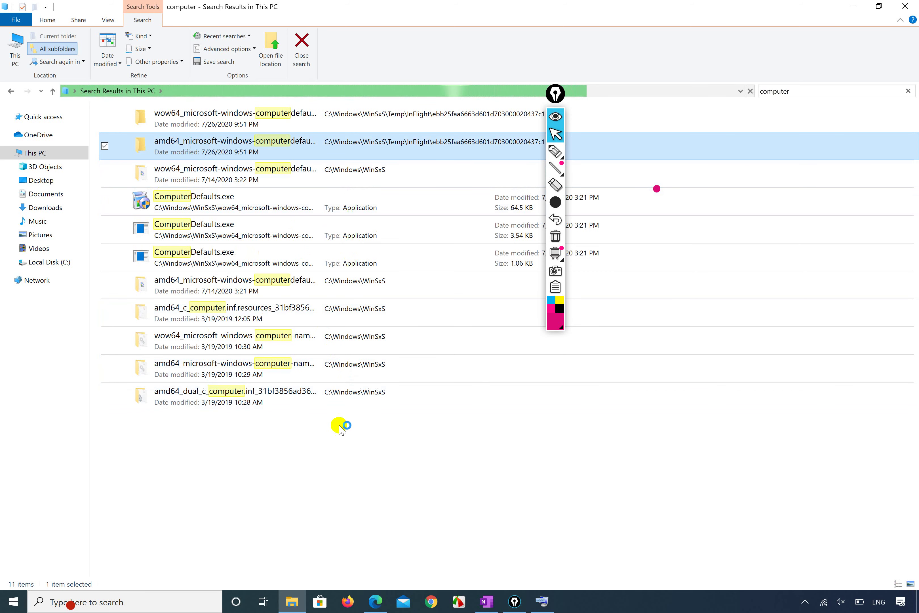
pyautogui.click(341, 452)
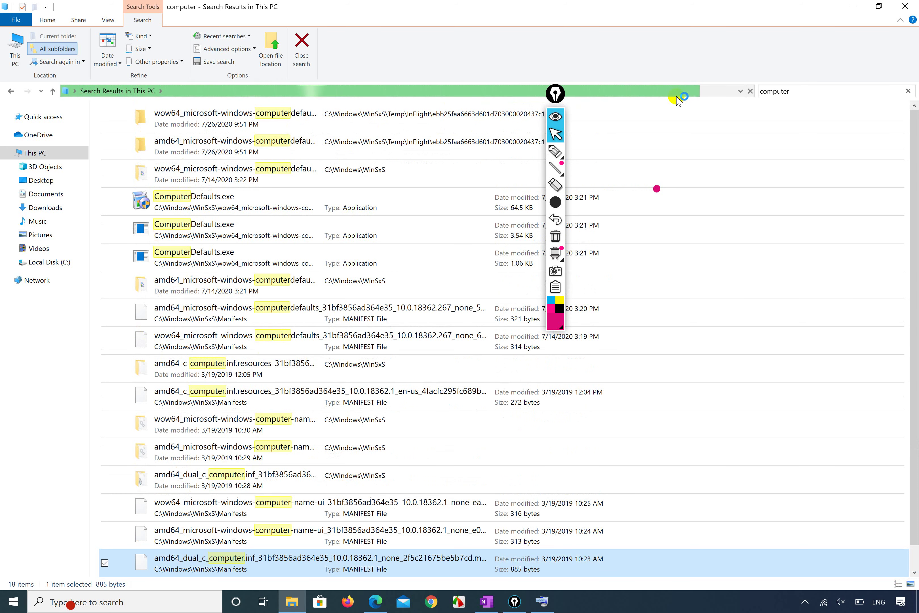
pyautogui.scroll(-1, 461, 217)
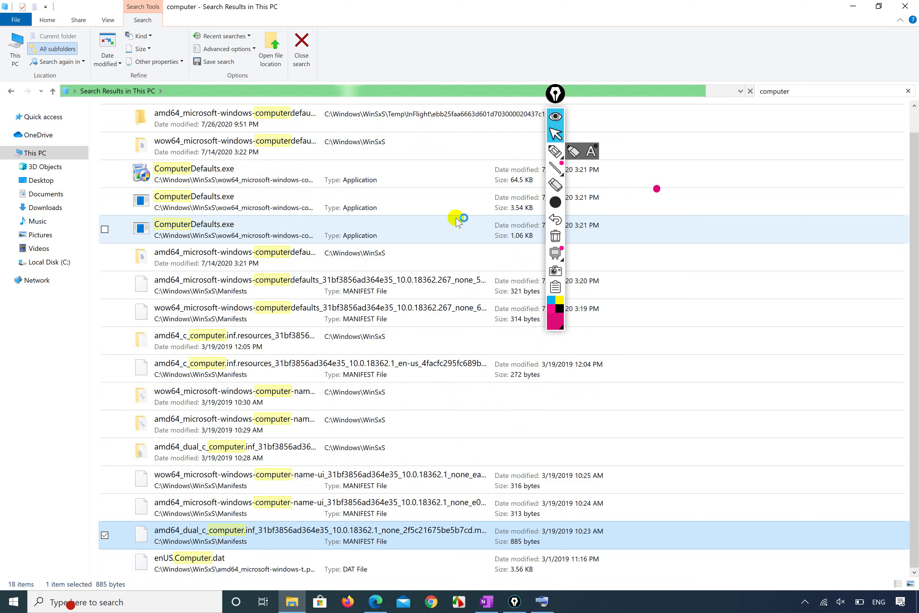
pyautogui.scroll(1, 459, 220)
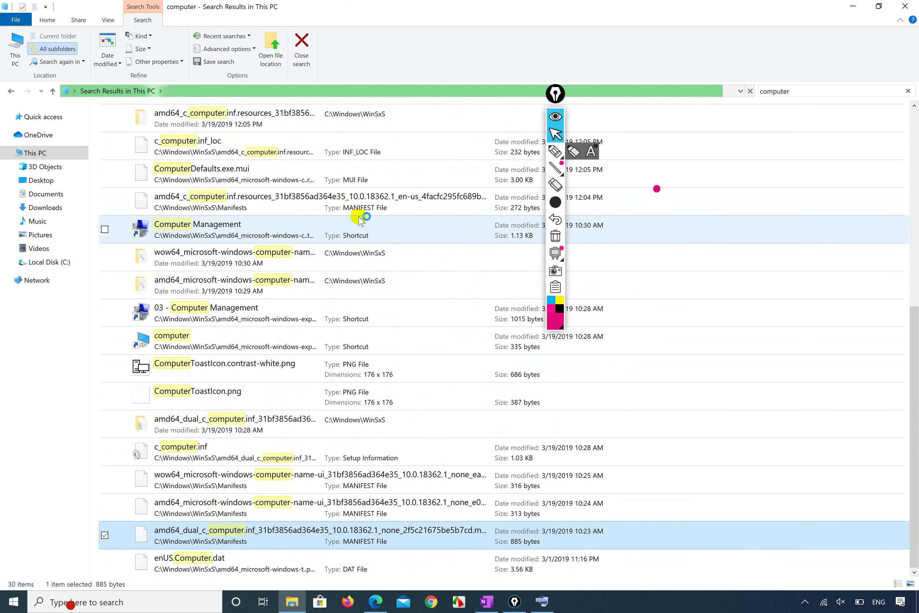
pyautogui.click(360, 220)
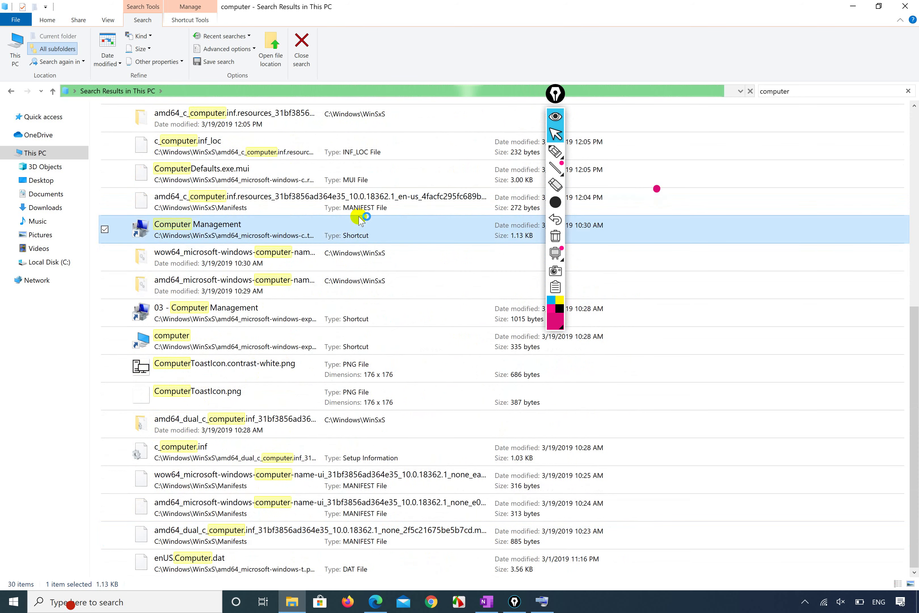
pyautogui.scroll(5, 360, 219)
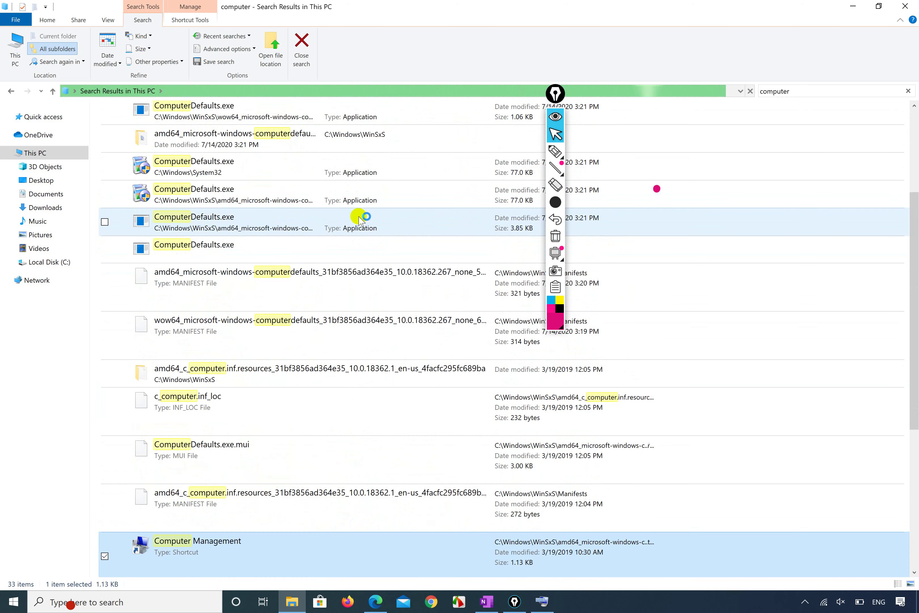
pyautogui.scroll(2, 361, 220)
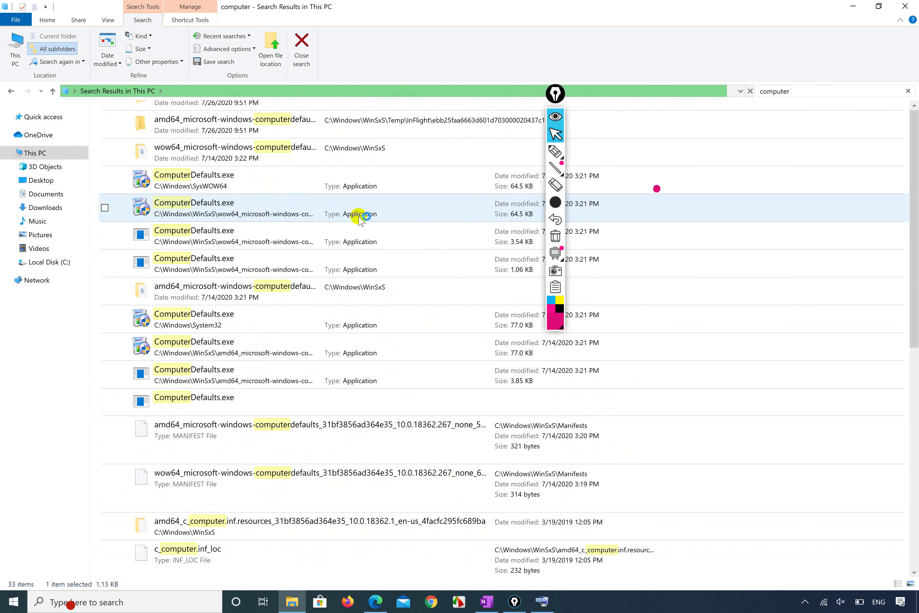
pyautogui.scroll(1, 360, 219)
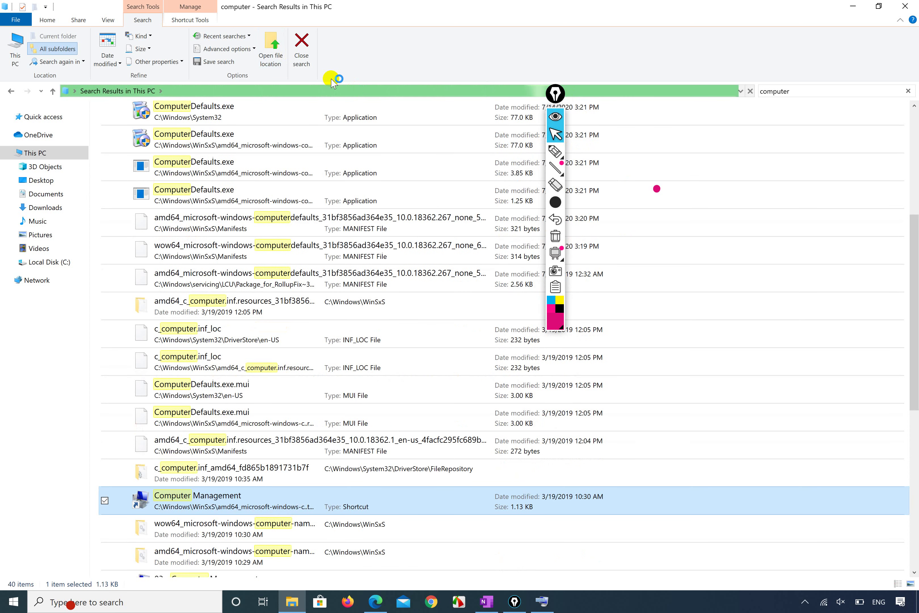
# - Circle the File Explorer search tools with the pink pen, undo the circle and return to the pointer
pyautogui.click(556, 151)
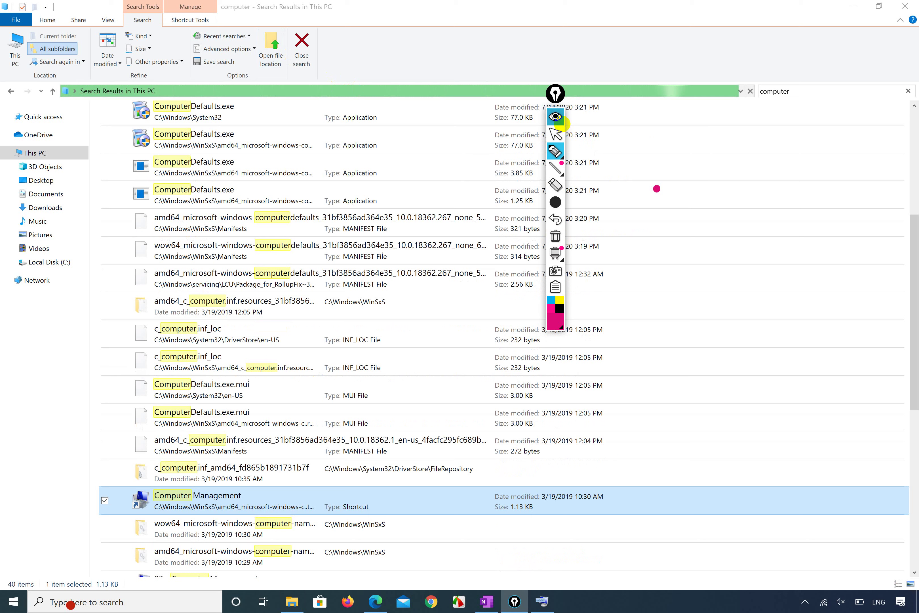
pyautogui.moveTo(182, 17)
pyautogui.mouseDown()
pyautogui.moveTo(45, 19)
pyautogui.moveTo(12, 55)
pyautogui.moveTo(47, 98)
pyautogui.moveTo(144, 115)
pyautogui.moveTo(319, 110)
pyautogui.moveTo(384, 75)
pyautogui.moveTo(350, 30)
pyautogui.moveTo(305, 3)
pyautogui.moveTo(204, 19)
pyautogui.moveTo(334, 26)
pyautogui.mouseUp()
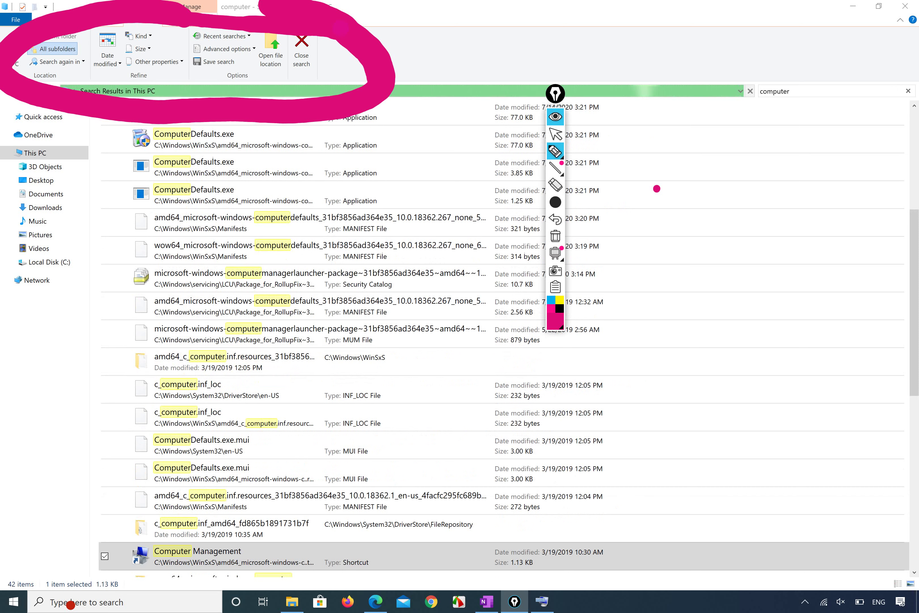
pyautogui.hotkey('ctrl', 'z')
pyautogui.moveTo(305, 95); pyautogui.dragTo(314, 114)
pyautogui.click(295, 22)
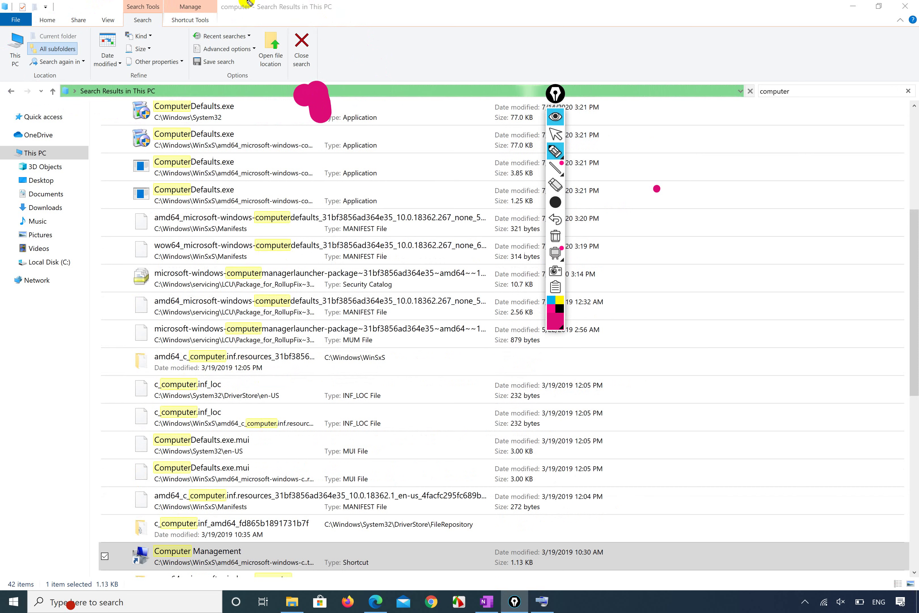
pyautogui.click(557, 135)
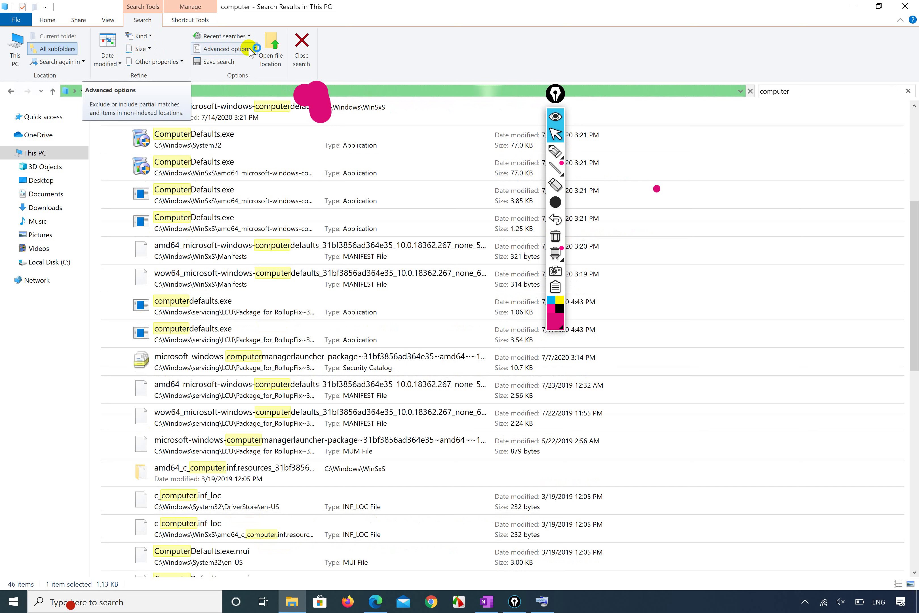
# - Refine the "computer" search to the kind Video and the size Huge (1 - 4 GB)
pyautogui.click(151, 36)
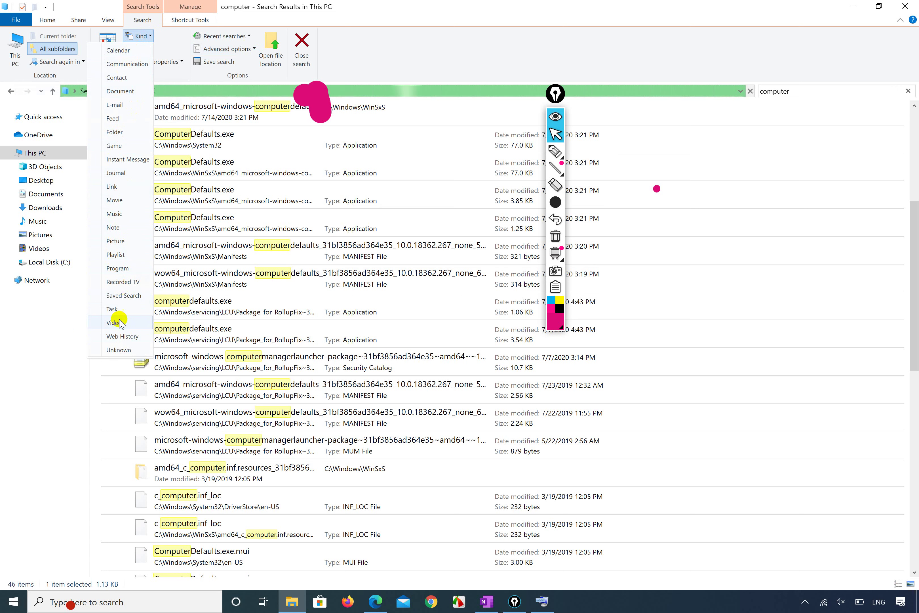
pyautogui.press('Escape')
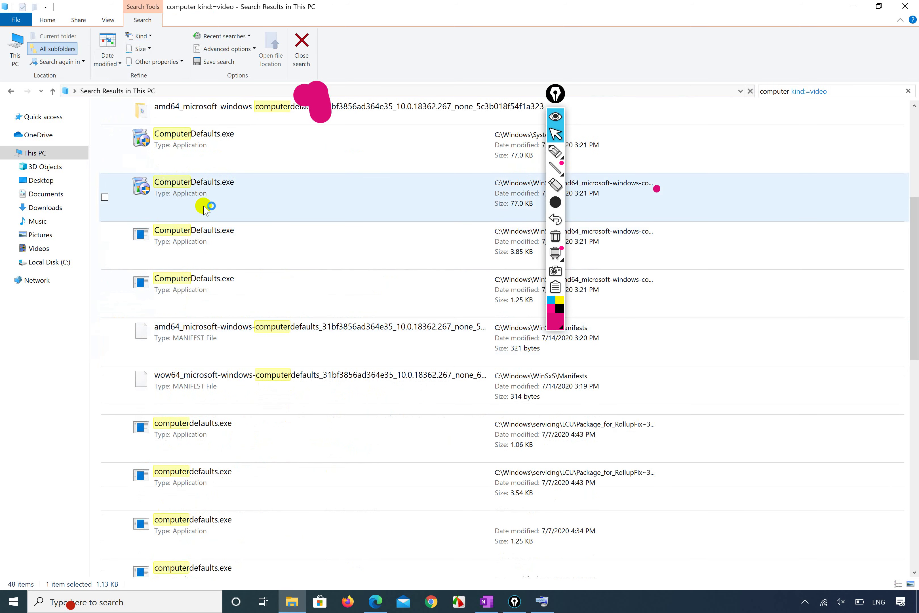
pyautogui.press('Return')
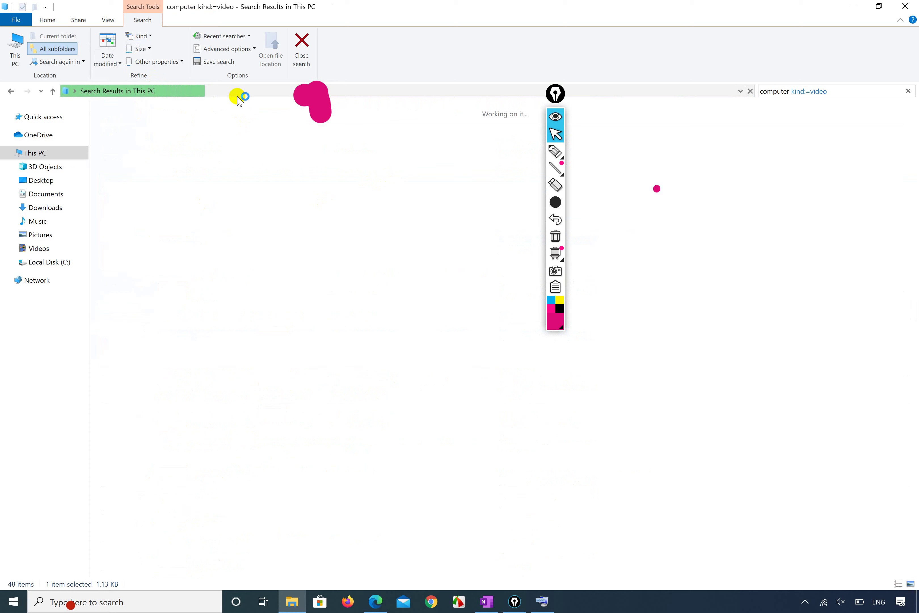
pyautogui.click(145, 49)
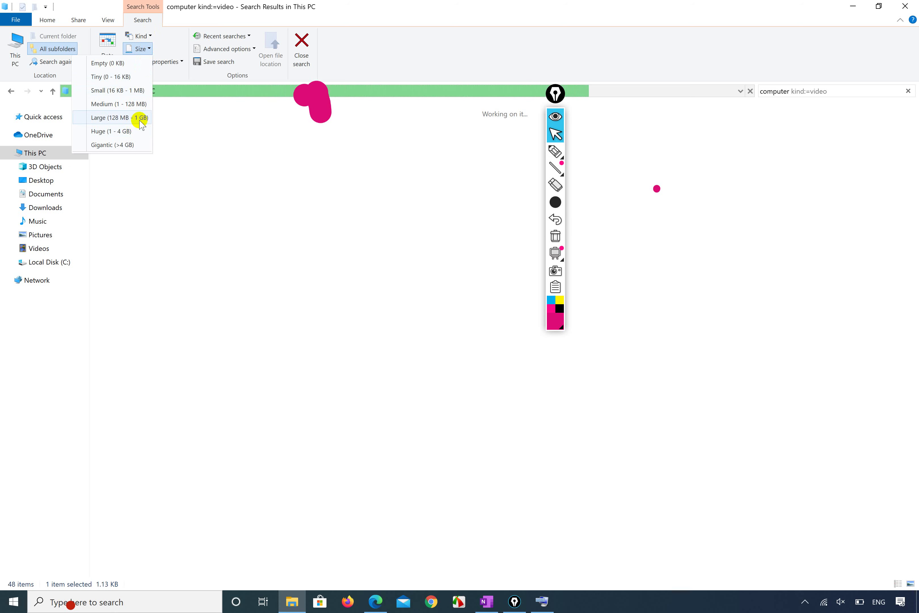
pyautogui.click(123, 132)
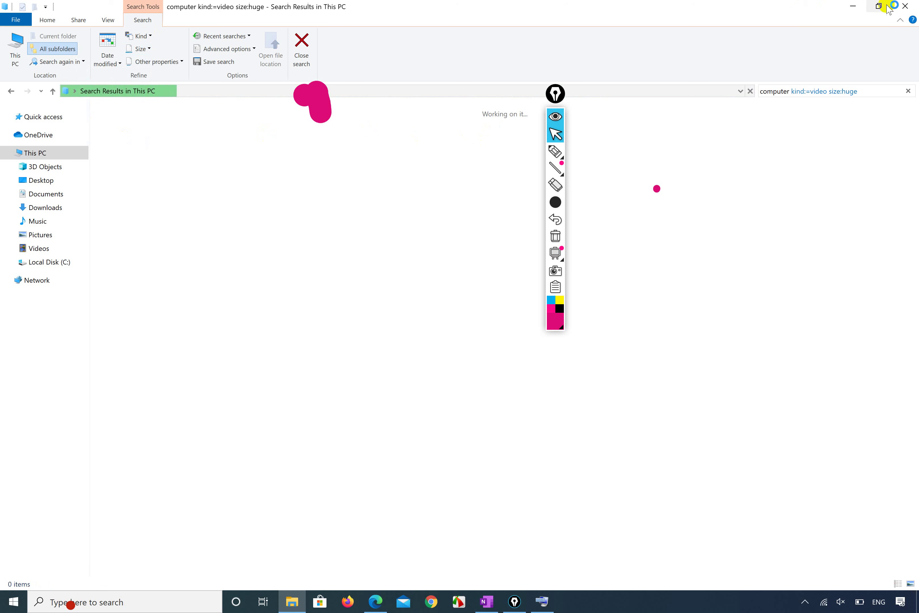
# - Close the File Explorer search window and switch to the Windows 10 final syllabus PDF in Microsoft Edge
pyautogui.click(908, 6)
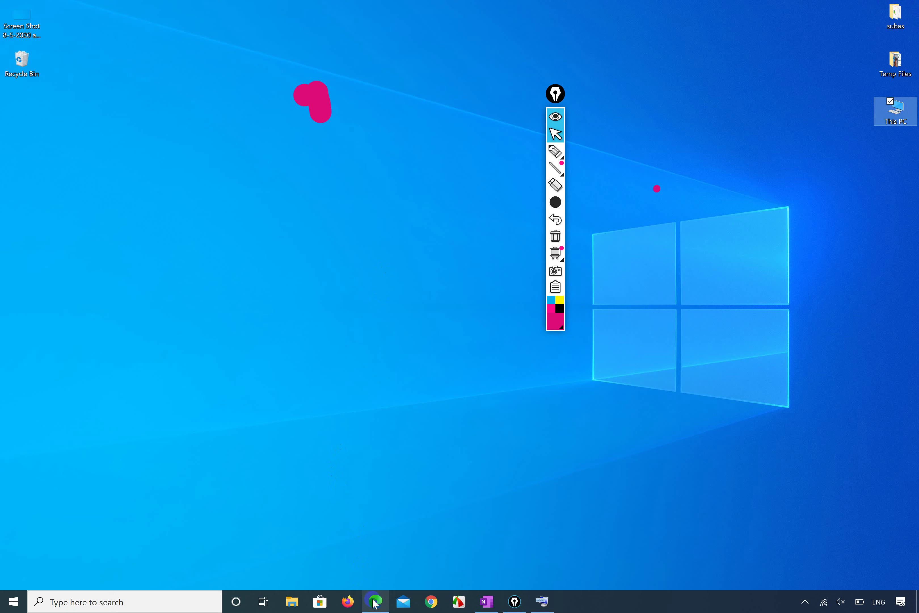
pyautogui.moveTo(375, 601)
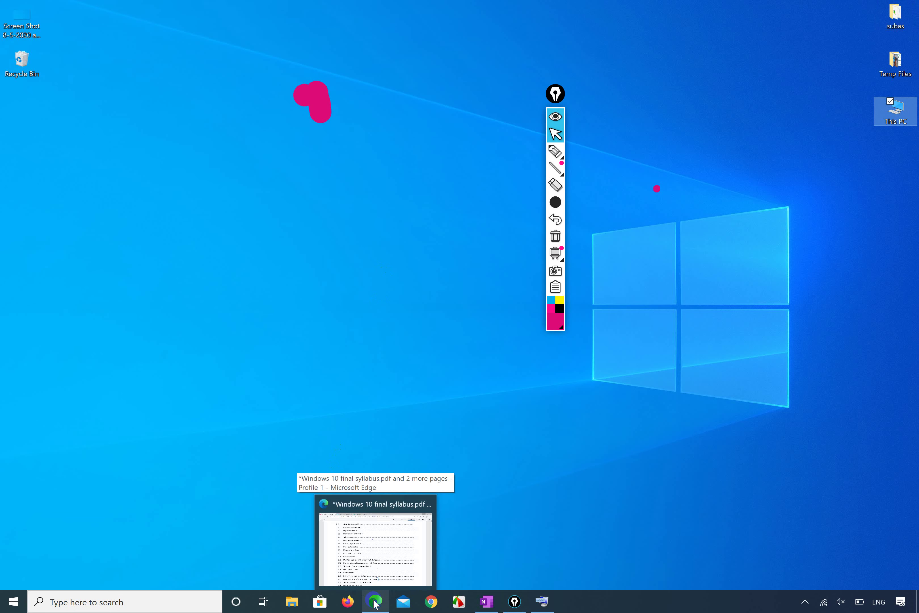
pyautogui.click(375, 601)
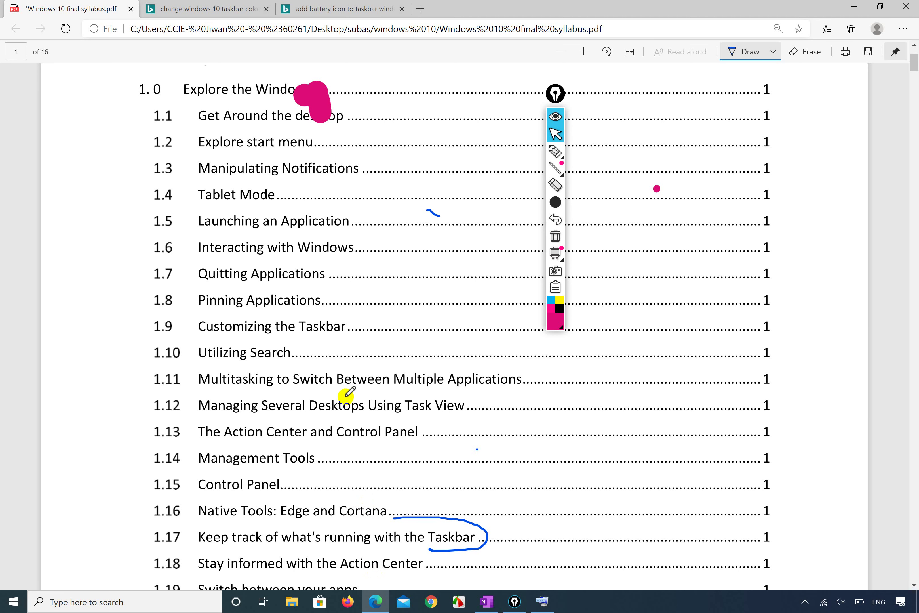
# - Try to tick off "Utilizing Search" and outline syllabus topics 1.11 to 1.16 with the blue pen
pyautogui.moveTo(271, 367); pyautogui.dragTo(348, 321)
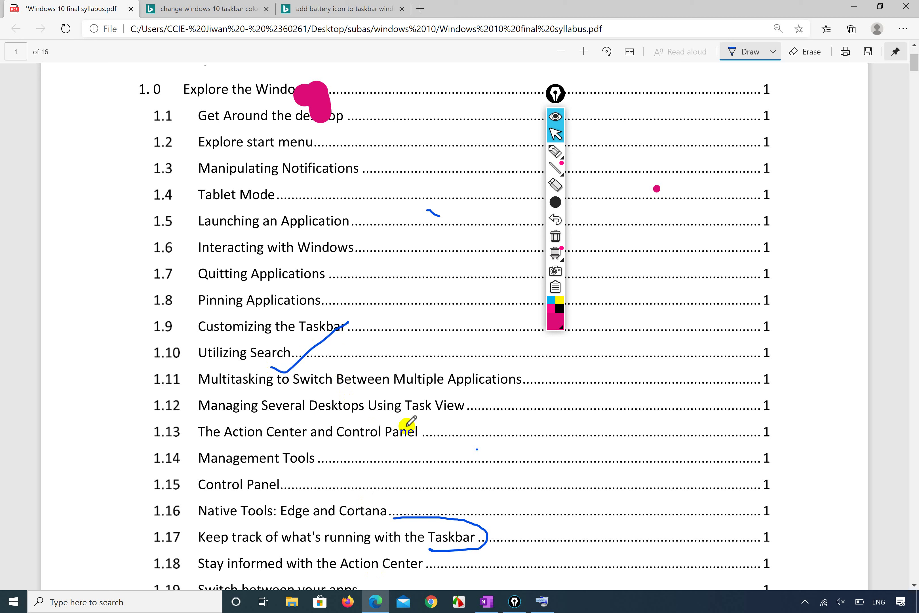
pyautogui.moveTo(394, 391)
pyautogui.mouseDown()
pyautogui.moveTo(455, 399)
pyautogui.moveTo(474, 420)
pyautogui.moveTo(437, 455)
pyautogui.moveTo(380, 473)
pyautogui.moveTo(319, 468)
pyautogui.moveTo(343, 498)
pyautogui.moveTo(409, 501)
pyautogui.moveTo(327, 519)
pyautogui.moveTo(159, 519)
pyautogui.moveTo(138, 518)
pyautogui.moveTo(120, 492)
pyautogui.moveTo(127, 477)
pyautogui.mouseUp()
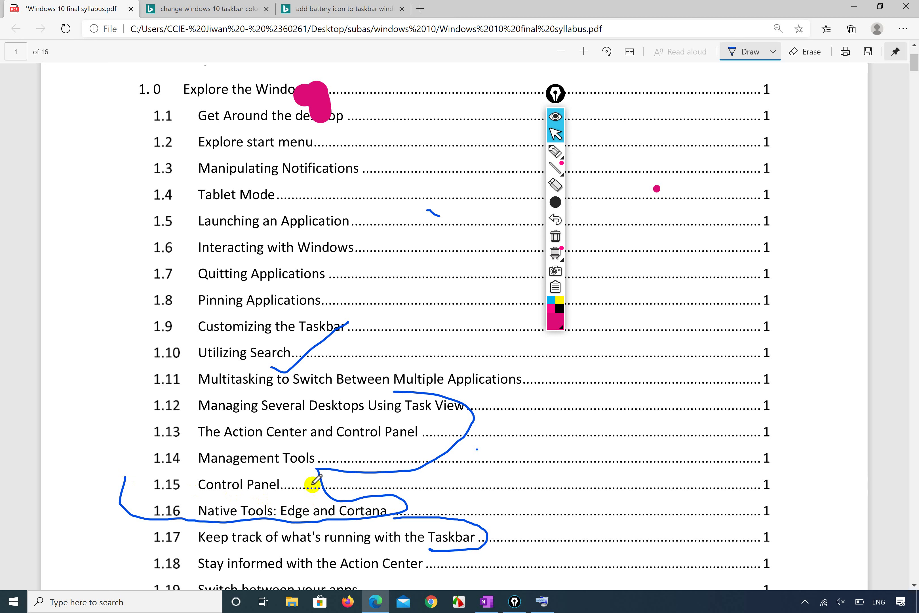
pyautogui.moveTo(394, 390)
pyautogui.mouseDown()
pyautogui.moveTo(273, 381)
pyautogui.moveTo(184, 395)
pyautogui.moveTo(284, 371)
pyautogui.mouseUp()
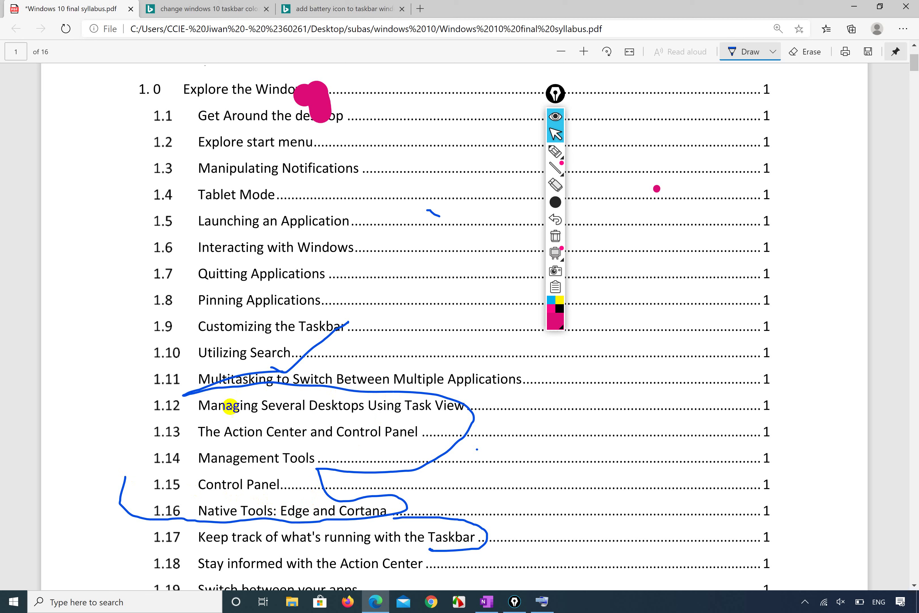
# - Undo the last four pen strokes and circle syllabus topics 1.11 to 1.16 in blue
pyautogui.hotkey('ctrl', 'z')
pyautogui.hotkey('ctrl', 'z')
pyautogui.hotkey('ctrl', 'z')
pyautogui.hotkey('ctrl', 'z')
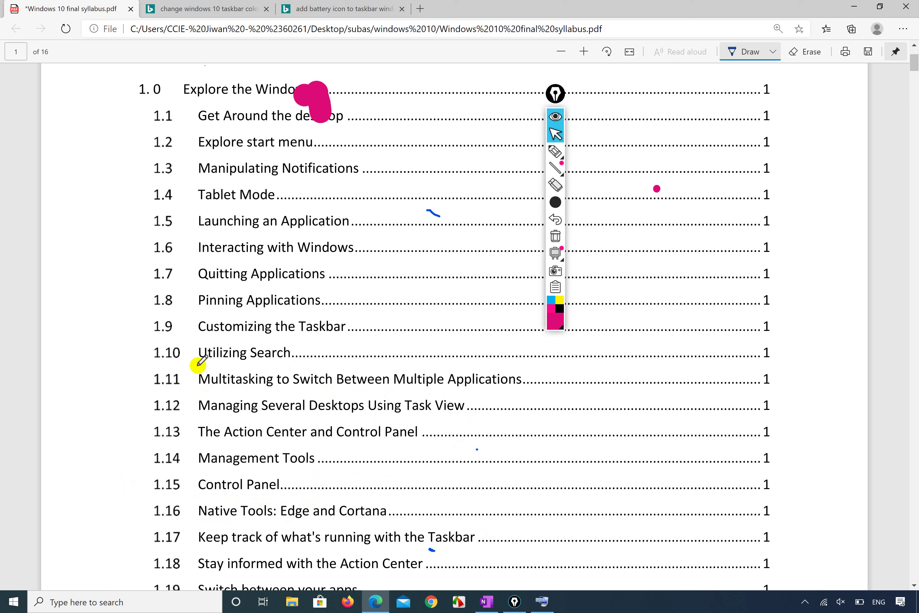
pyautogui.moveTo(196, 365)
pyautogui.mouseDown()
pyautogui.moveTo(103, 405)
pyautogui.moveTo(105, 469)
pyautogui.moveTo(174, 521)
pyautogui.moveTo(366, 534)
pyautogui.moveTo(459, 513)
pyautogui.moveTo(410, 358)
pyautogui.moveTo(194, 363)
pyautogui.mouseUp()
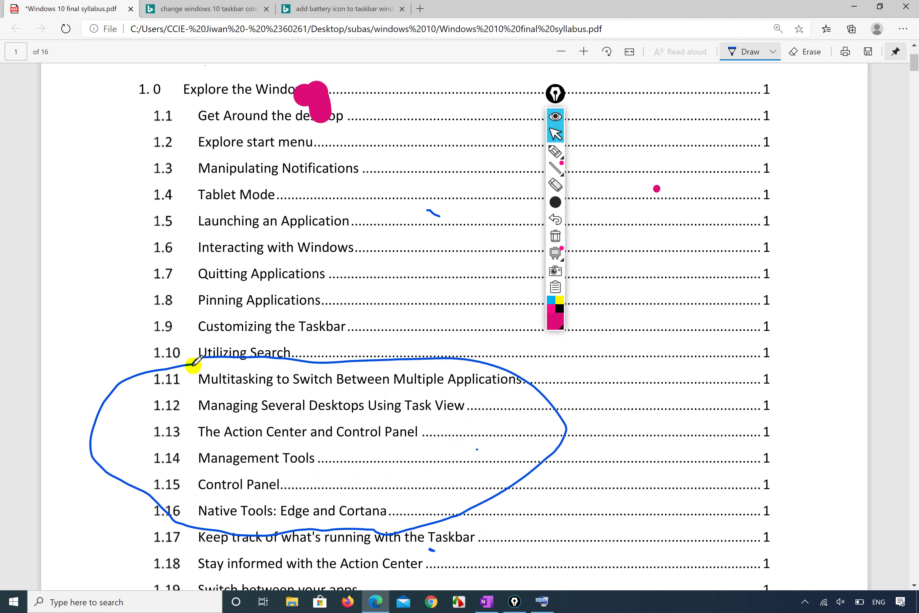